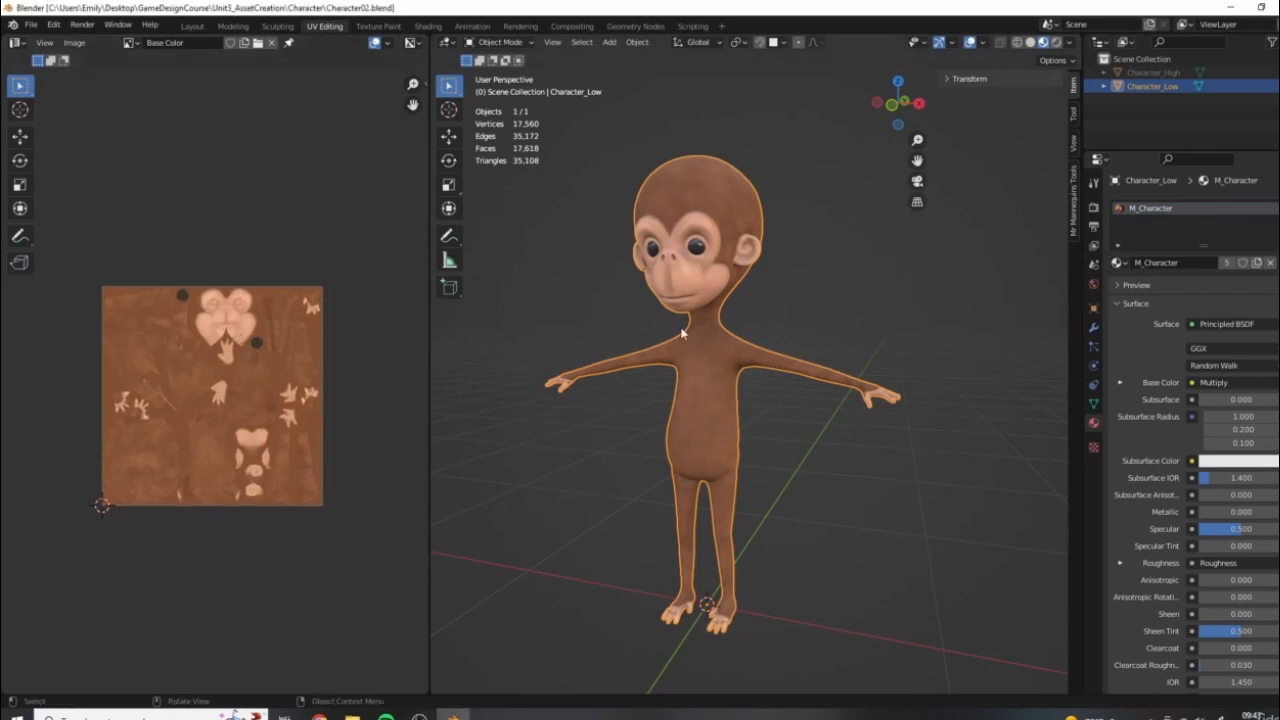
Examine the painted fur texture on the face, neck and torso of the Character_Low monkey model
middle_drag(689, 351, 676, 298)
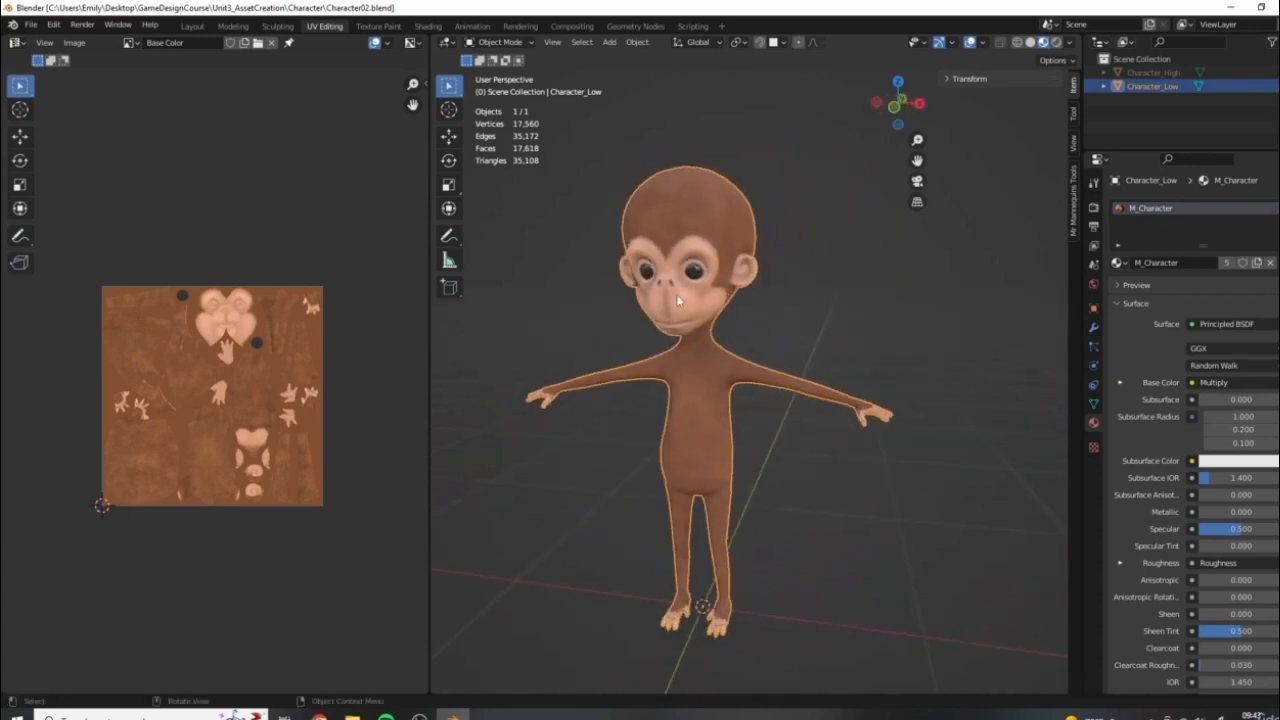
scroll(746, 349, up, 2)
shift+middle_drag(783, 340, 870, 460)
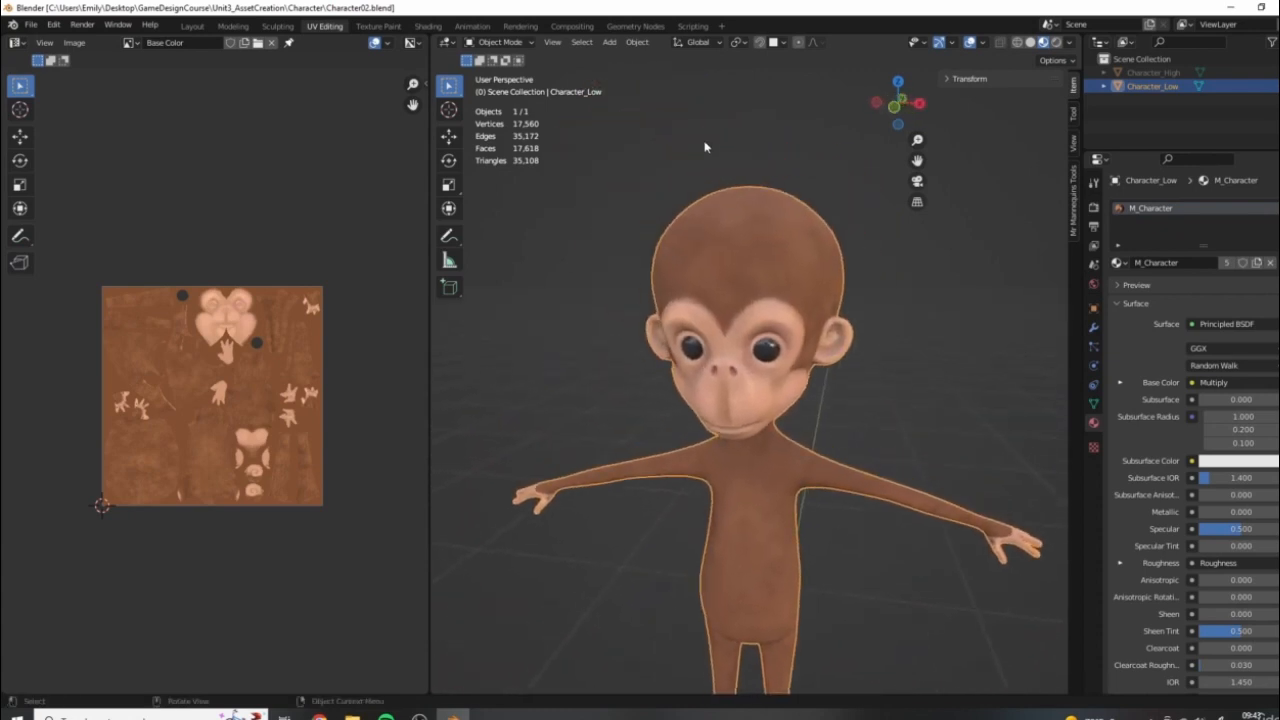
shift+middle_drag(798, 522, 814, 411)
middle_drag(787, 548, 794, 508)
scroll(836, 508, up, 2)
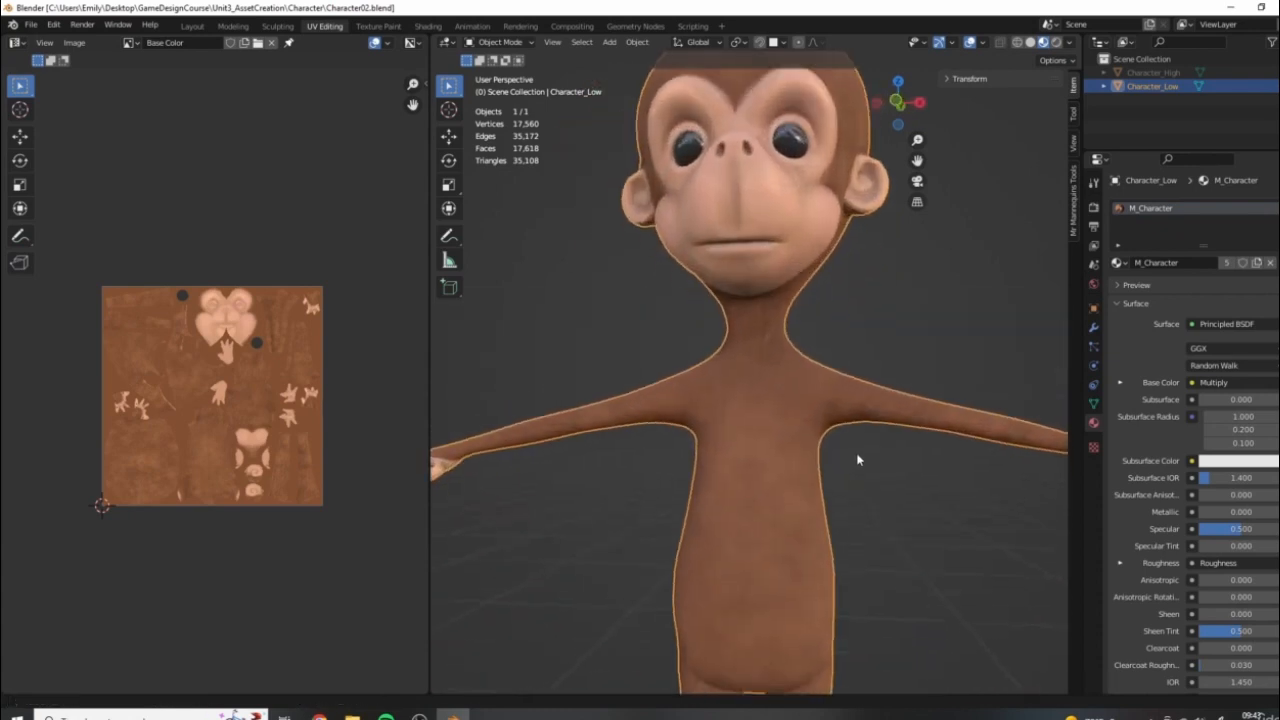
shift+middle_drag(930, 462, 953, 372)
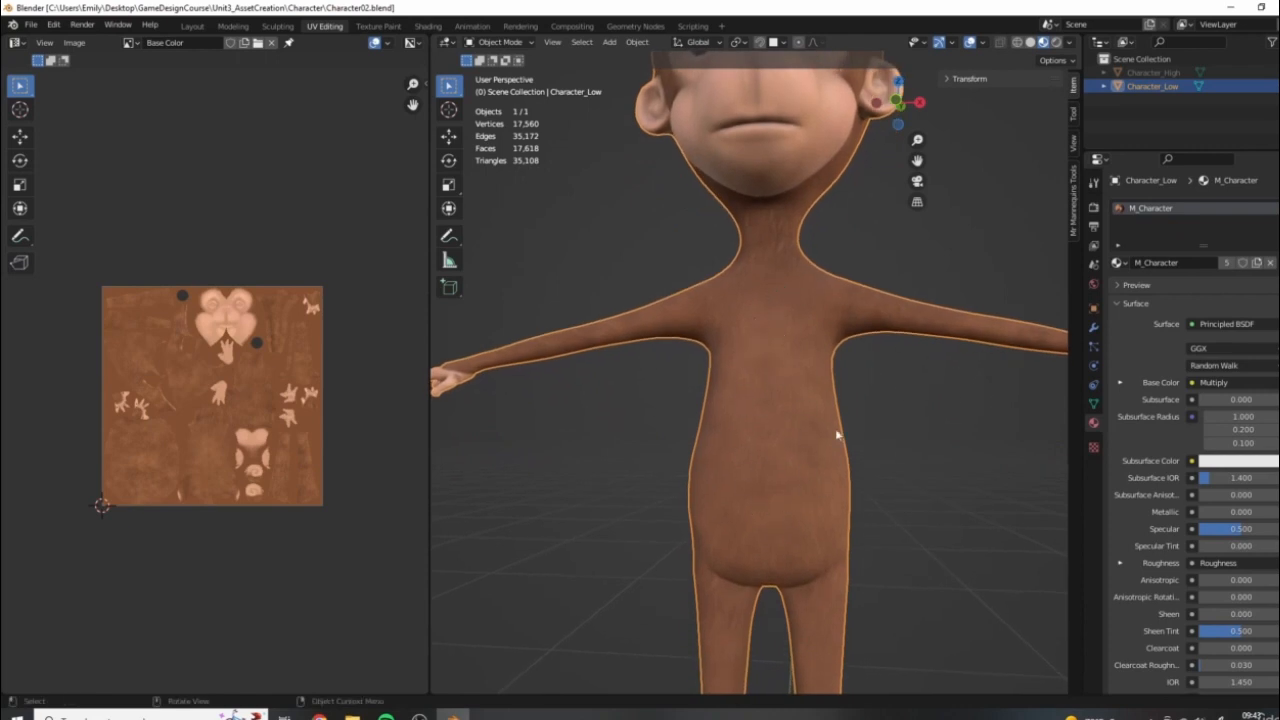
scroll(811, 432, up, 4)
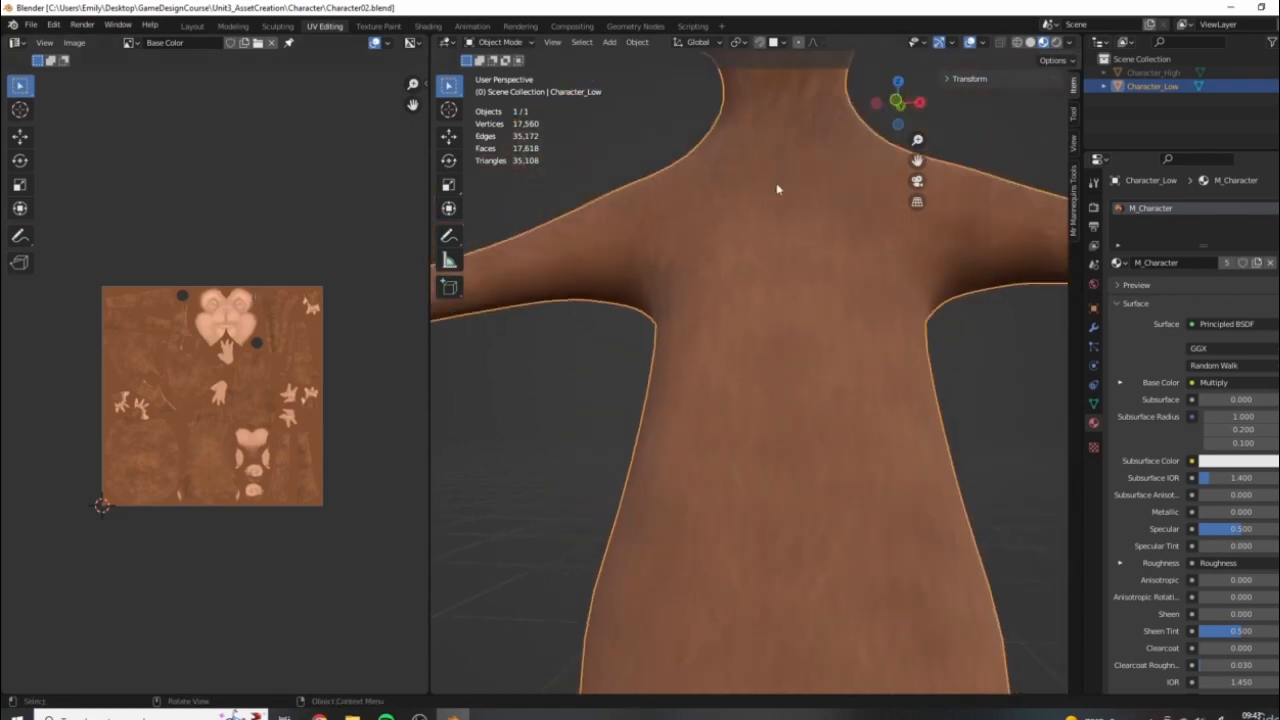
scroll(775, 195, down, 3)
scroll(808, 496, down, 3)
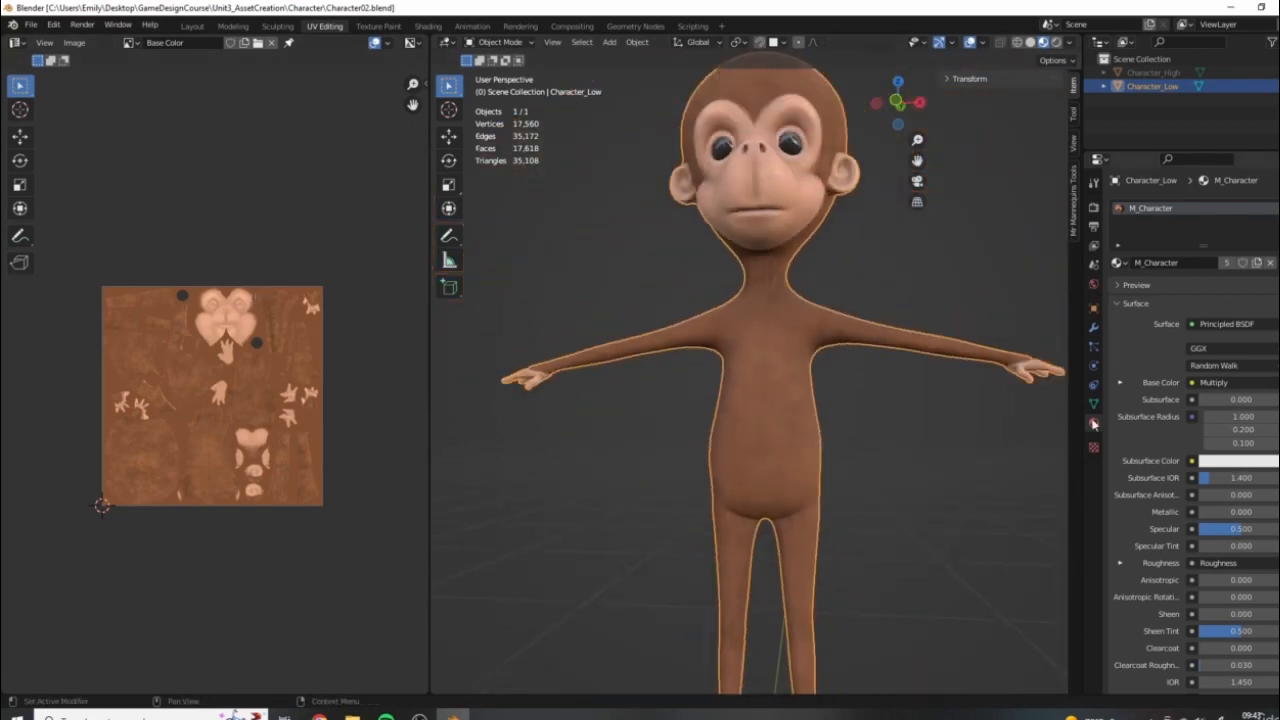
scroll(783, 410, up, 1)
scroll(813, 394, up, 4)
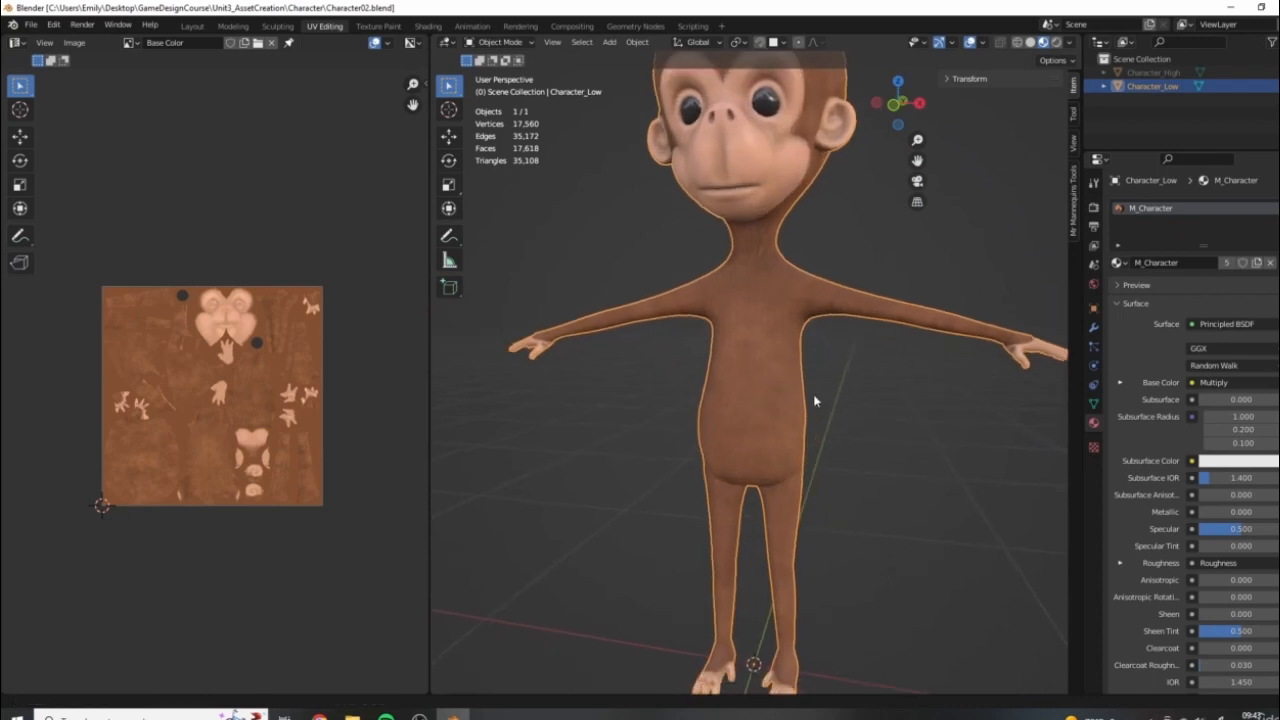
Examine the monkey's head, ear and muzzle texturing from the side, the front and close up
middle_drag(765, 423, 786, 485)
shift+middle_drag(754, 240, 785, 560)
scroll(810, 384, down, 1)
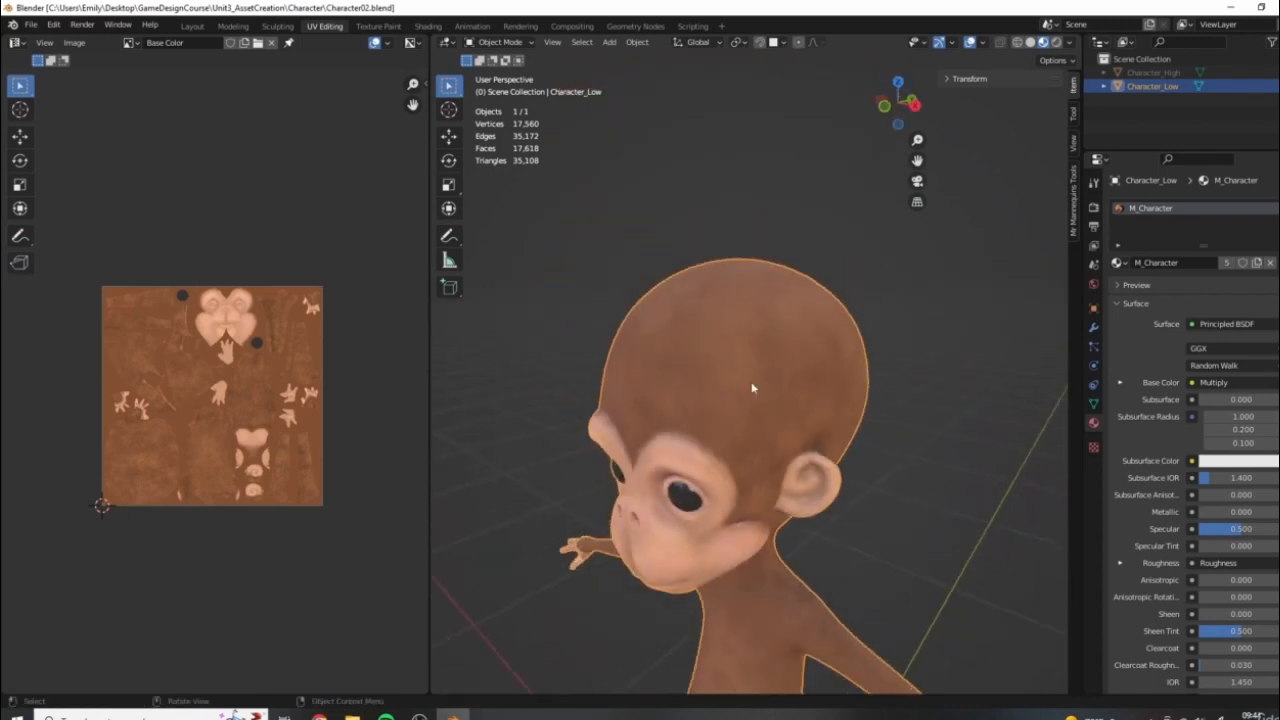
shift+middle_drag(697, 460, 730, 236)
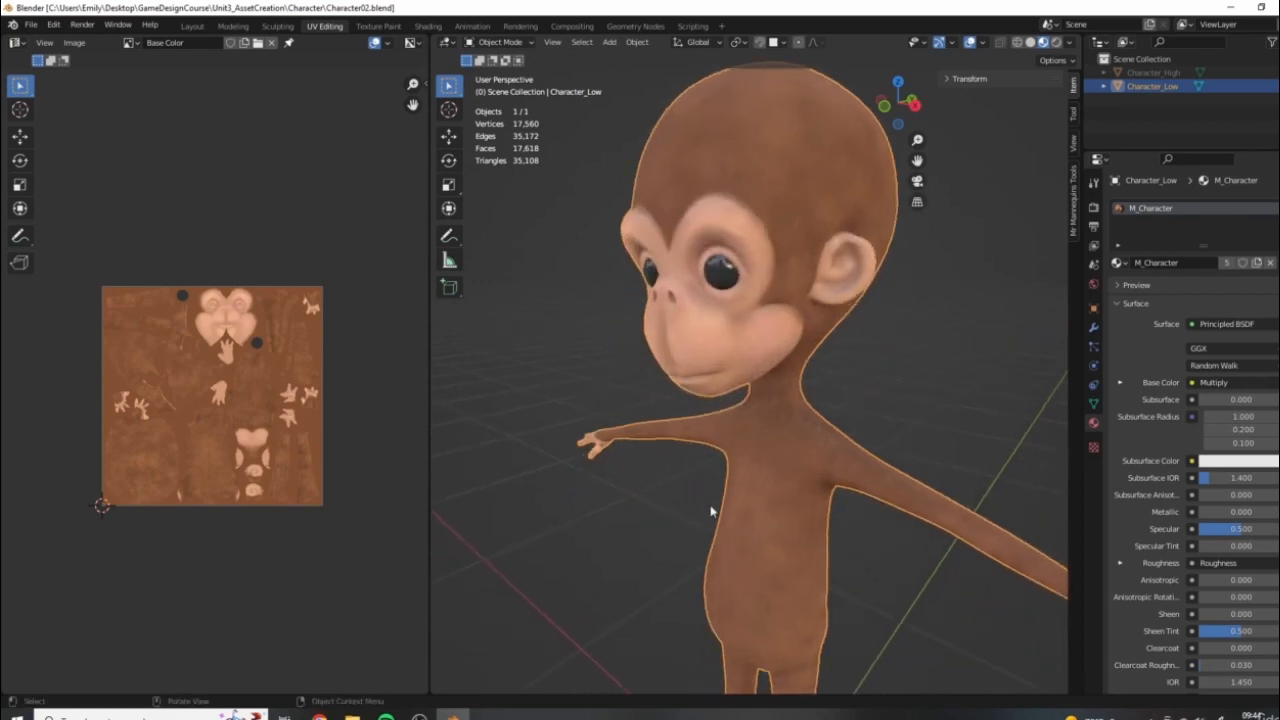
middle_drag(704, 512, 560, 470)
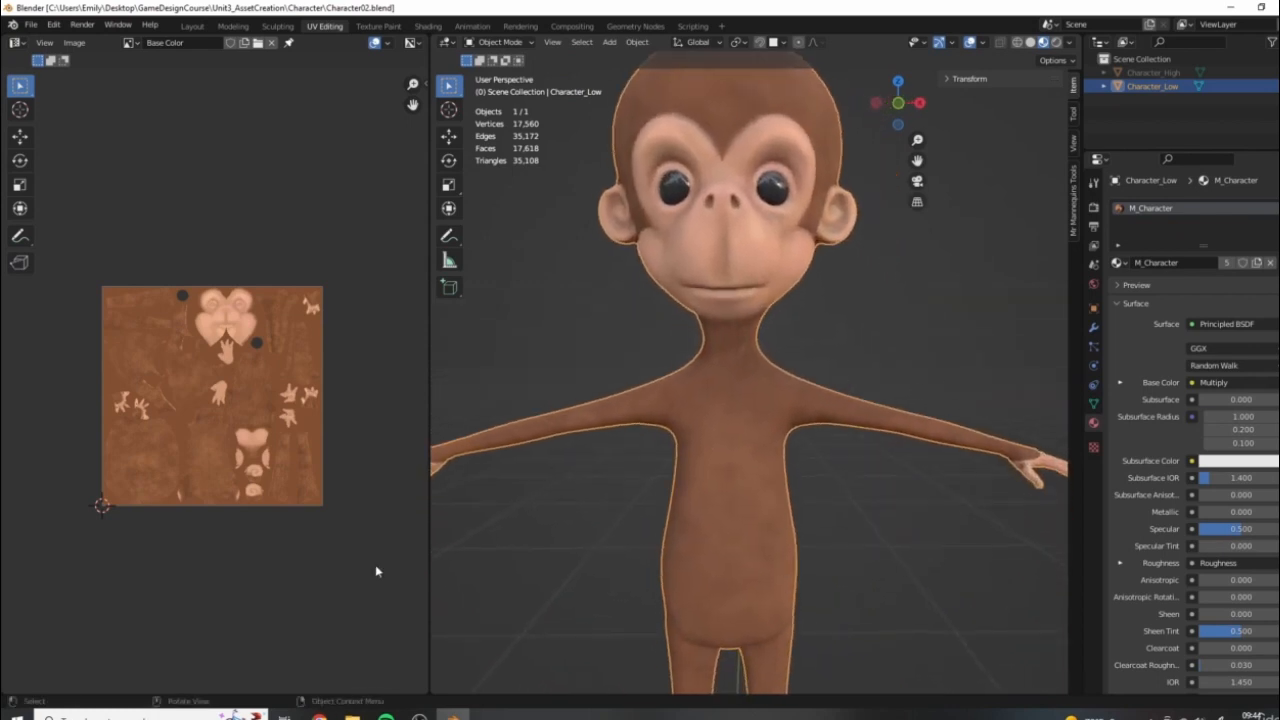
scroll(797, 306, up, 1)
middle_drag(846, 297, 807, 365)
scroll(840, 315, up, 2)
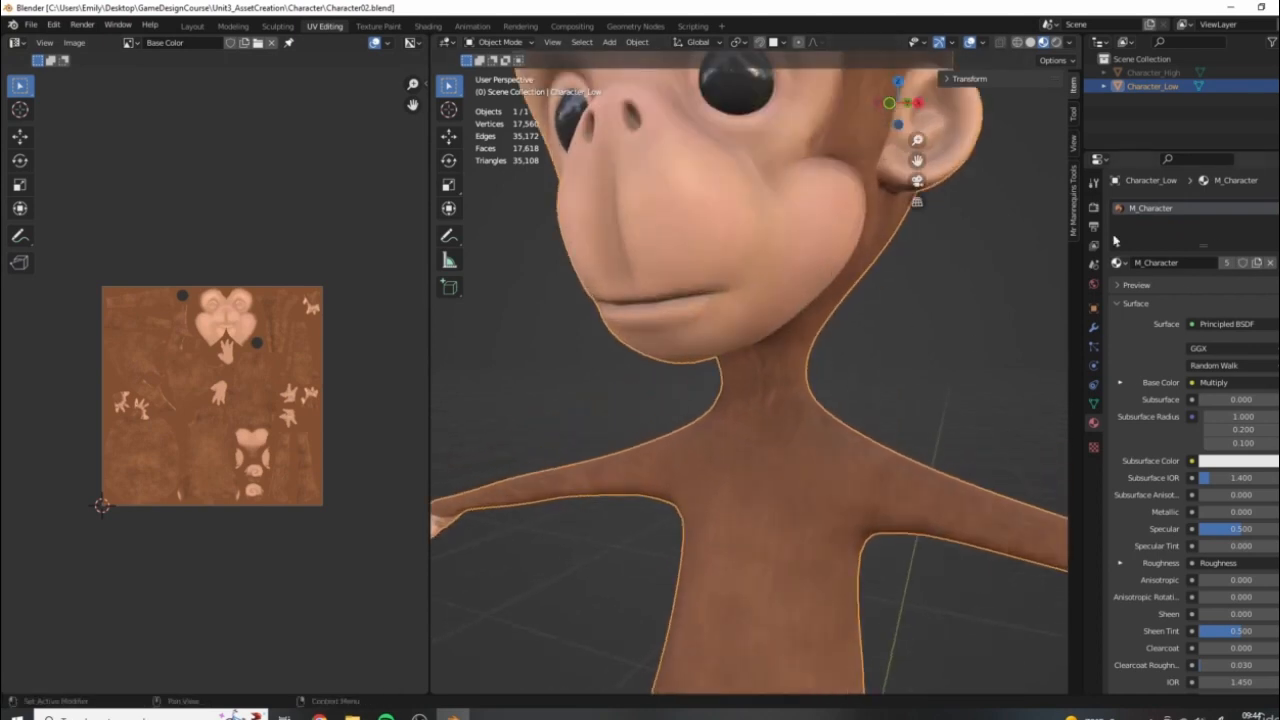
middle_drag(751, 294, 851, 297)
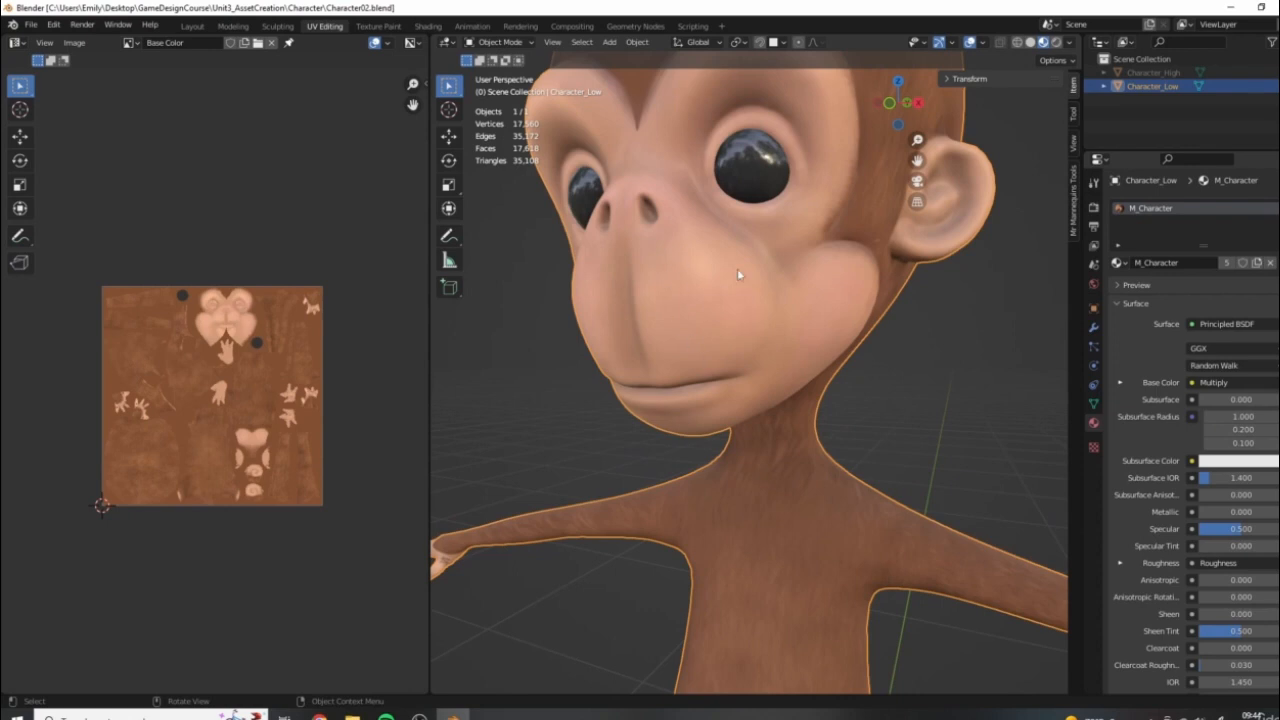
scroll(738, 275, down, 5)
shift+middle_drag(1000, 520, 393, 350)
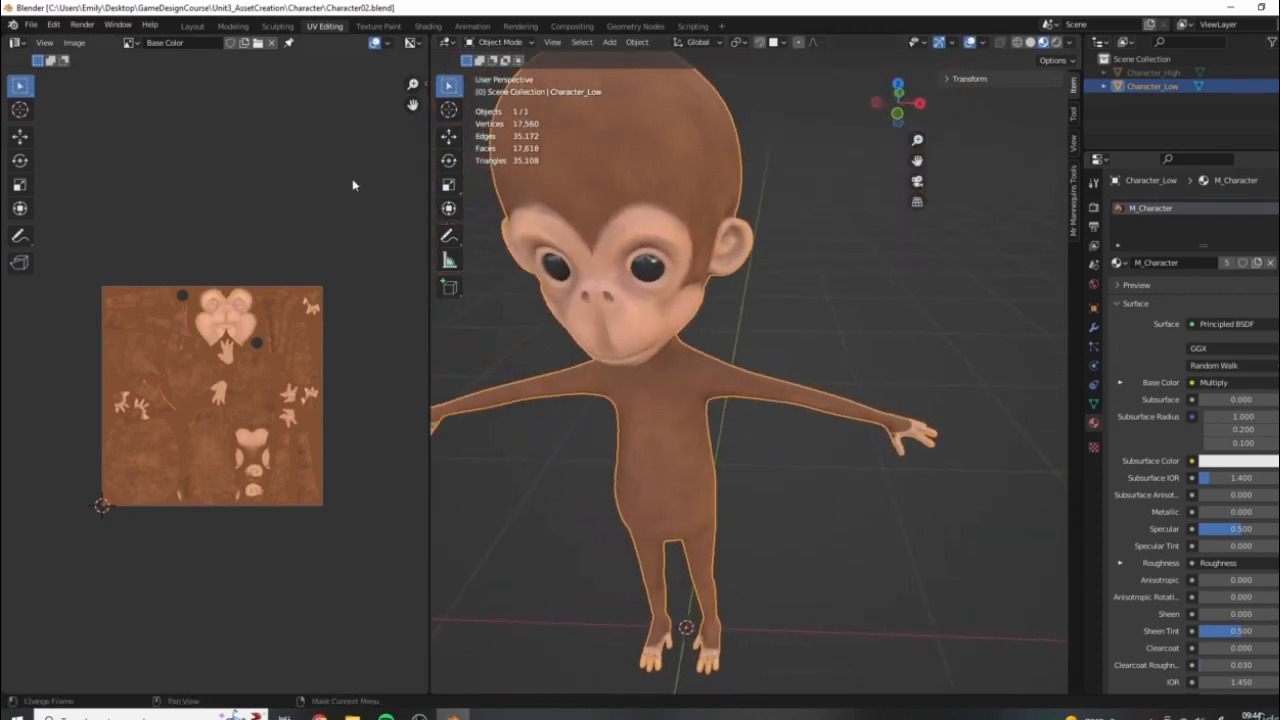
Switch to the Texture Paint workspace and examine the base colour painting on the monkey's head and upper body
click(377, 27)
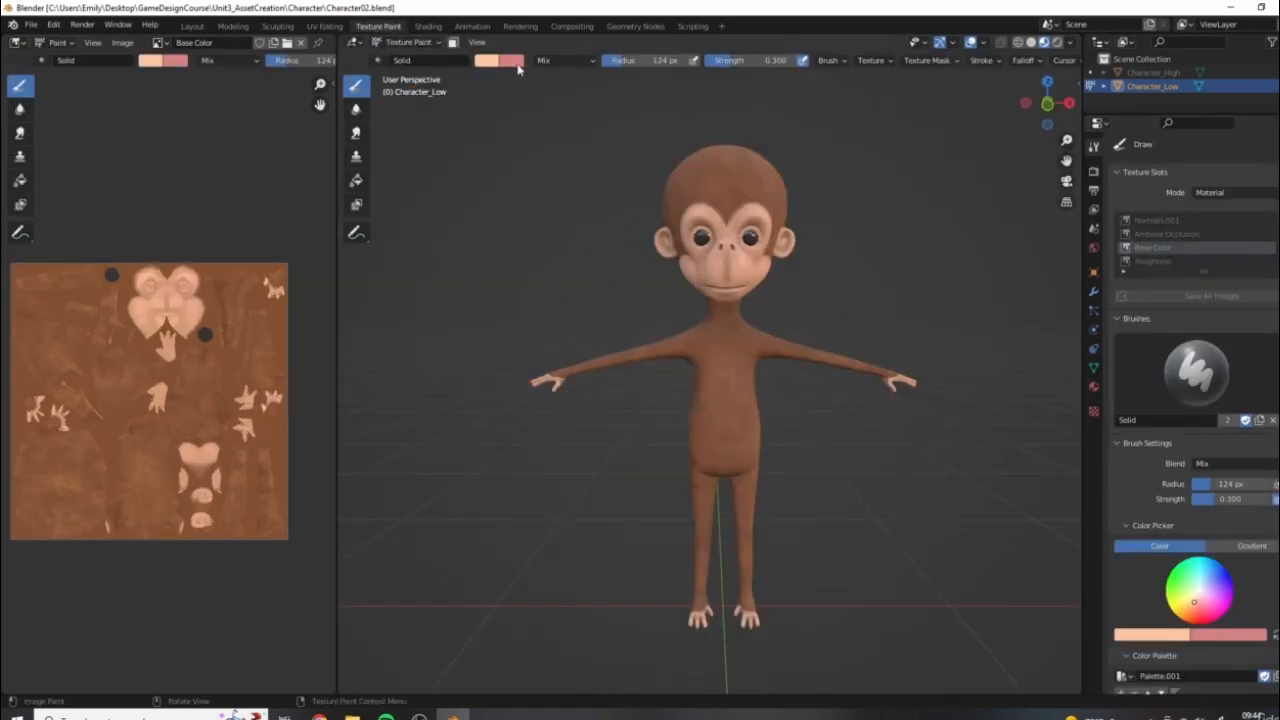
middle_drag(897, 194, 851, 186)
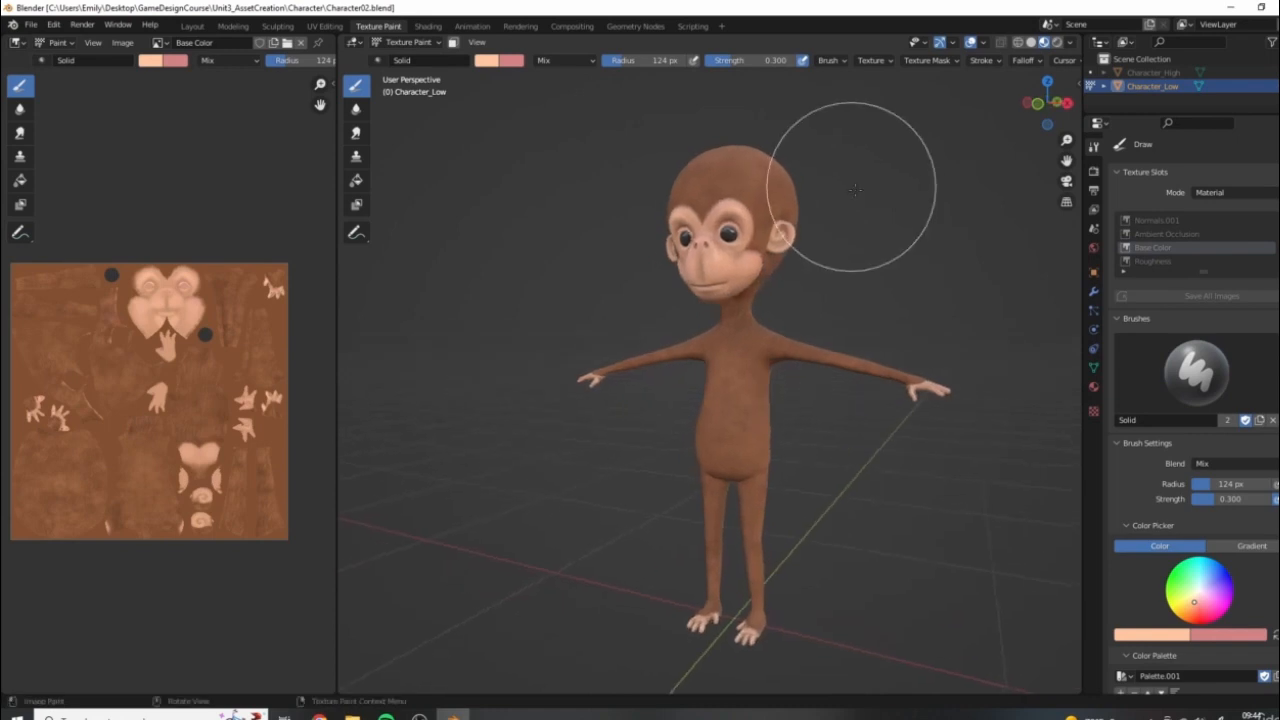
scroll(875, 178, up, 4)
mouse_move(970, 154)
shift+middle_down()
mouse_move(877, 314)
mouse_move(780, 234)
mouse_move(812, 287)
shift+middle_up()
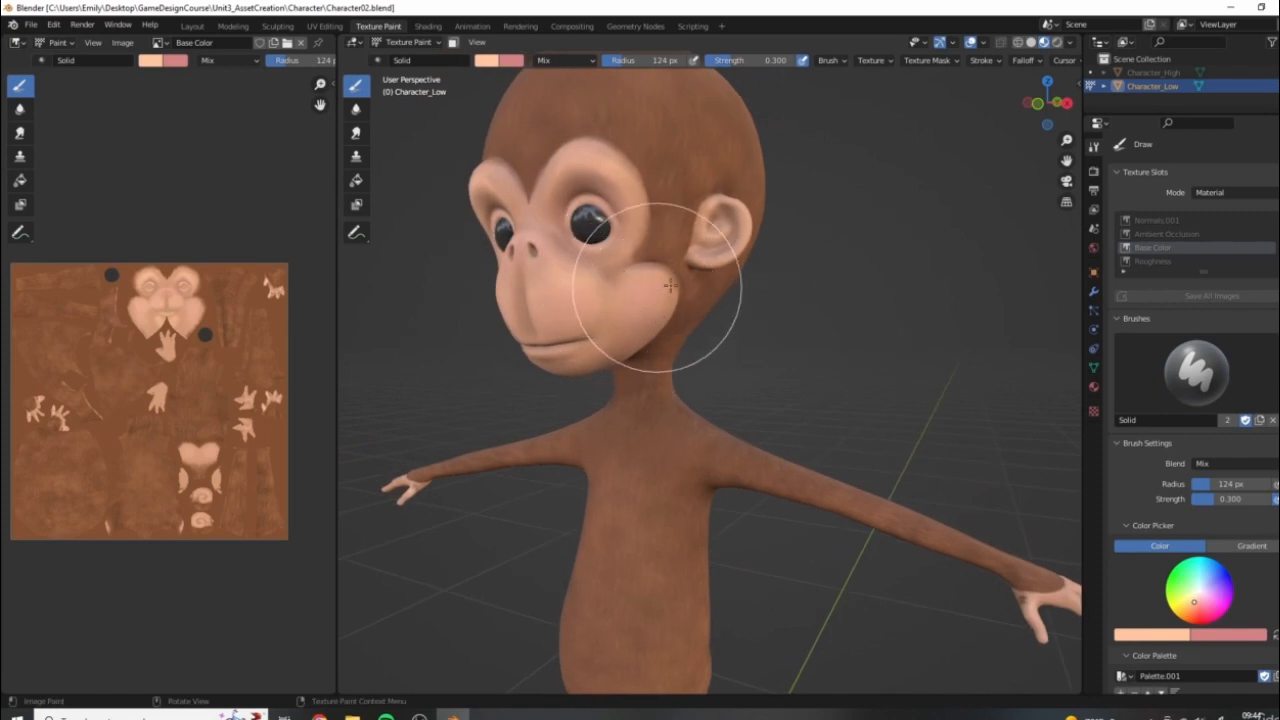
middle_drag(760, 229, 812, 140)
scroll(780, 350, down, 3)
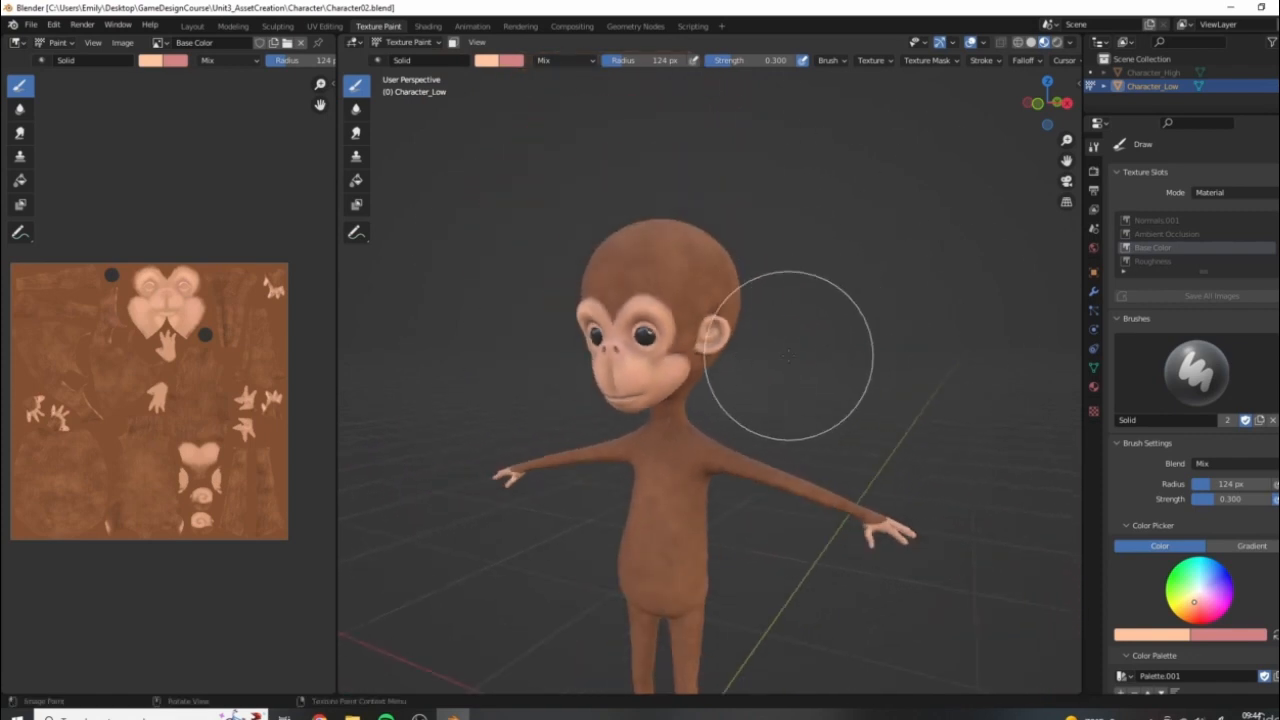
scroll(794, 394, down, 1)
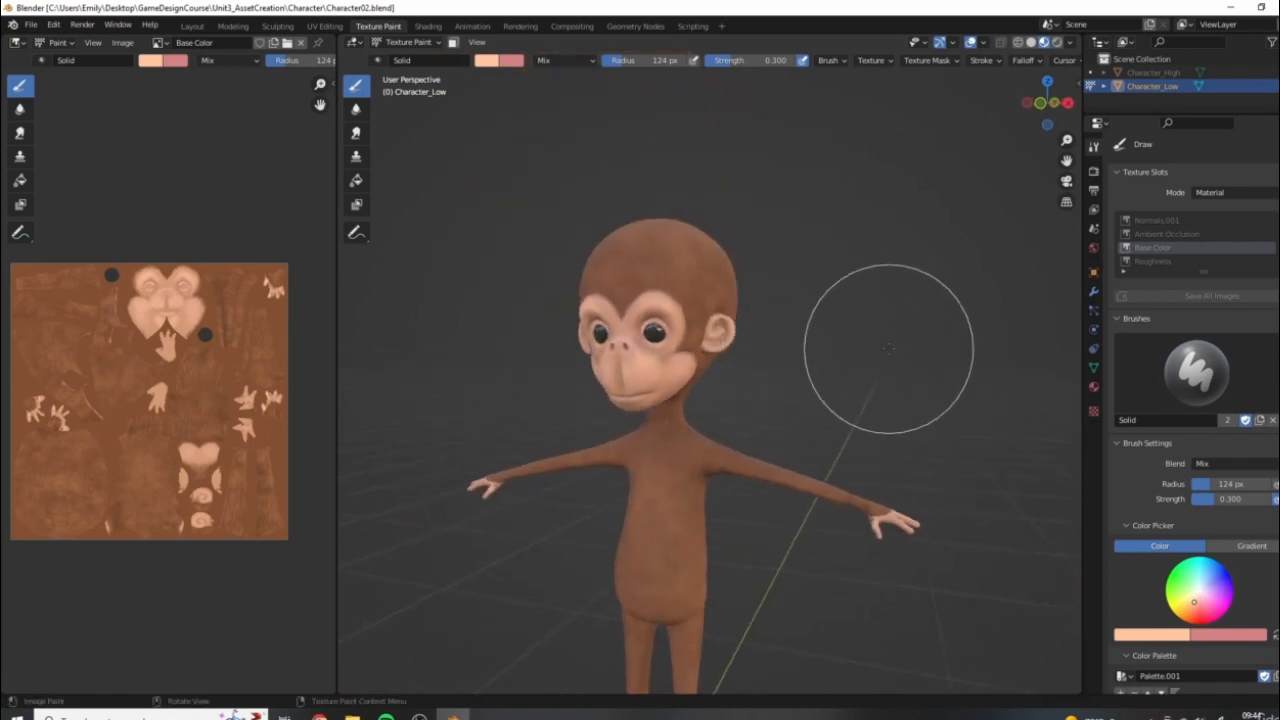
middle_drag(866, 329, 965, 308)
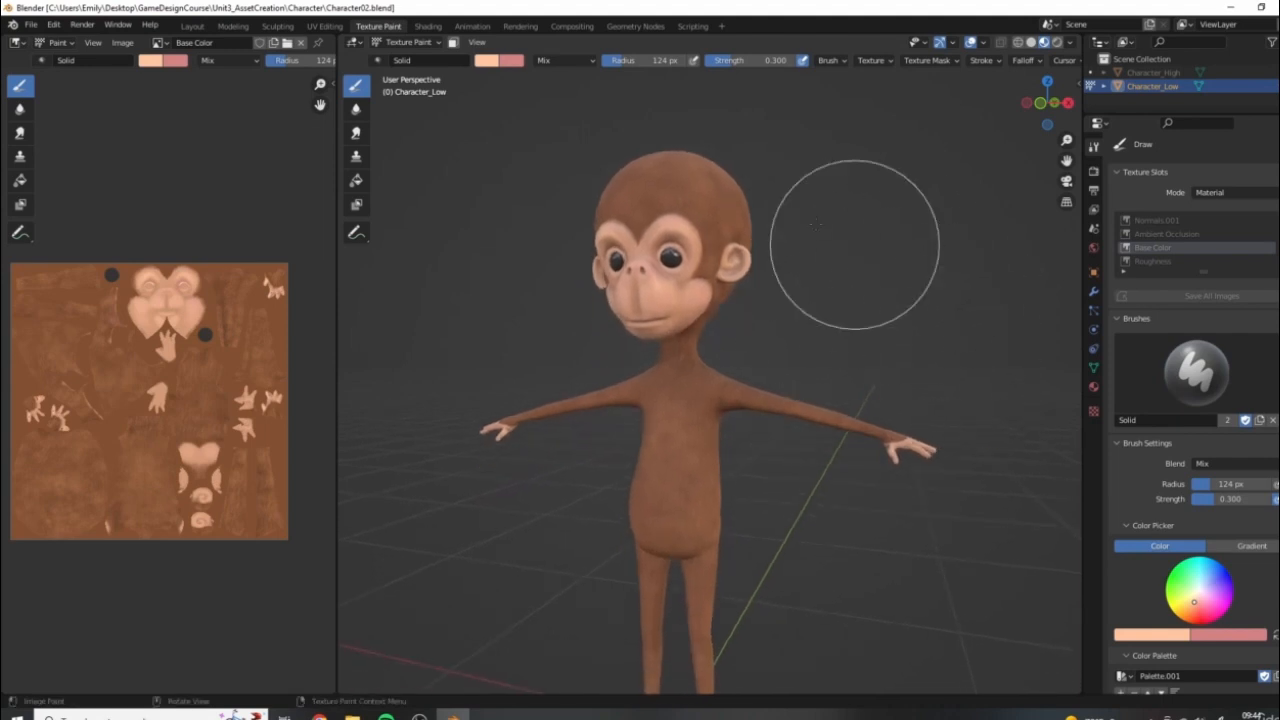
scroll(857, 286, up, 2)
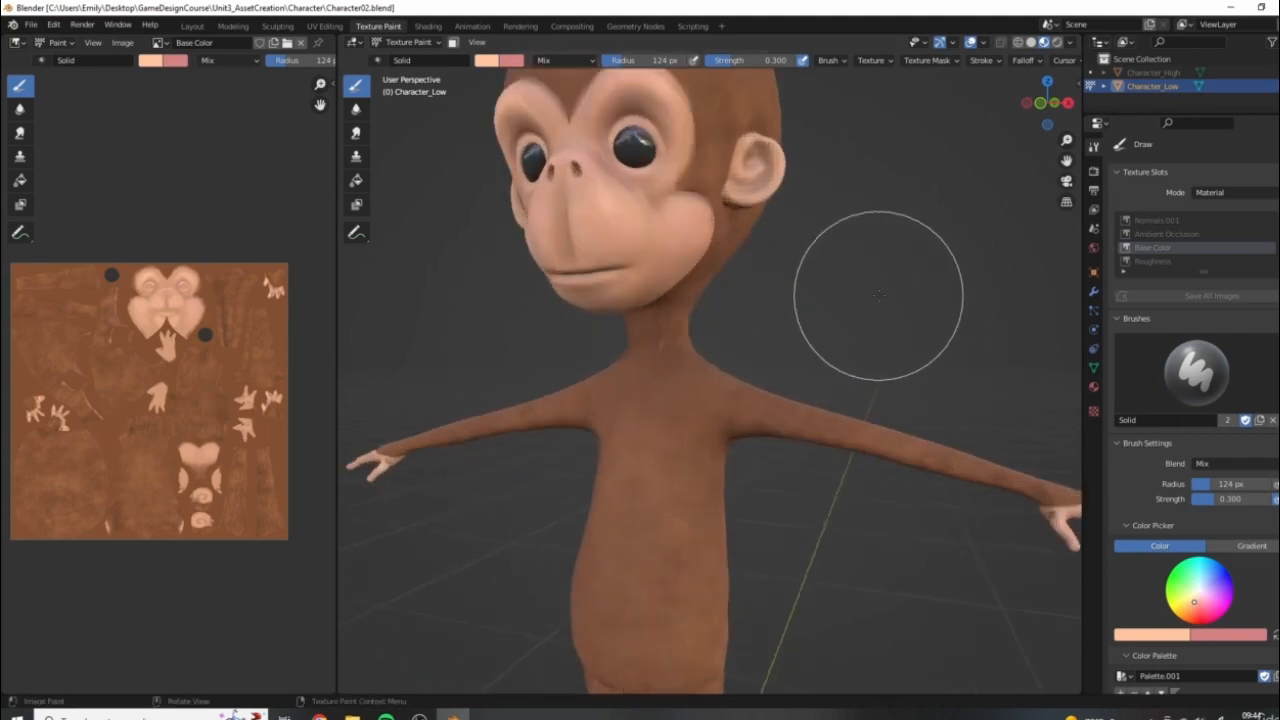
scroll(857, 314, down, 1)
middle_drag(846, 200, 1057, 243)
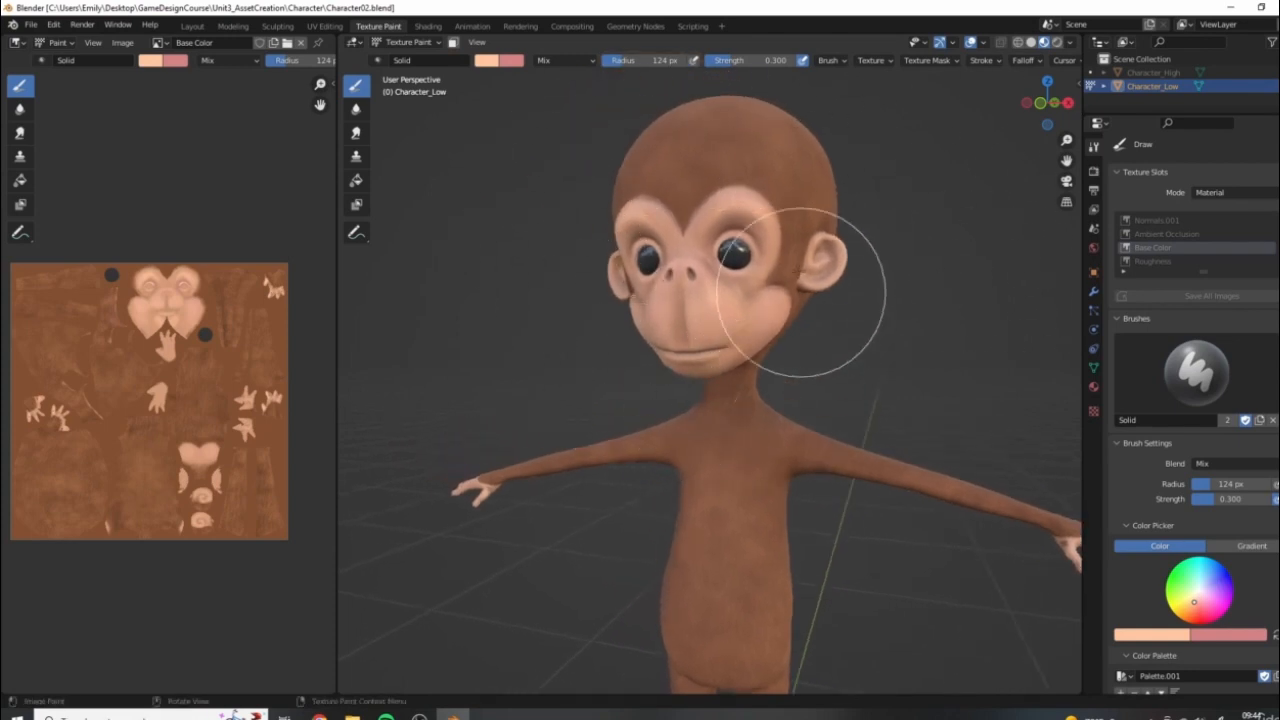
scroll(673, 168, up, 1)
scroll(673, 168, up, 1)
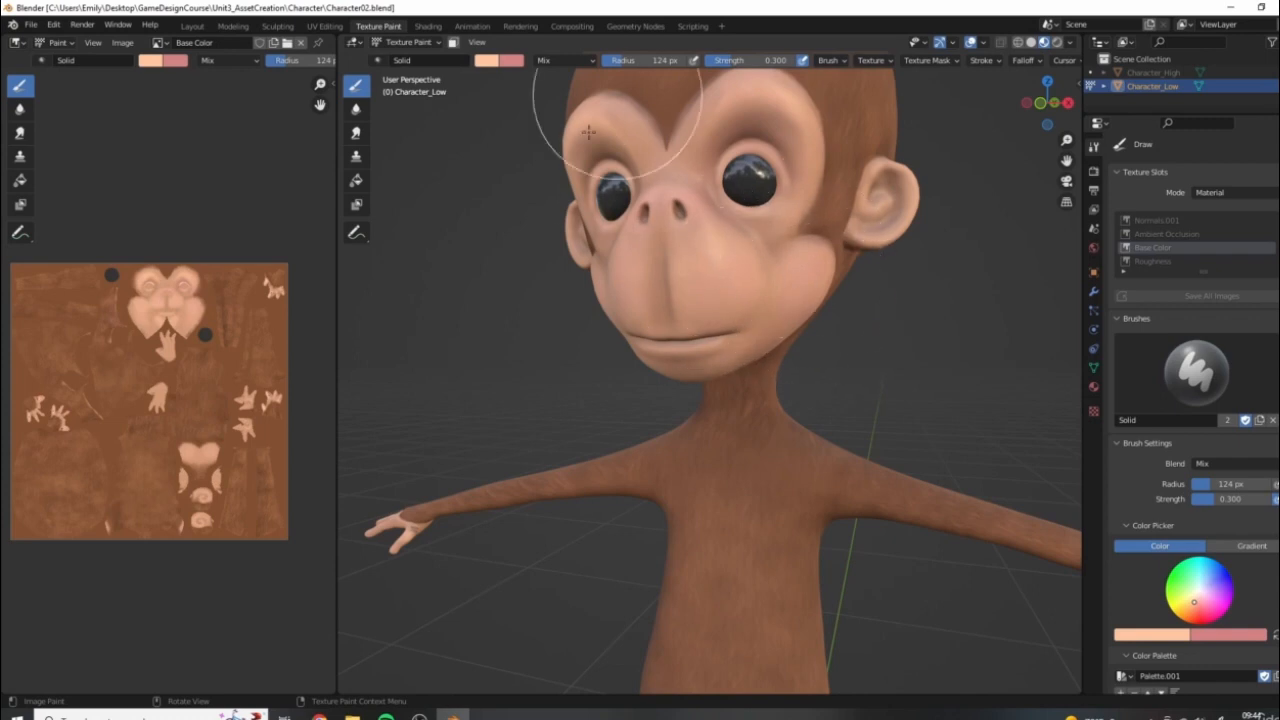
Examine the colour variation on the monkey's cheeks and around its eyes, ending with the full figure
scroll(742, 245, down, 3)
middle_drag(778, 362, 700, 350)
scroll(690, 332, up, 3)
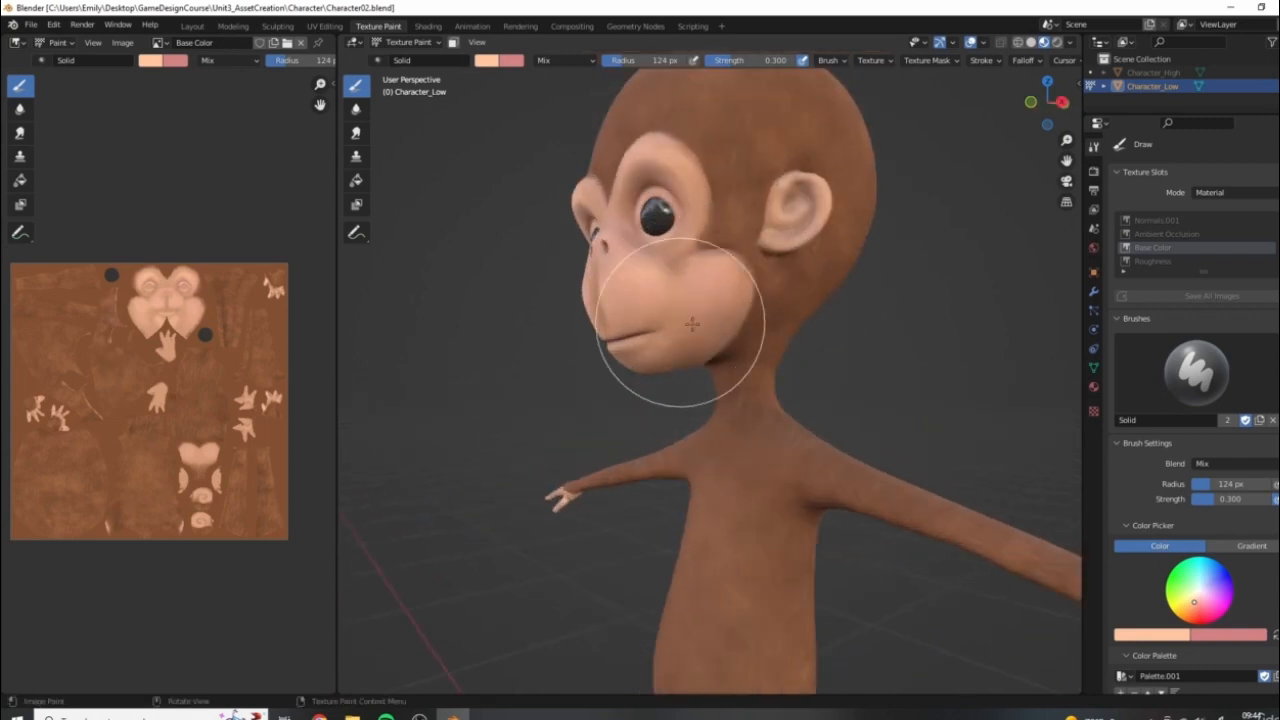
scroll(700, 300, up, 2)
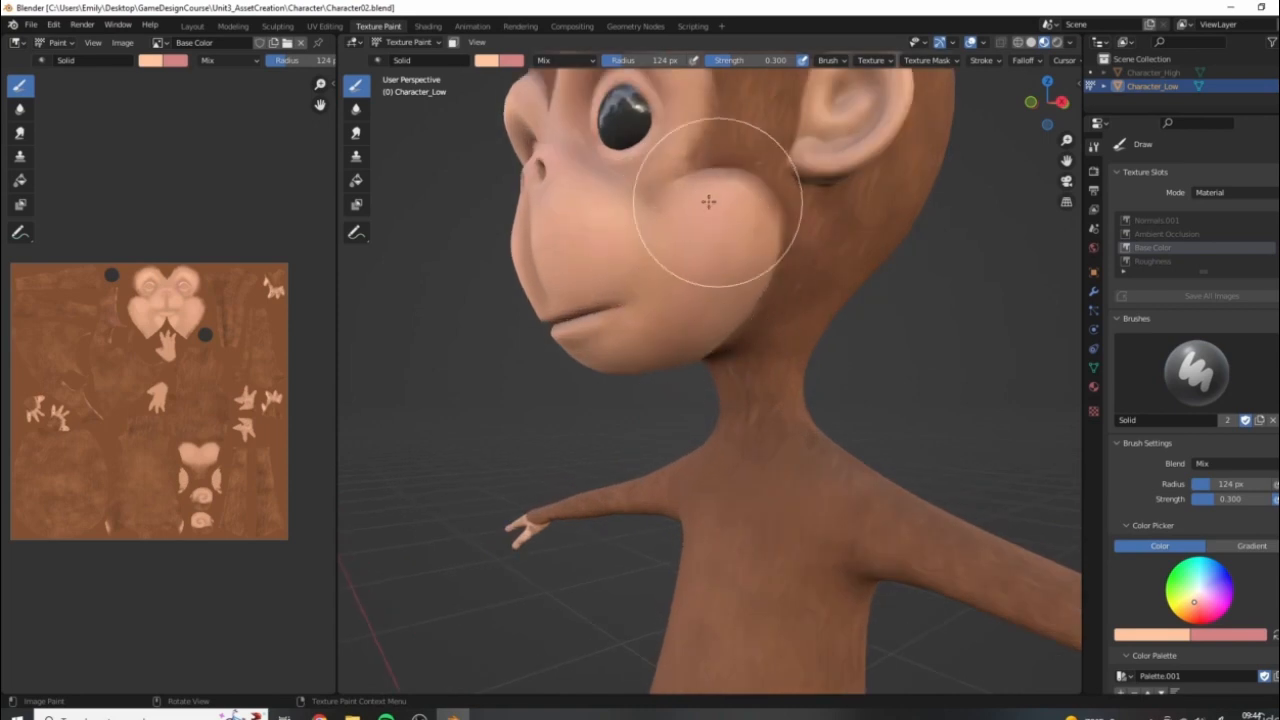
scroll(700, 245, down, 3)
mouse_move(693, 258)
middle_down()
mouse_move(713, 294)
mouse_move(696, 234)
middle_up()
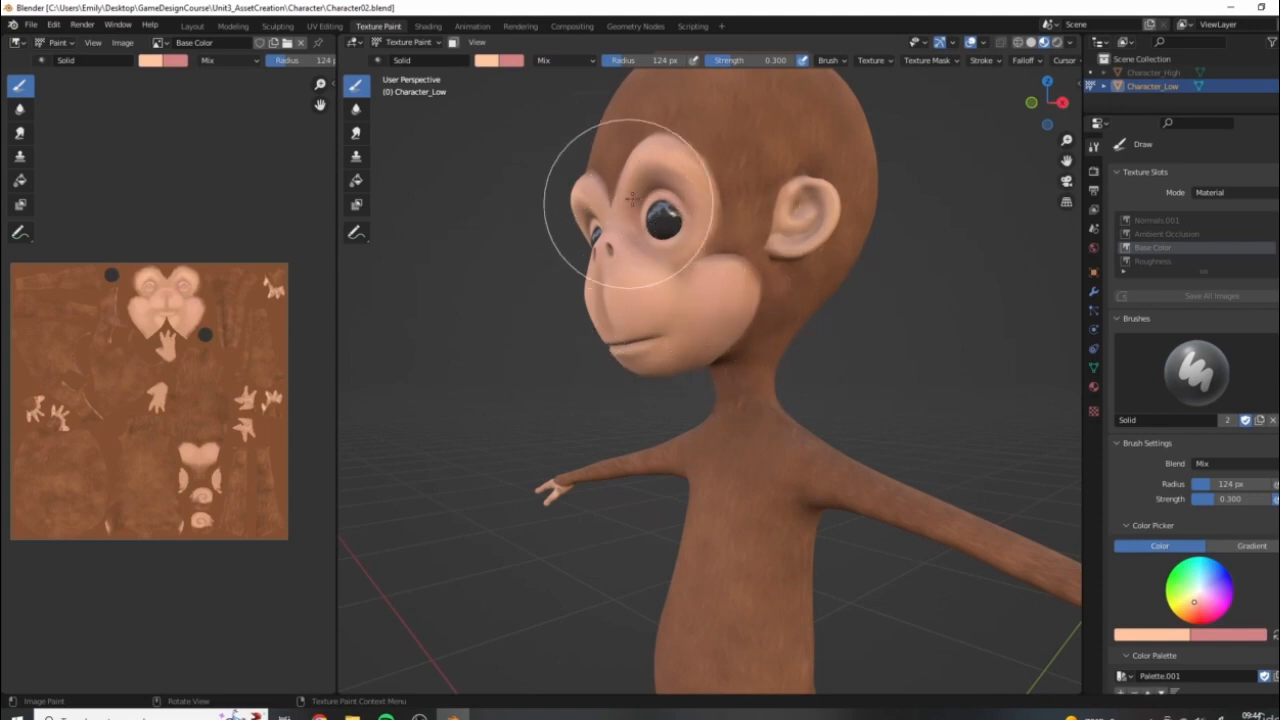
mouse_move(586, 300)
middle_down()
mouse_move(715, 325)
mouse_move(674, 256)
mouse_move(784, 314)
middle_up()
mouse_move(780, 362)
middle_down()
mouse_move(786, 339)
mouse_move(750, 316)
middle_up()
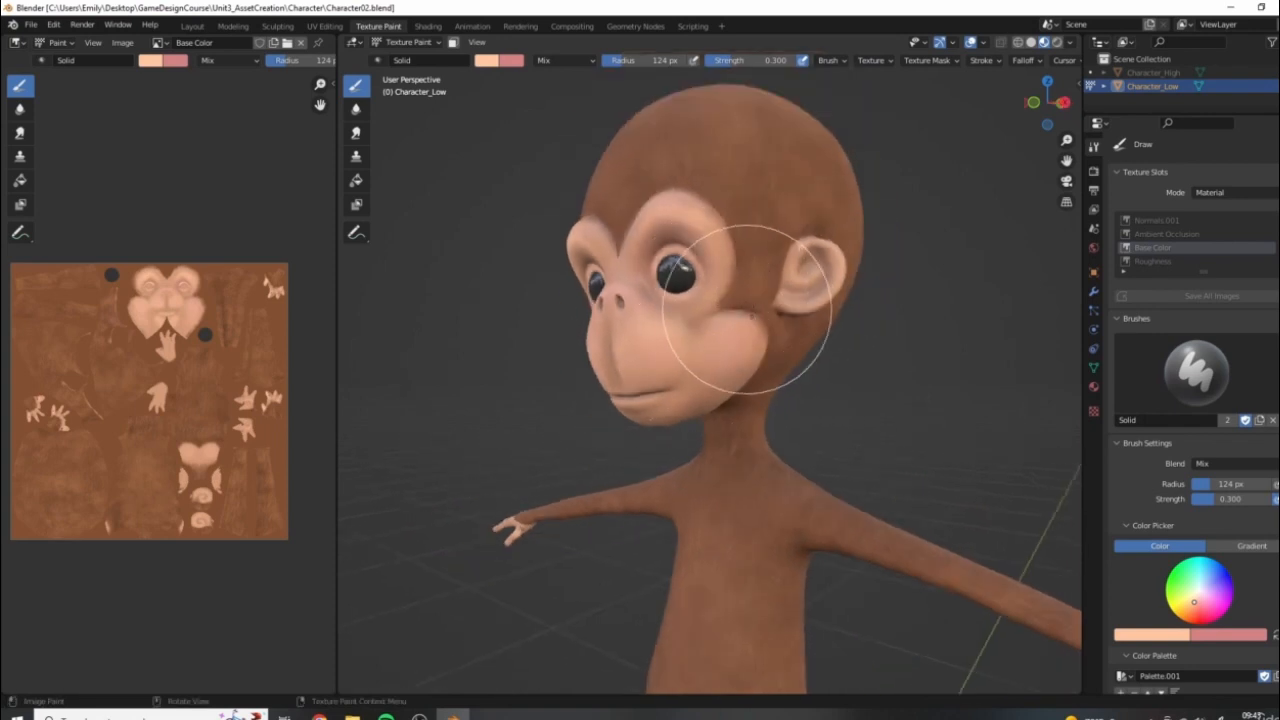
middle_drag(622, 300, 695, 313)
scroll(811, 350, down, 3)
shift+middle_drag(834, 337, 829, 277)
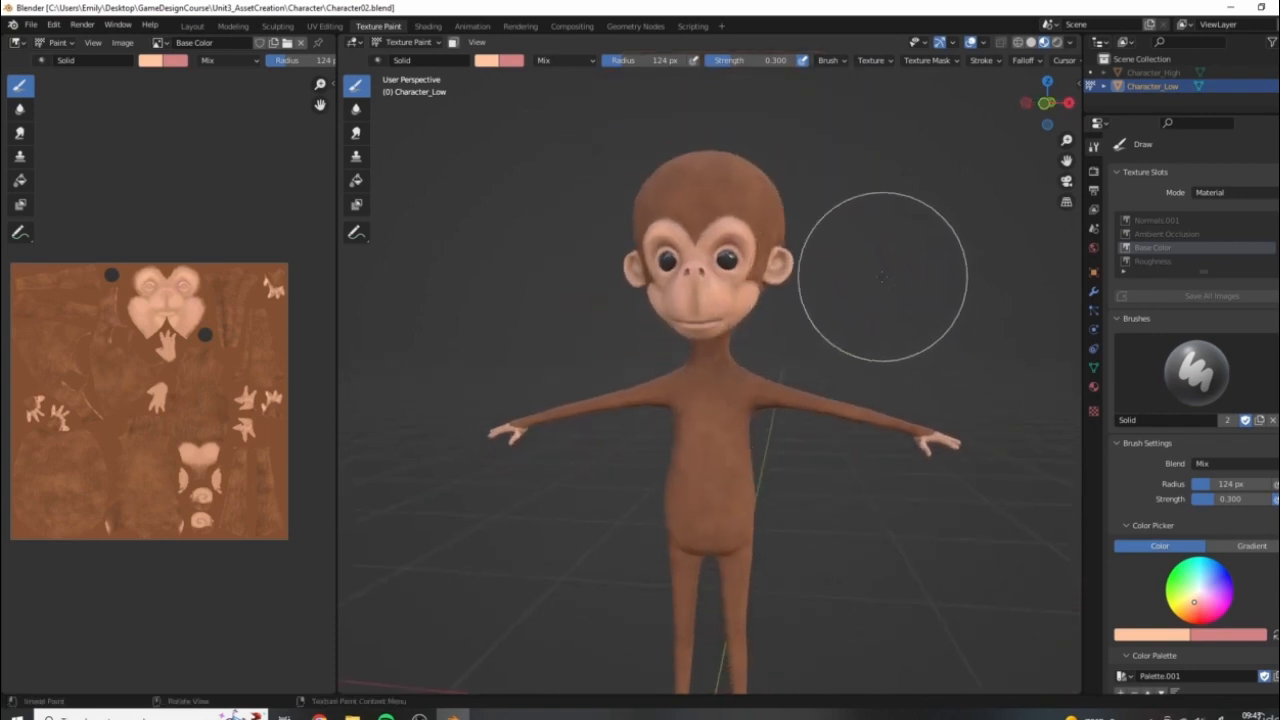
scroll(910, 292, down, 3)
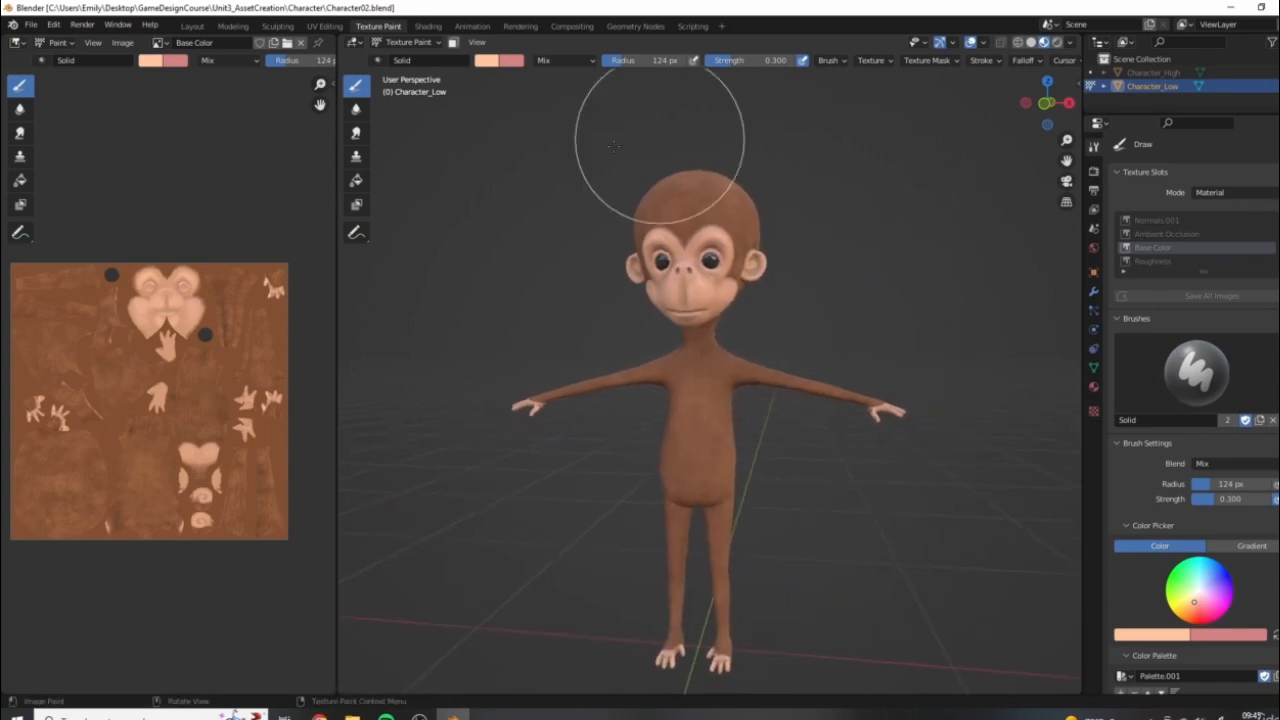
middle_drag(851, 229, 890, 215)
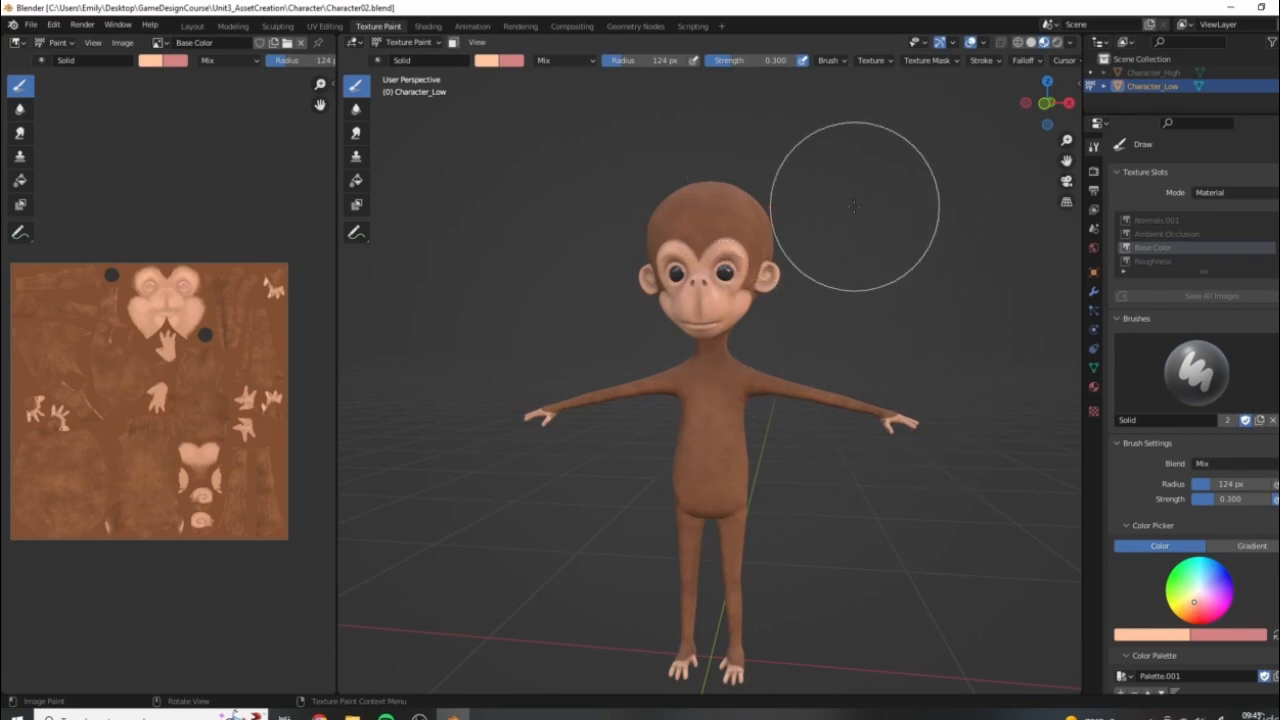
Switch to the Layout workspace and display the monkey in Material Preview shading, seen from the front
click(193, 26)
mouse_move(720, 330)
middle_down()
mouse_move(770, 287)
mouse_move(801, 226)
middle_up()
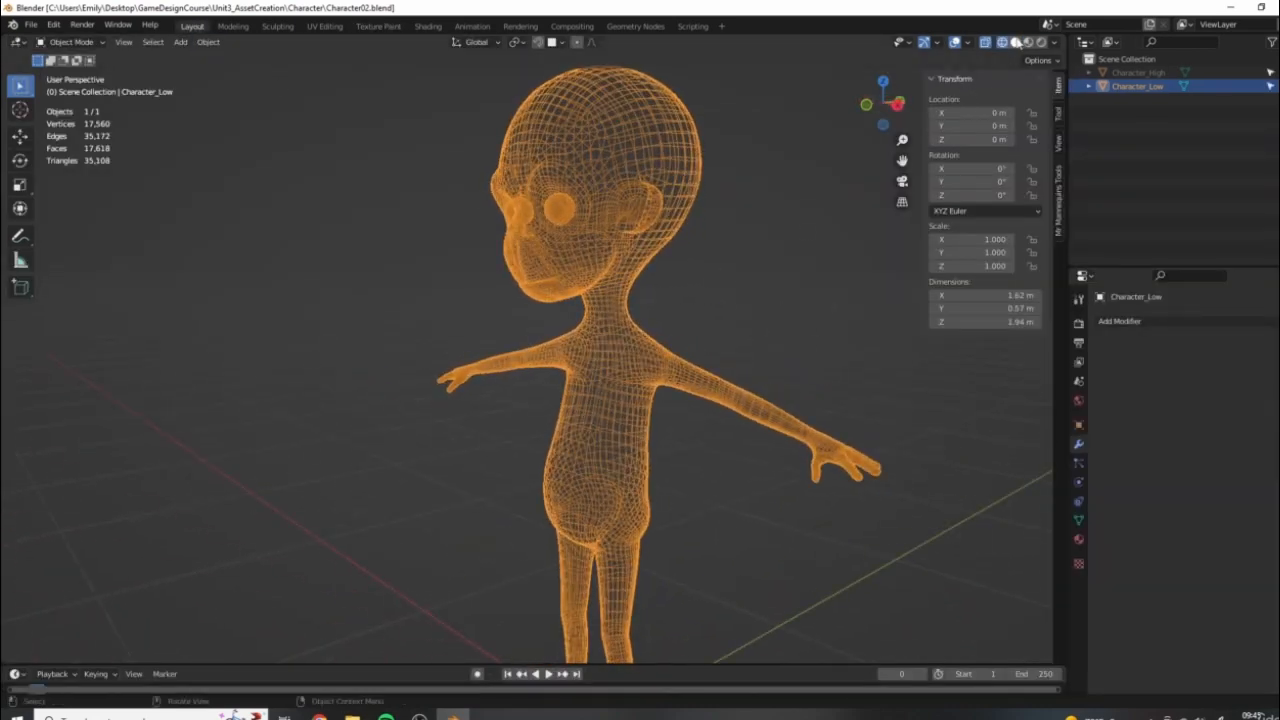
click(1028, 42)
mouse_move(700, 290)
middle_down()
mouse_move(623, 306)
mouse_move(628, 297)
middle_up()
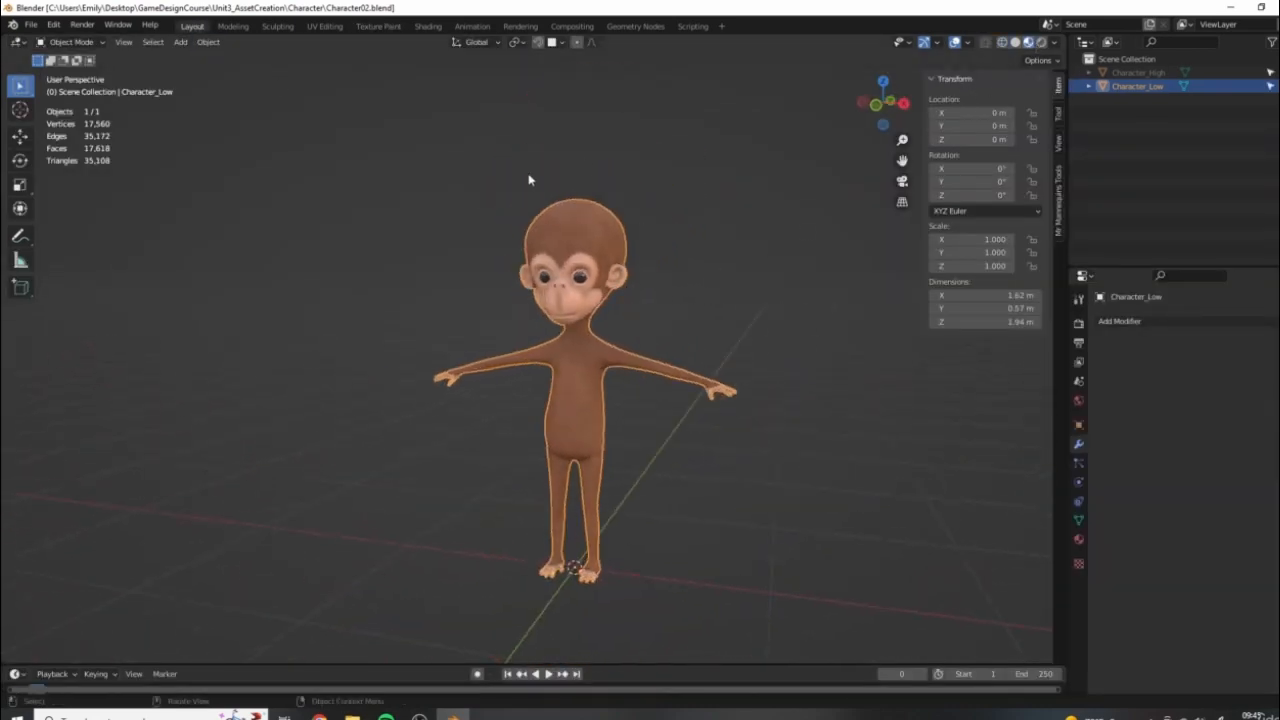
middle_drag(700, 433, 723, 460)
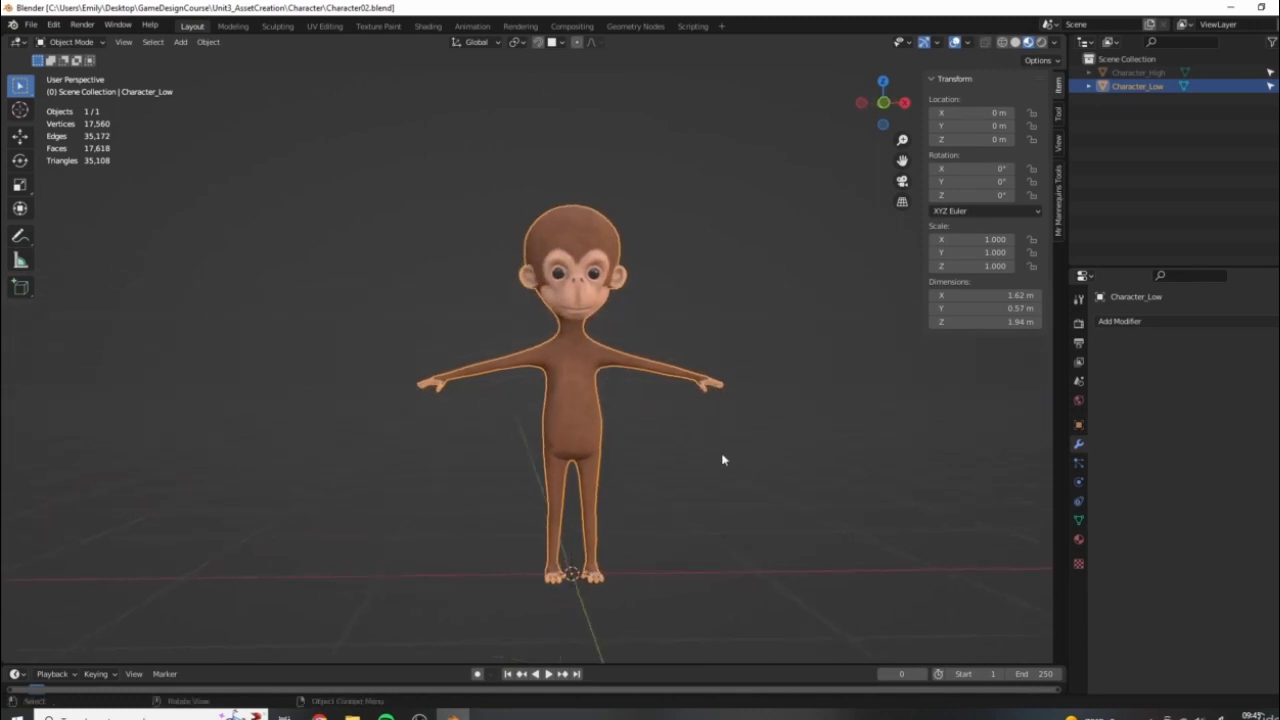
middle_drag(763, 405, 821, 370)
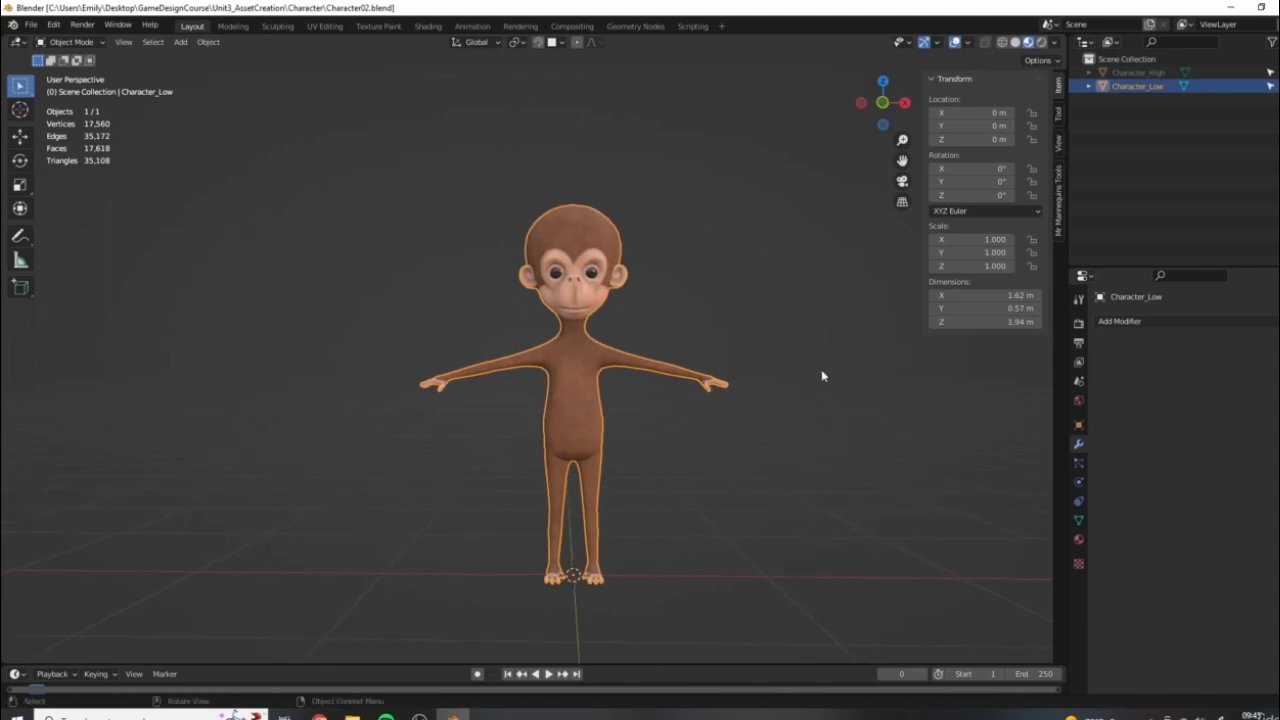
scroll(677, 337, up, 4)
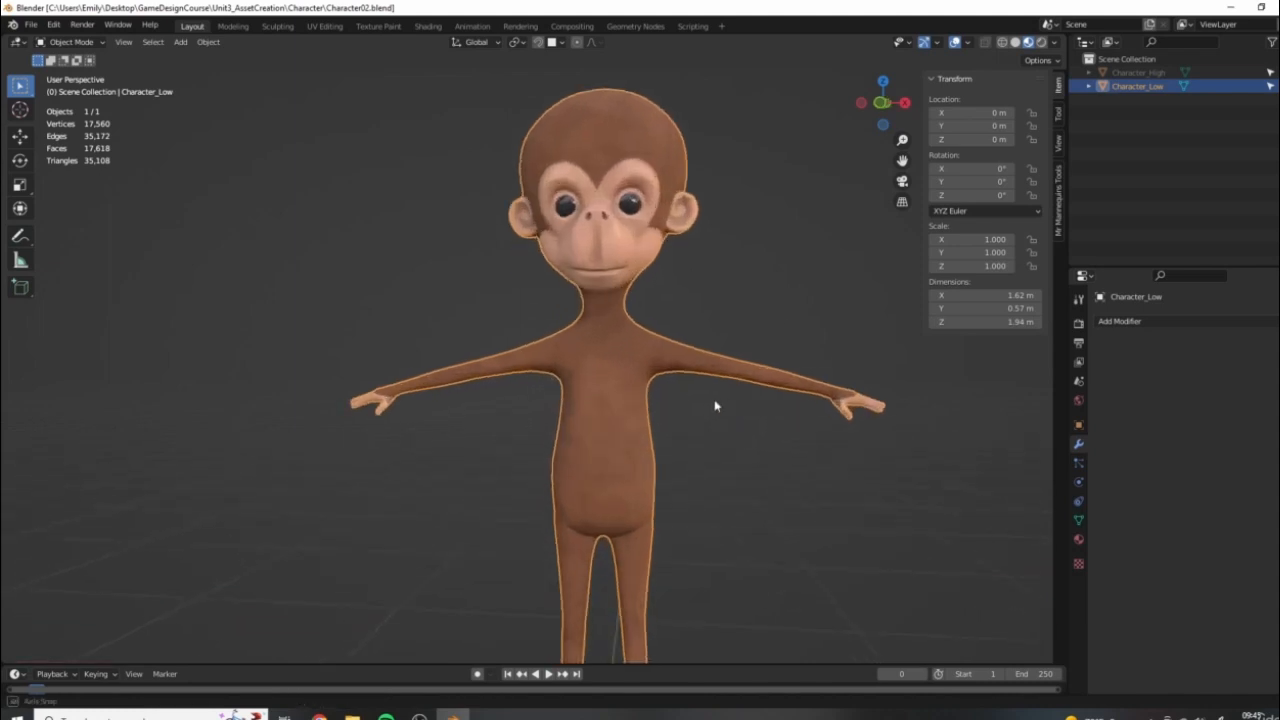
scroll(735, 435, down, 1)
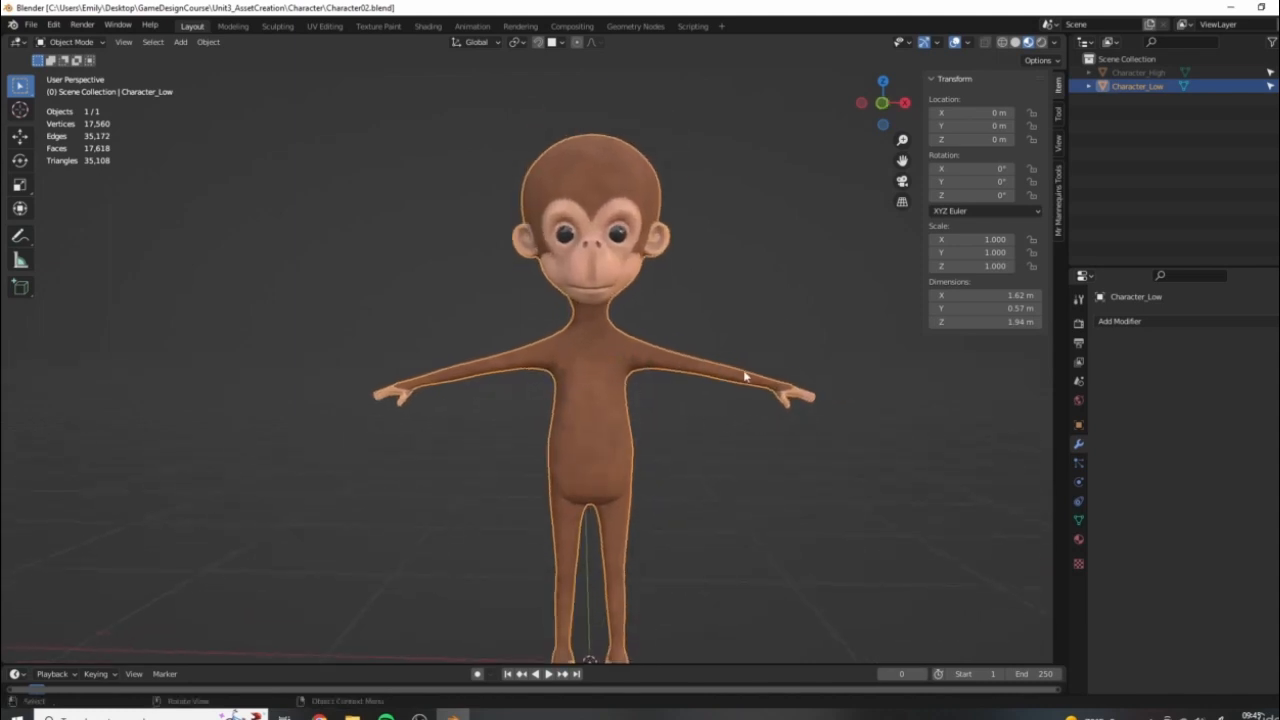
Deselect the monkey and examine the full textured figure from the front and from both angled sides
click(748, 243)
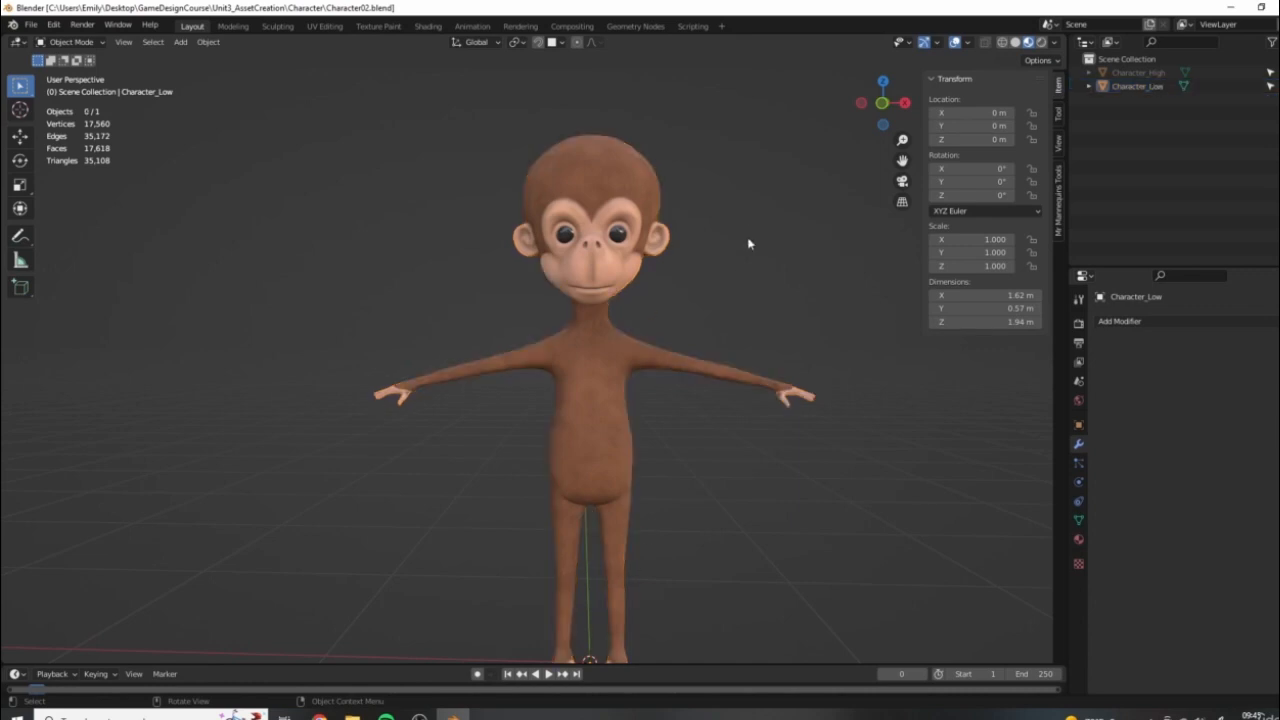
middle_drag(722, 397, 845, 365)
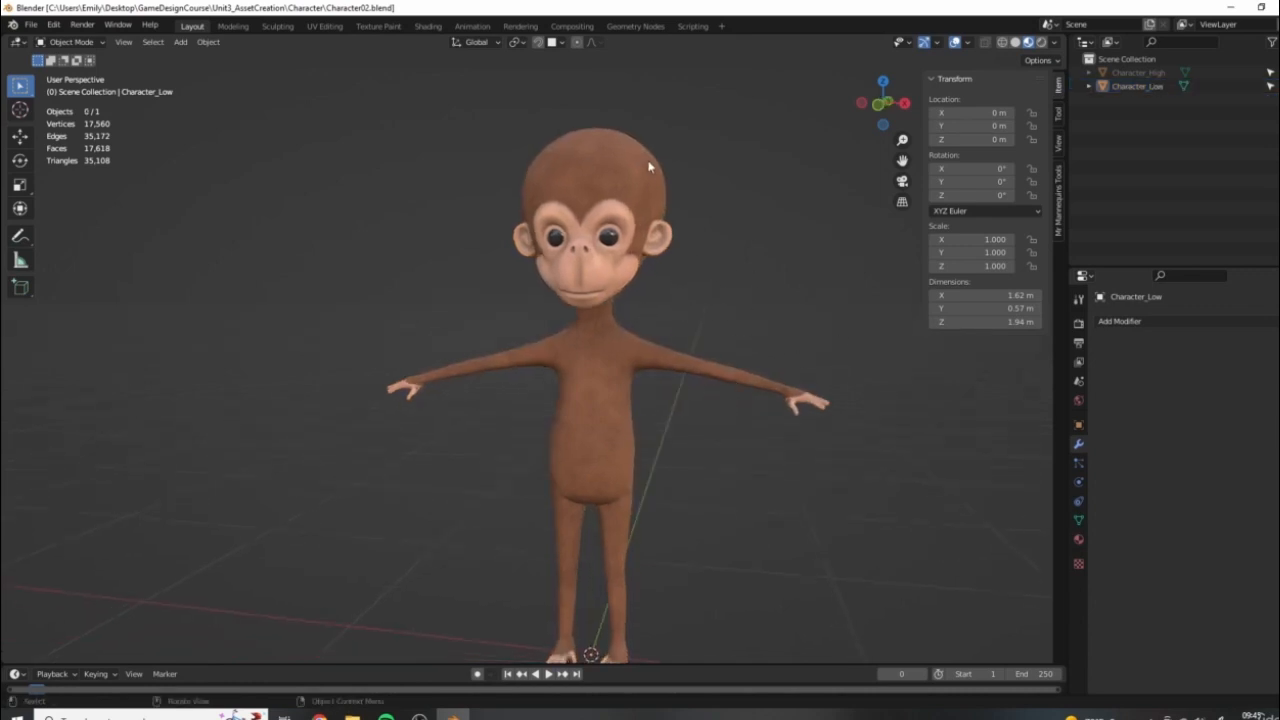
middle_drag(597, 438, 725, 437)
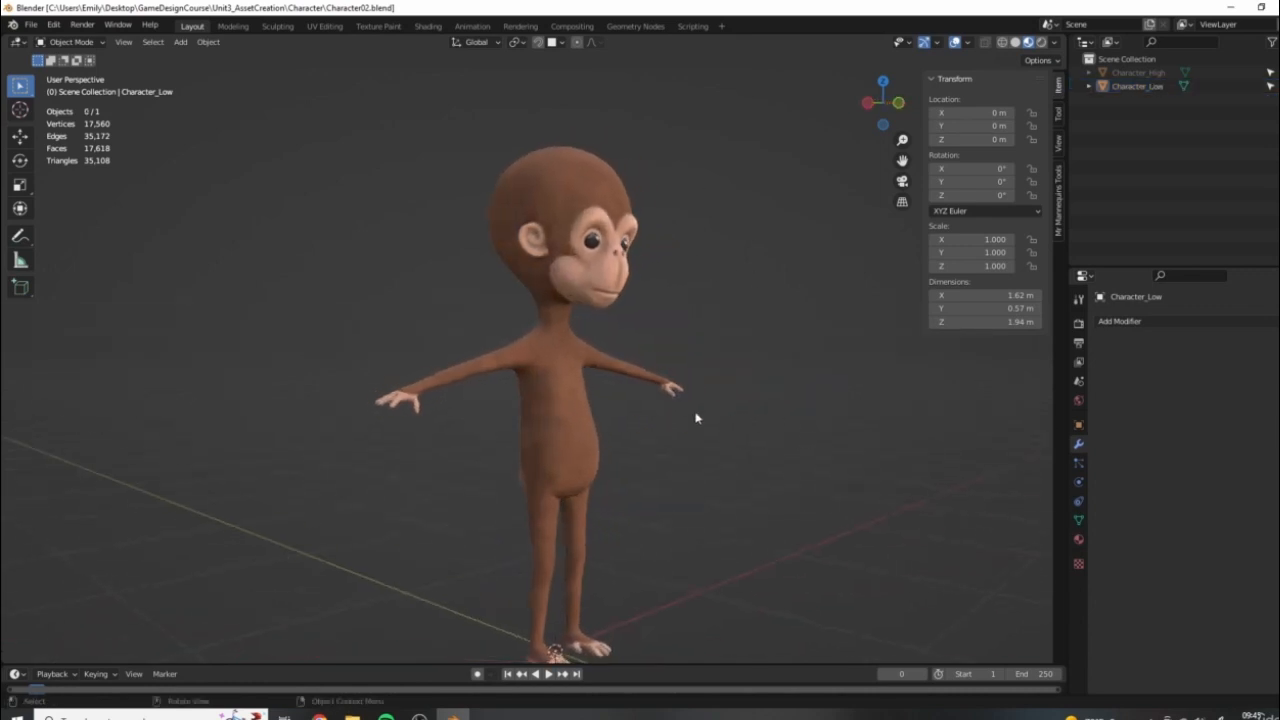
middle_drag(398, 372, 793, 441)
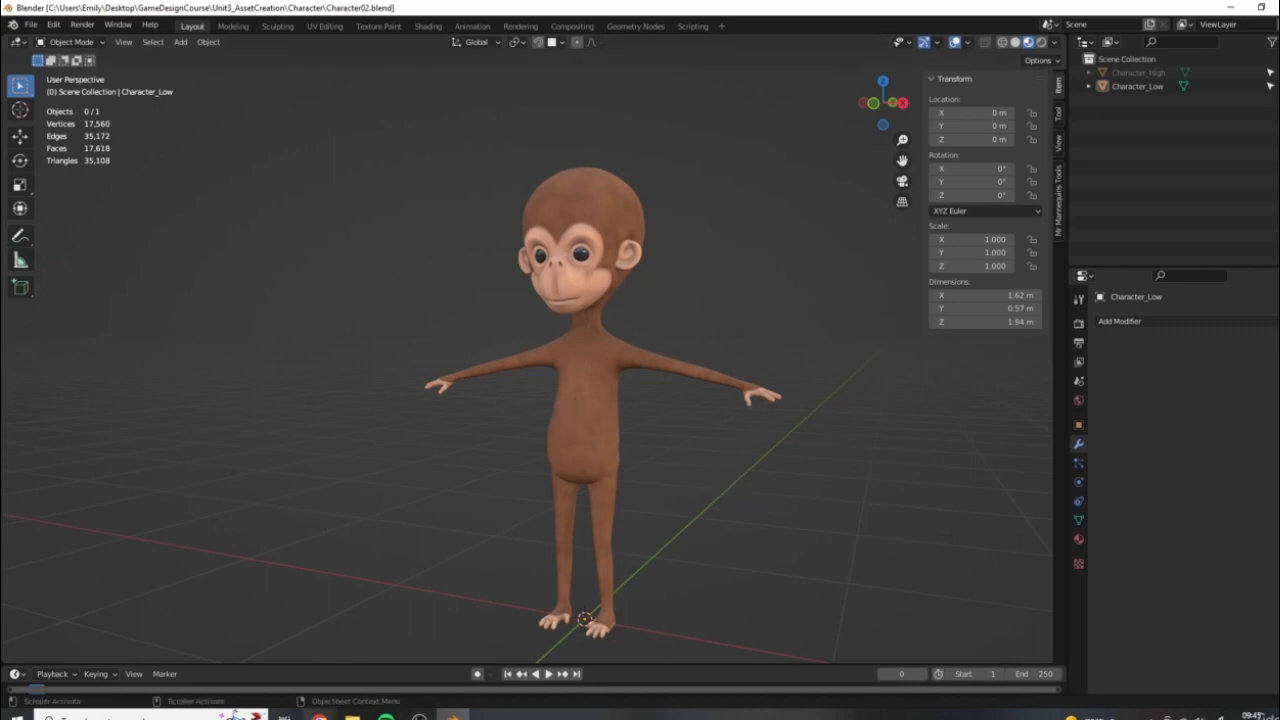
Switch to the Mixamo website in Chrome and examine the Y Bot character from slightly different angles
mouse_move(319, 716)
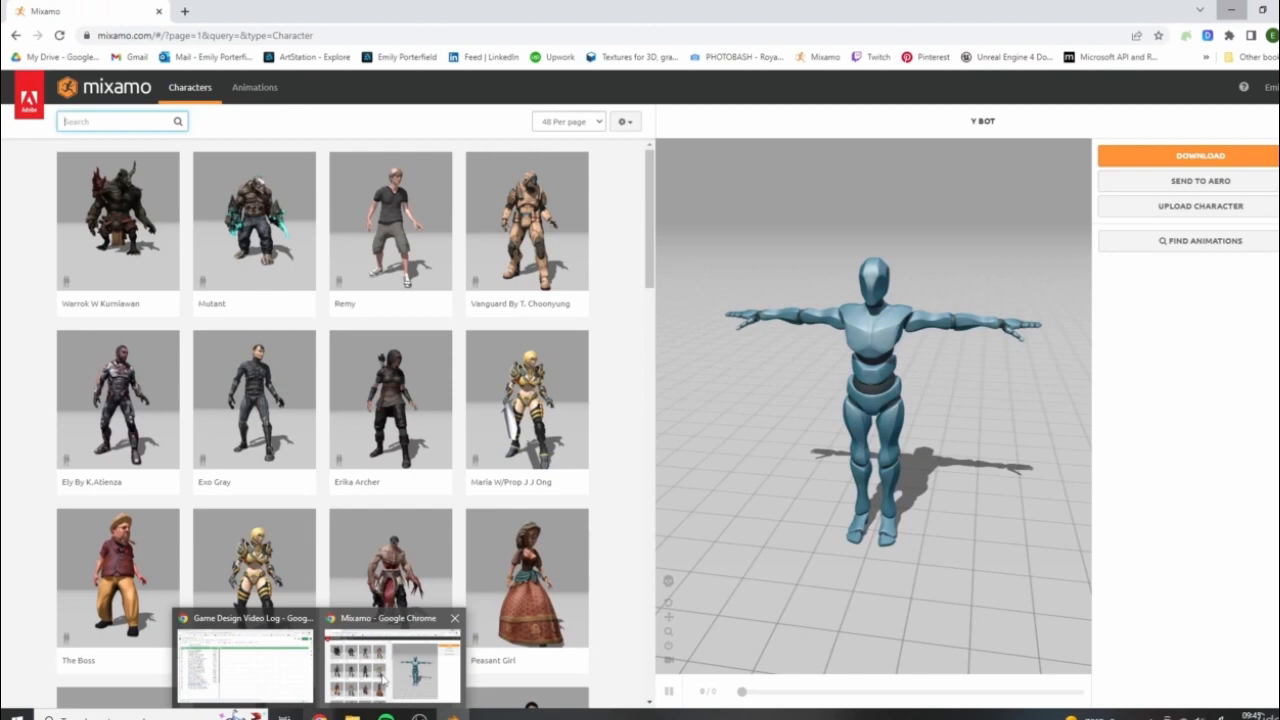
click(384, 680)
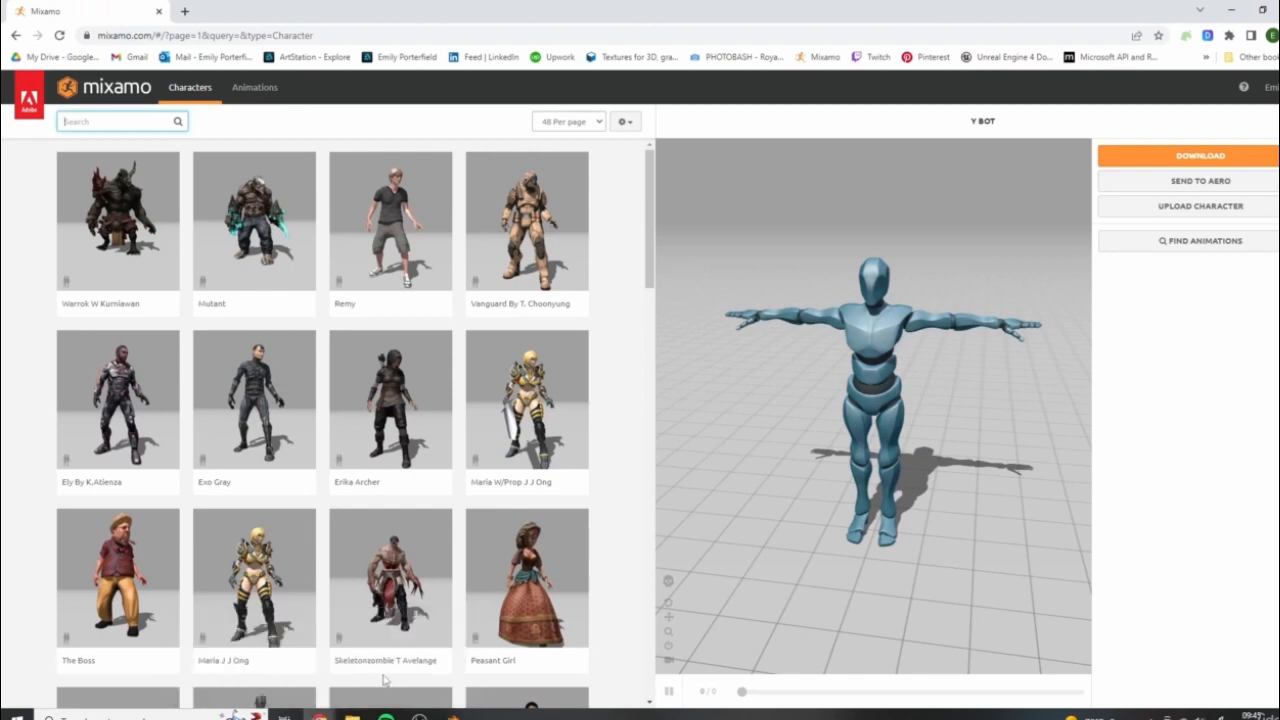
scroll(706, 492, down, 2)
mouse_move(803, 535)
middle_down()
mouse_move(822, 512)
mouse_move(800, 532)
middle_up()
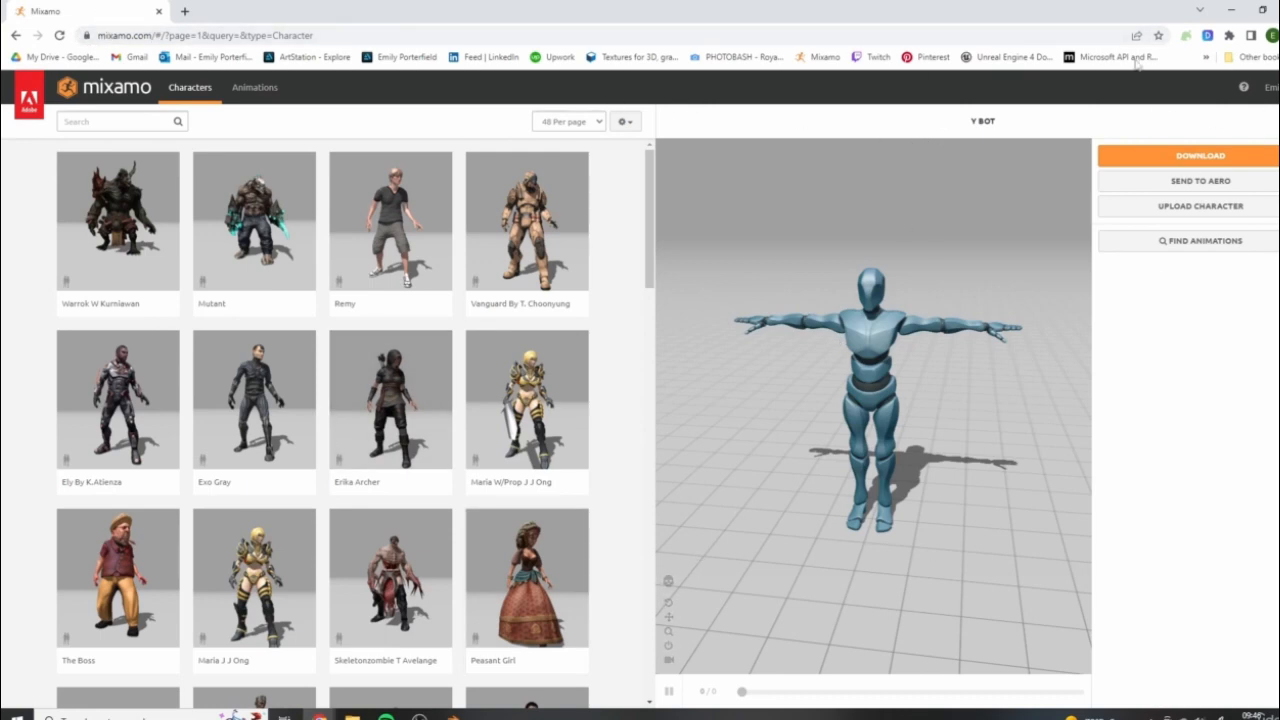
click(1270, 87)
drag(860, 400, 954, 160)
drag(1008, 377, 919, 386)
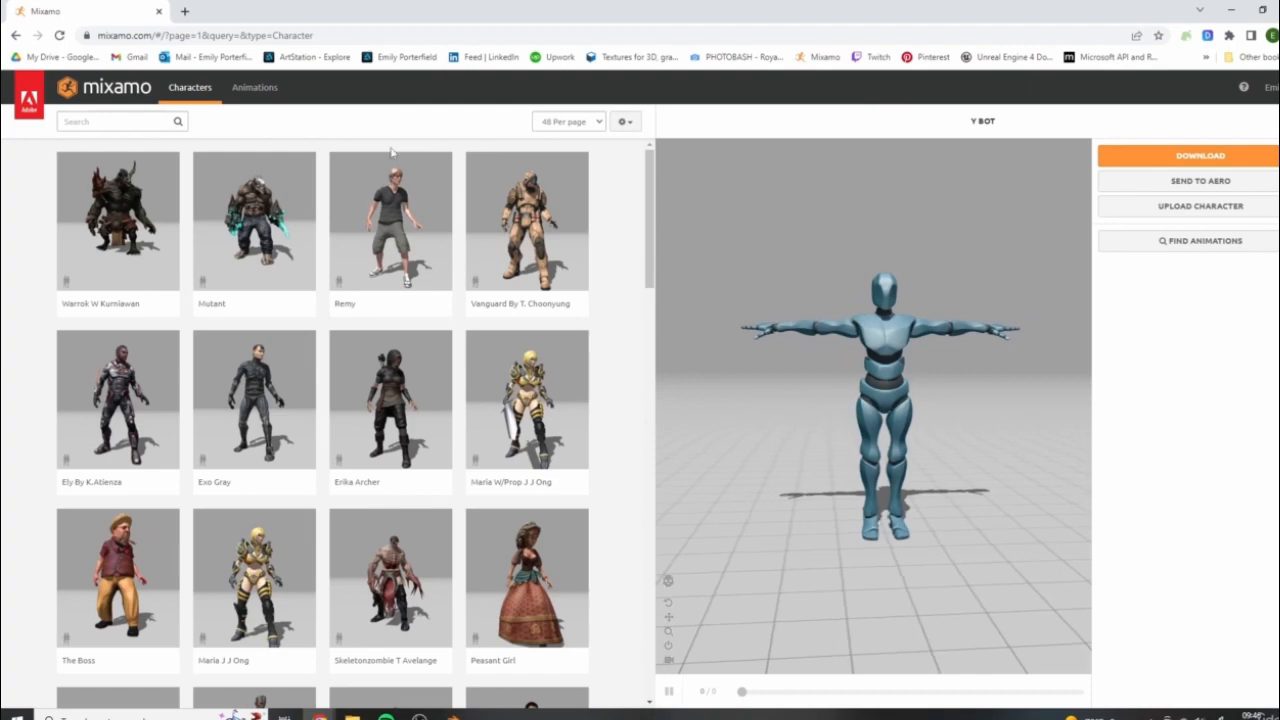
Browse the range of ready-made models in the Mixamo character library
scroll(340, 367, down, 15)
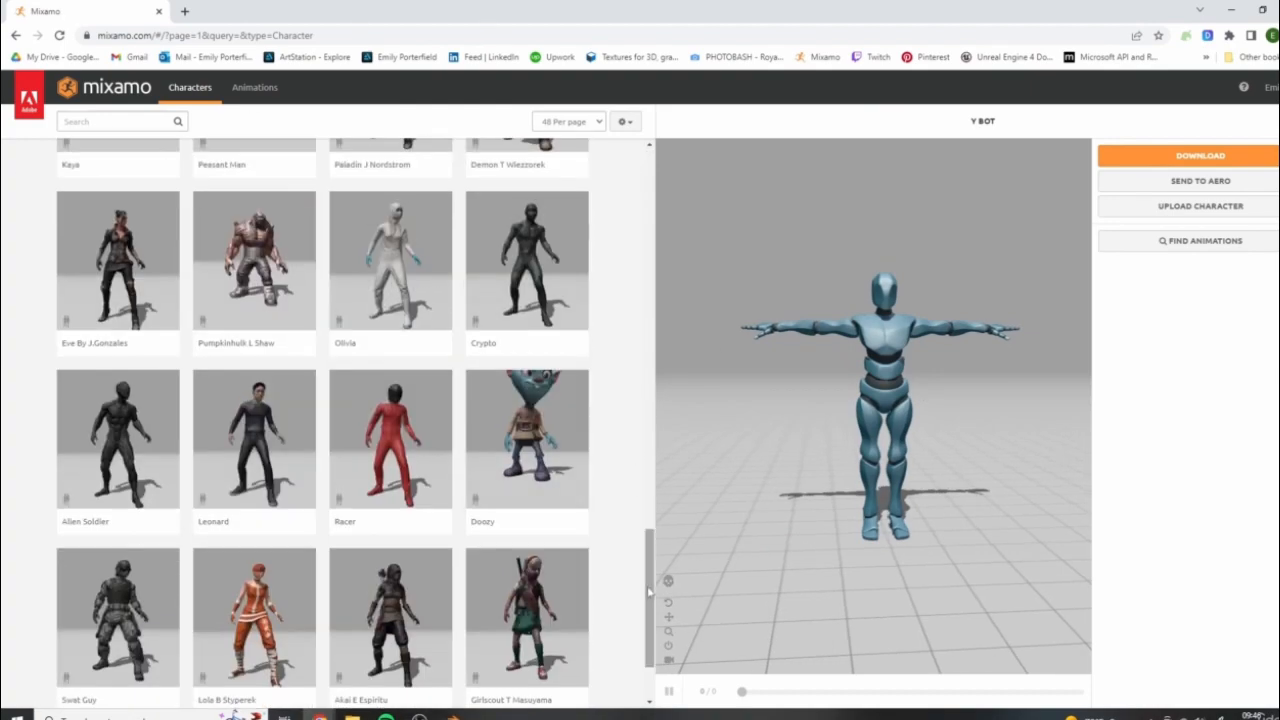
drag(649, 572, 670, 180)
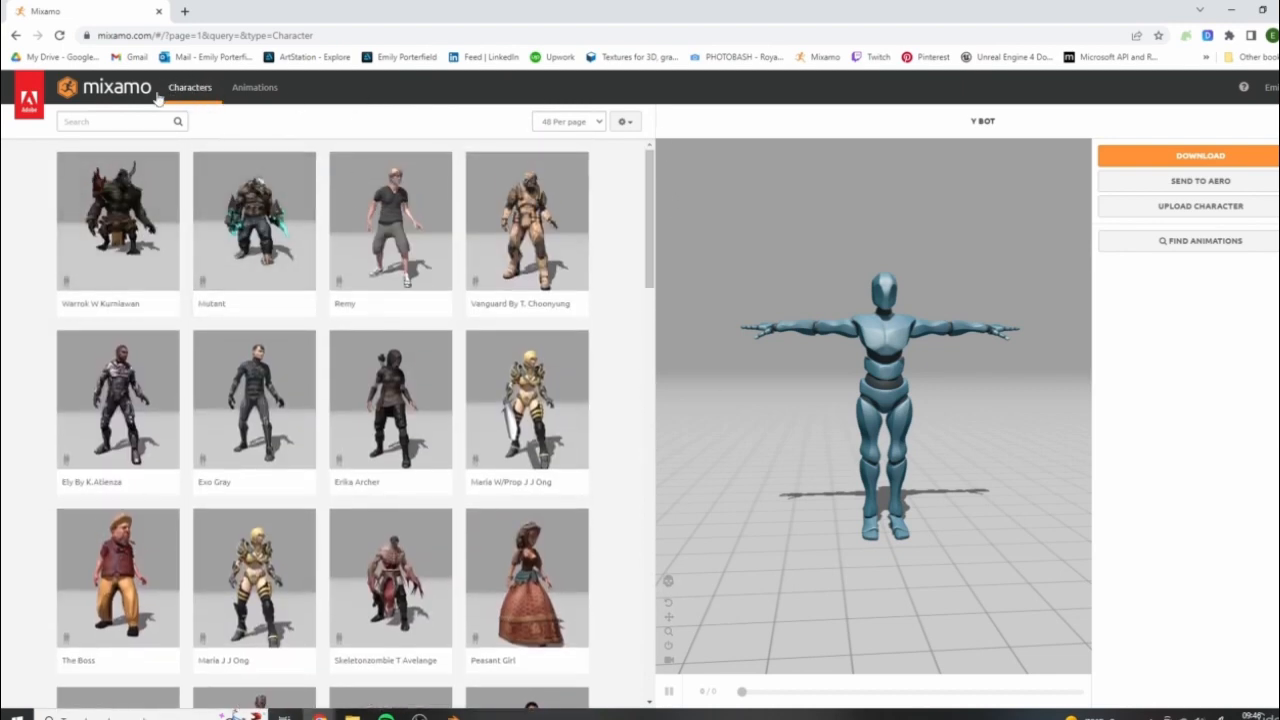
scroll(296, 390, down, 10)
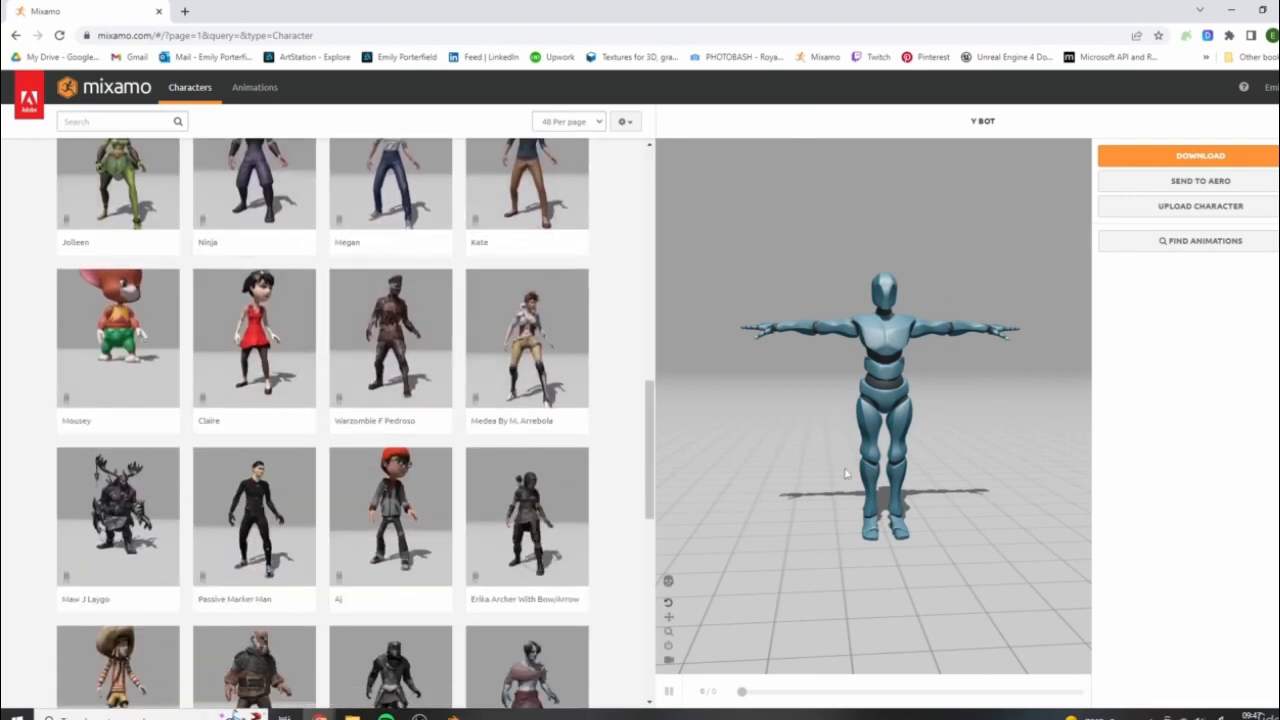
Preview the Olivia and Kaya characters, settling on Paladin J Nordstrom viewed at an angle
drag(648, 410, 671, 508)
click(390, 495)
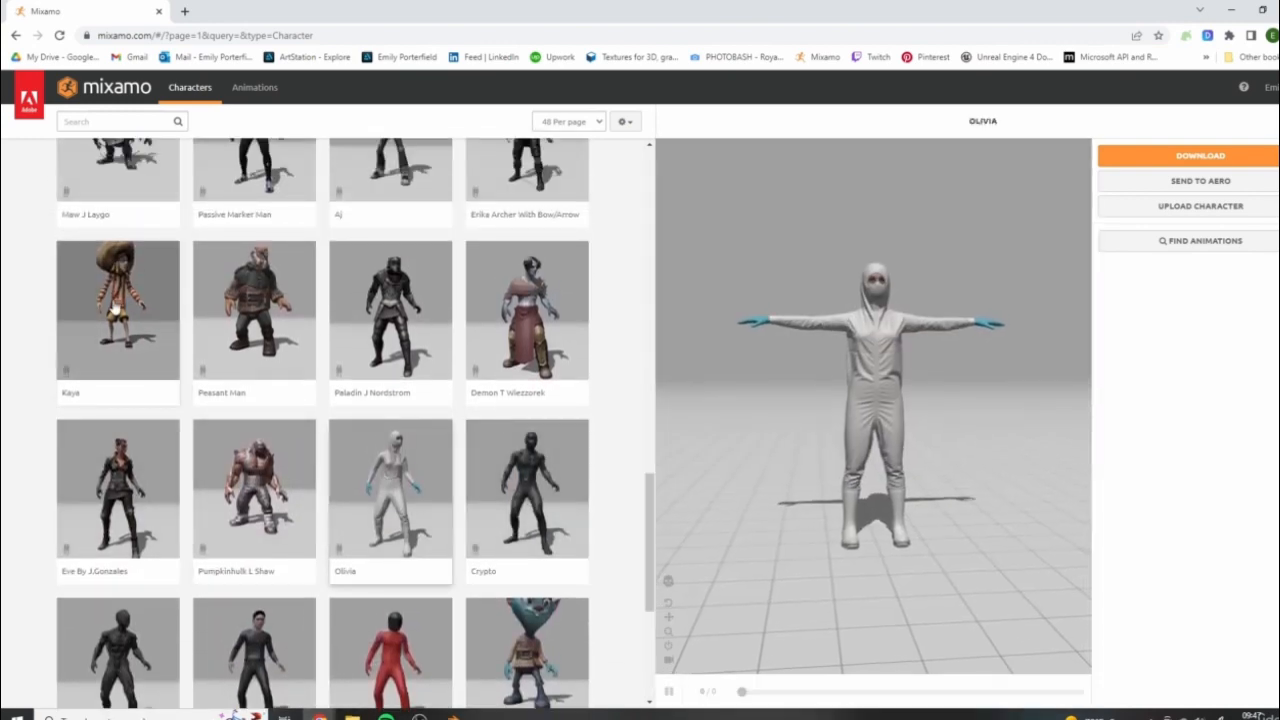
click(173, 330)
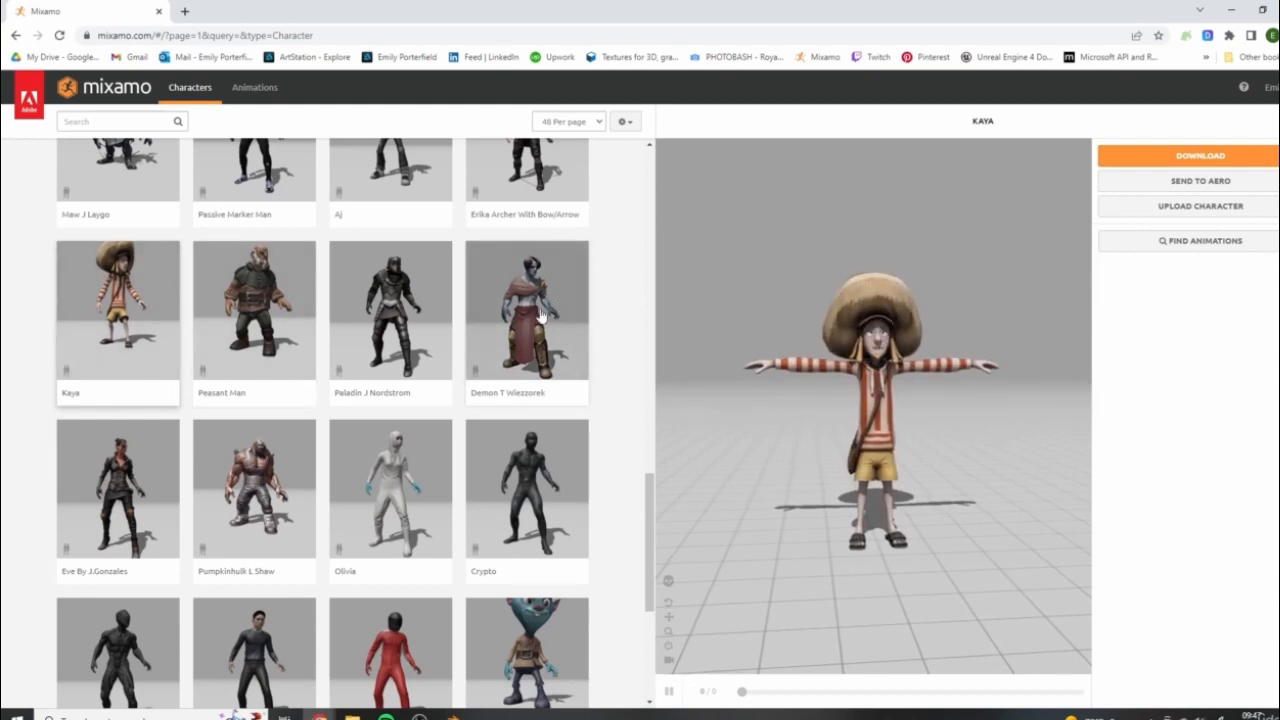
click(390, 310)
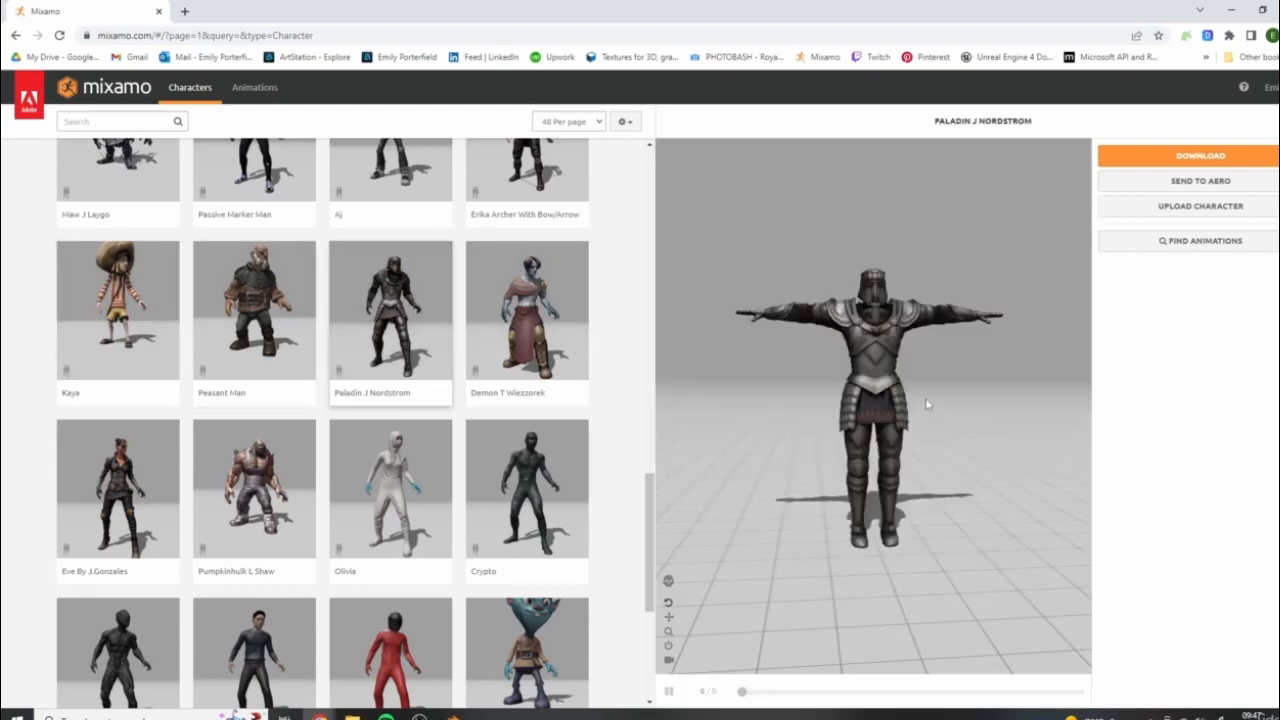
drag(651, 515, 568, 318)
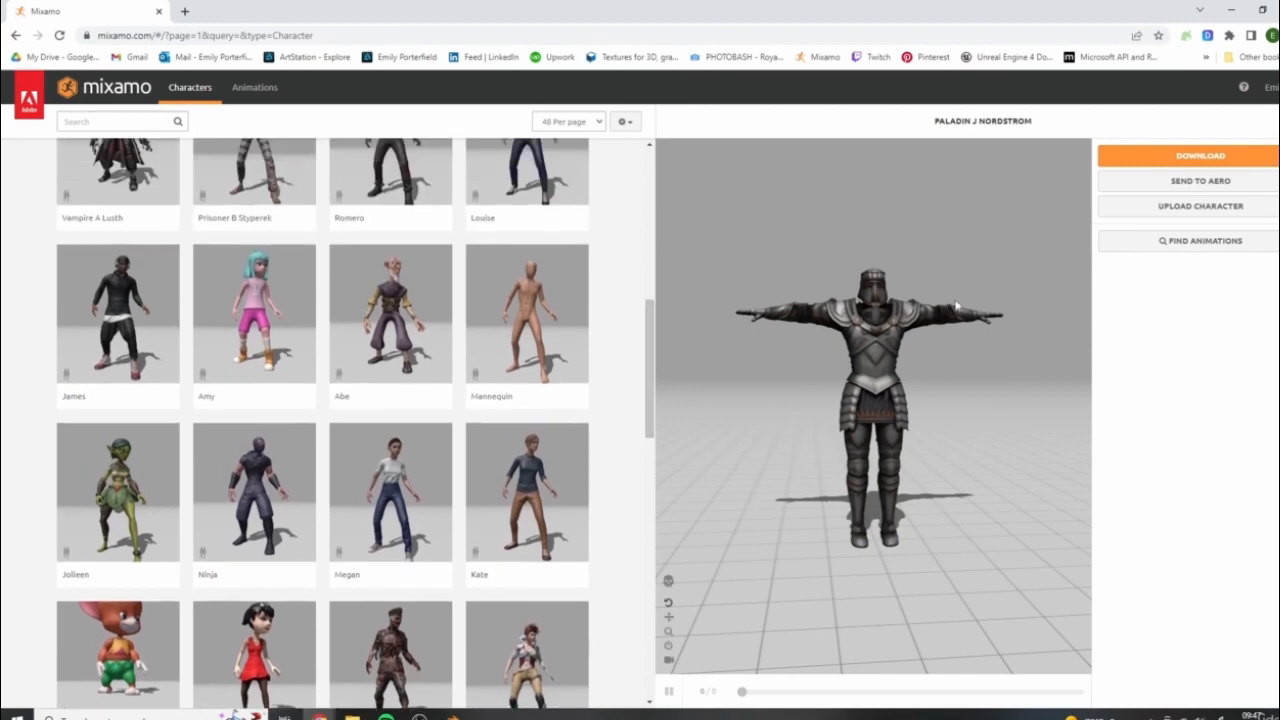
drag(941, 424, 1003, 434)
Open the animation library and browse its single motions and motion packs for the Paladin character
scroll(491, 362, down, 3)
scroll(565, 432, up, 5)
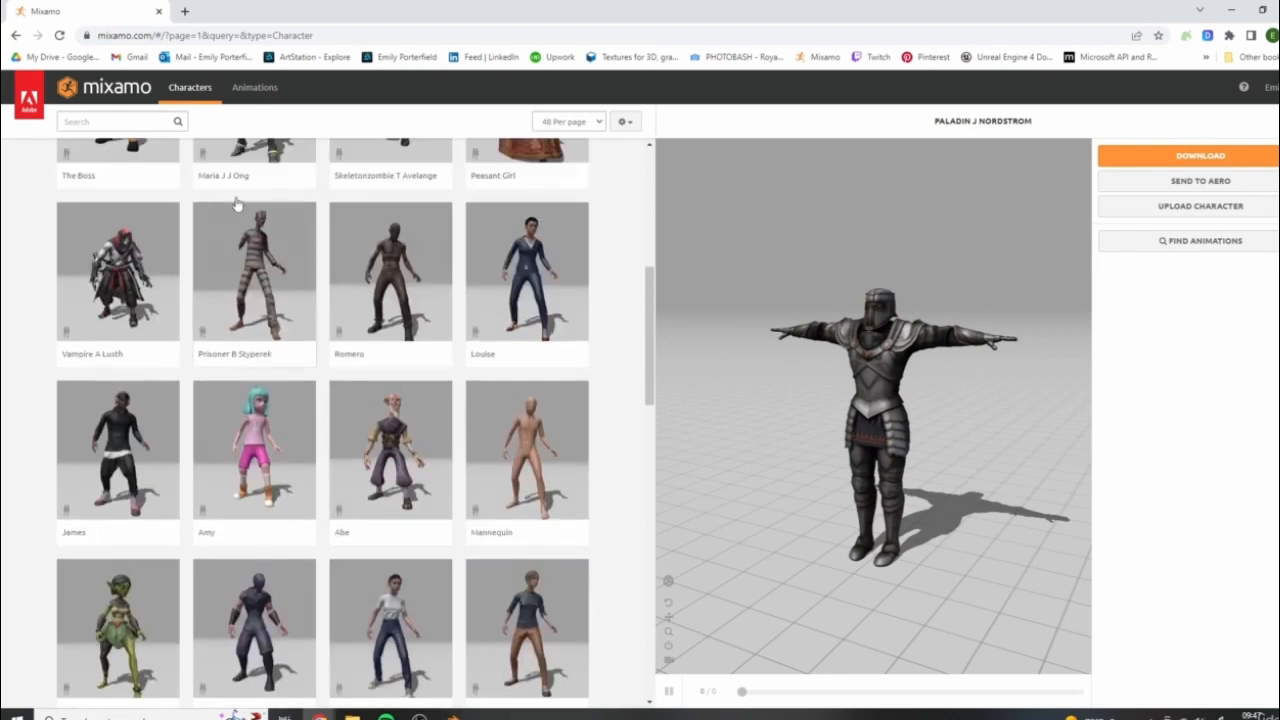
click(255, 88)
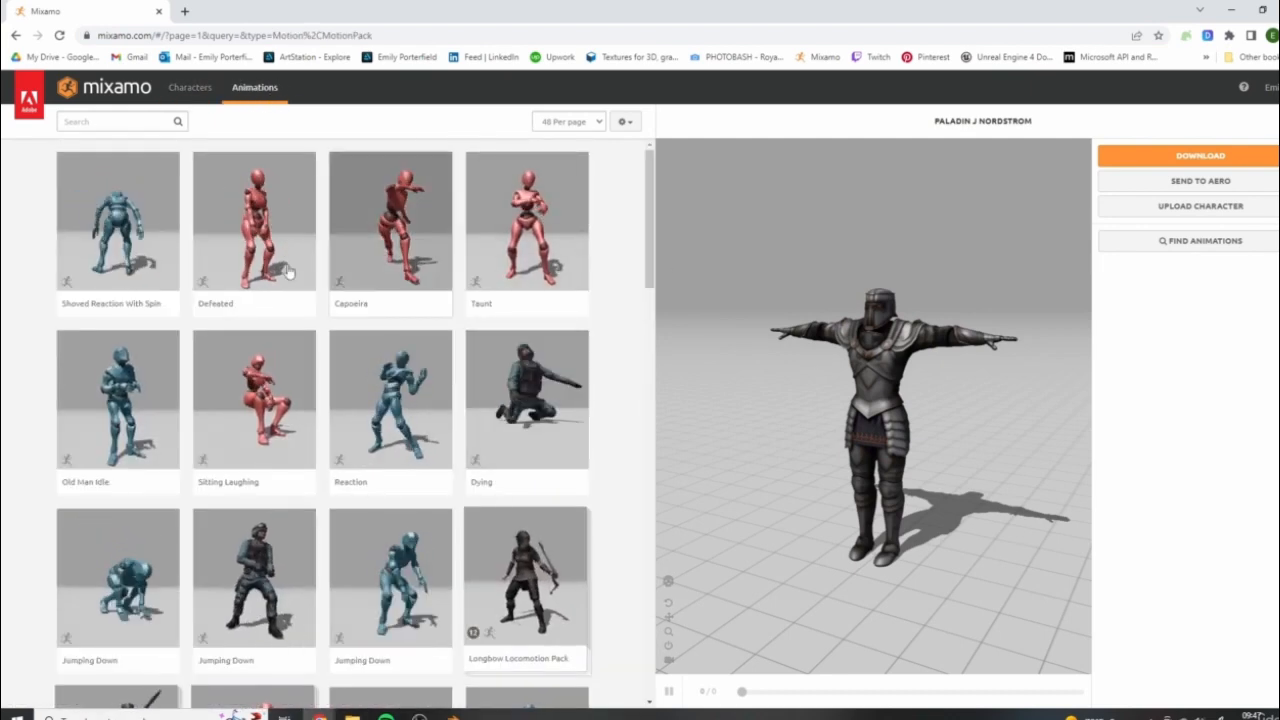
scroll(330, 228, down, 8)
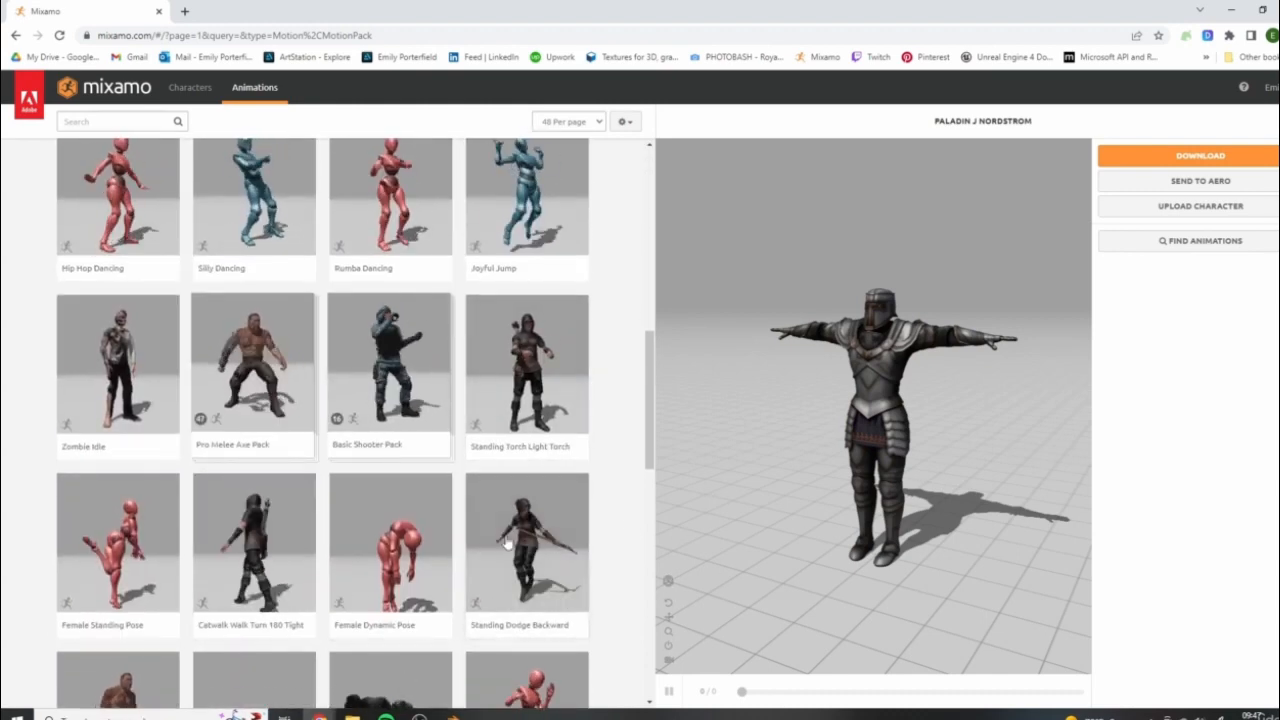
scroll(500, 400, down, 2)
scroll(260, 345, up, 1)
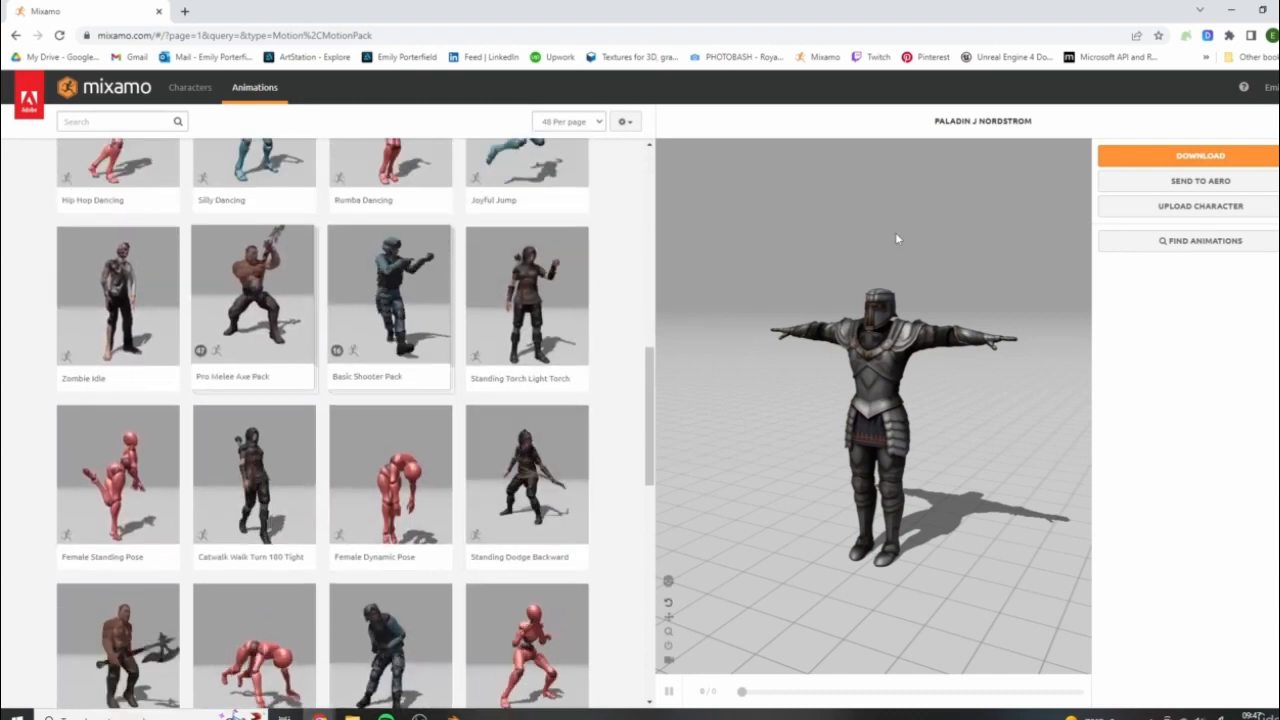
scroll(840, 213, up, 1)
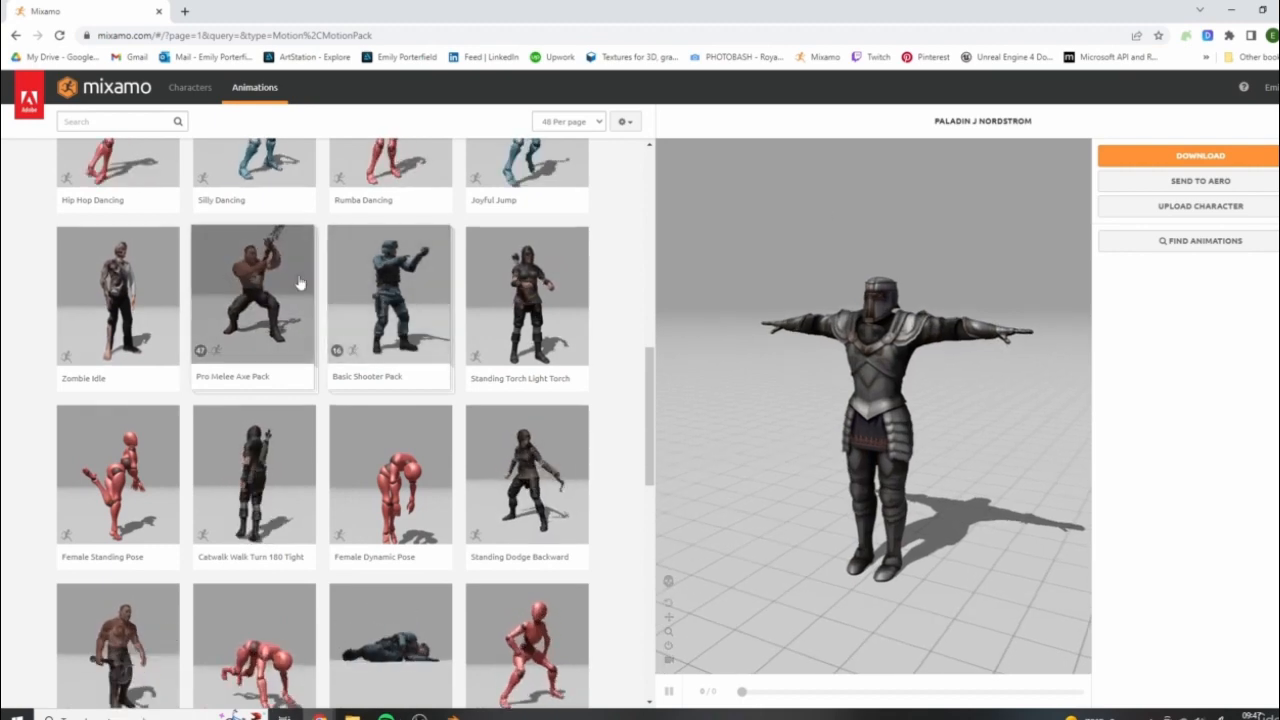
scroll(548, 376, up, 3)
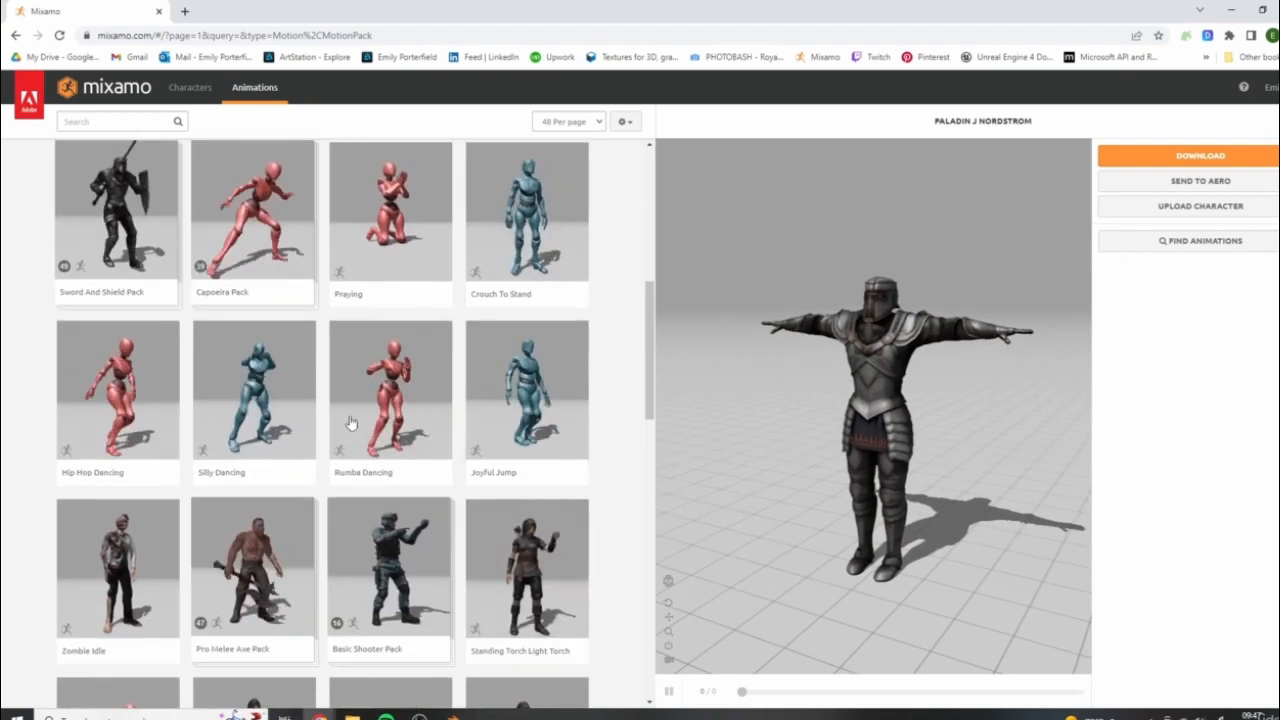
scroll(595, 338, up, 1)
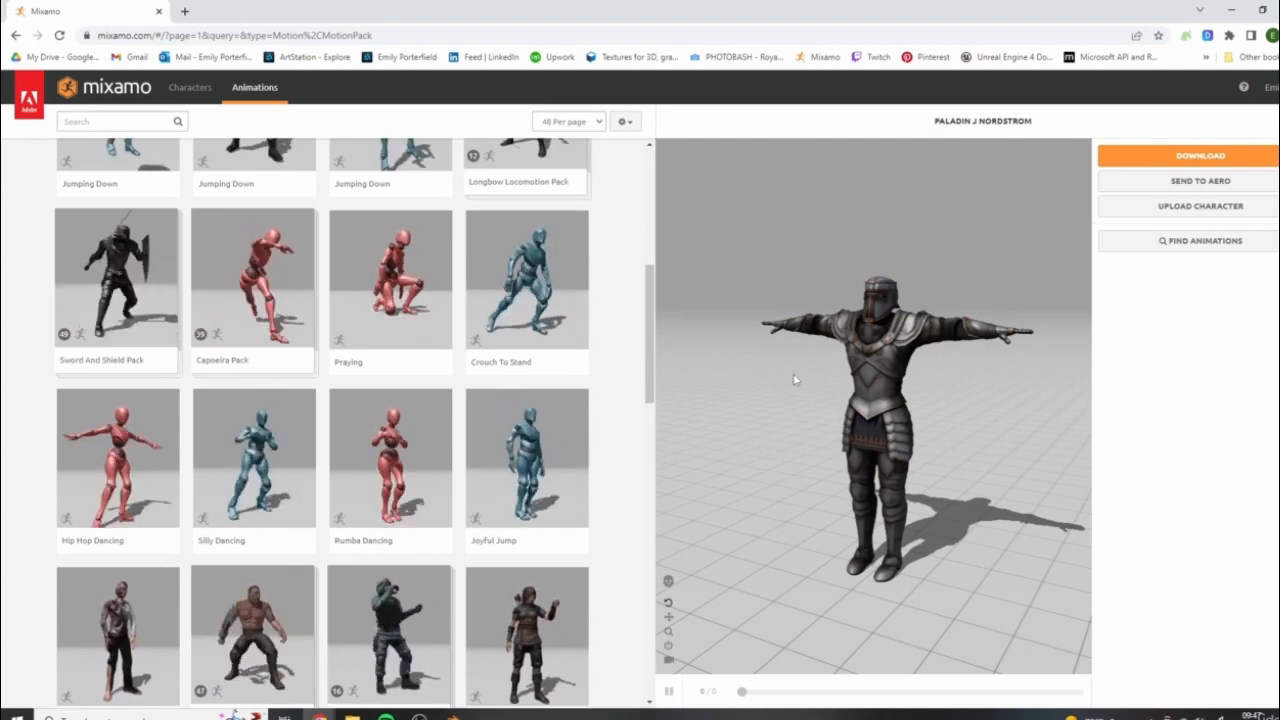
Try the Rumba Dancing, Sword And Shield Pack and Hip Hop Dancing animations on the Paladin character
click(412, 447)
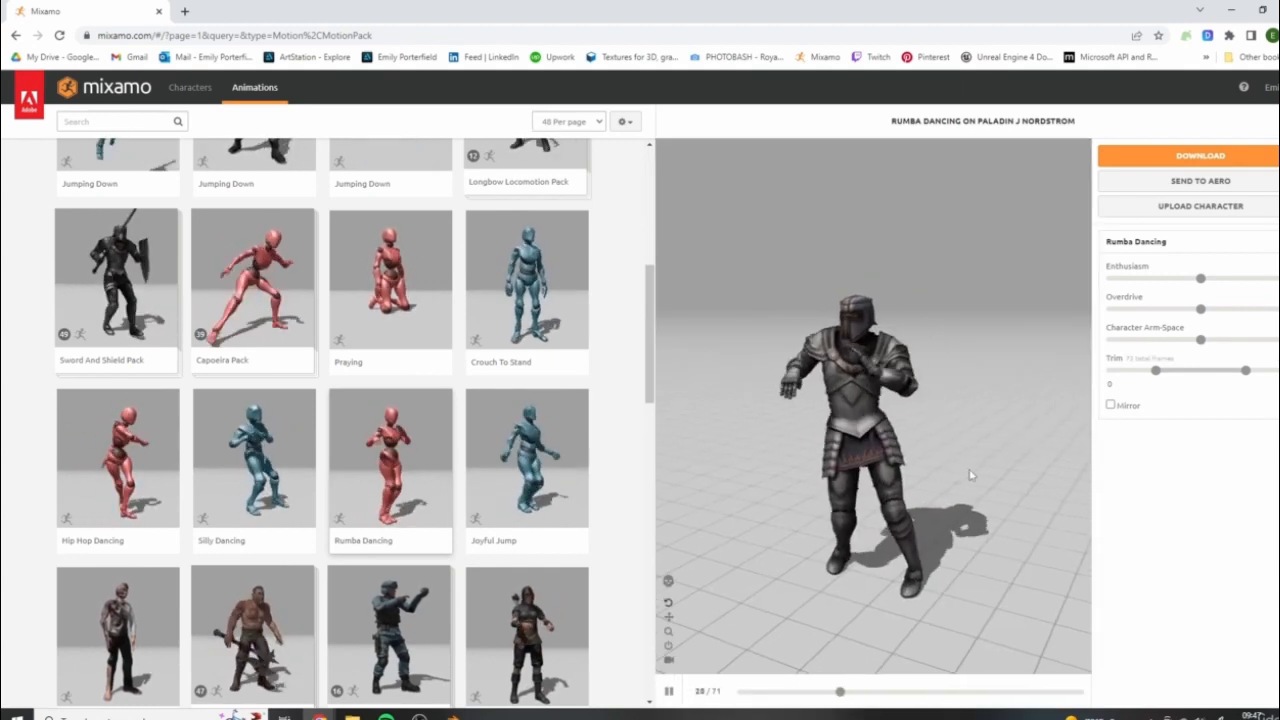
drag(969, 470, 771, 489)
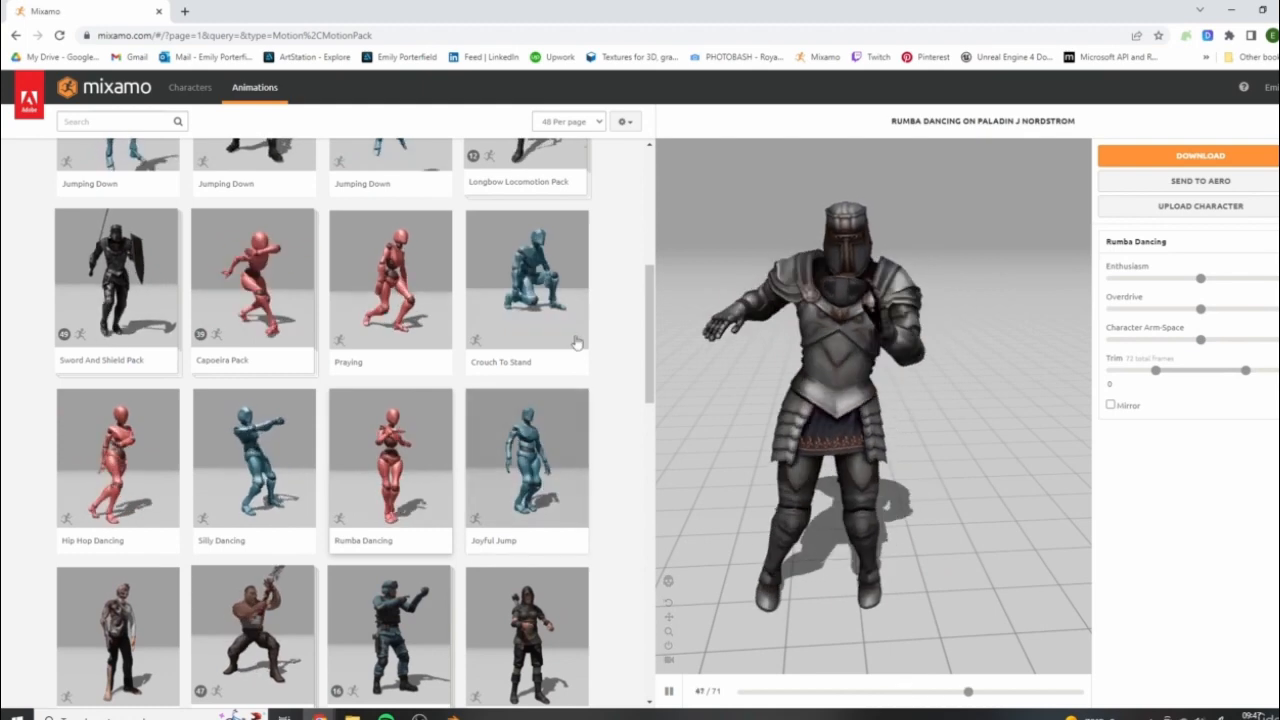
click(117, 280)
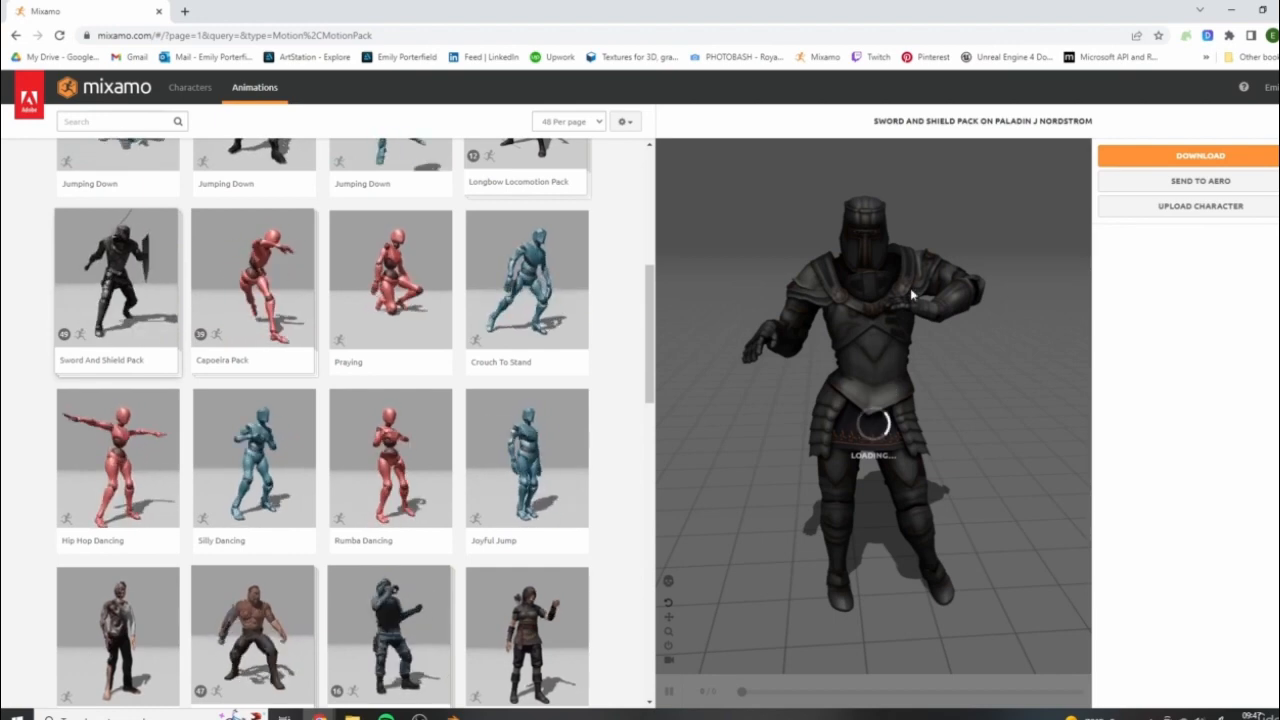
scroll(560, 400, down, 2)
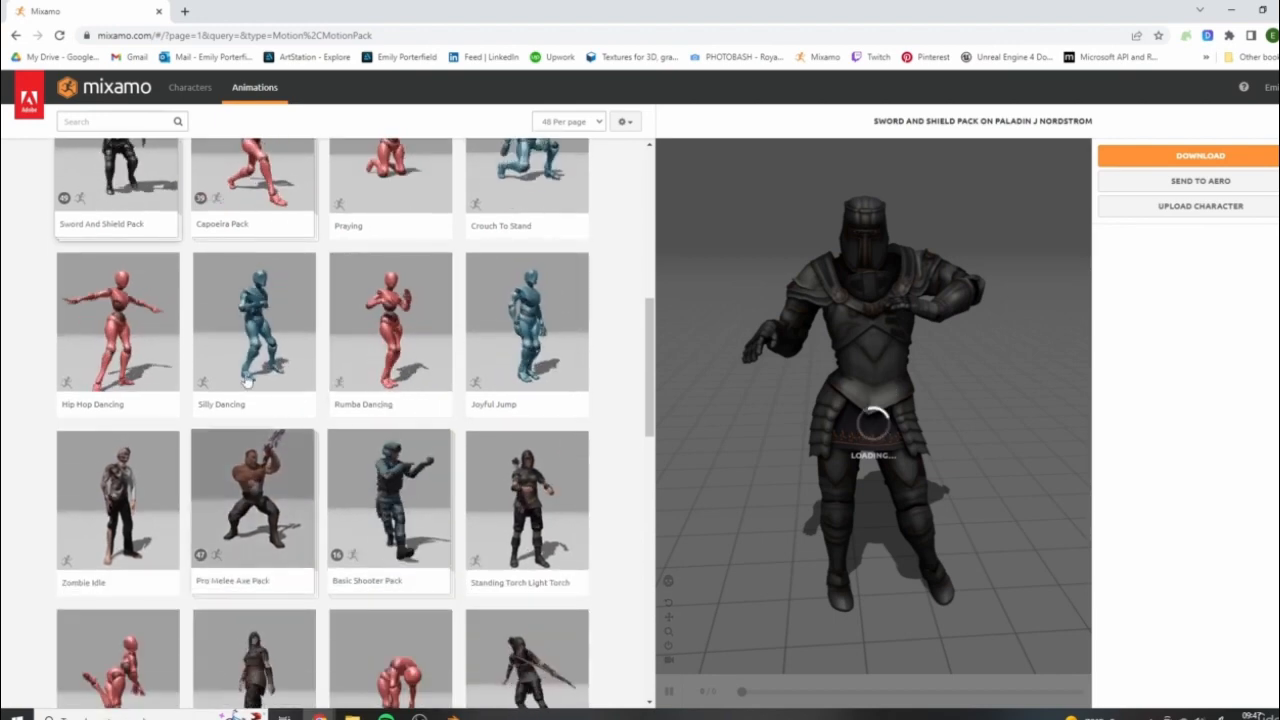
click(118, 320)
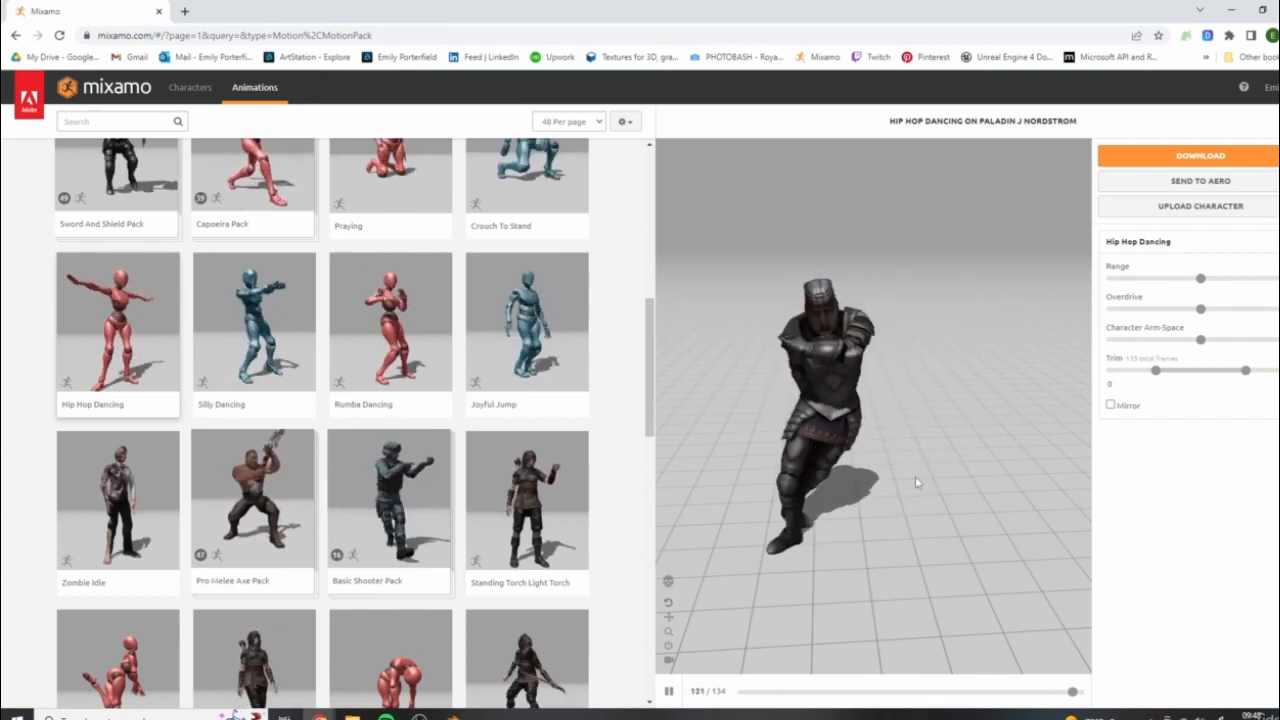
Browse further motions and try the third Jumping Down animation and the Dying animation on the Paladin
scroll(548, 493, down, 1)
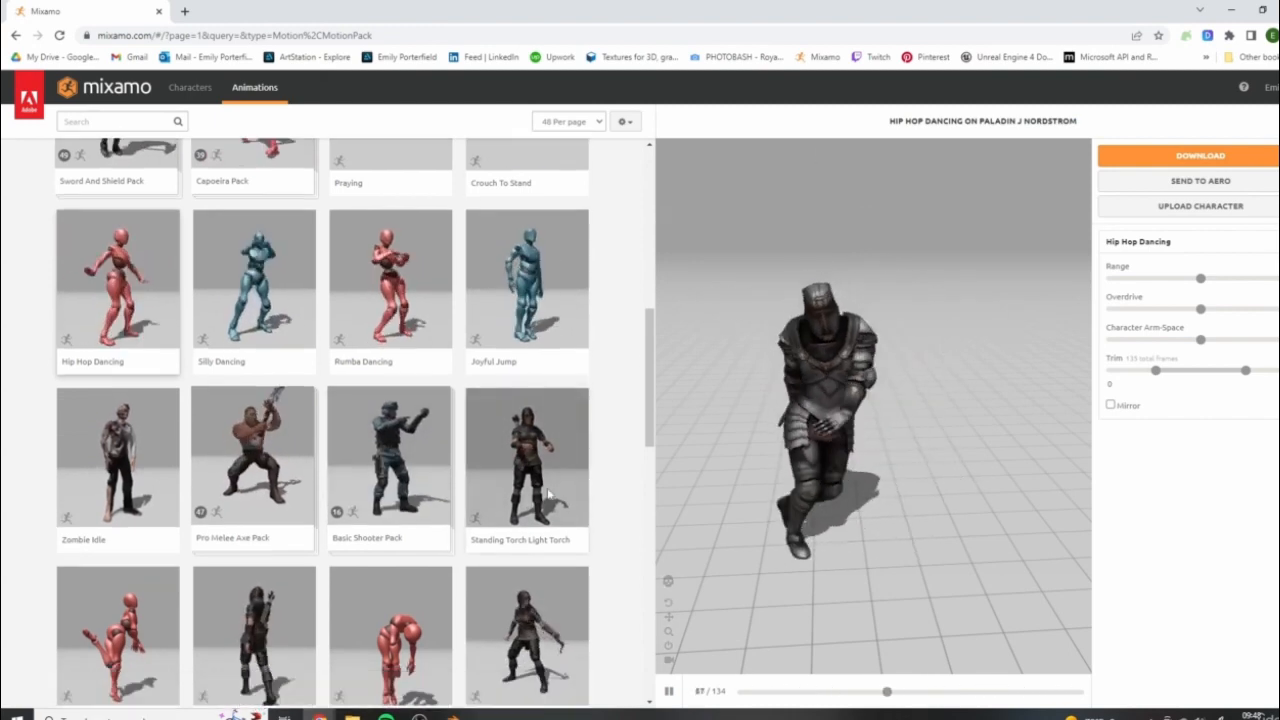
scroll(548, 493, down, 2)
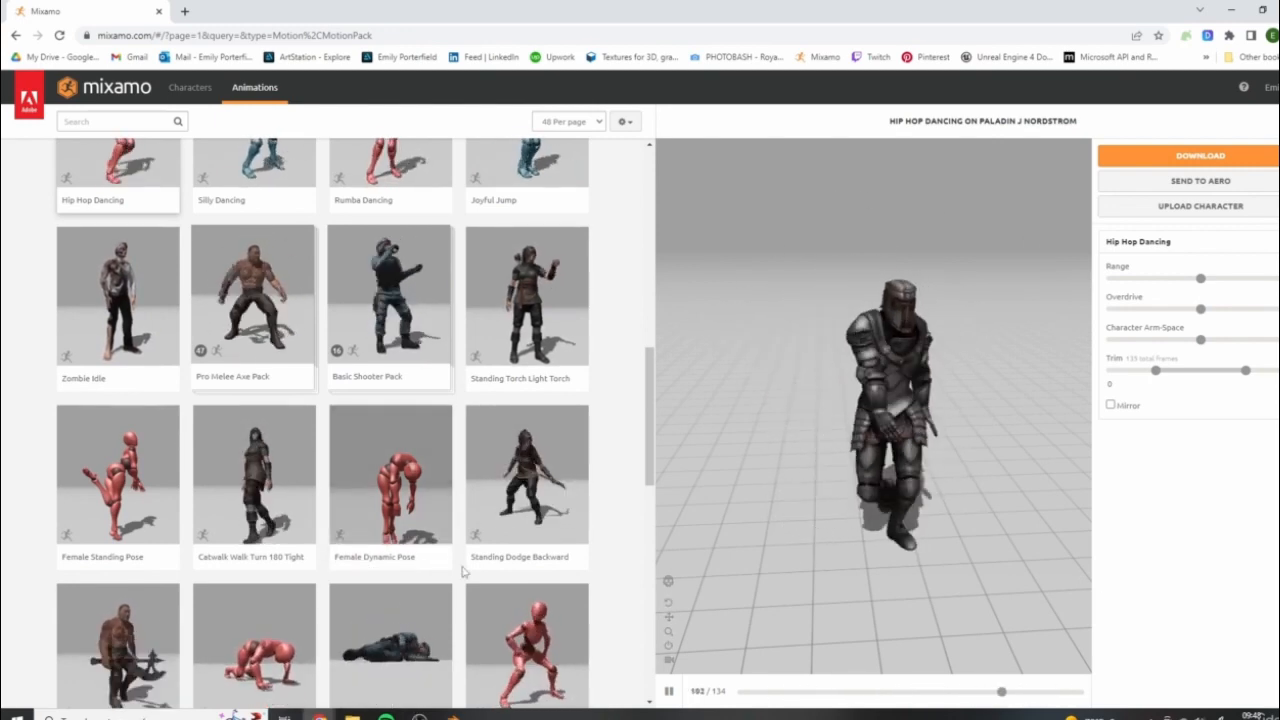
scroll(463, 571, down, 2)
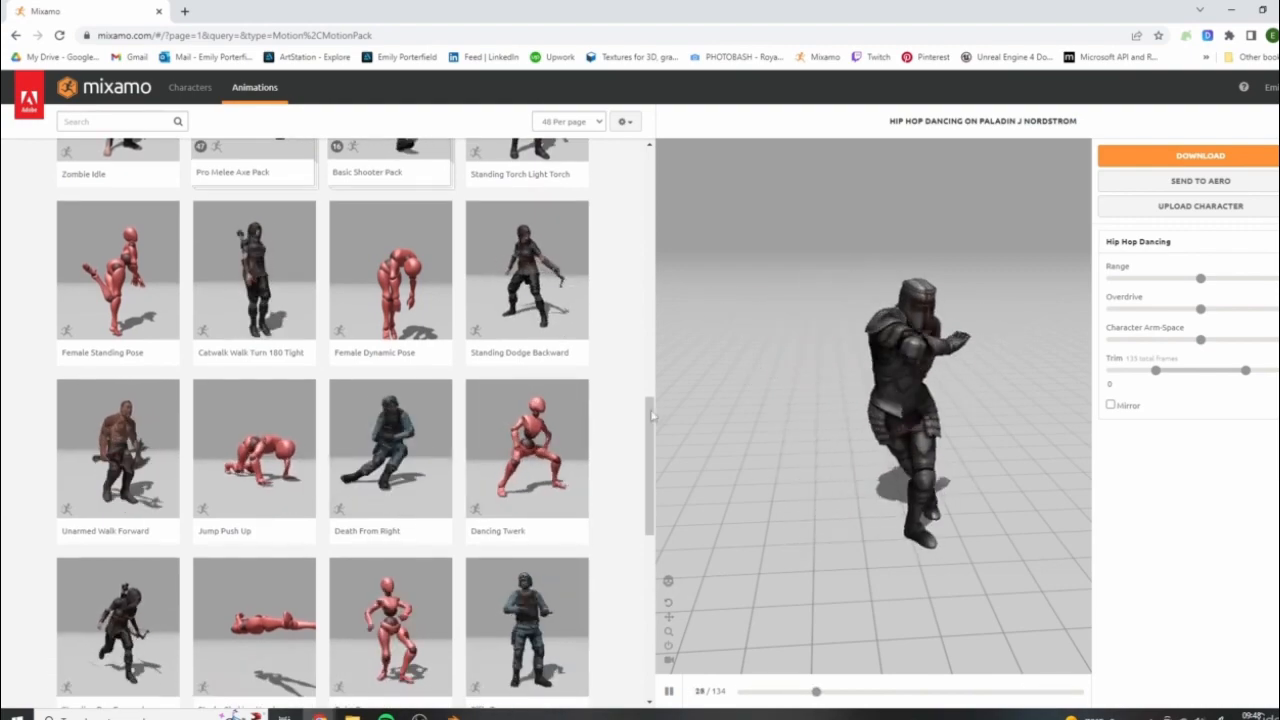
drag(650, 414, 650, 236)
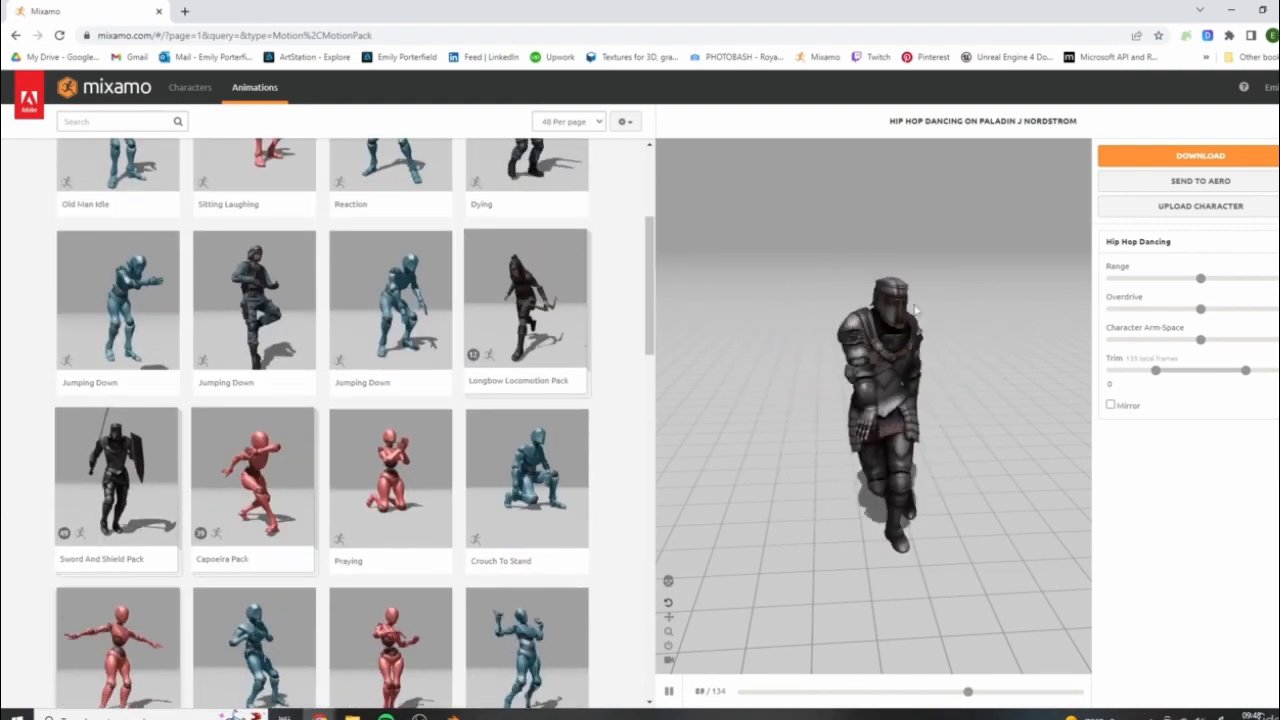
click(390, 300)
scroll(450, 420, up, 3)
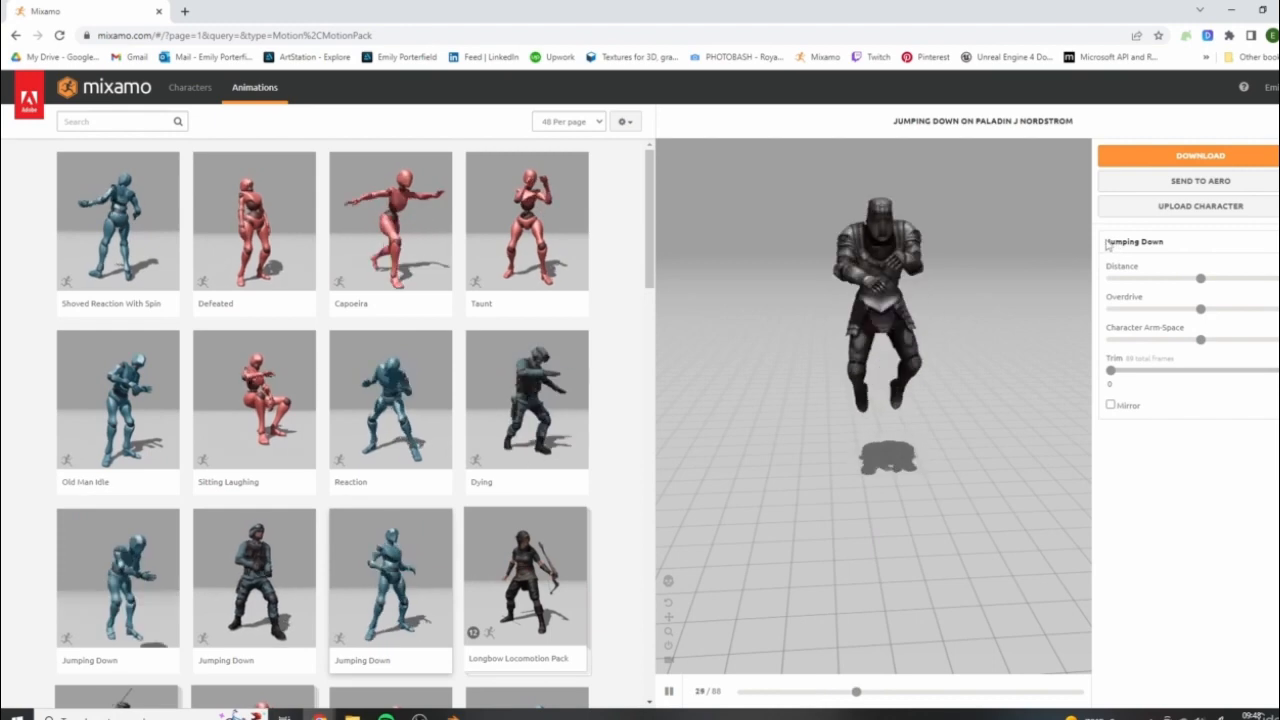
click(566, 410)
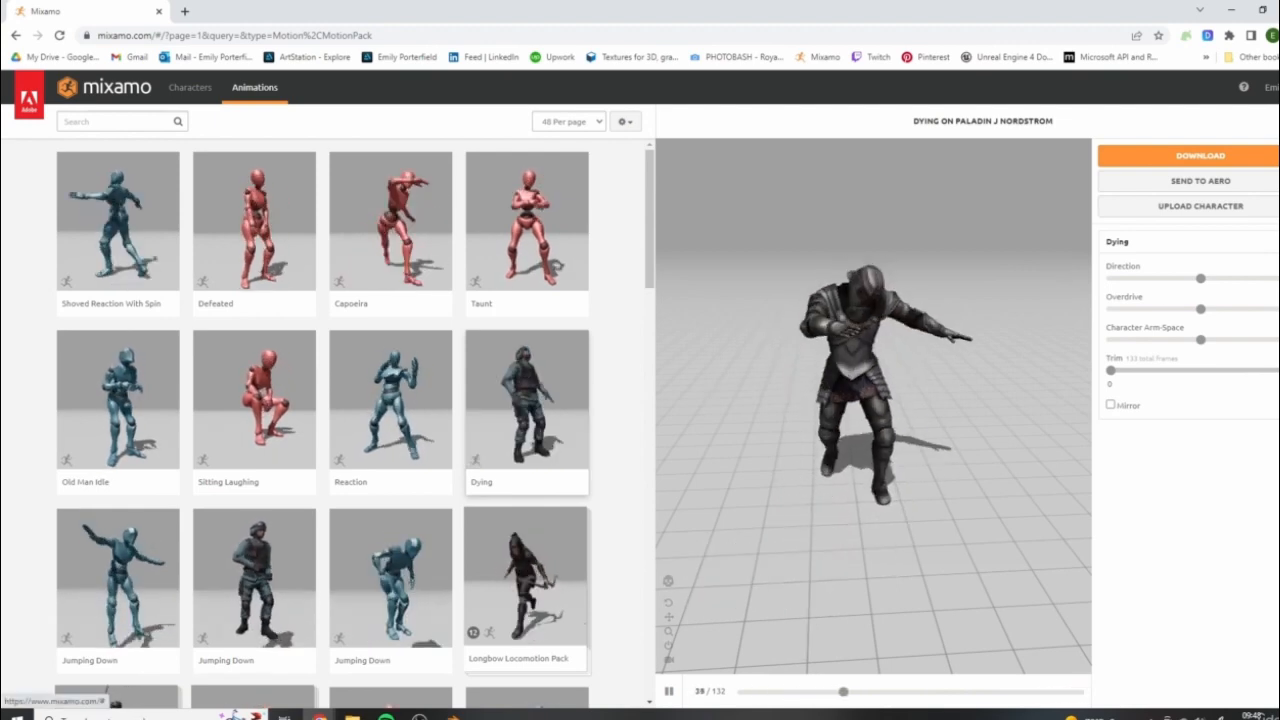
Remove the Dying animation from the Paladin and return to the character library
click(1278, 241)
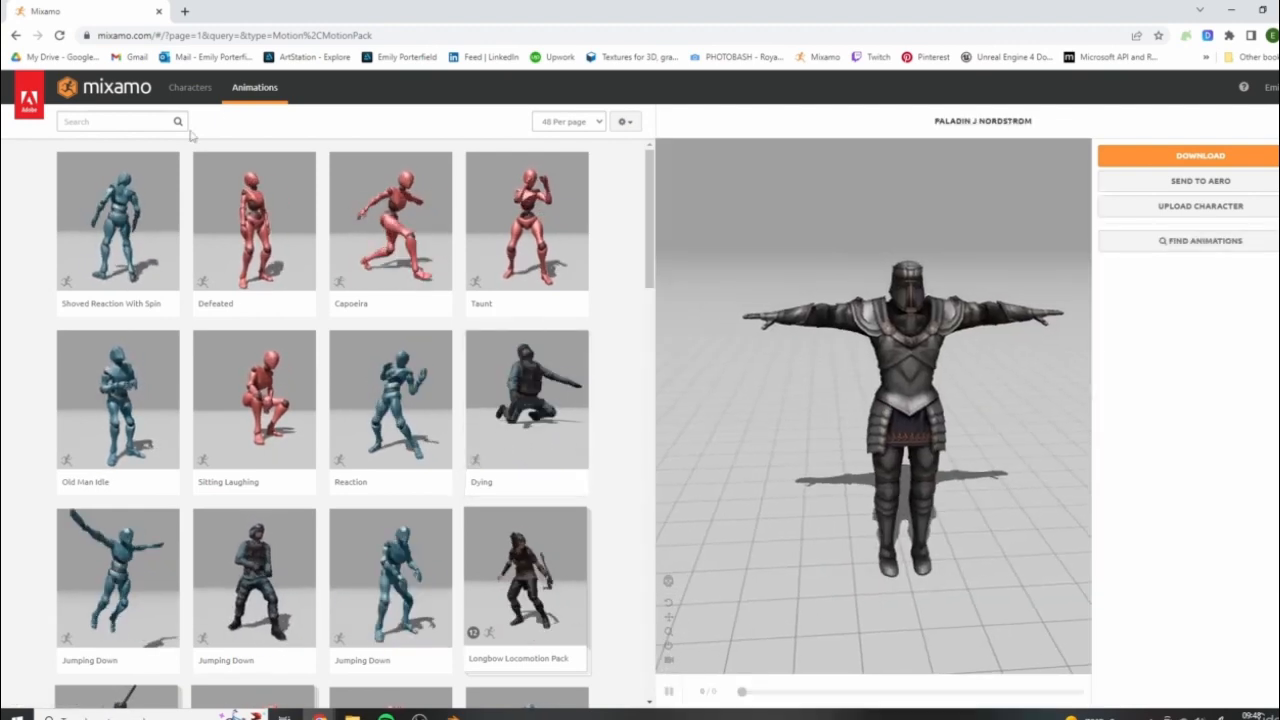
click(190, 87)
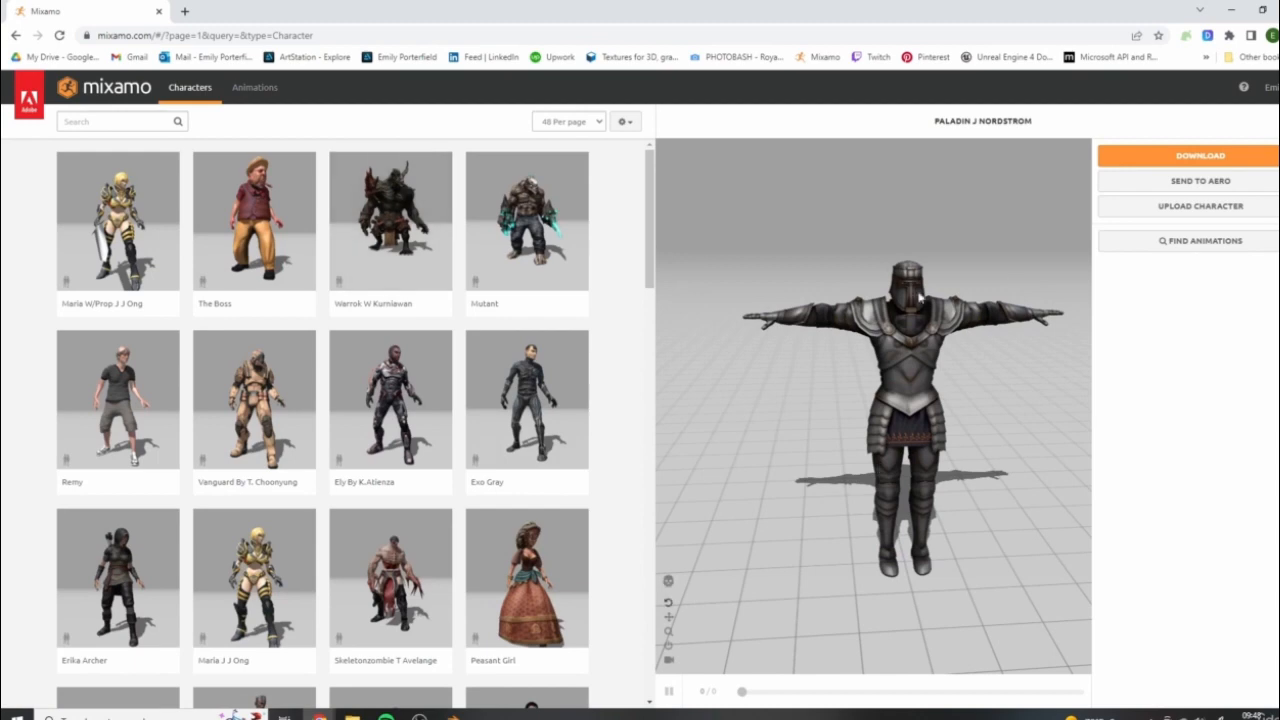
Load the Peasant Girl character in Mixamo, and switch to Blender to select the monkey and compare its pose
click(527, 578)
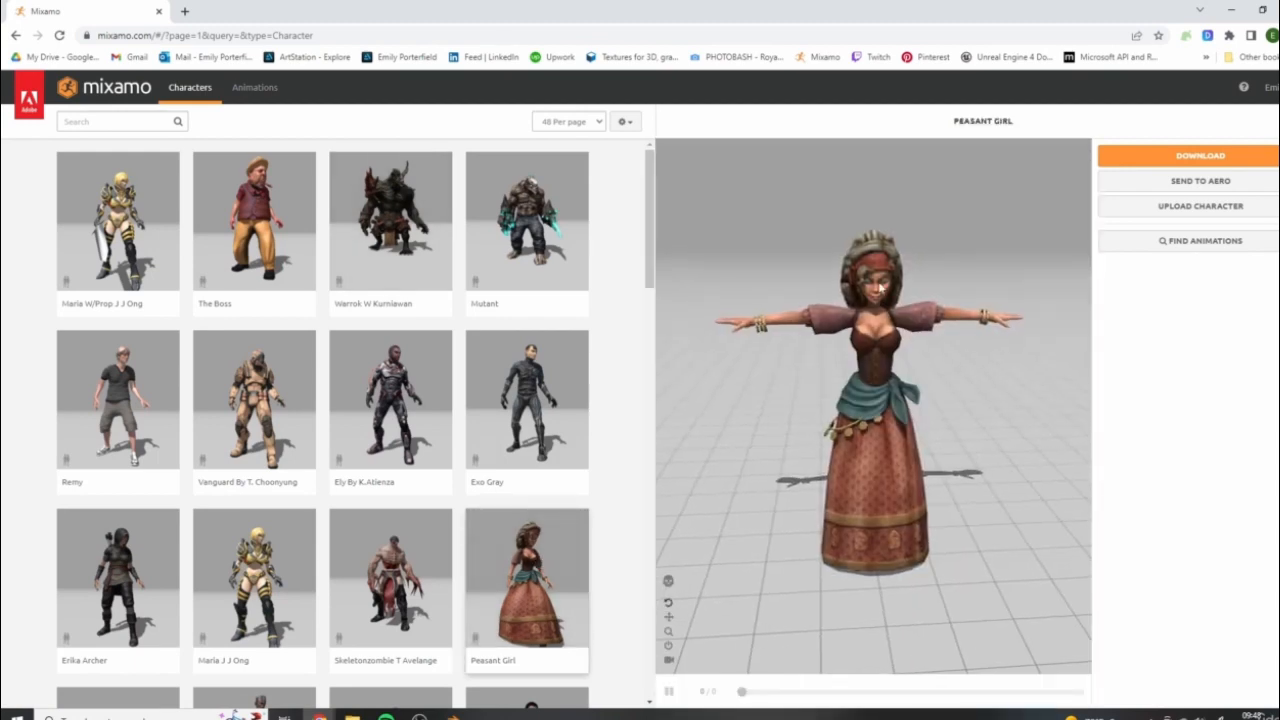
click(453, 717)
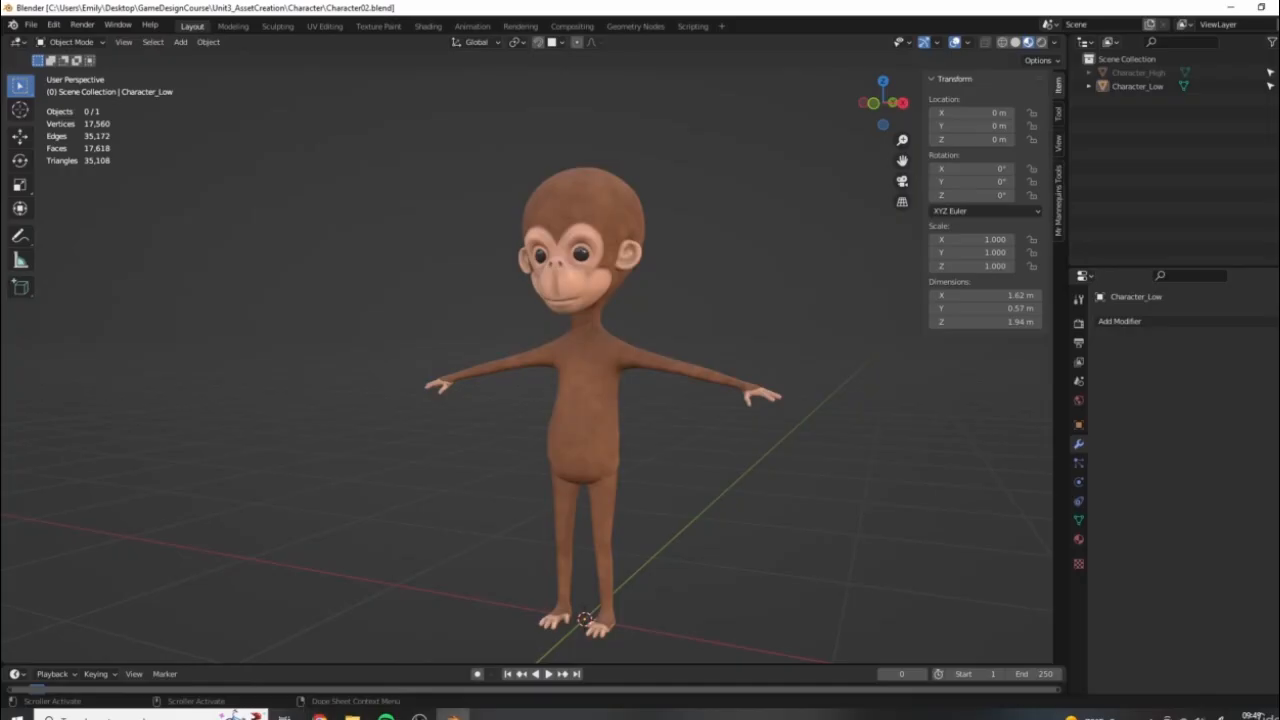
middle_drag(537, 426, 454, 209)
click(575, 430)
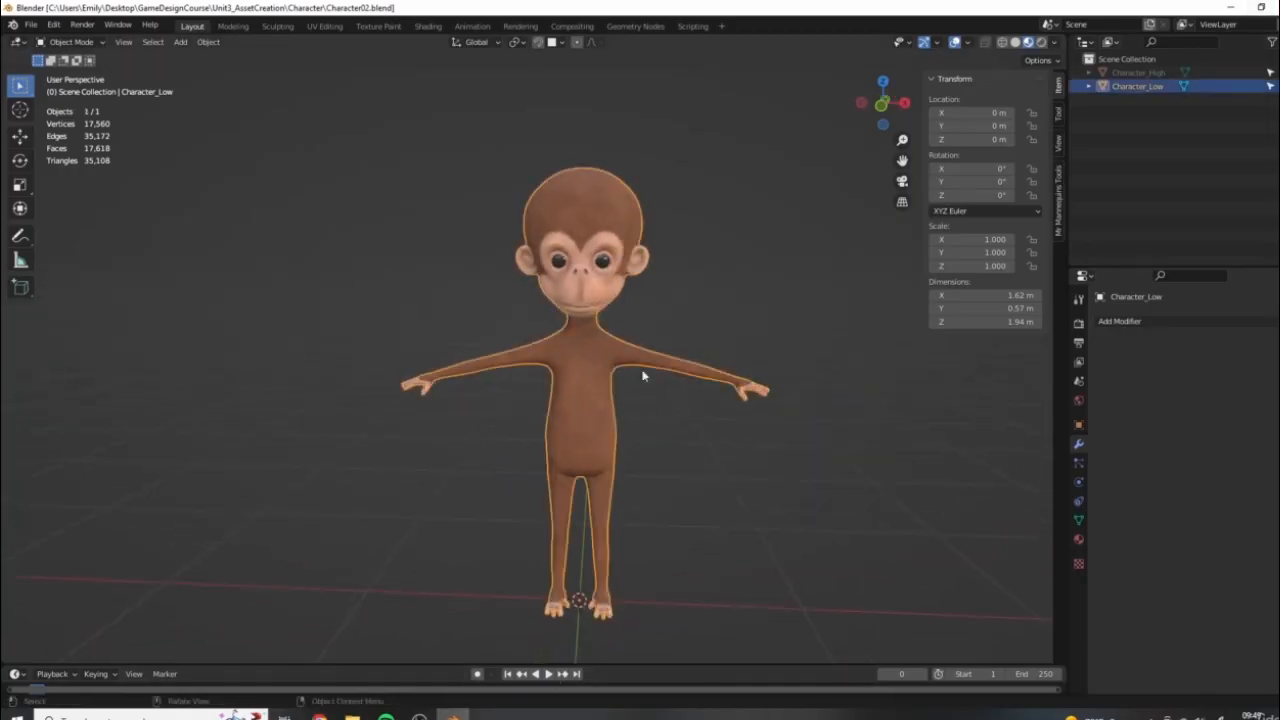
Switch to Mixamo, preview the Exo Gray character from another angle and compare its pose with the monkey in Blender
mouse_move(319, 716)
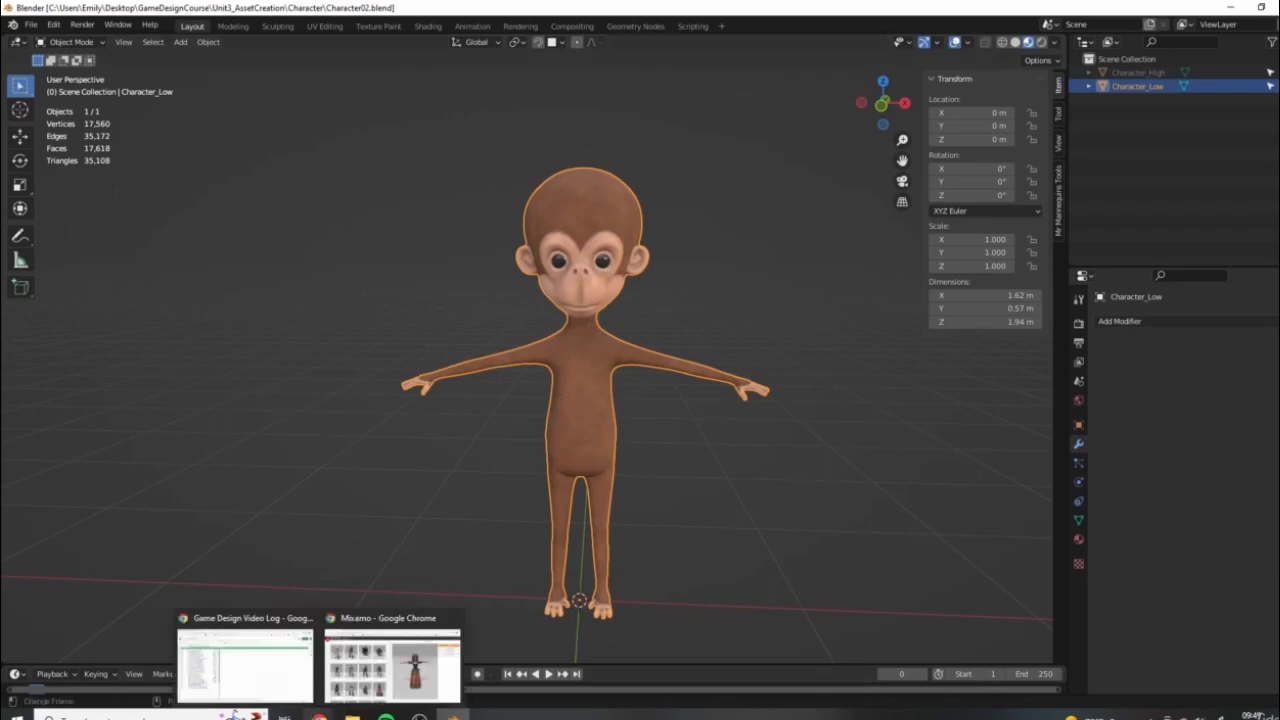
click(380, 680)
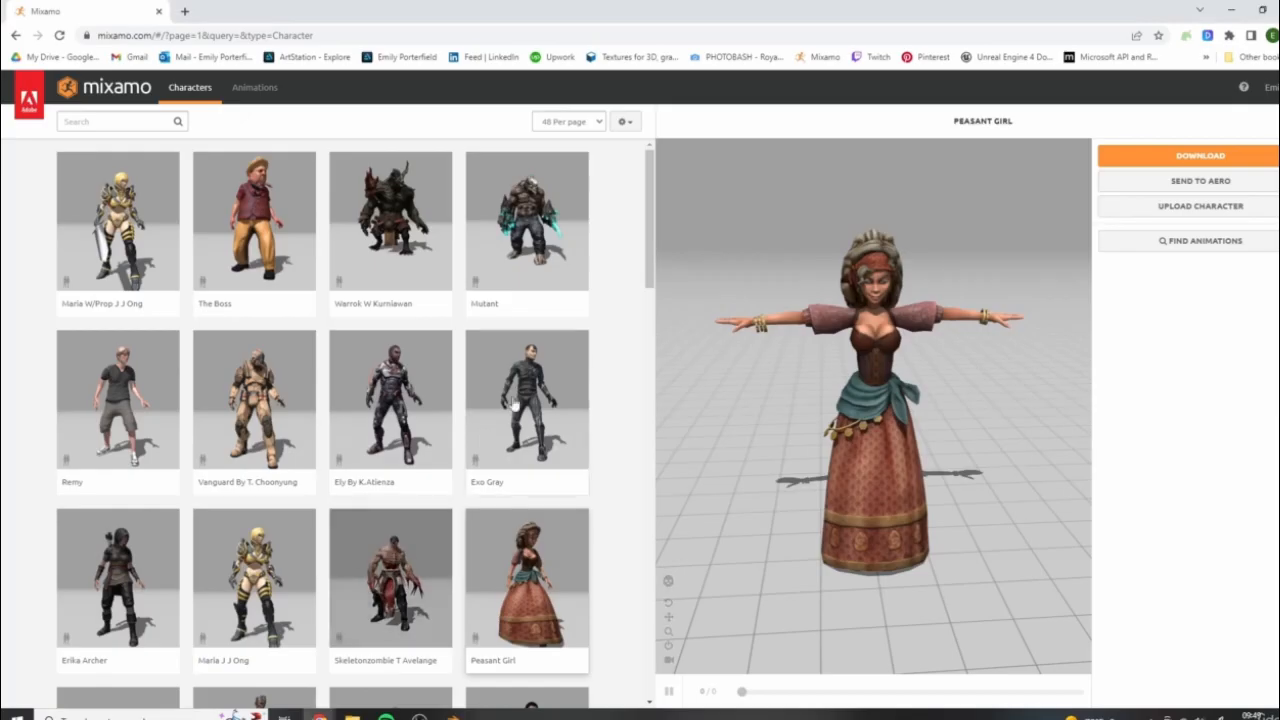
click(576, 461)
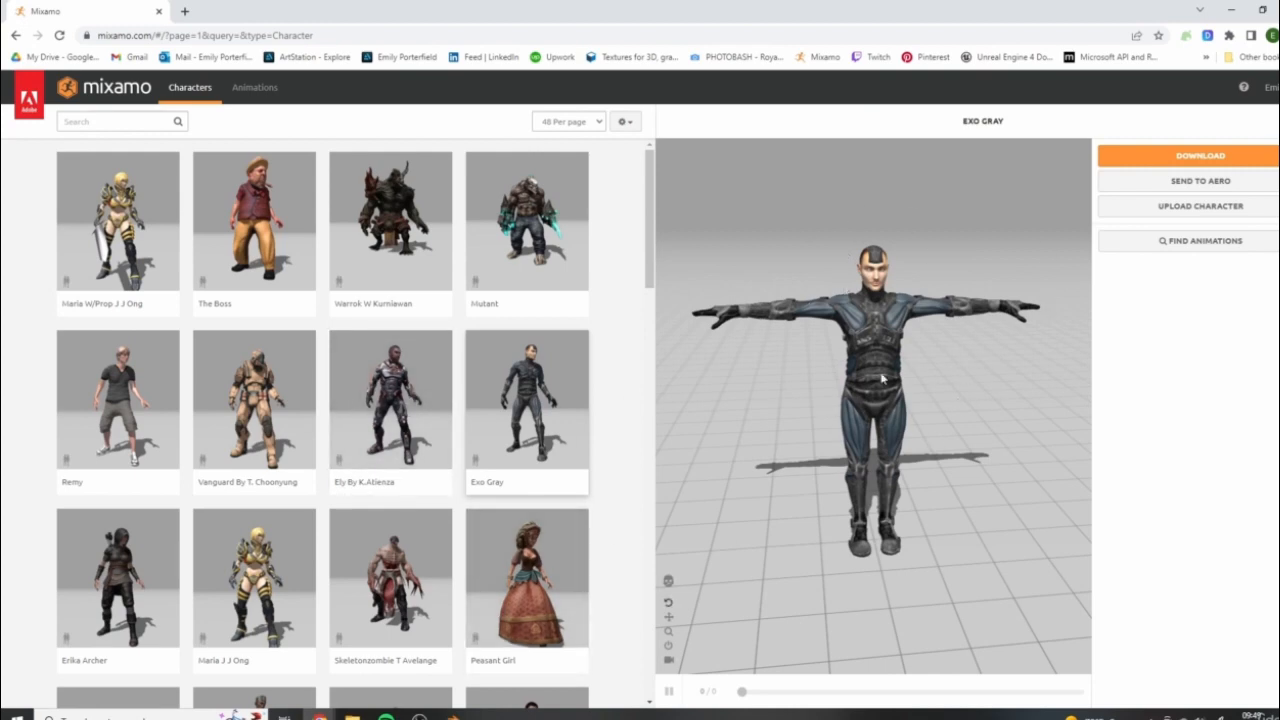
middle_drag(881, 377, 1012, 272)
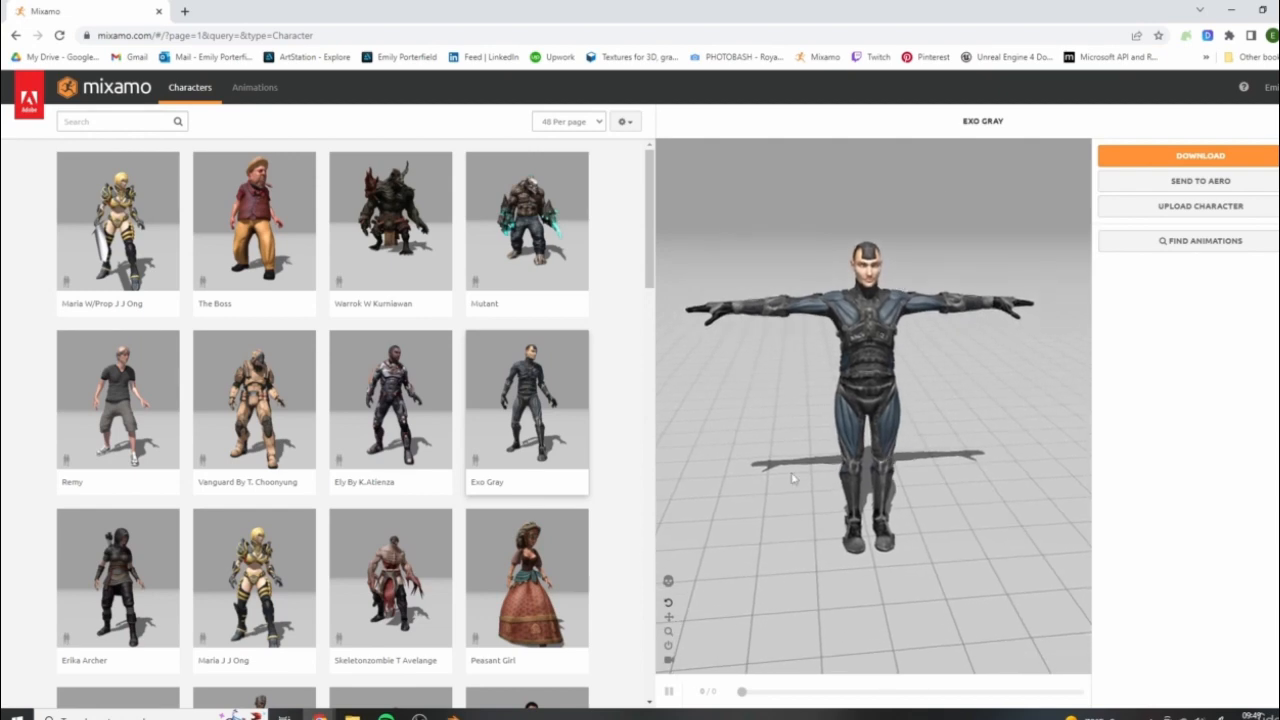
click(453, 716)
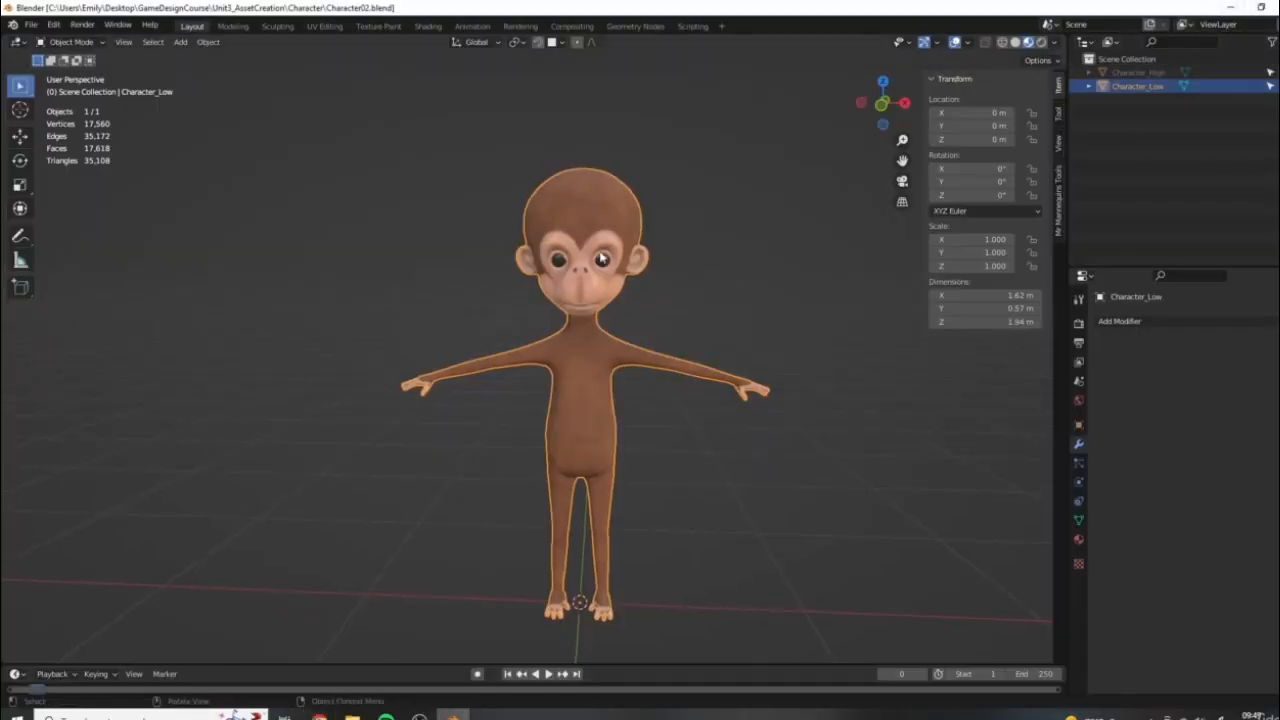
mouse_move(595, 485)
middle_down()
mouse_move(757, 506)
mouse_move(605, 500)
middle_up()
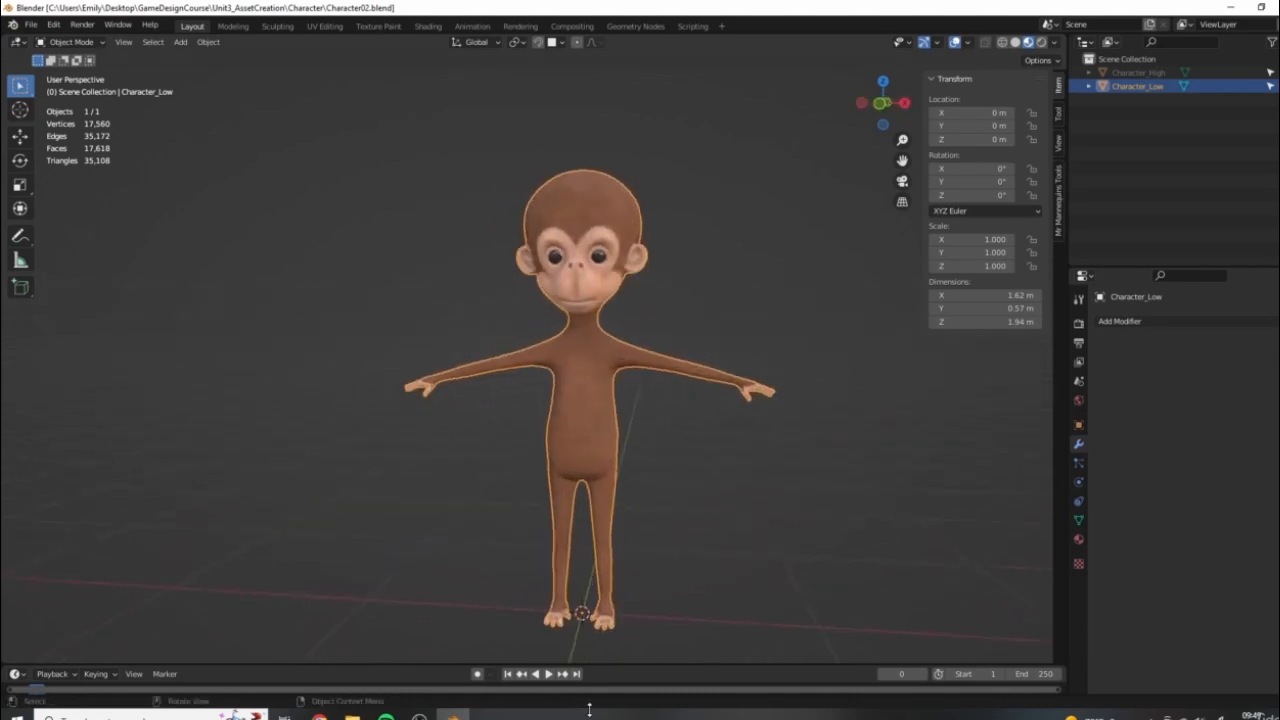
Return to Mixamo and open the dialog for uploading a custom character, comparing its requirements with the monkey in Blender
click(378, 686)
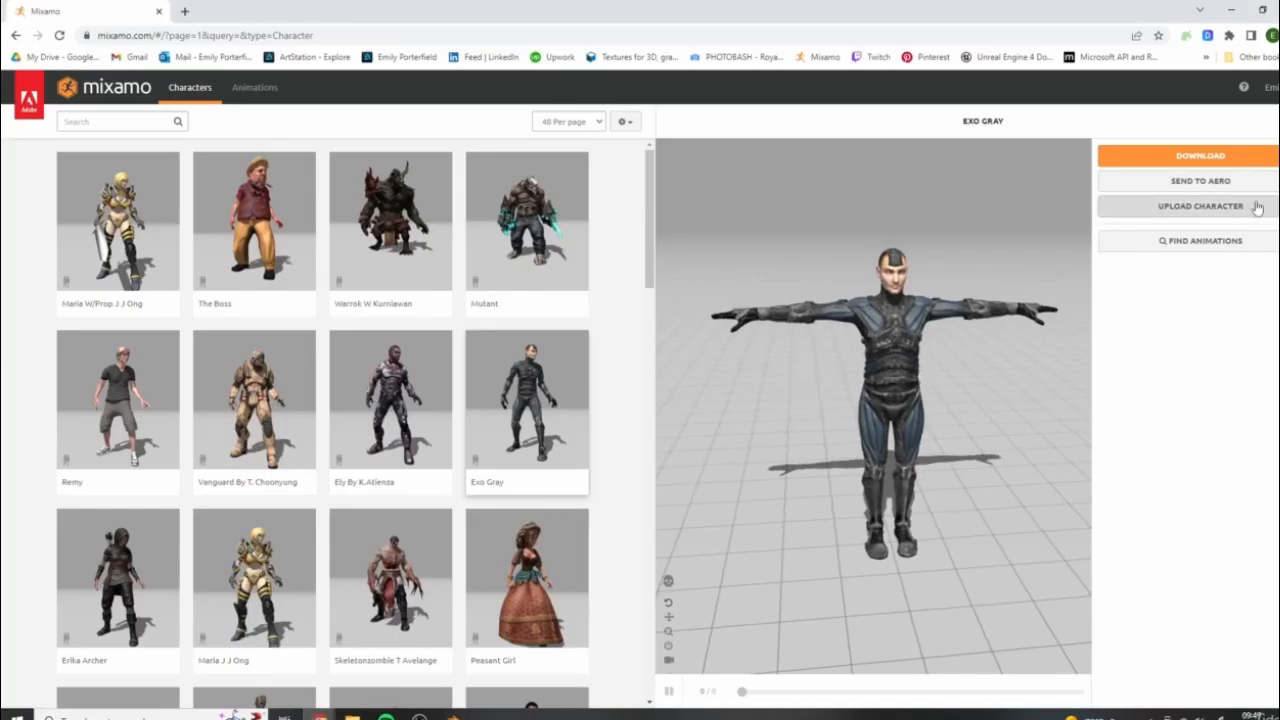
click(1201, 208)
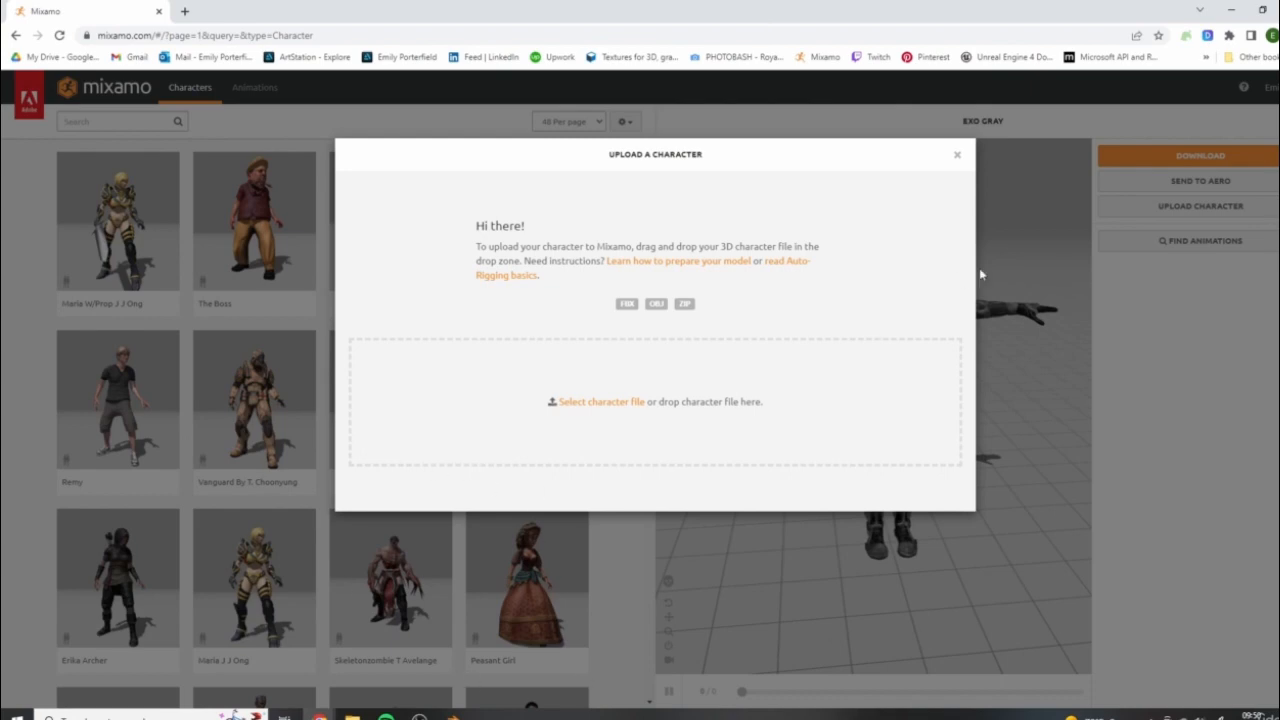
click(453, 716)
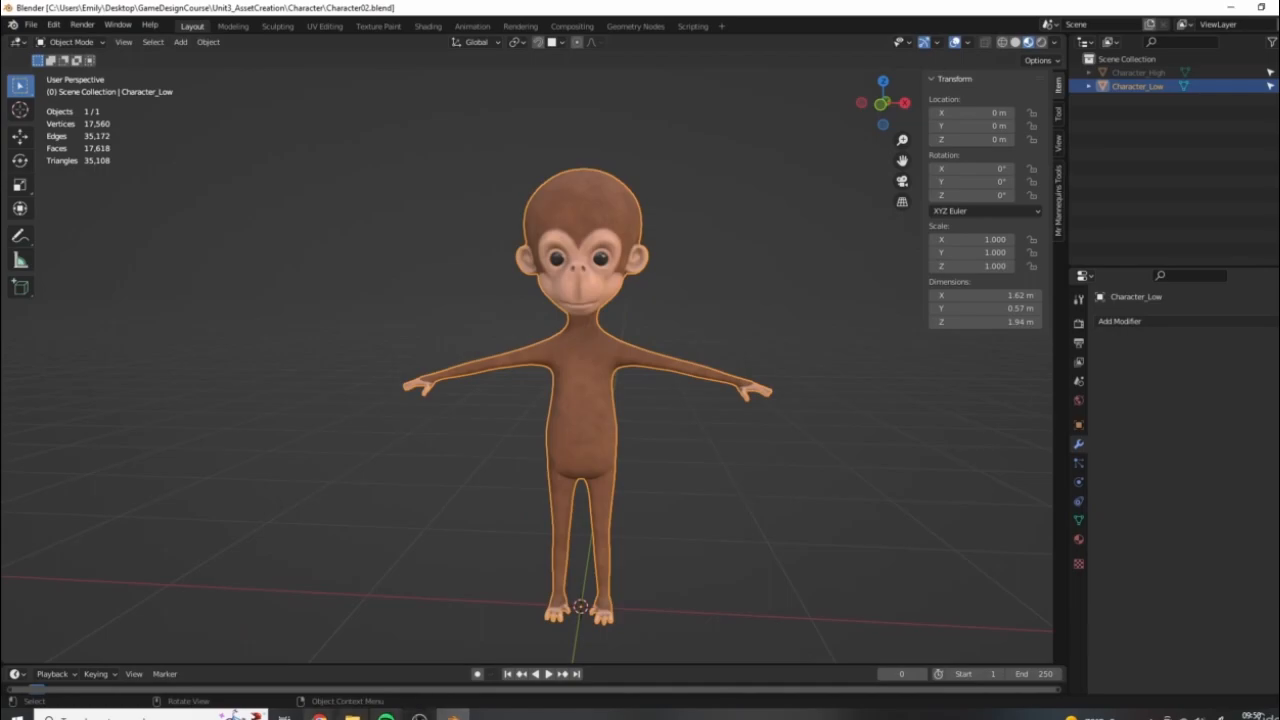
mouse_move(320, 714)
click(397, 670)
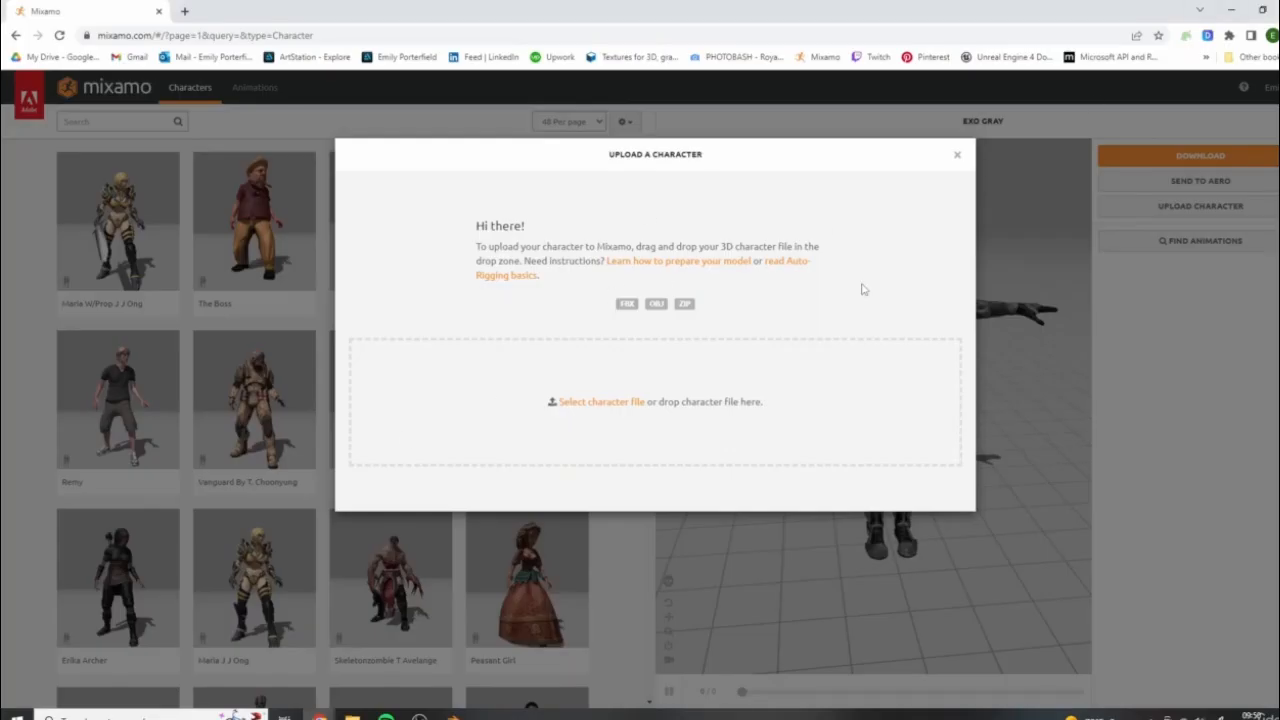
Switch to Blender and examine the textured monkey up close and from several angles, glancing back at Mixamo's upload dialog
click(454, 714)
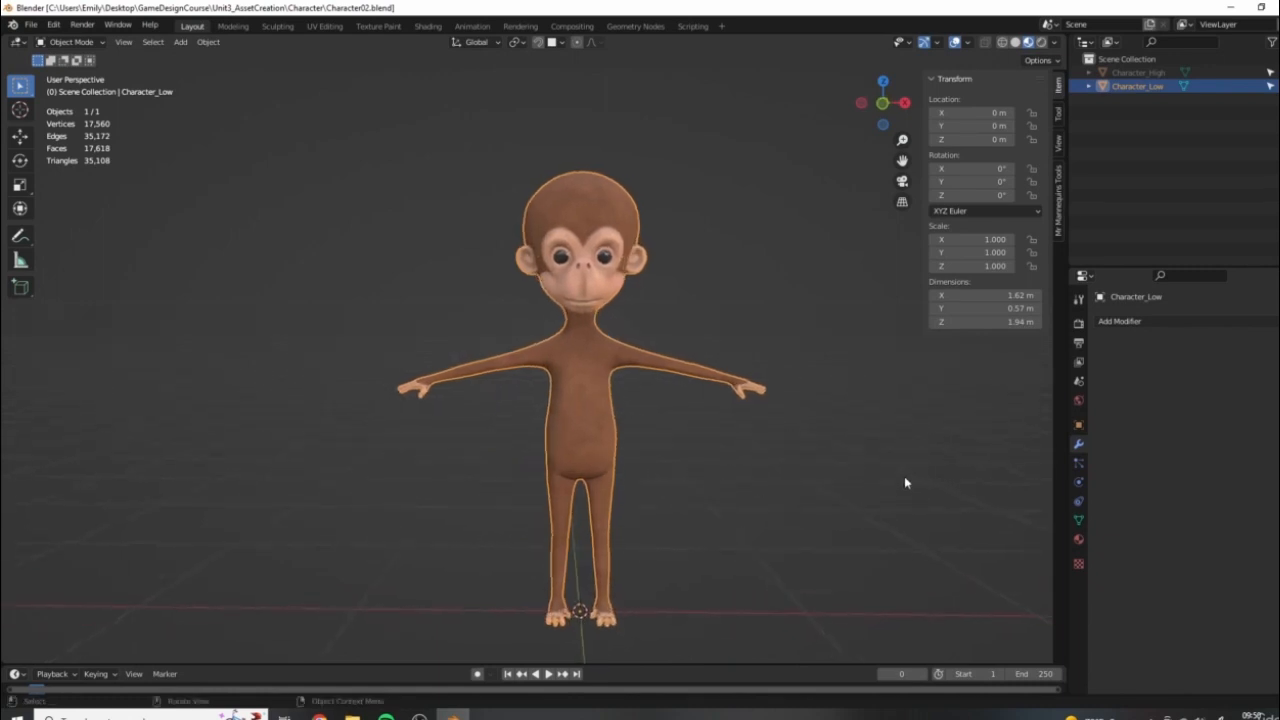
middle_drag(783, 516, 893, 484)
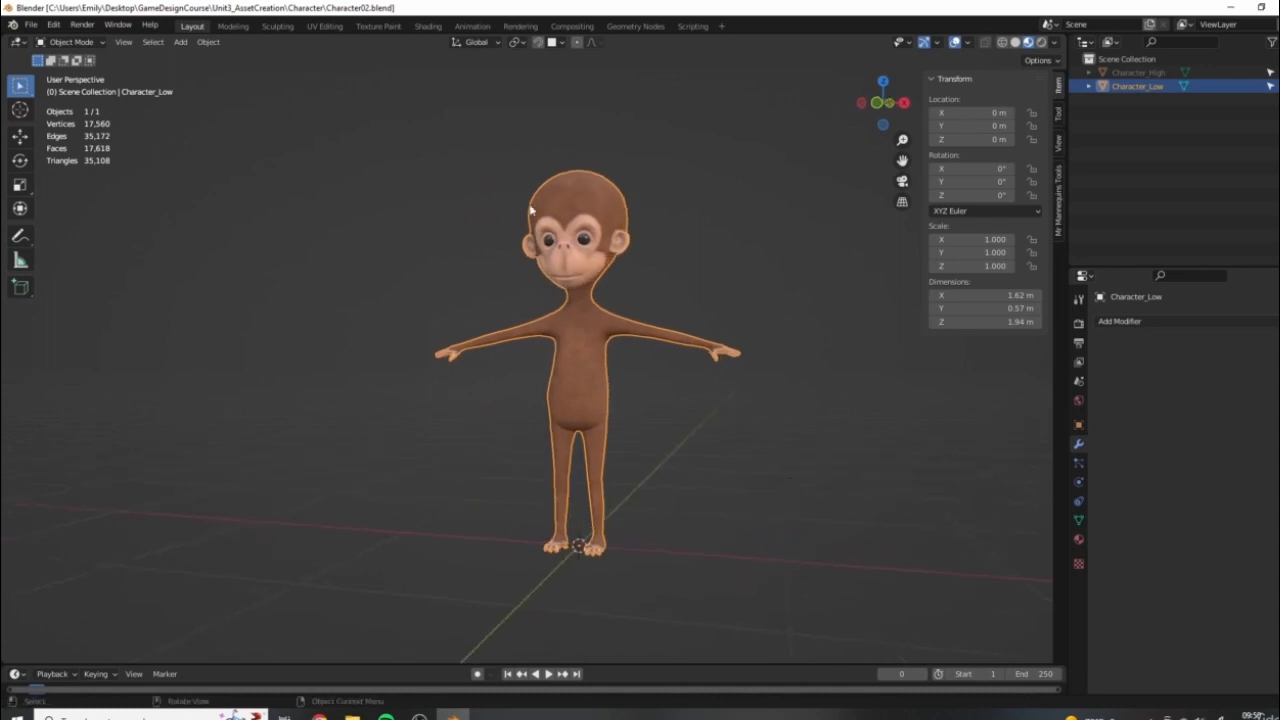
scroll(689, 283, up, 3)
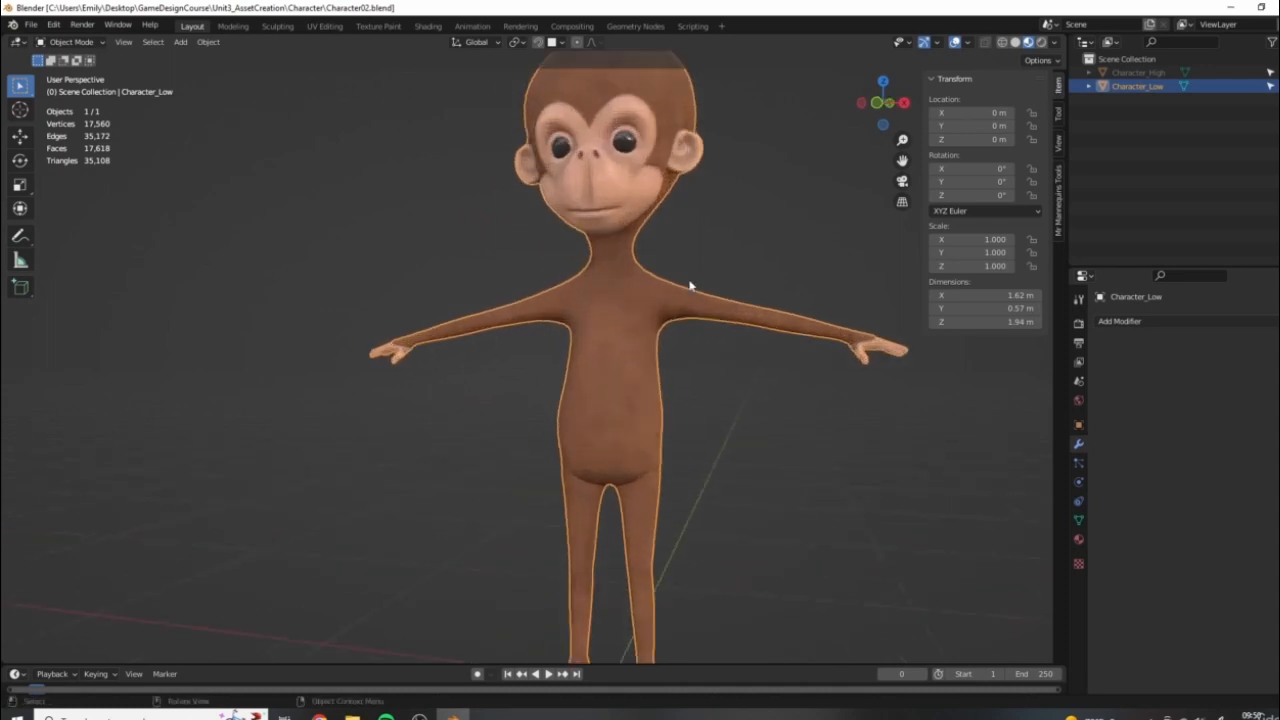
scroll(705, 246, down, 2)
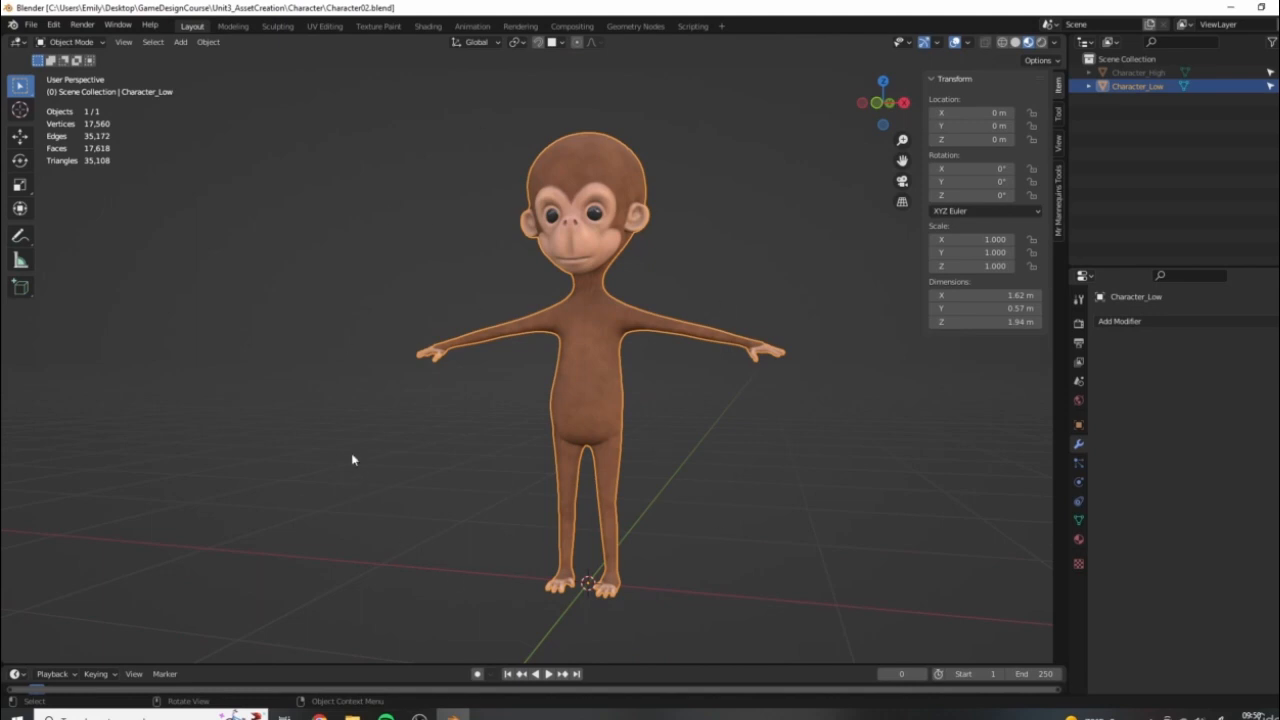
mouse_move(319, 714)
click(383, 688)
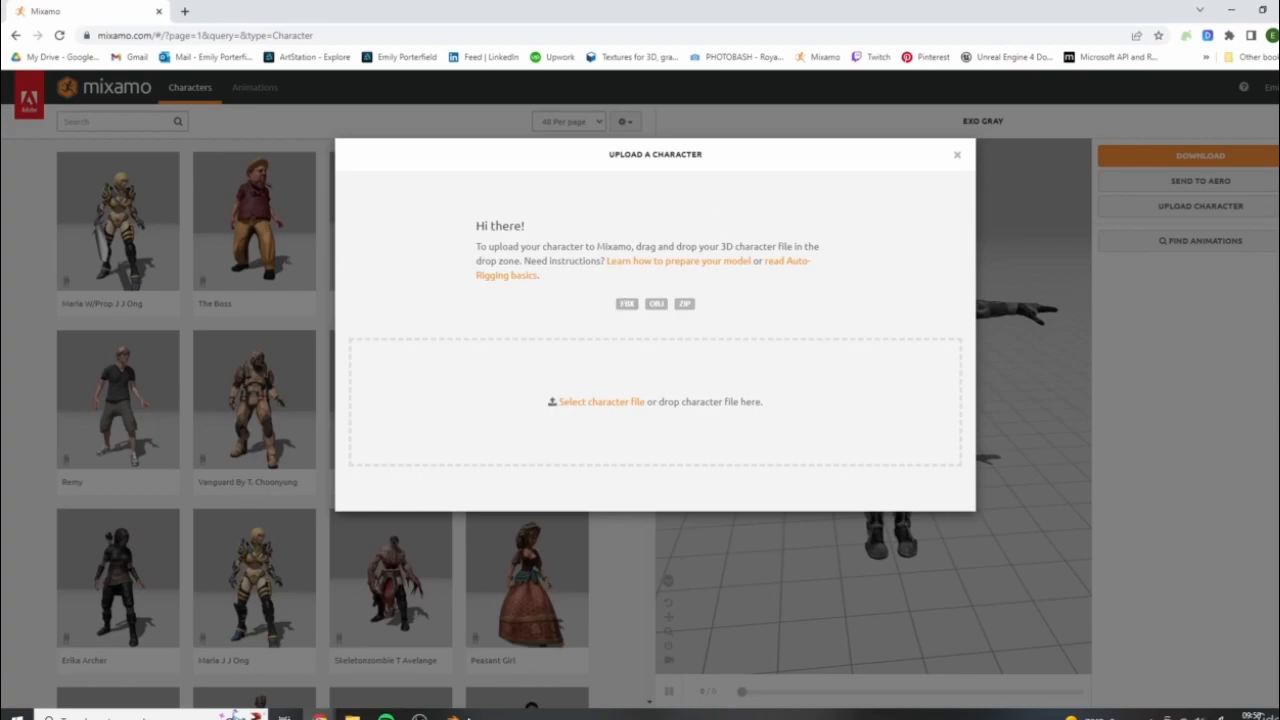
key(alt+Tab)
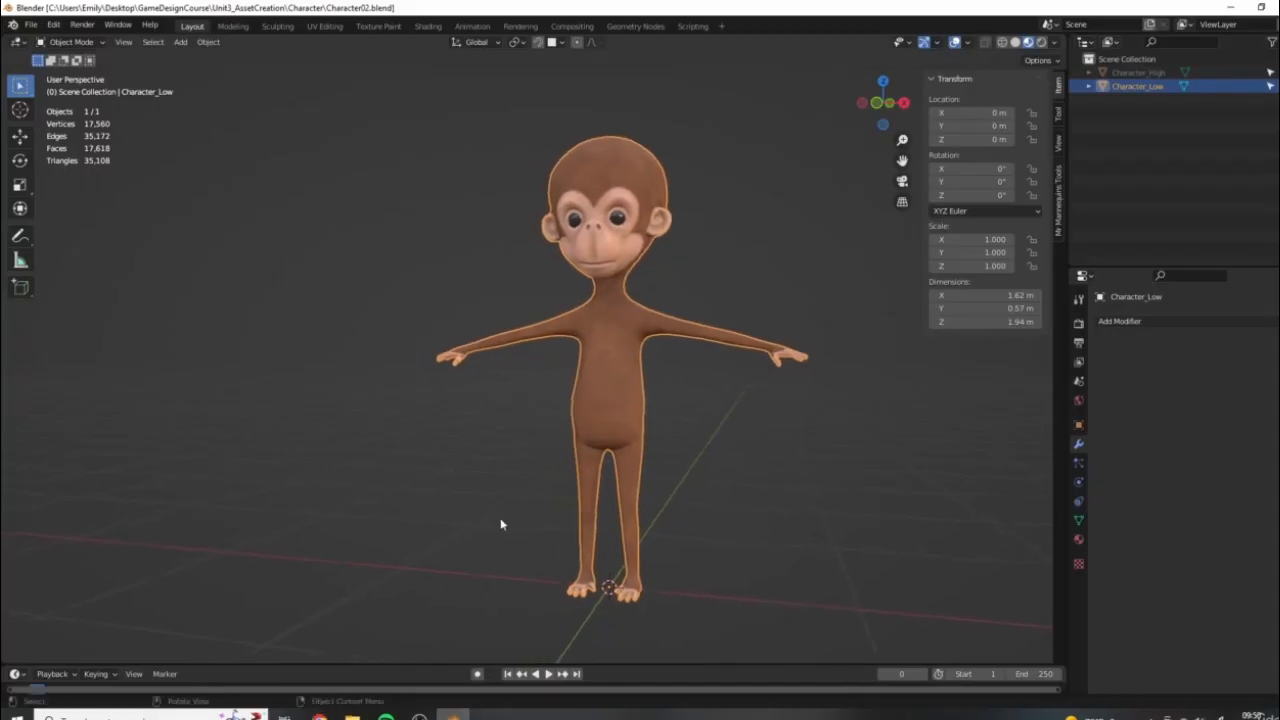
middle_drag(627, 191, 840, 193)
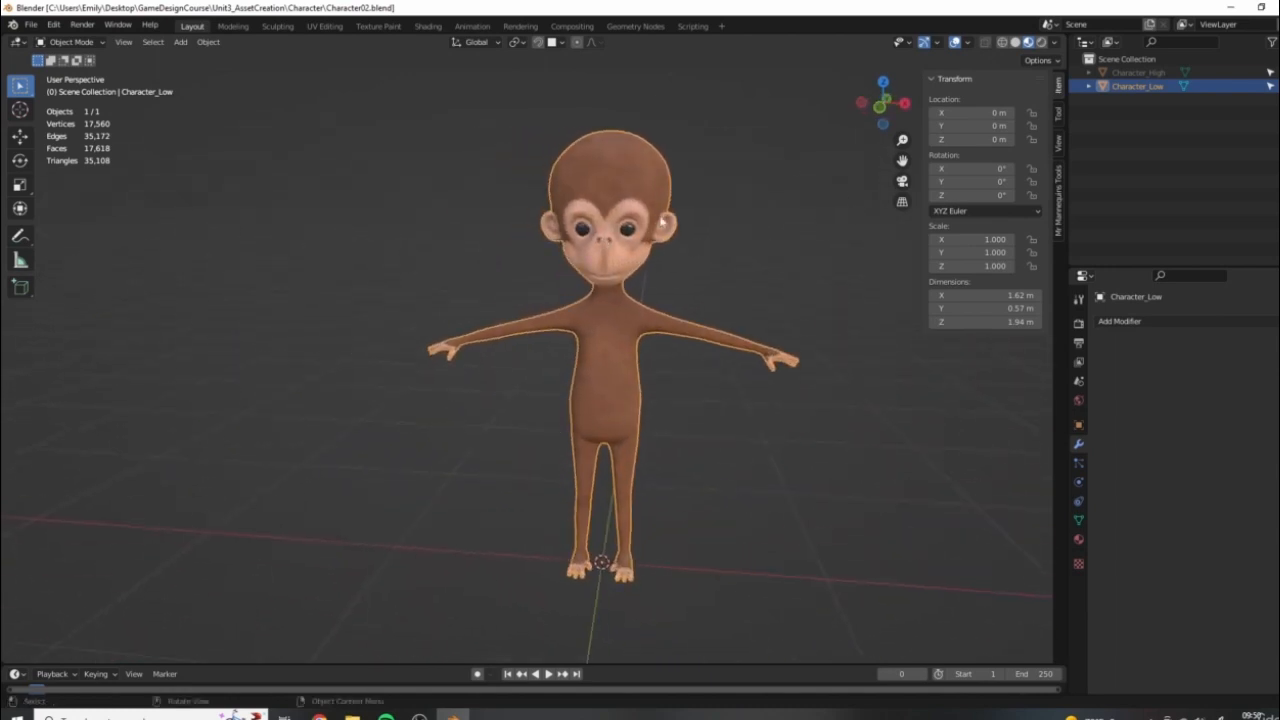
middle_drag(591, 369, 718, 280)
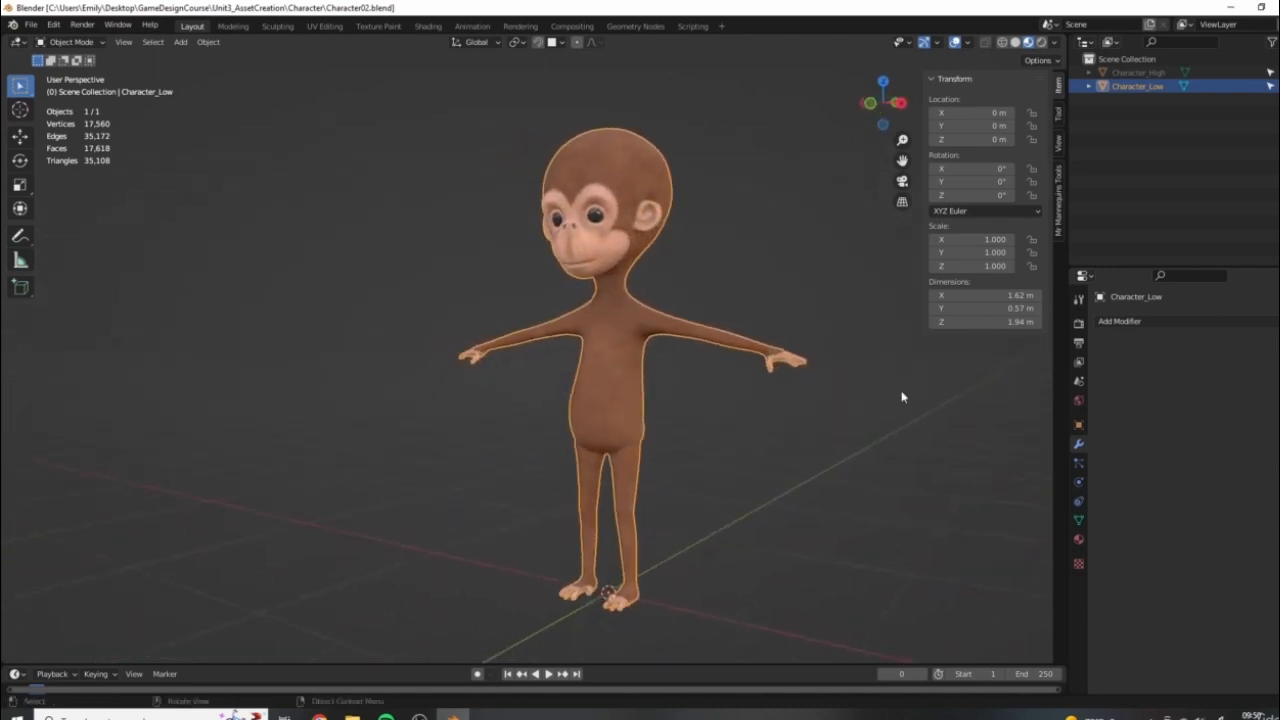
Remove the M_Character material slot from the Character_Low monkey
click(1078, 539)
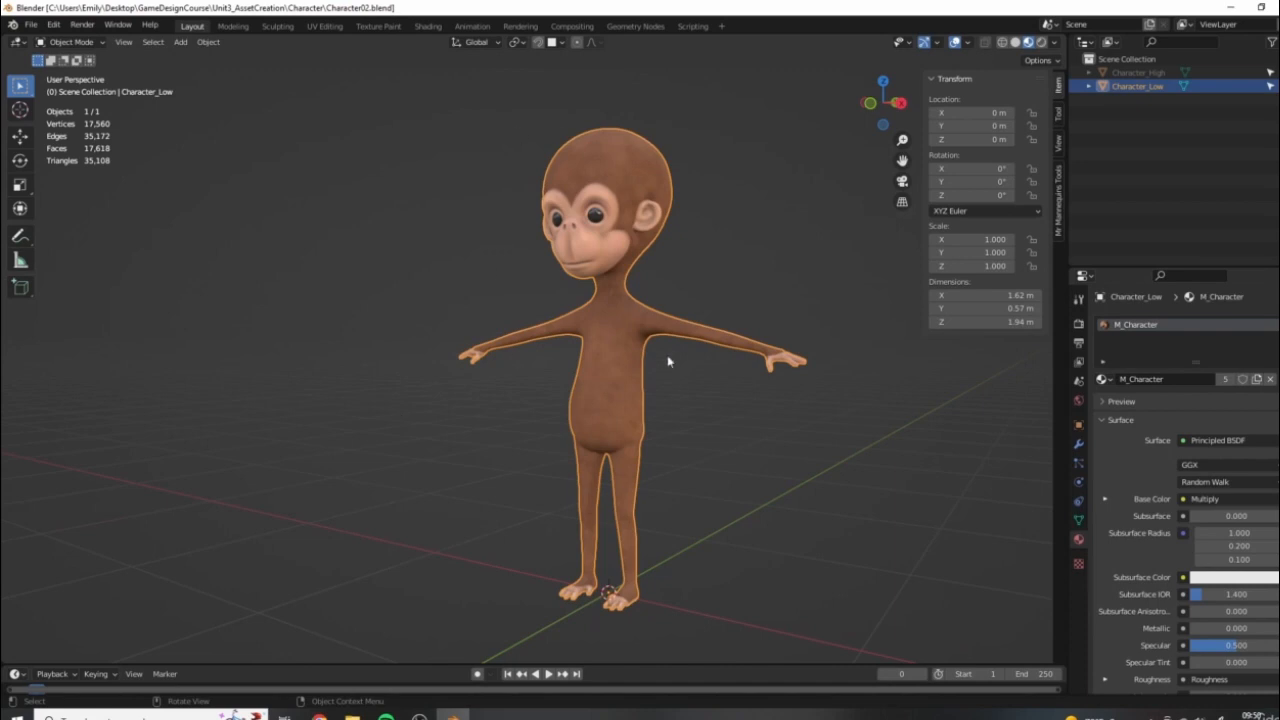
middle_drag(667, 355, 677, 343)
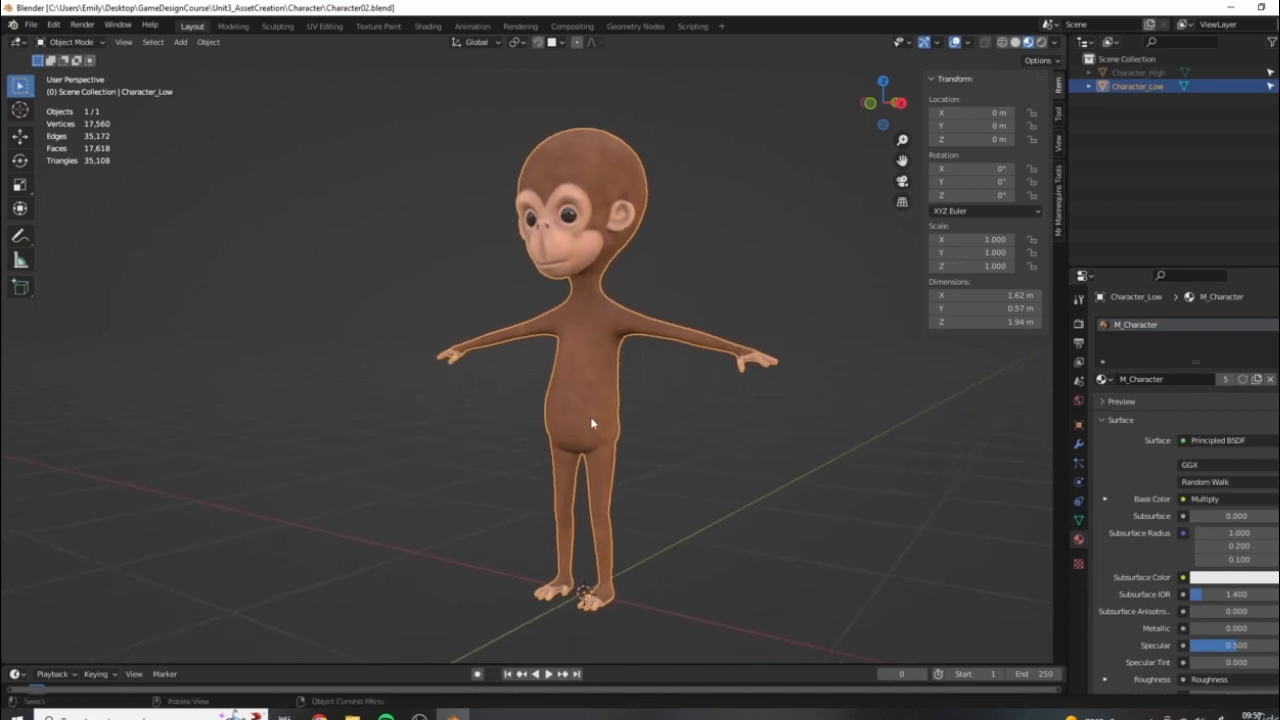
middle_drag(591, 424, 660, 155)
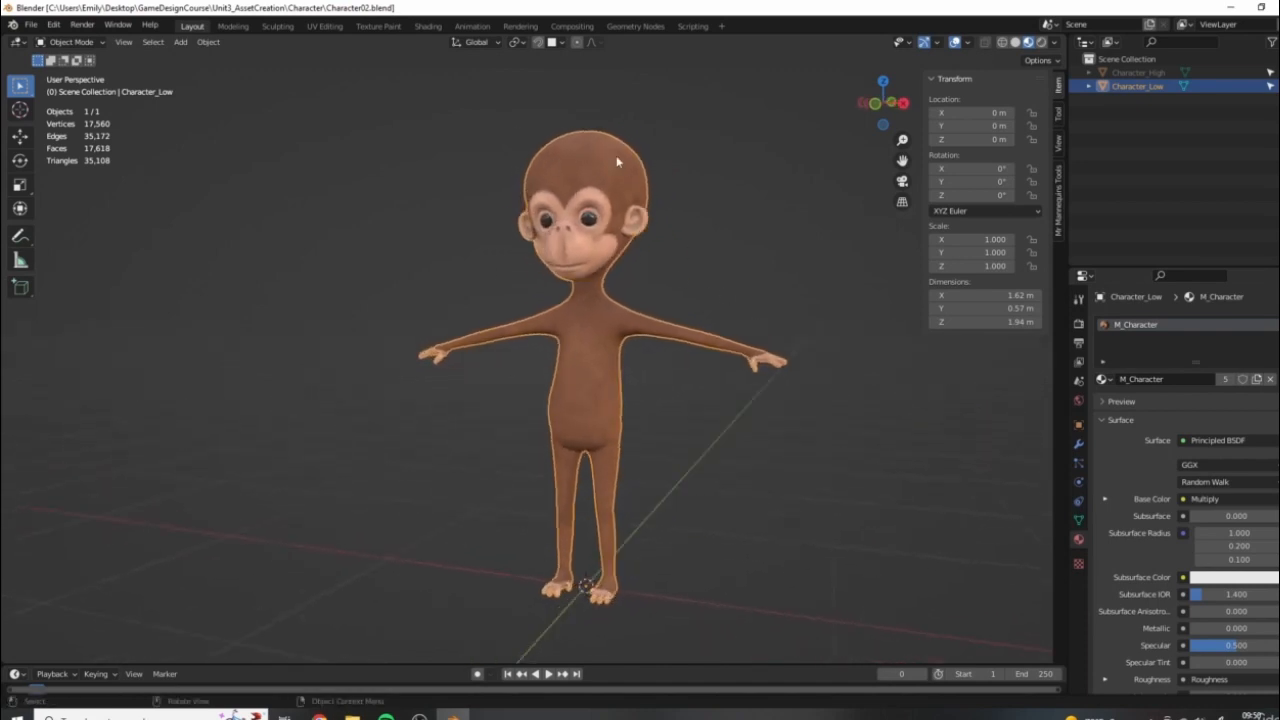
shift+middle_drag(594, 183, 605, 181)
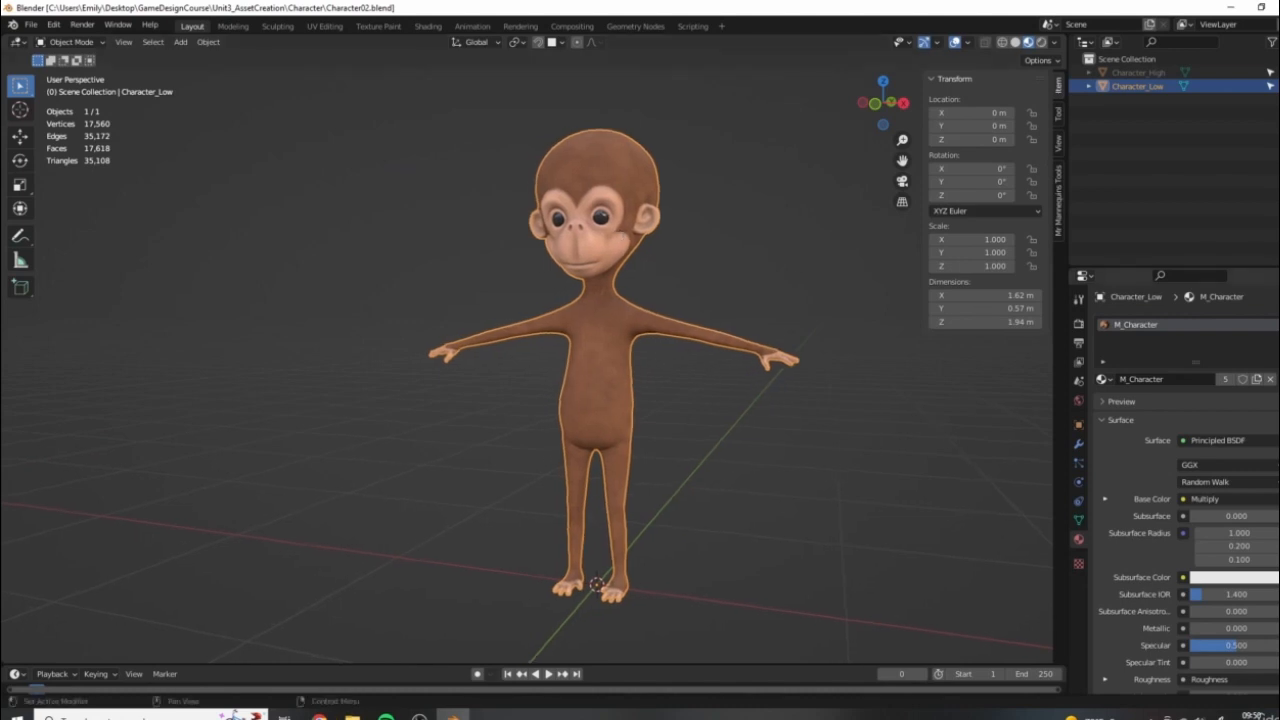
click(1278, 341)
middle_drag(542, 386, 595, 393)
middle_drag(651, 434, 737, 388)
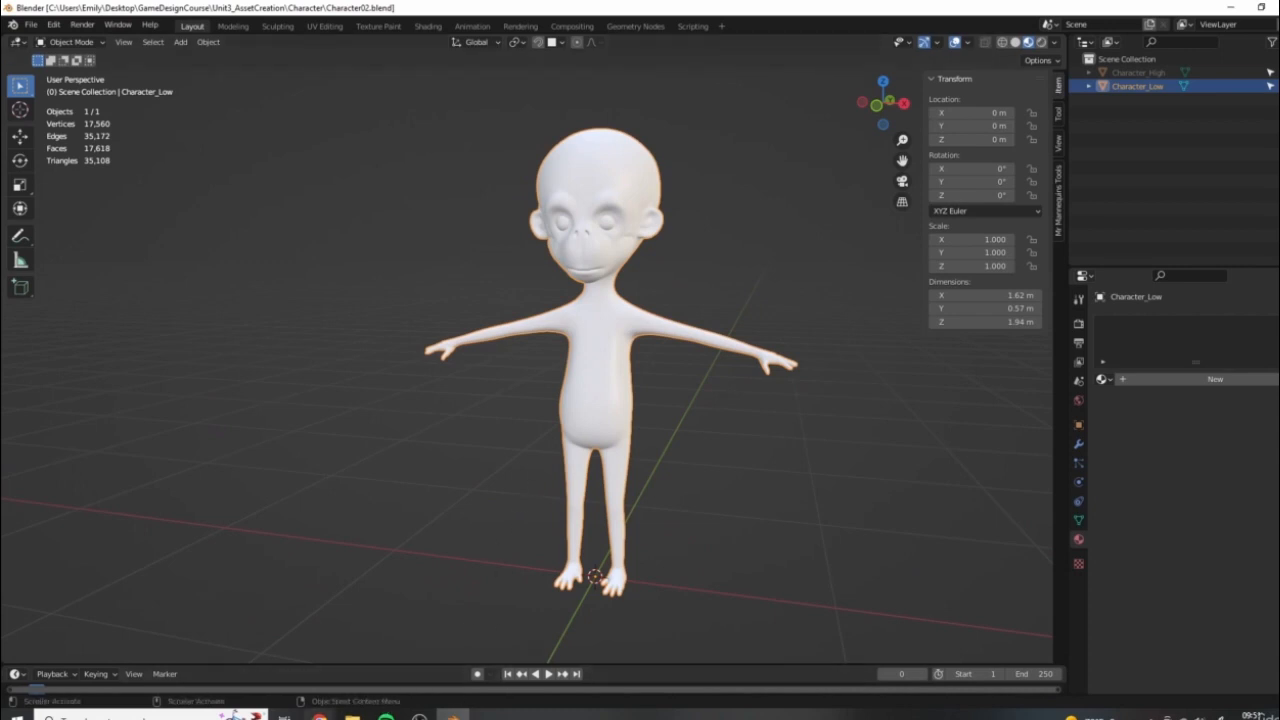
Examine the monkey without its material from the front, the side and close up on the face
middle_drag(672, 336, 681, 327)
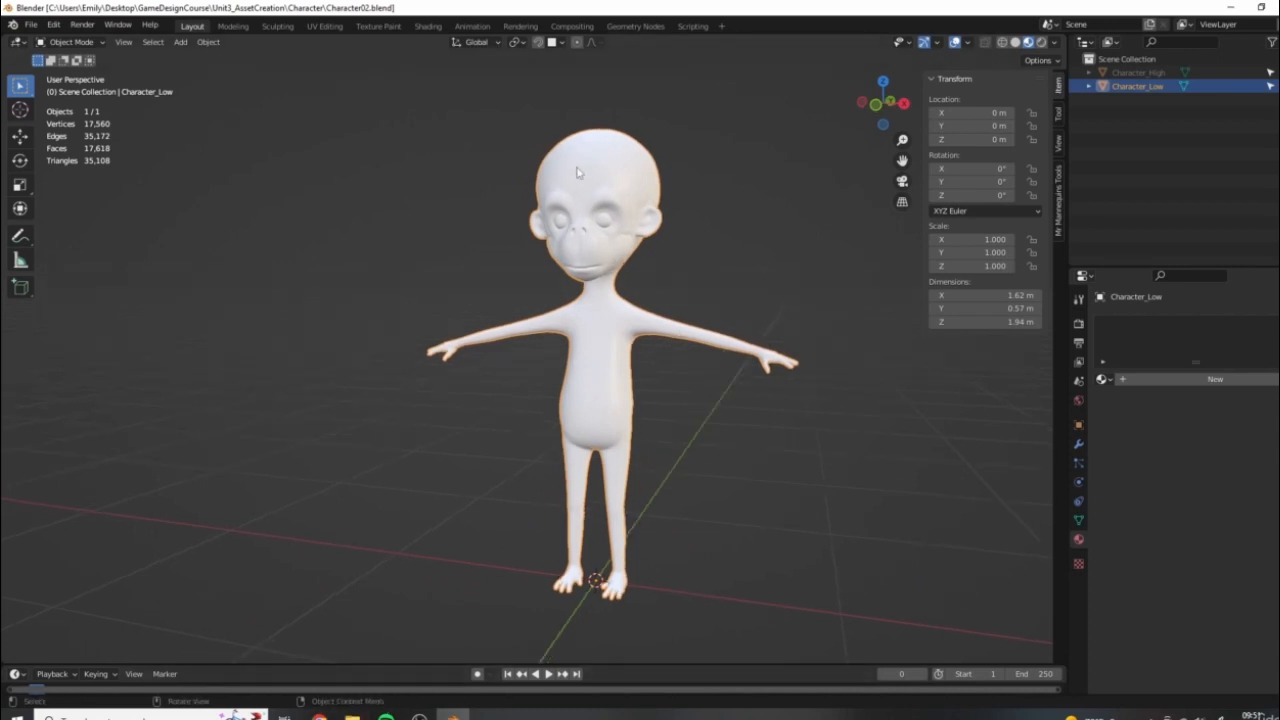
scroll(631, 324, up, 3)
scroll(645, 115, down, 3)
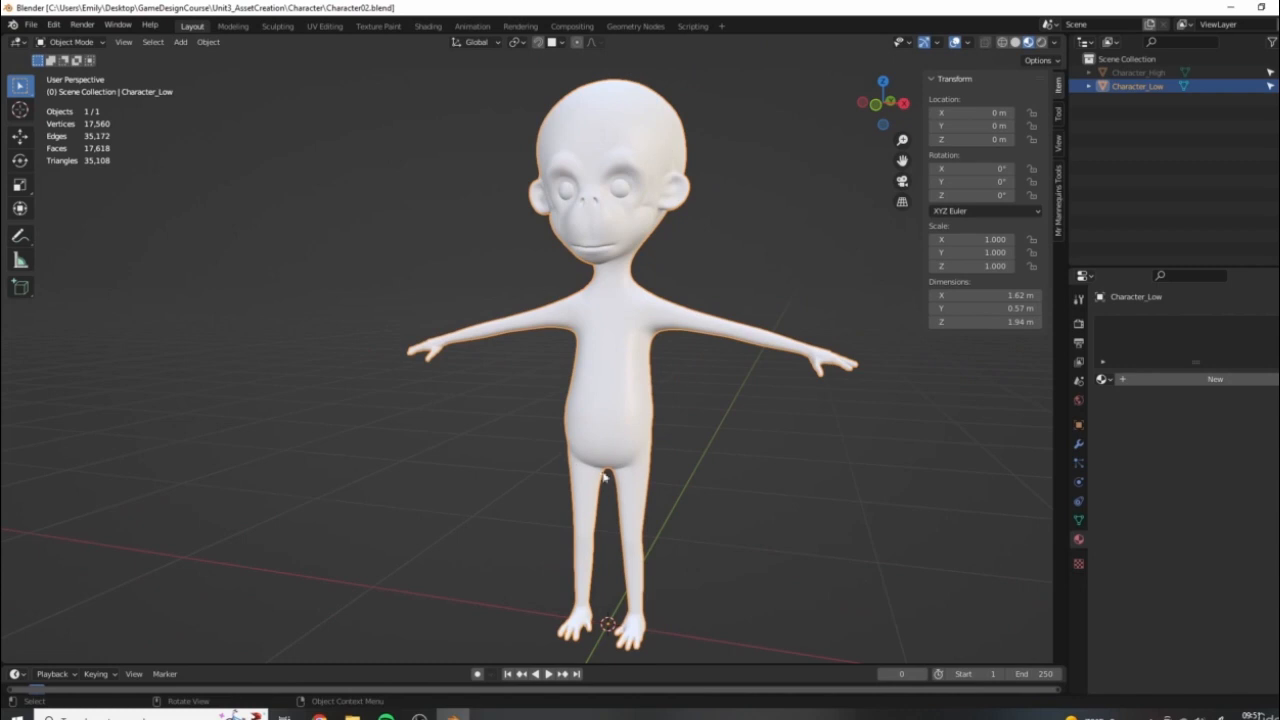
scroll(604, 479, down, 3)
middle_drag(674, 386, 604, 423)
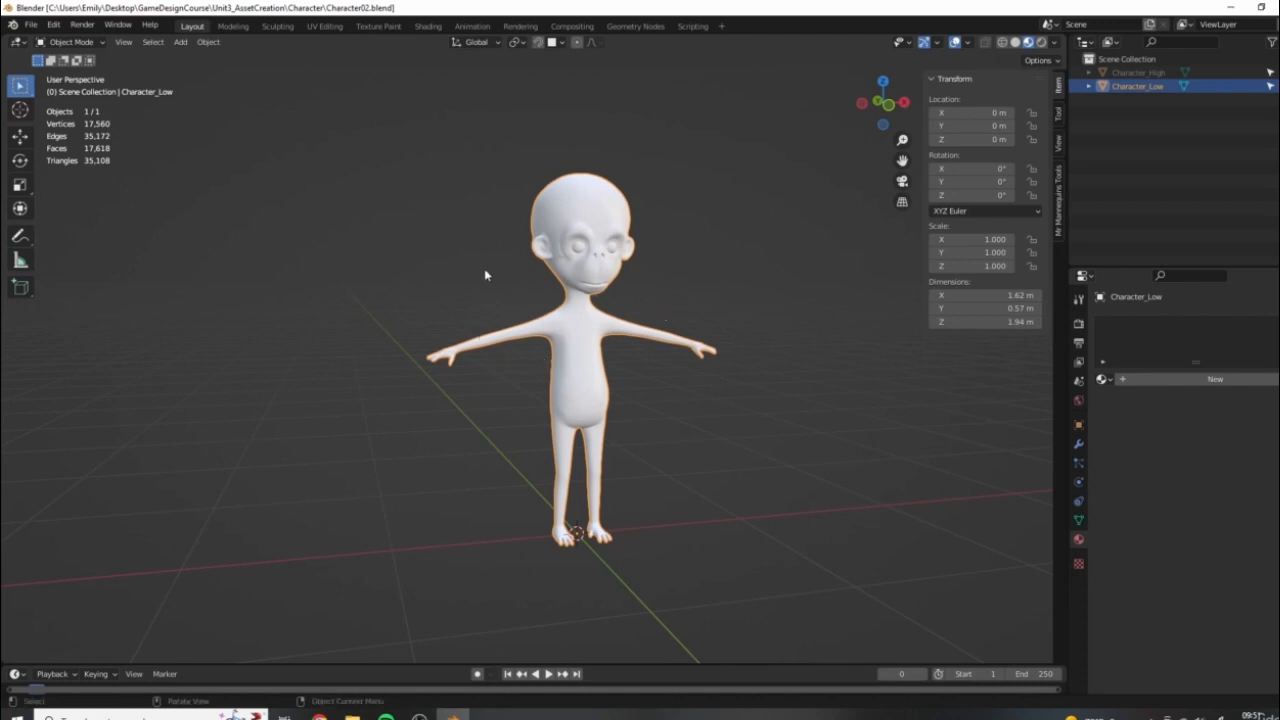
middle_drag(758, 339, 680, 395)
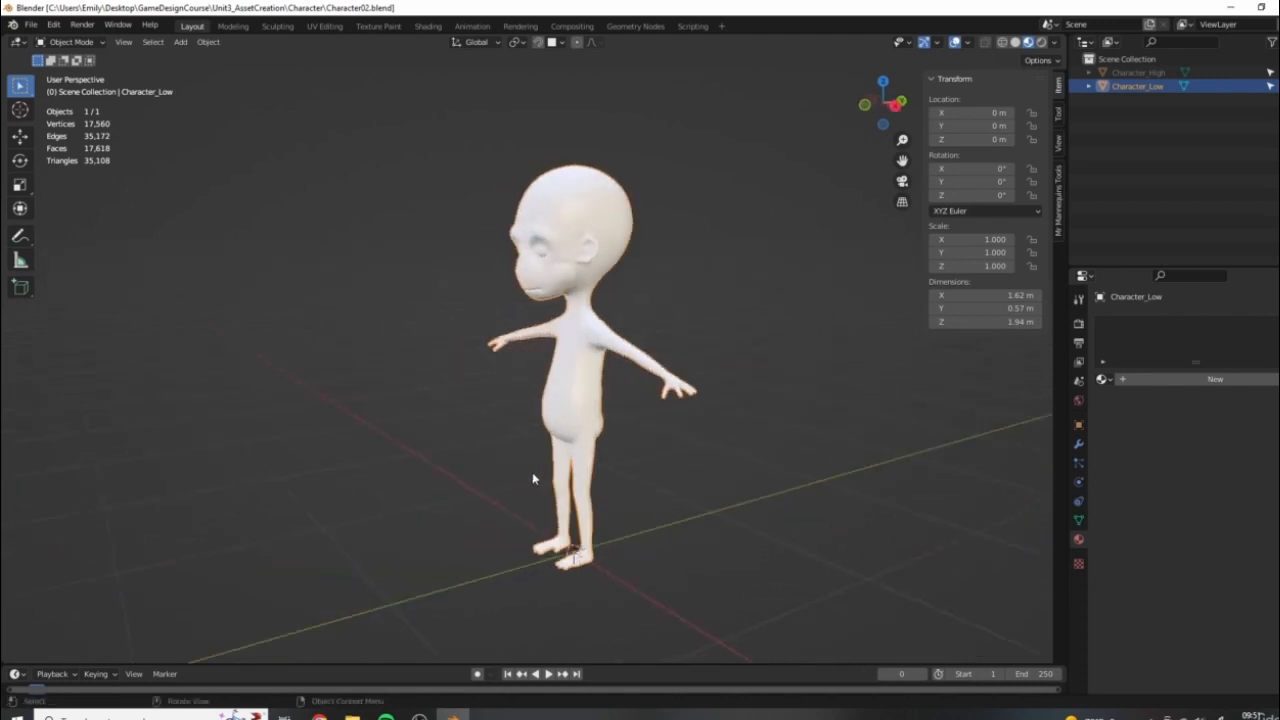
middle_drag(532, 477, 613, 388)
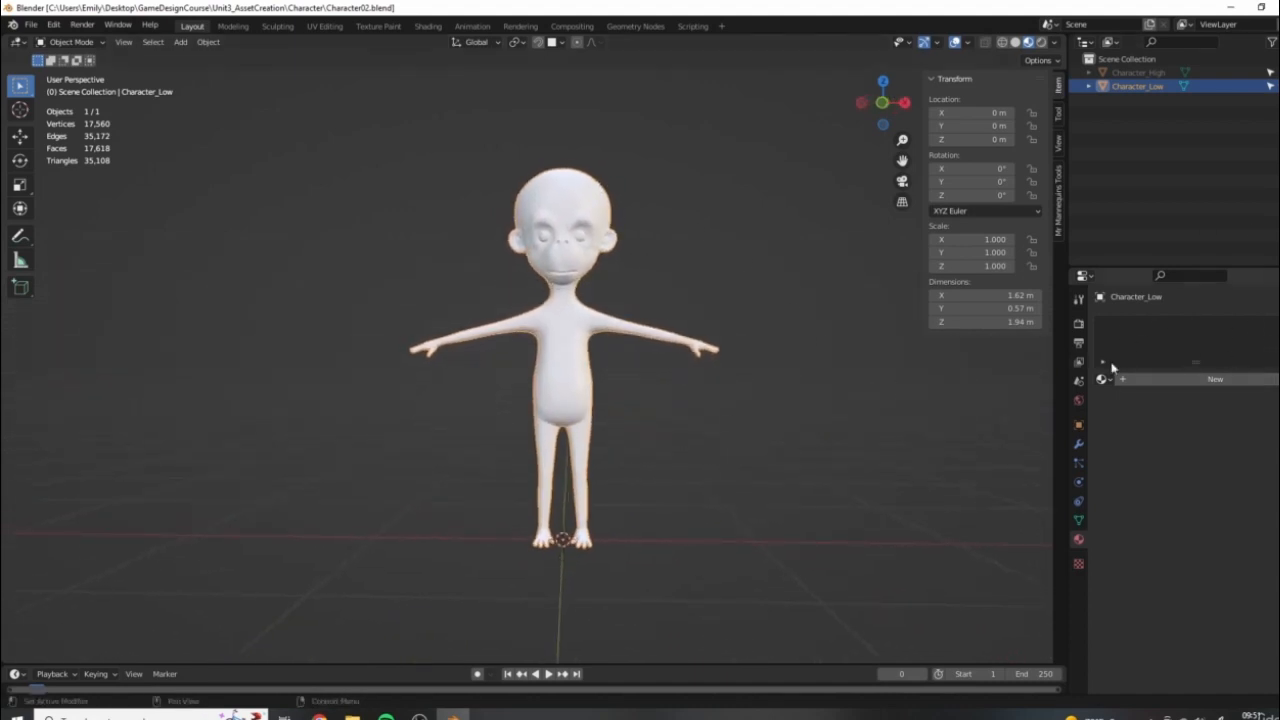
shift+middle_drag(549, 368, 592, 360)
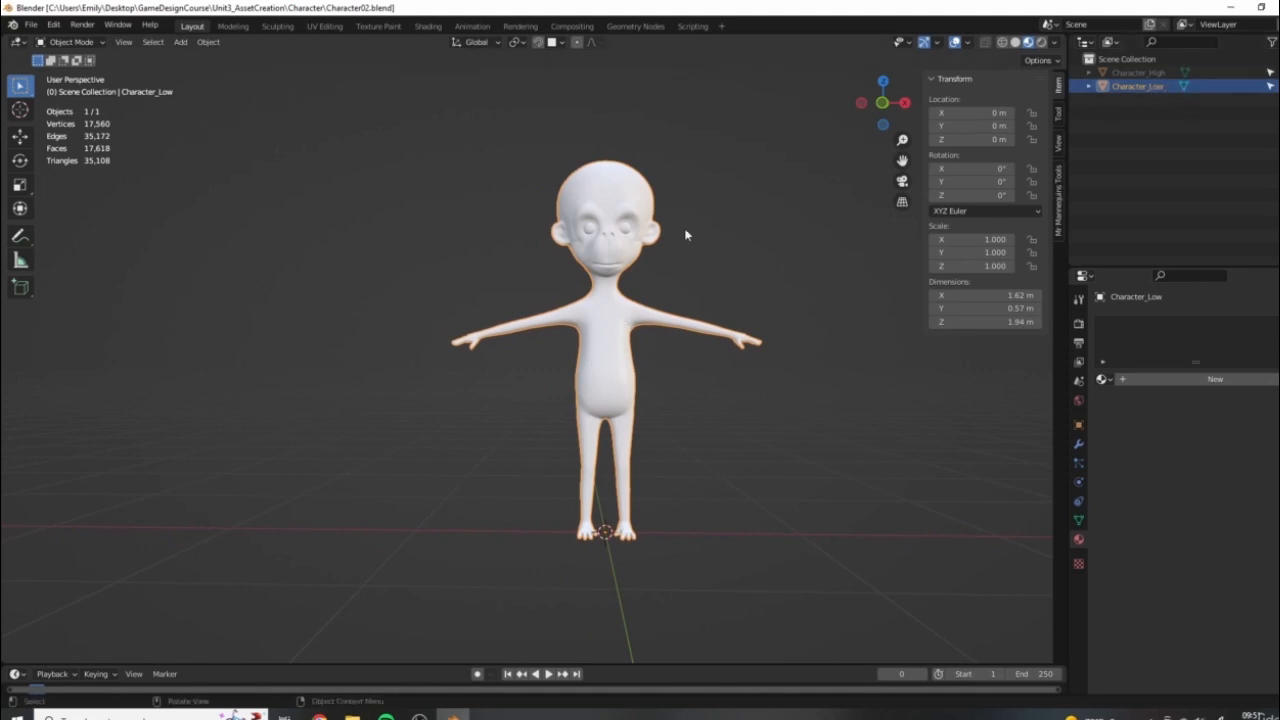
middle_drag(686, 234, 808, 272)
shift+middle_drag(602, 330, 605, 370)
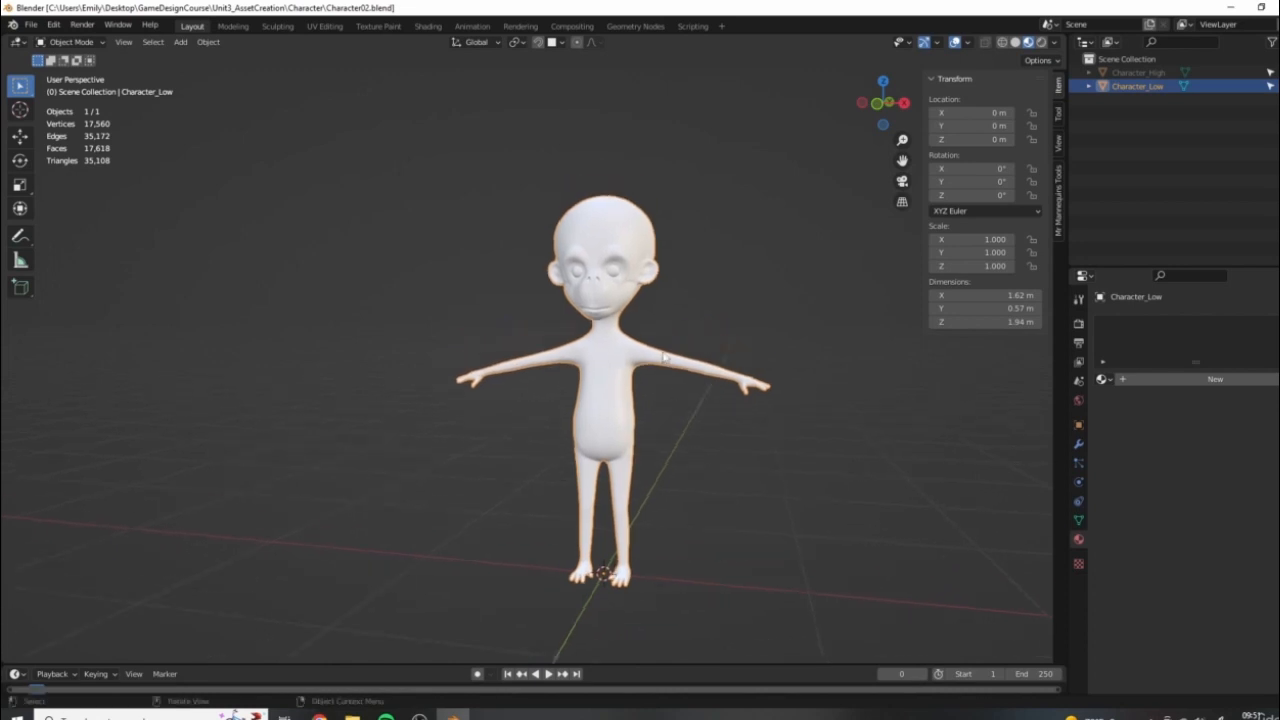
scroll(700, 190, up, 2)
scroll(626, 211, up, 4)
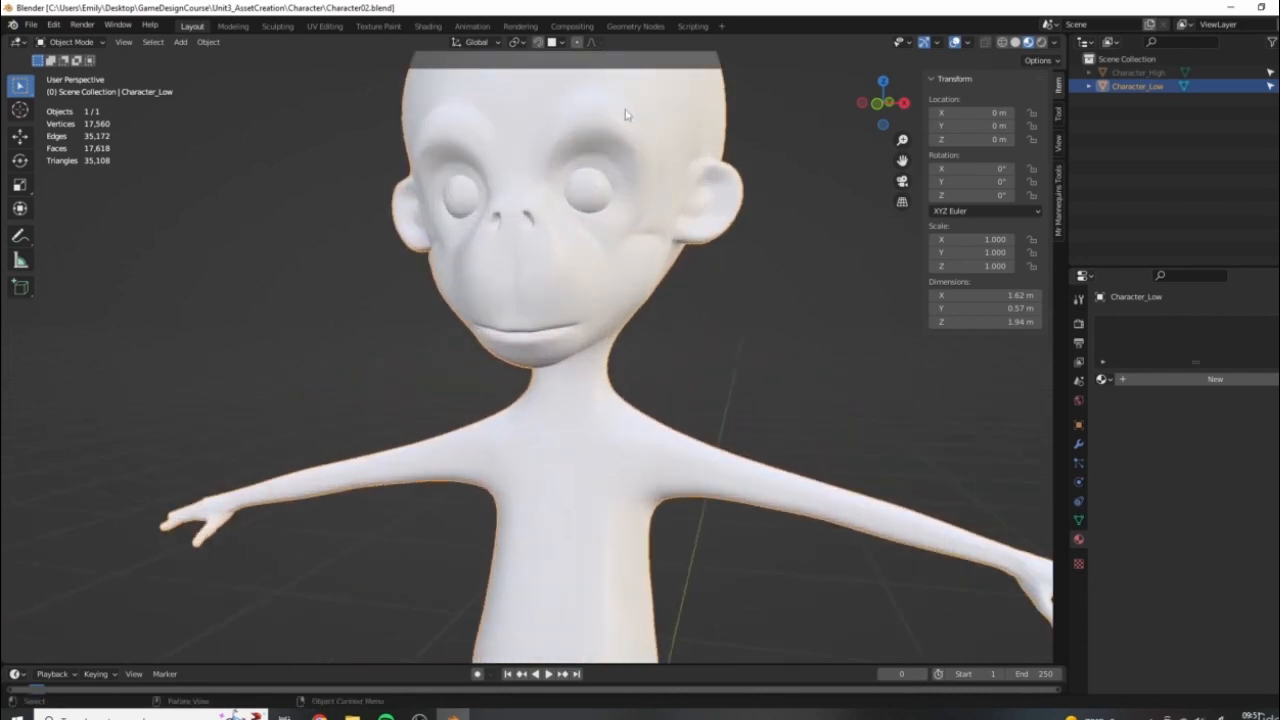
Inspect the monkey's mesh in Edit Mode and return to Object Mode
scroll(600, 305, down, 6)
middle_drag(600, 305, 517, 300)
key(Tab)
scroll(517, 300, up, 1)
click(701, 282)
middle_drag(624, 345, 664, 343)
key(Tab)
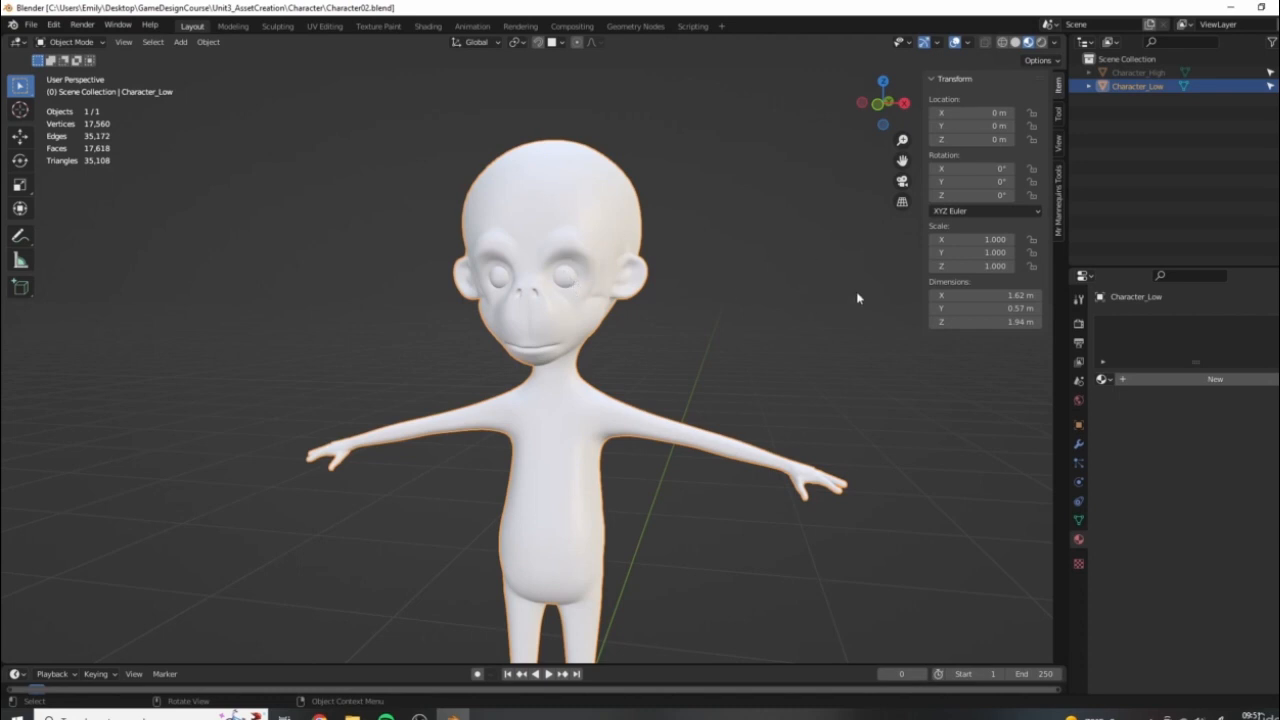
Separate both linked eye meshes from the Character_Low monkey into their own object and return to Object Mode
key(Tab)
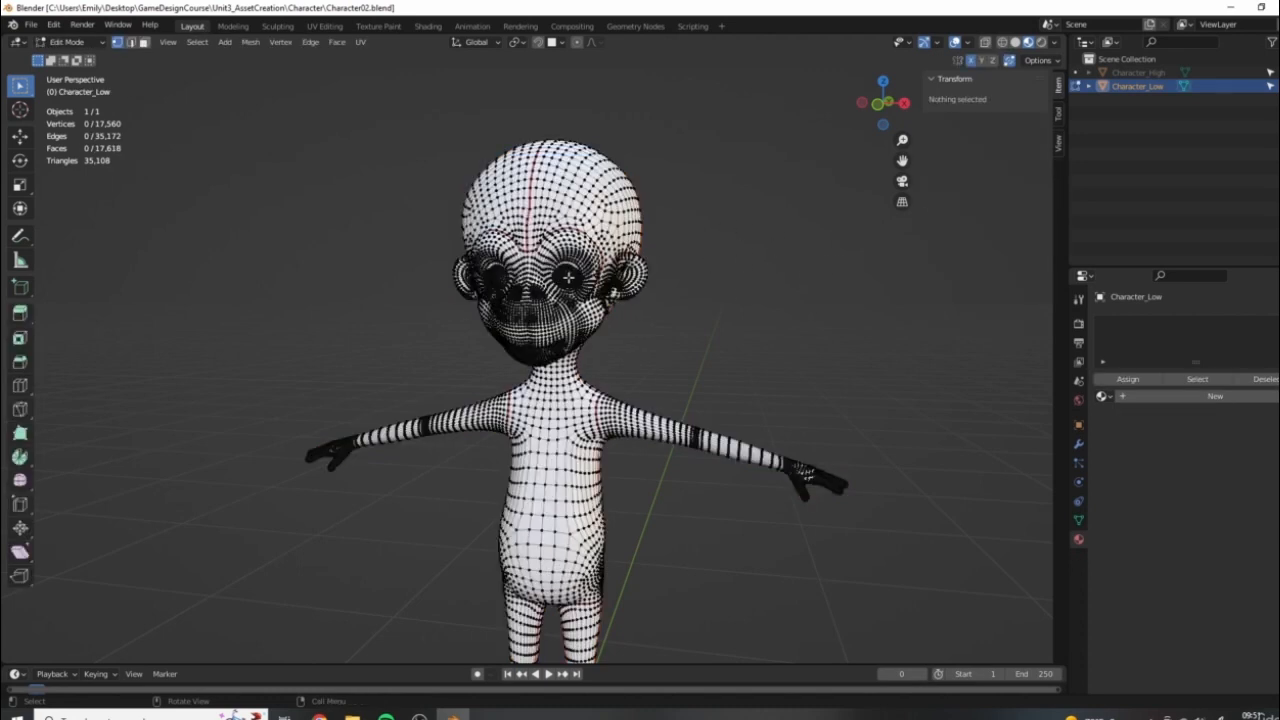
key(l)
key(l)
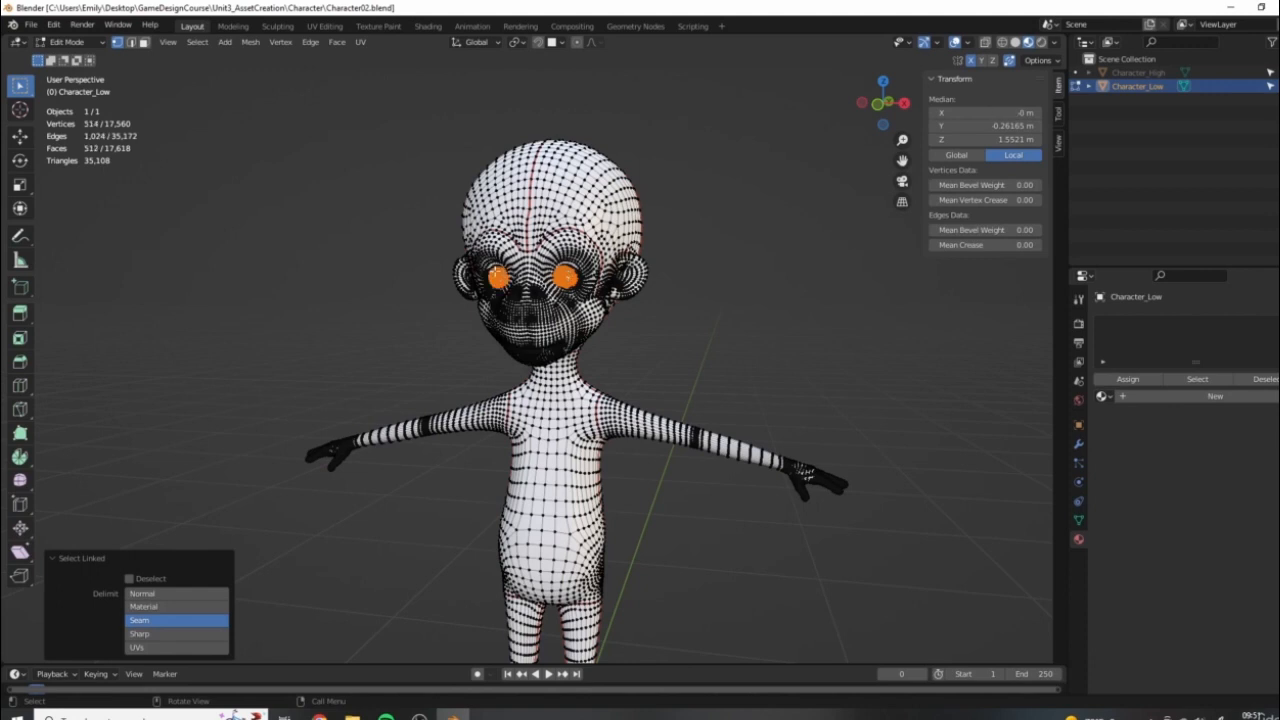
key(p)
click(701, 292)
key(Tab)
Select the separated eyes object, show its modifiers, and examine the eyes up close on the monkey's face
middle_drag(724, 302, 689, 277)
click(1145, 100)
click(1078, 444)
scroll(671, 273, up, 3)
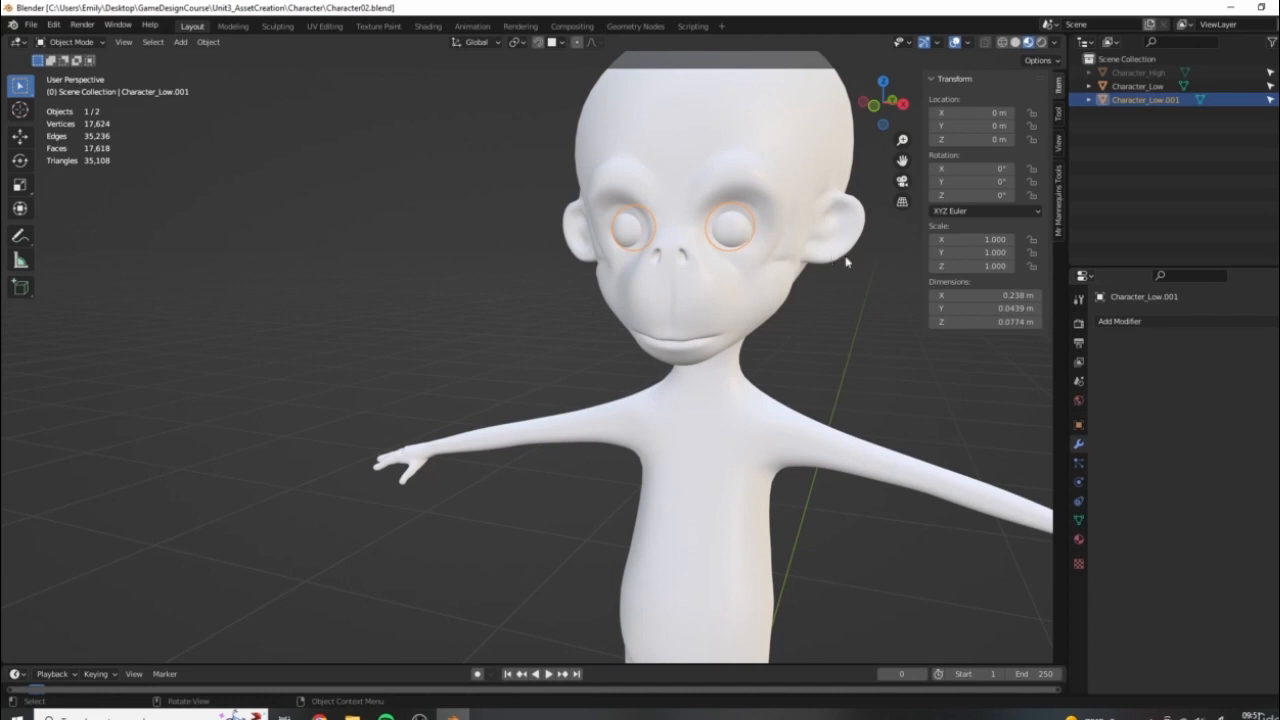
middle_drag(846, 262, 600, 293)
middle_drag(766, 406, 693, 408)
shift+middle_drag(764, 347, 831, 320)
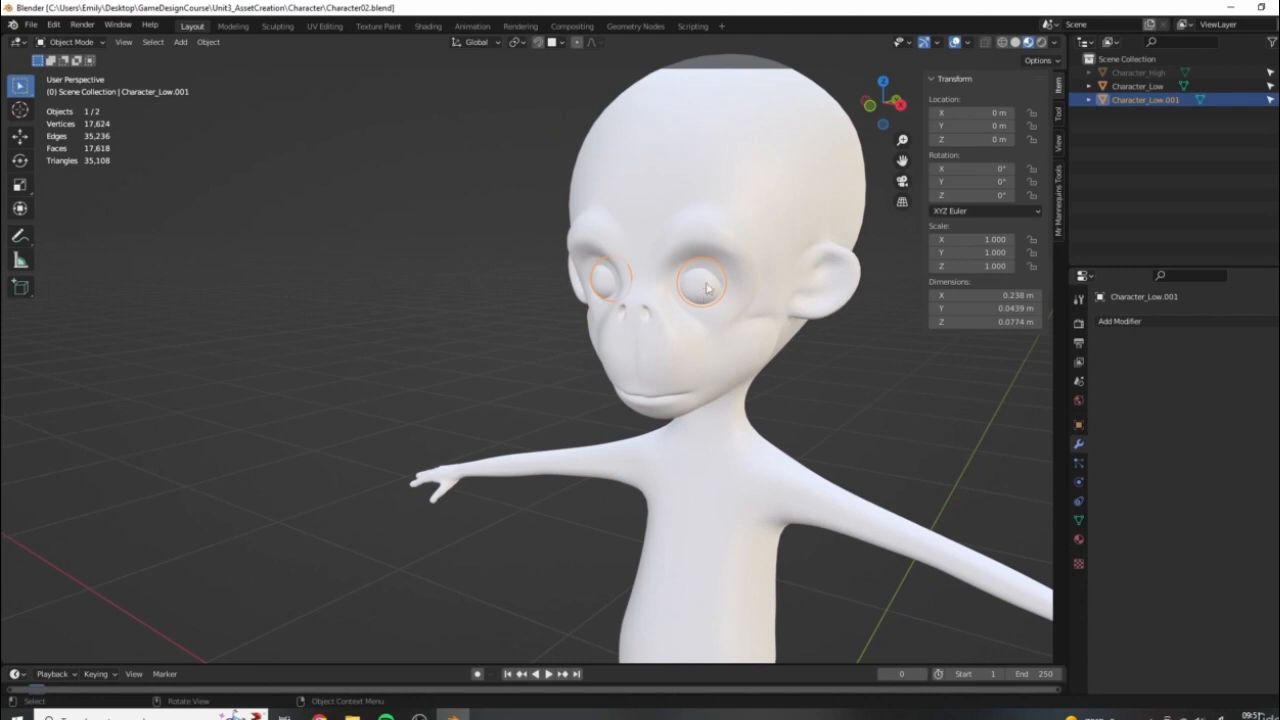
Join the separated eyes back into the Character_Low body mesh and view the whole monkey
shift+click(710, 195)
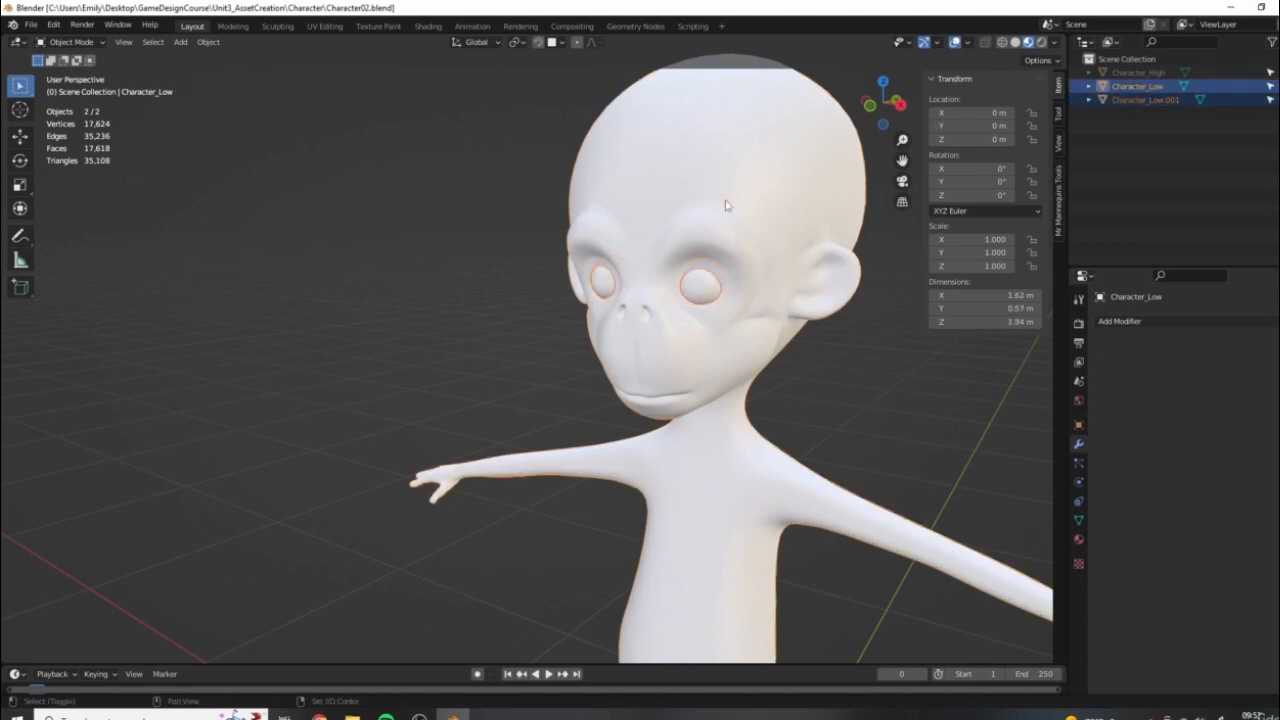
key(ctrl+j)
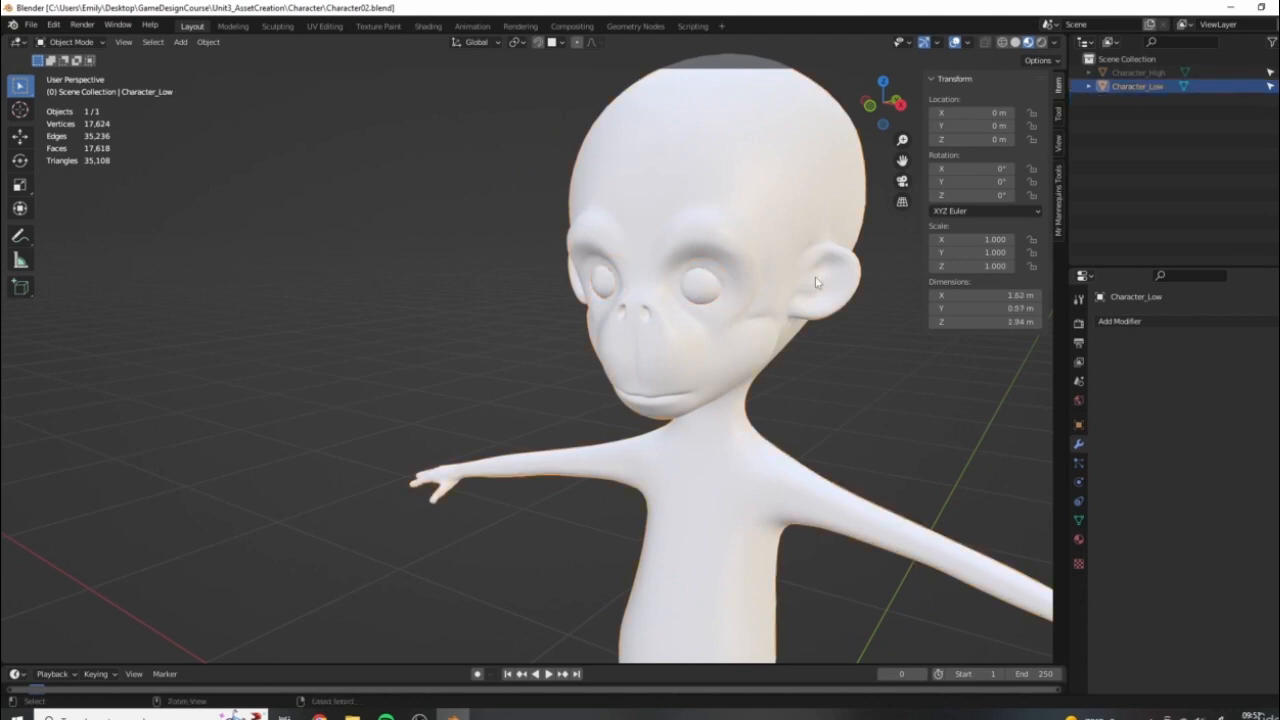
middle_drag(757, 302, 595, 310)
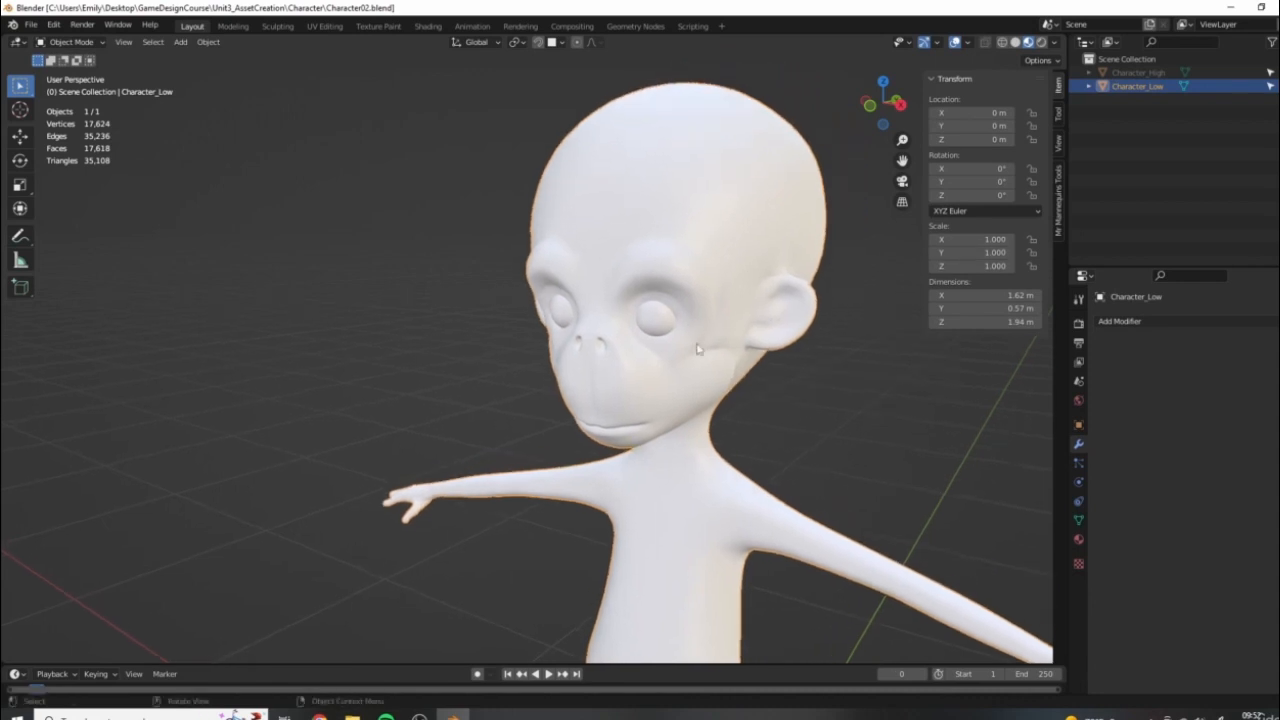
scroll(772, 384, down, 3)
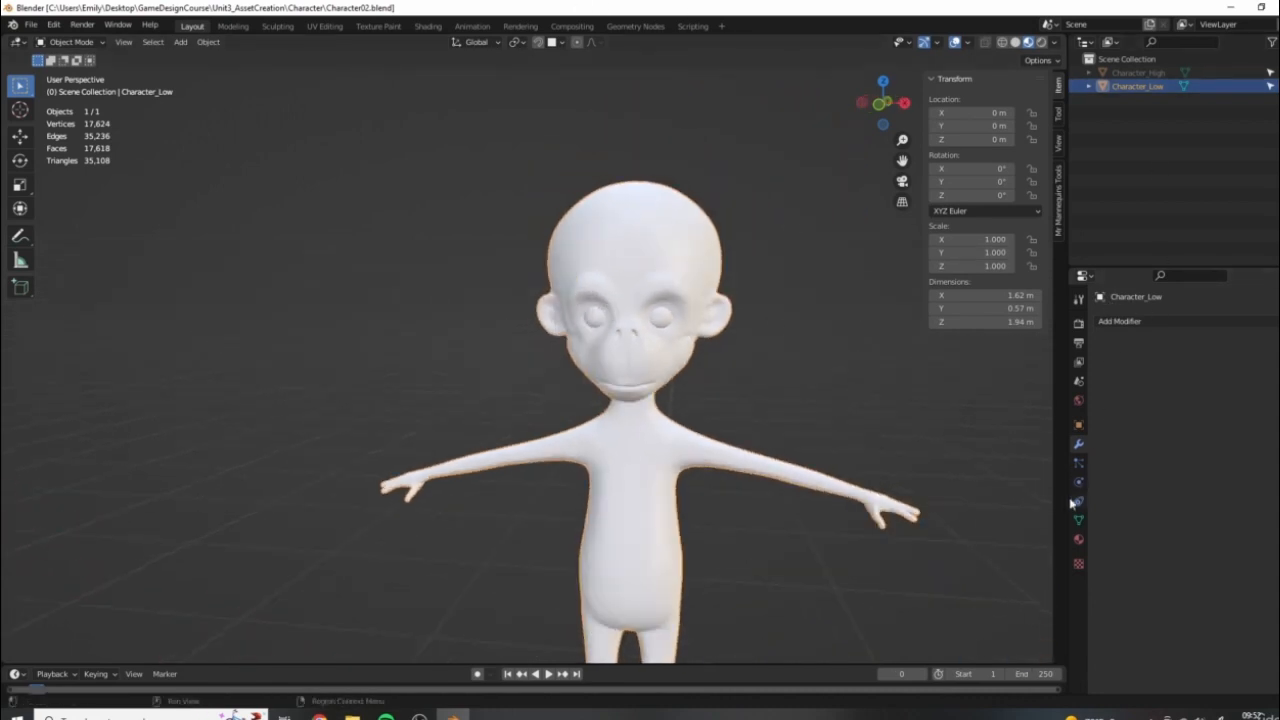
Assign the existing M_Character material to Character_Low and examine the textured monkey
click(1078, 539)
click(1103, 380)
click(1135, 400)
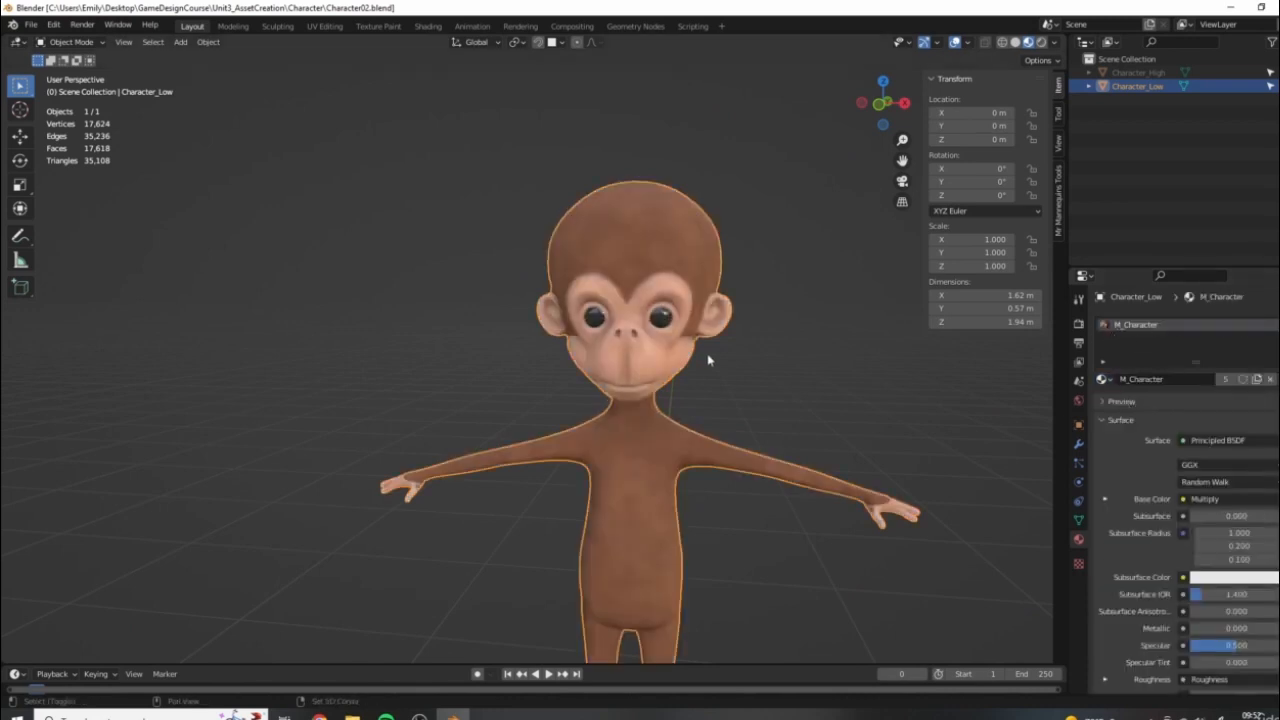
middle_drag(634, 360, 643, 170)
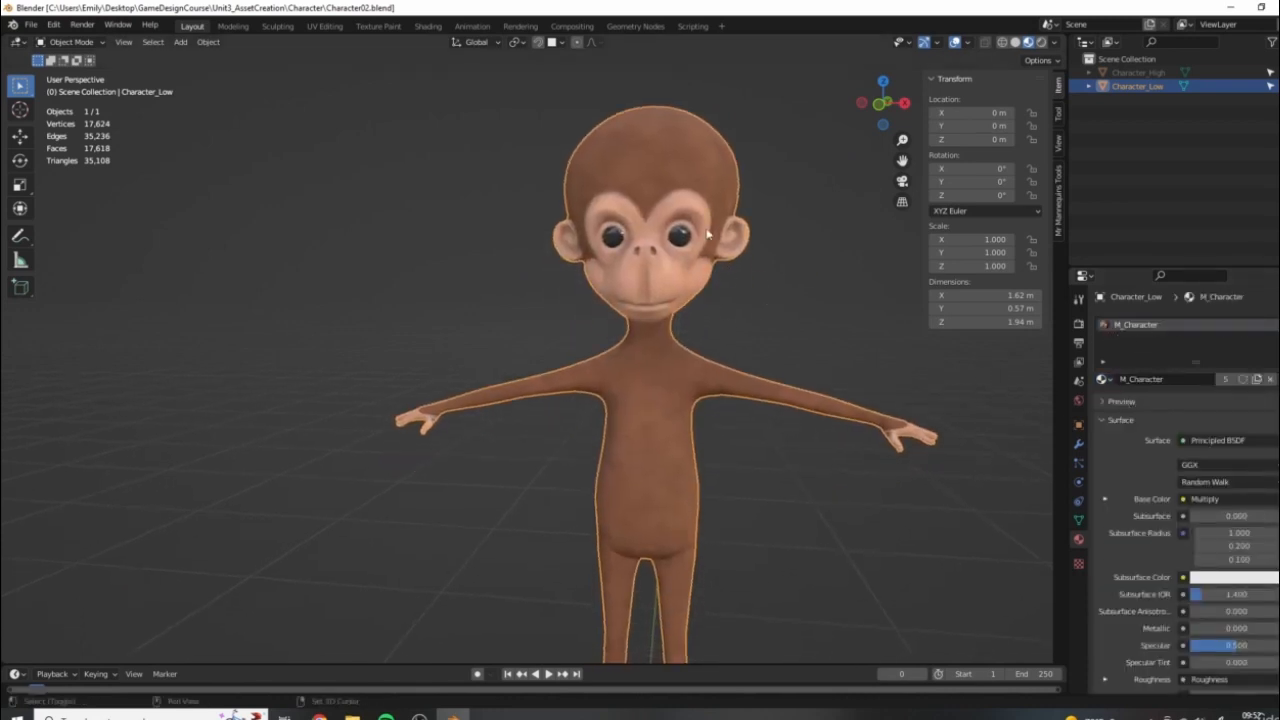
middle_drag(707, 234, 655, 330)
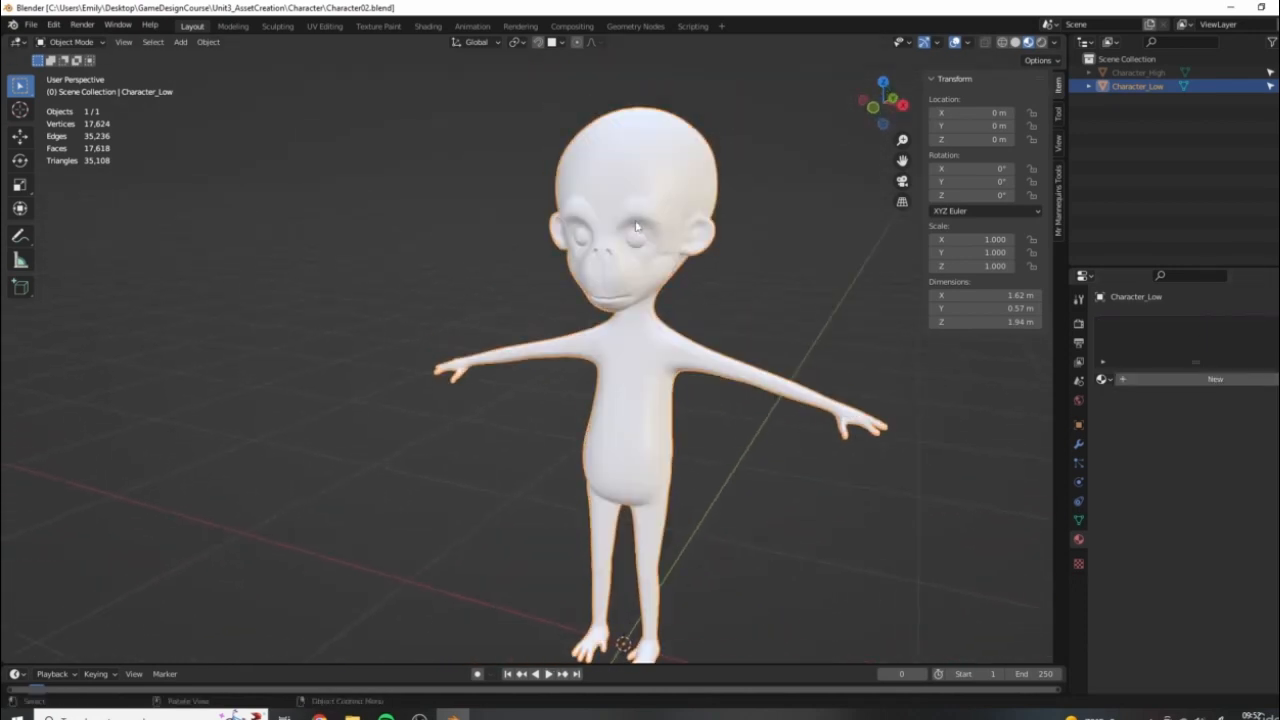
Export the selected monkey without its material as FBX, overwriting Character_final.fbx in the Character folder, and save the Blender file
middle_drag(700, 250, 586, 137)
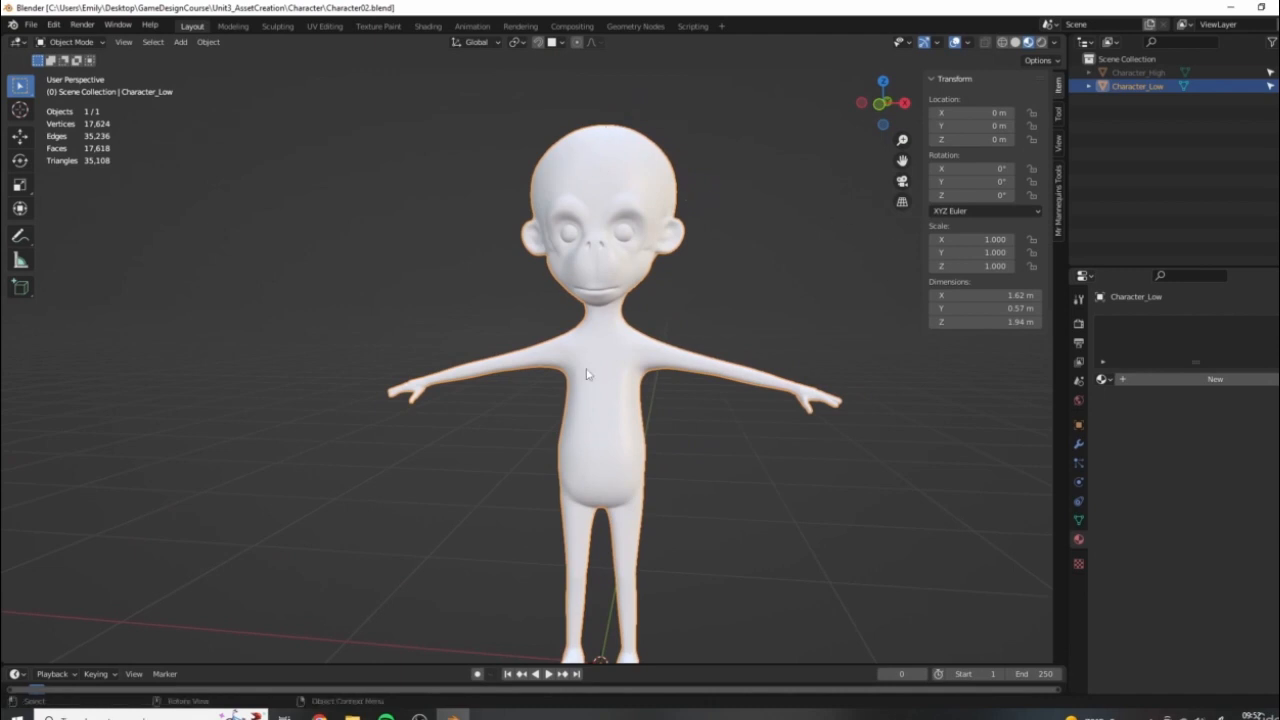
middle_drag(765, 297, 740, 295)
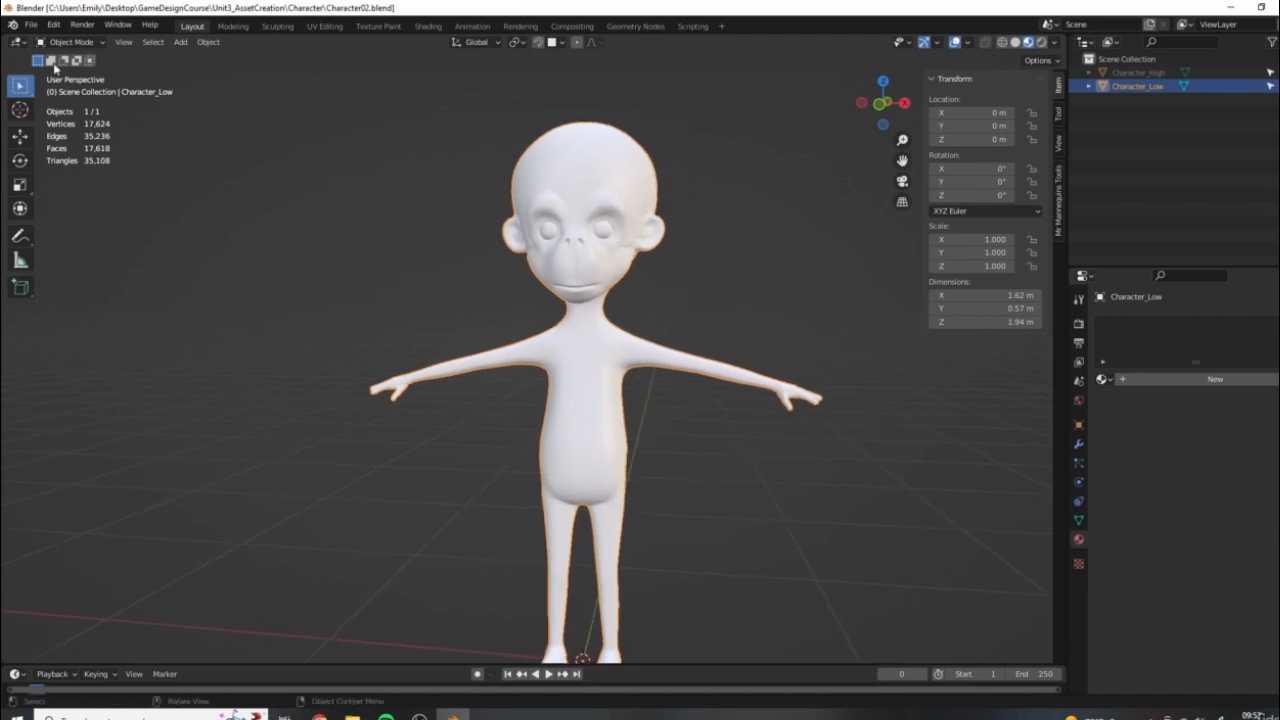
click(32, 25)
mouse_move(82, 230)
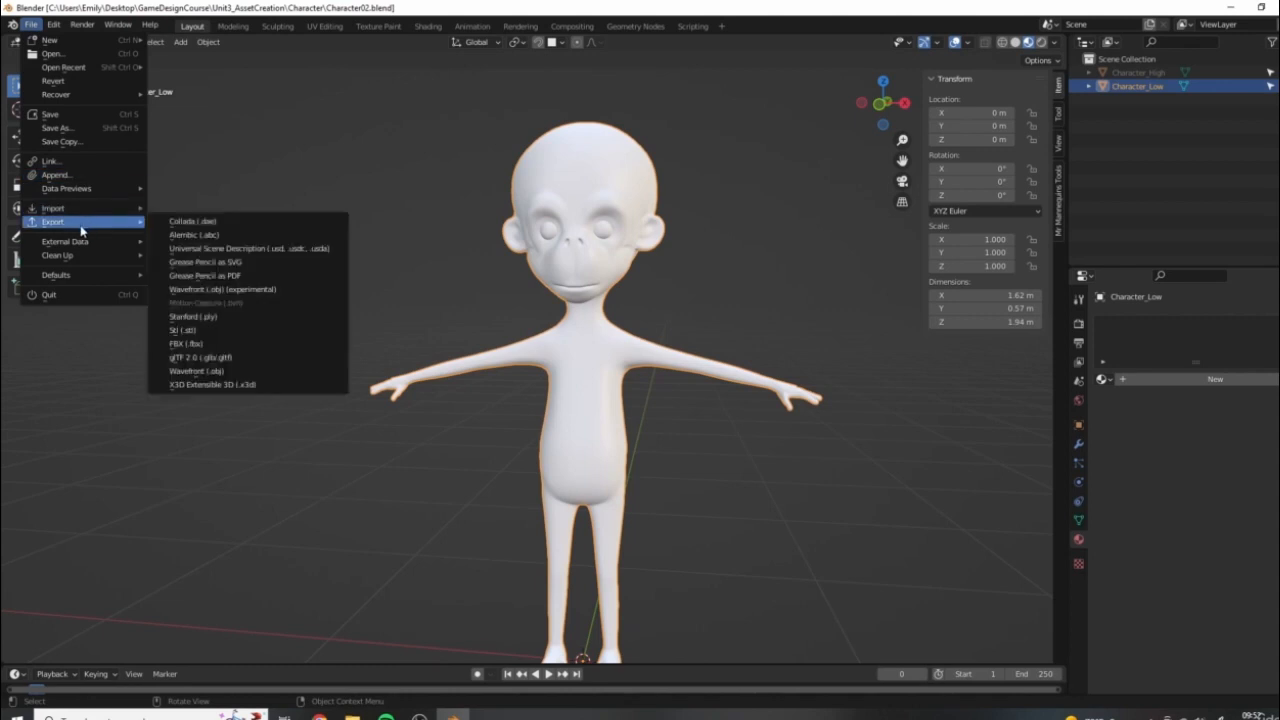
click(186, 343)
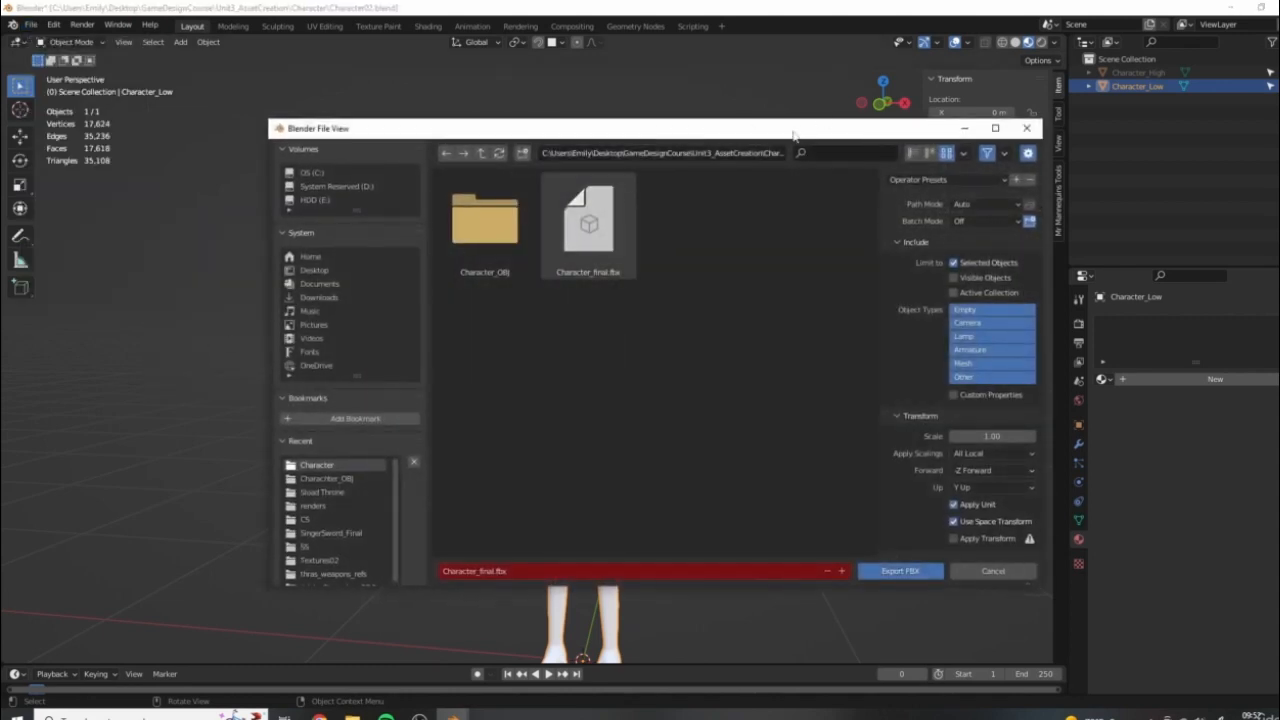
drag(688, 124, 701, 114)
click(645, 212)
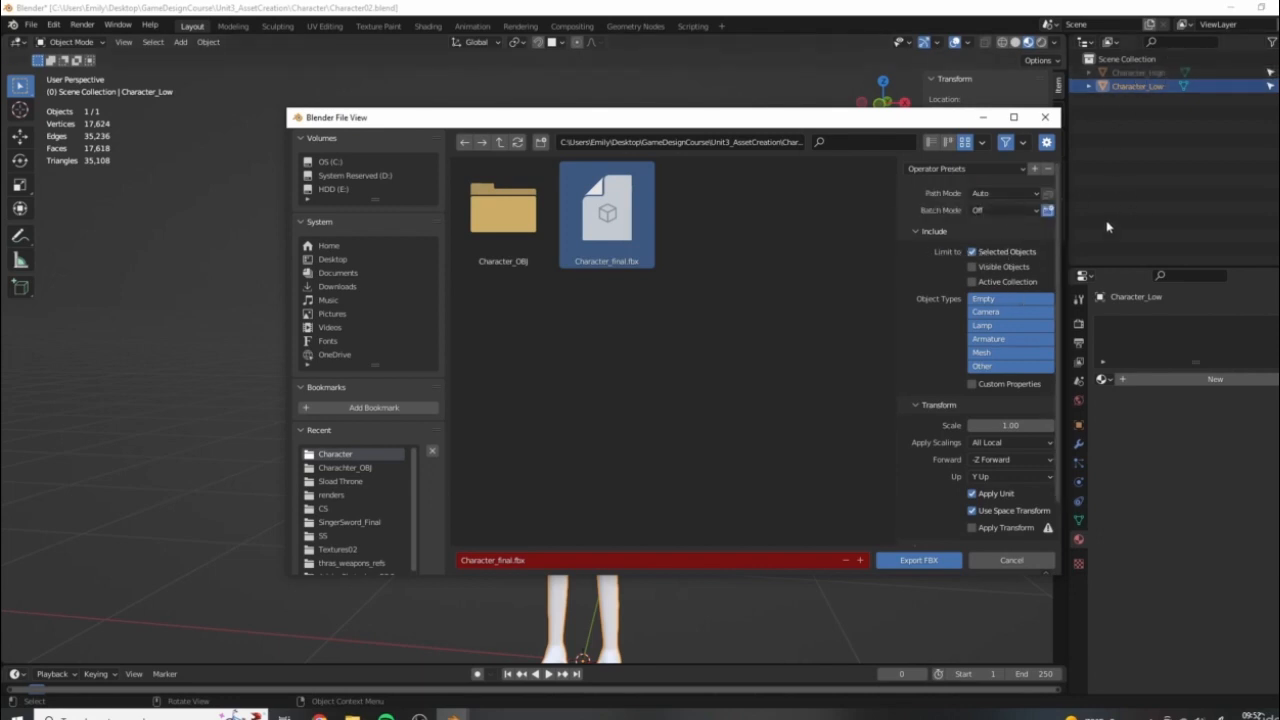
scroll(1010, 281, down, 2)
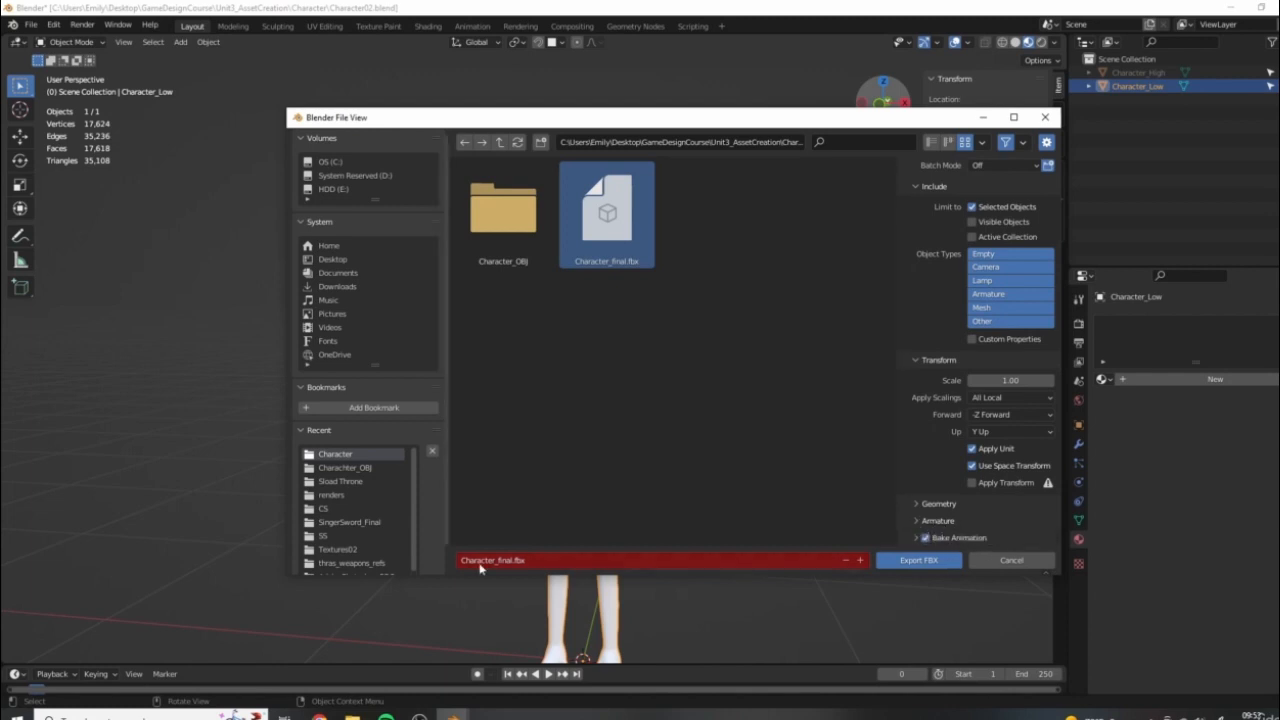
scroll(976, 454, up, 2)
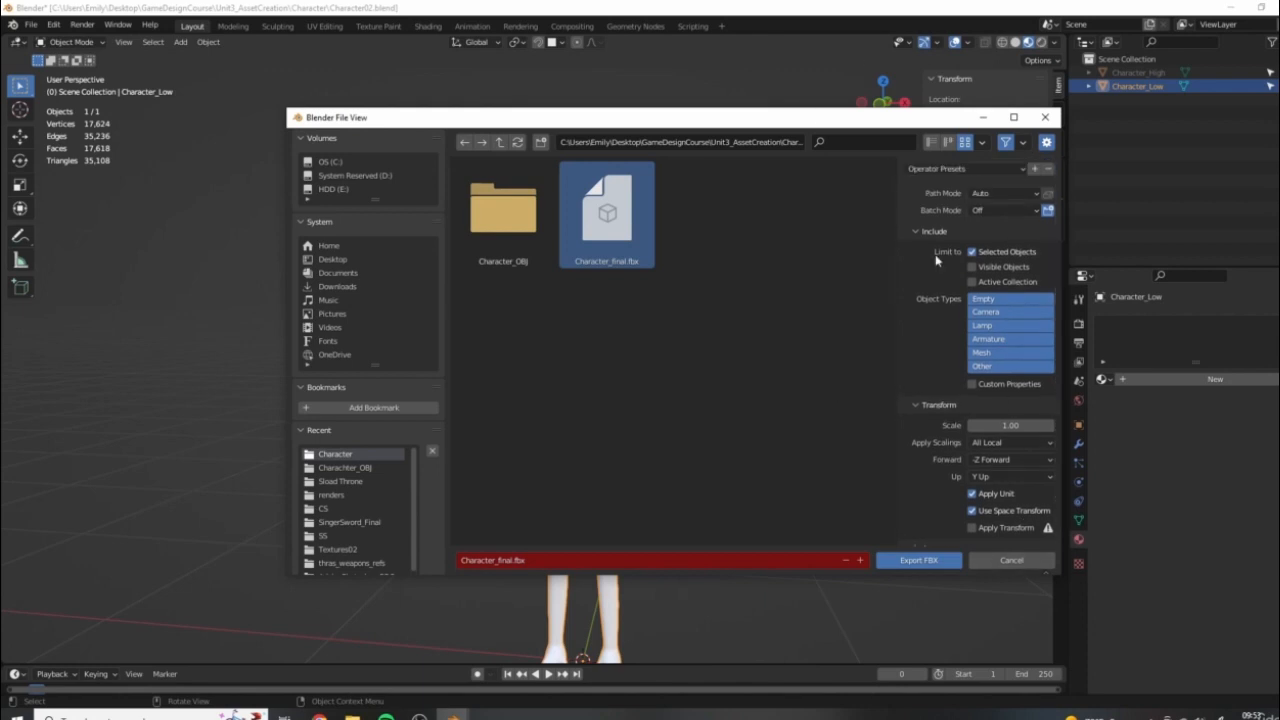
click(908, 562)
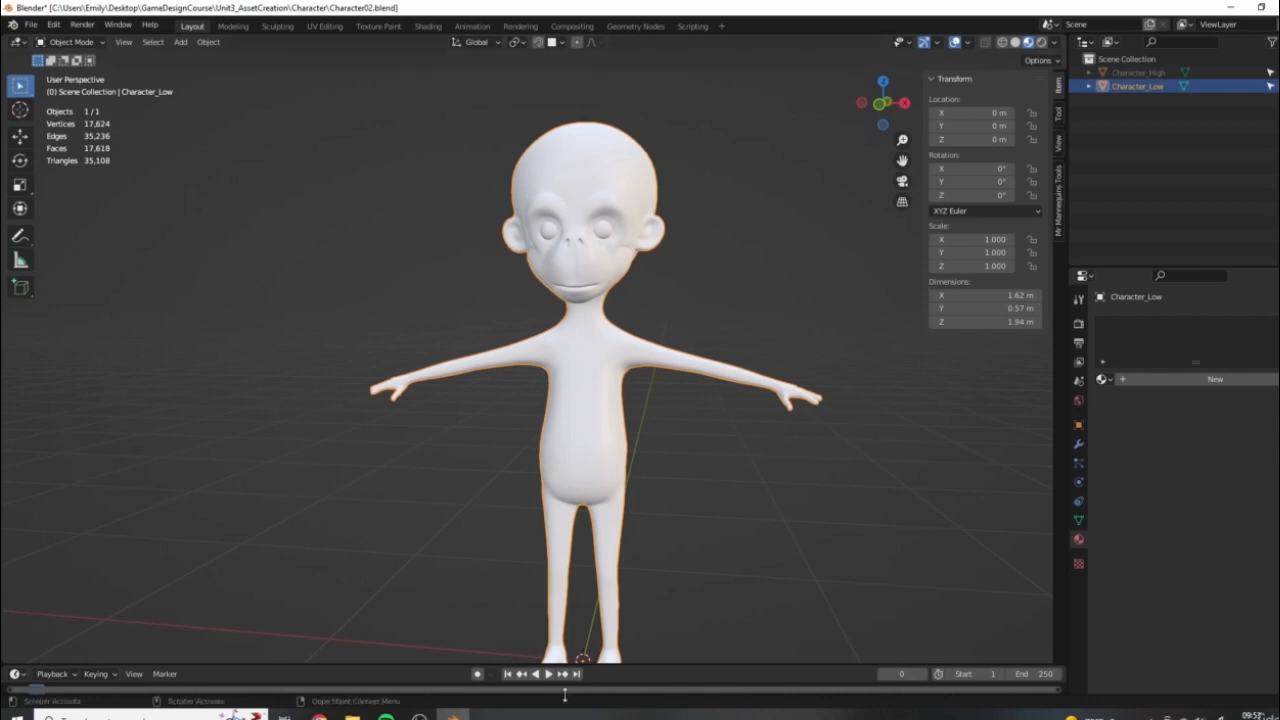
key(ctrl+s)
Switch to Mixamo in Chrome and upload Character_final.fbx from the Character folder as the character file
mouse_move(320, 716)
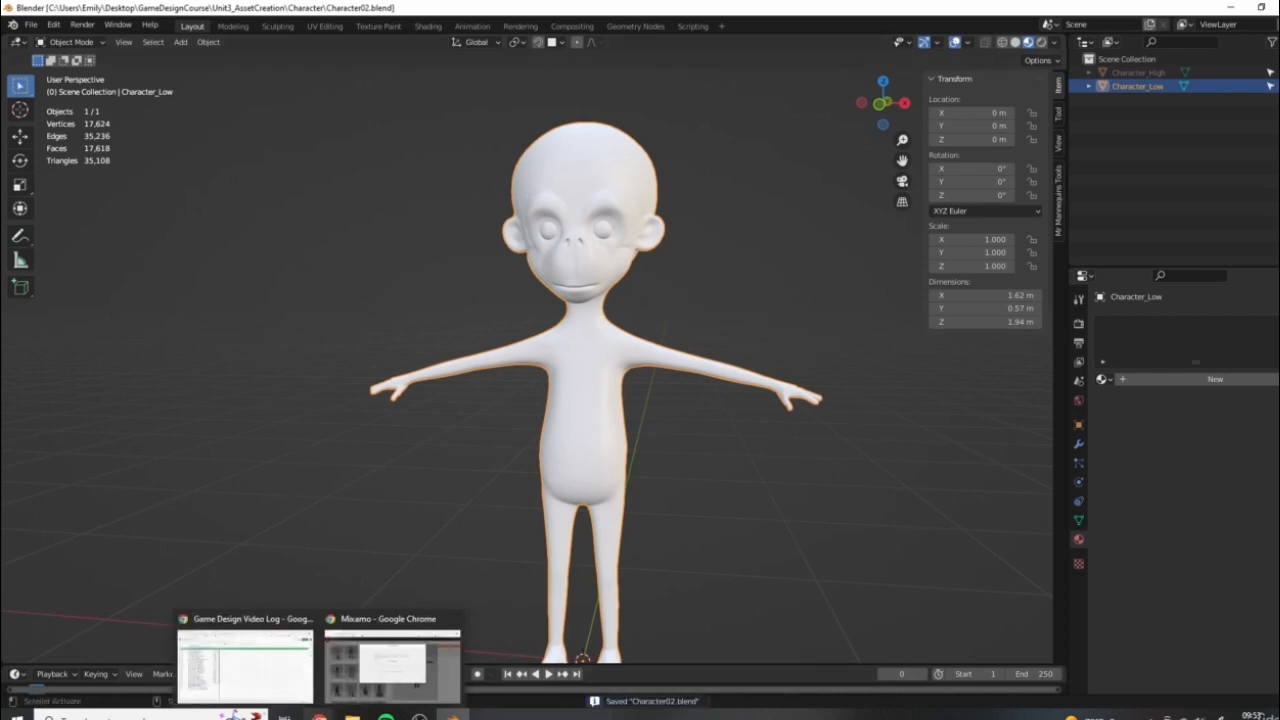
click(395, 665)
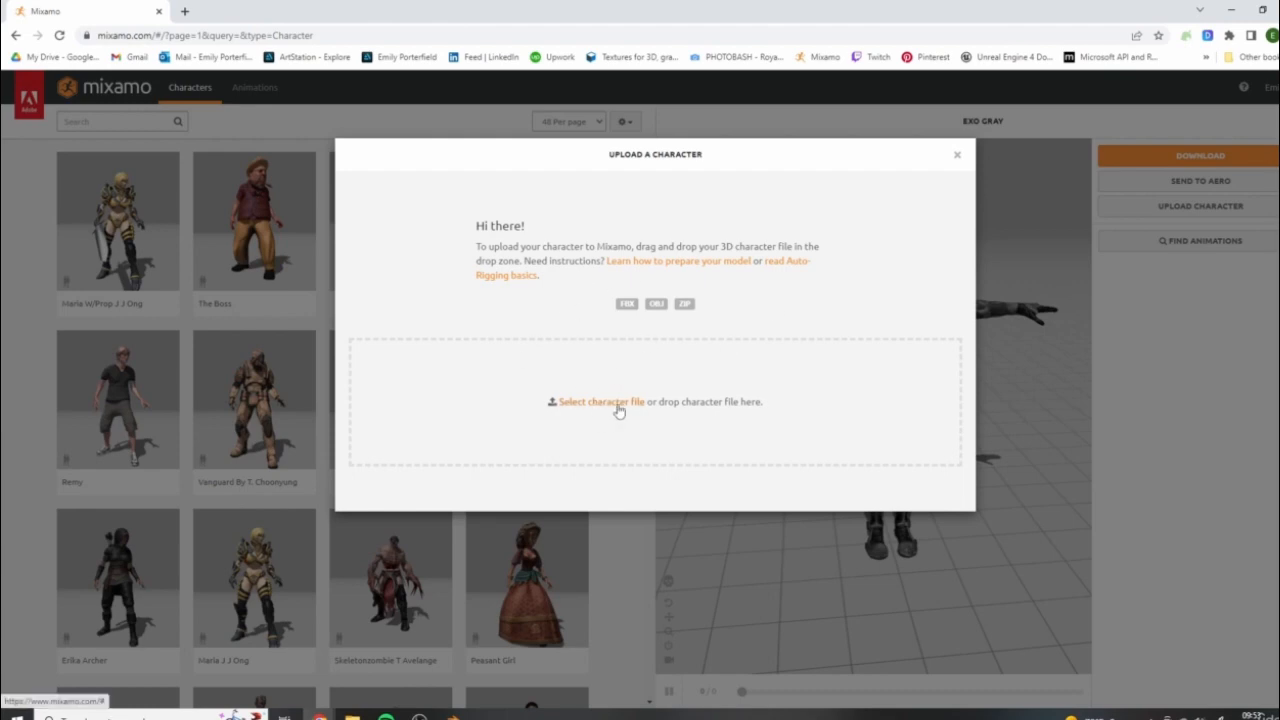
click(588, 402)
click(352, 716)
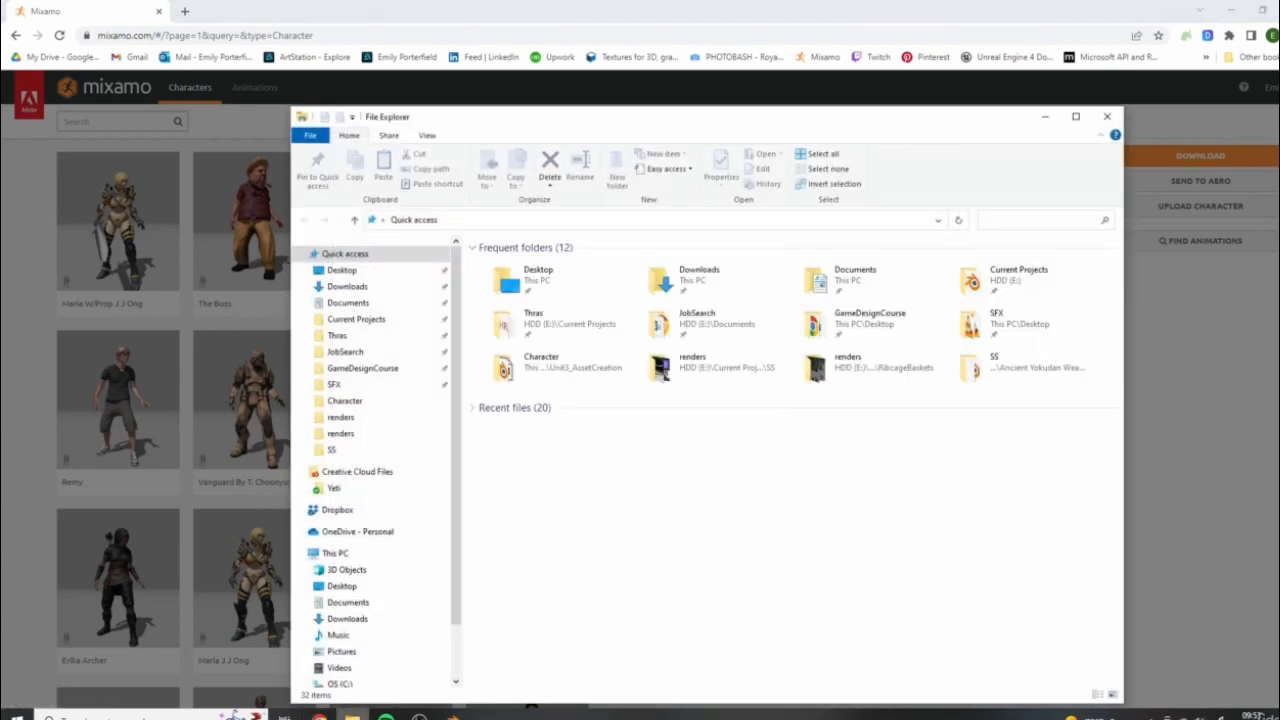
drag(915, 118, 1279, 180)
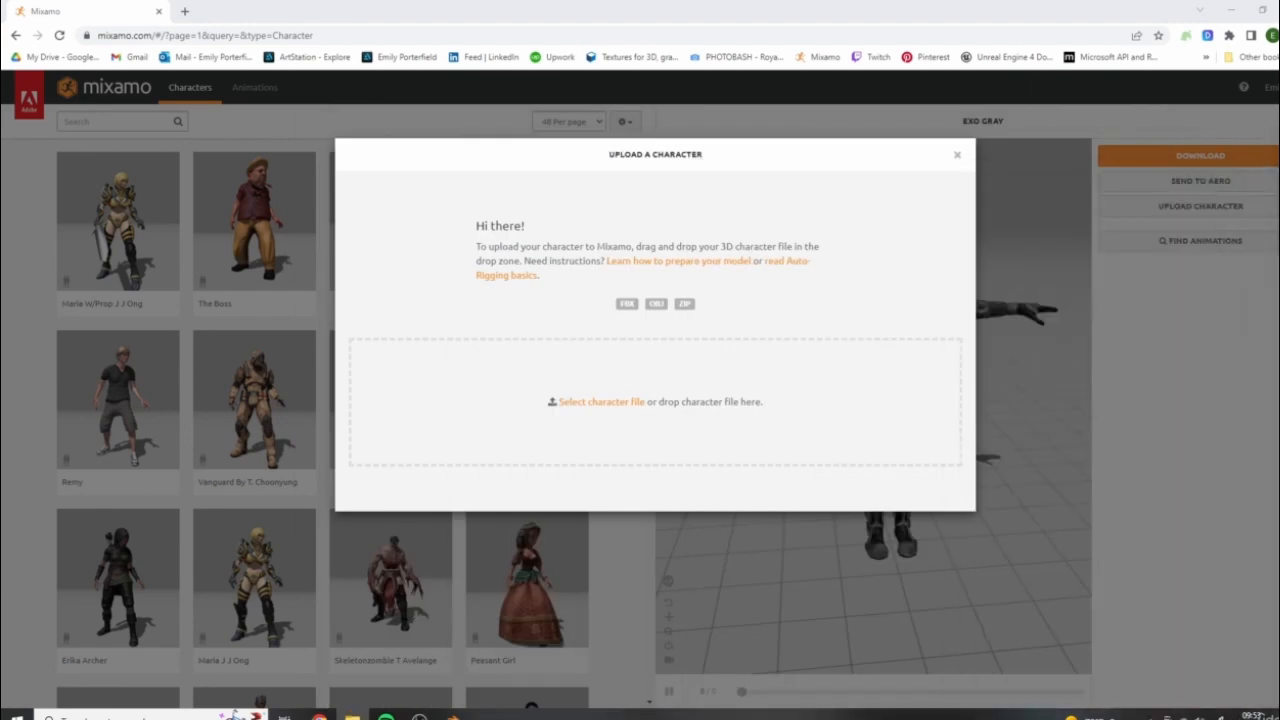
drag(1279, 180, 831, 403)
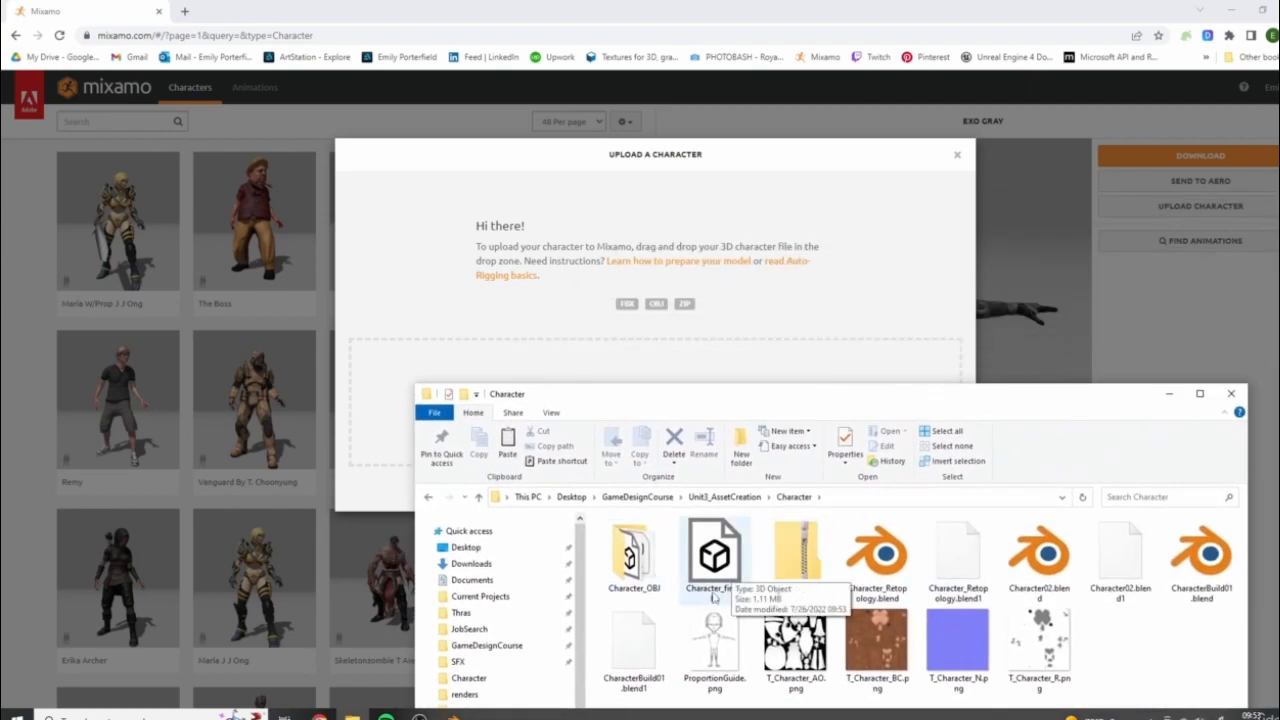
drag(697, 556, 768, 368)
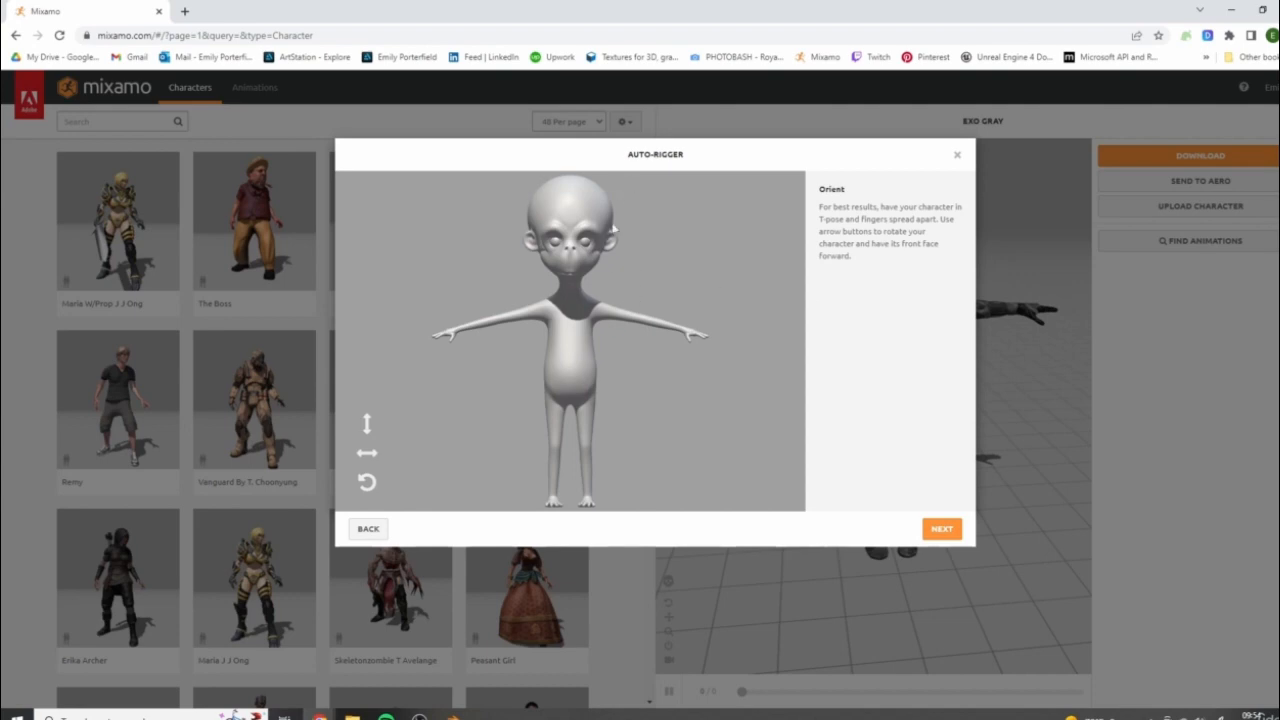
Try the auto-rigger's orientation controls by turning the monkey a full turn on the Z-axis and on the Y-axis
click(368, 482)
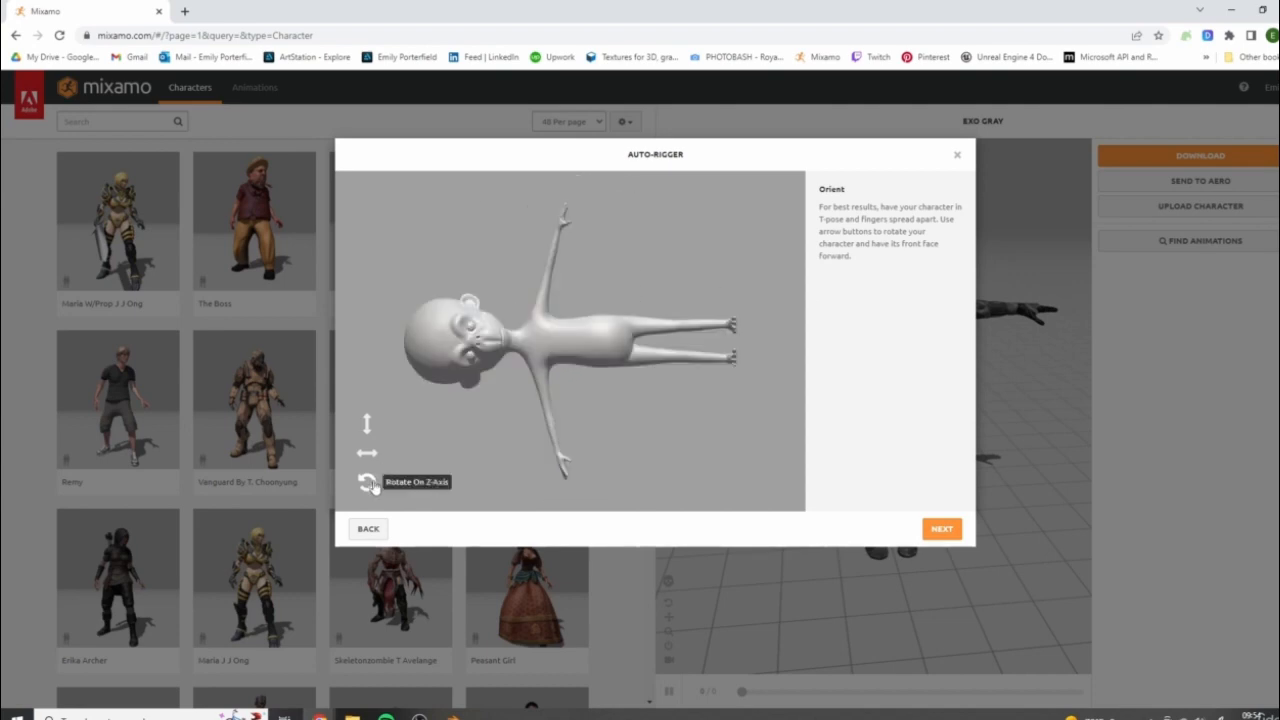
click(368, 482)
click(368, 482)
click(368, 483)
click(368, 454)
click(368, 454)
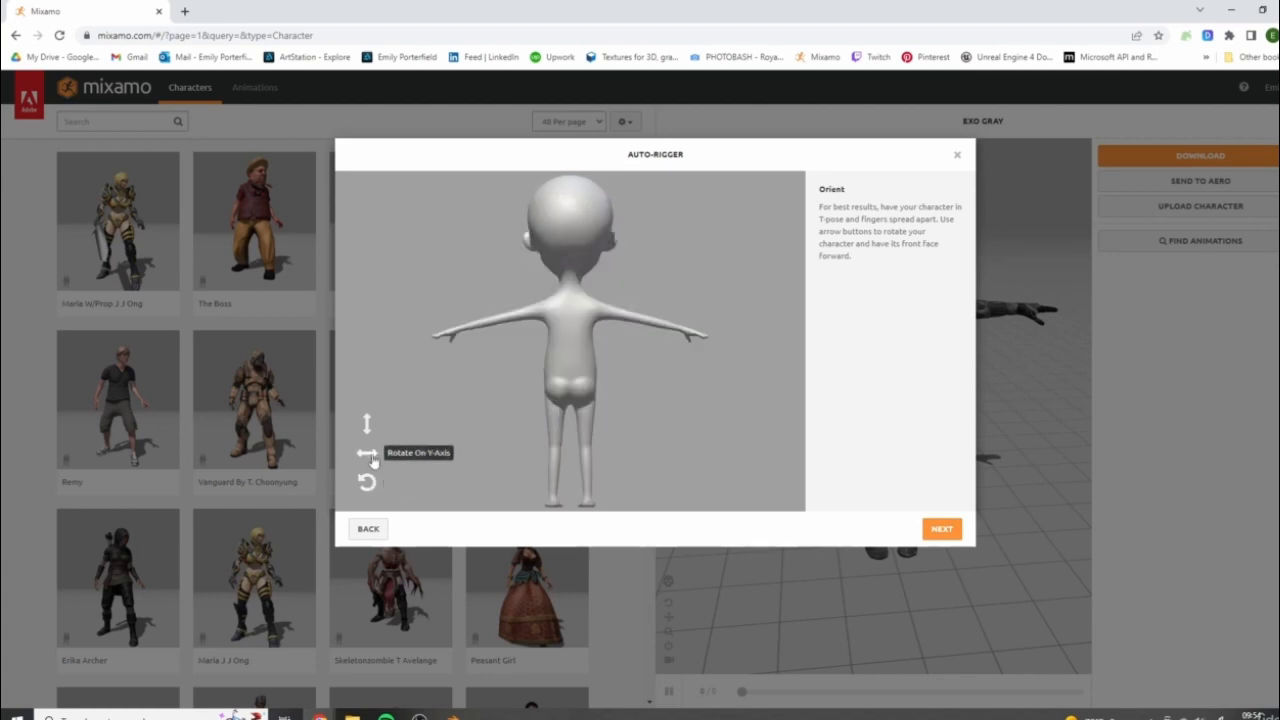
click(368, 454)
click(368, 454)
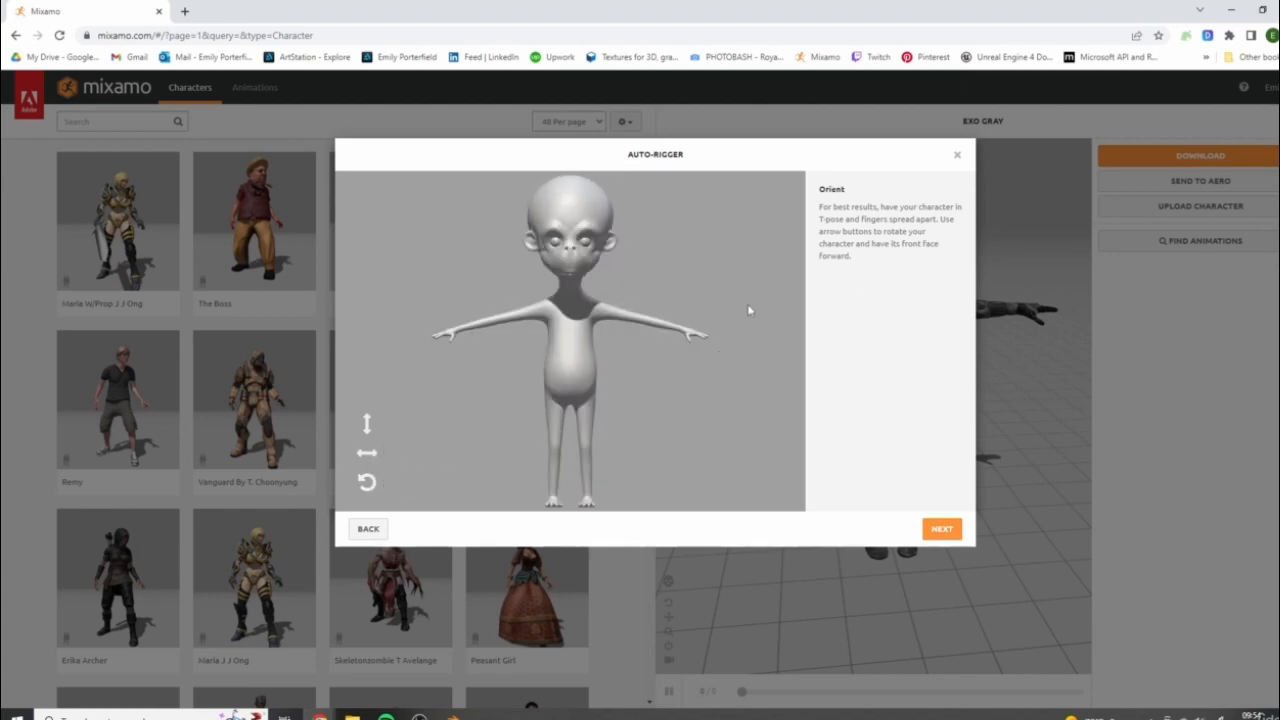
Accept the monkey's front-facing orientation and place the chin, wrist, elbow, knee and groin markers on its body
click(942, 529)
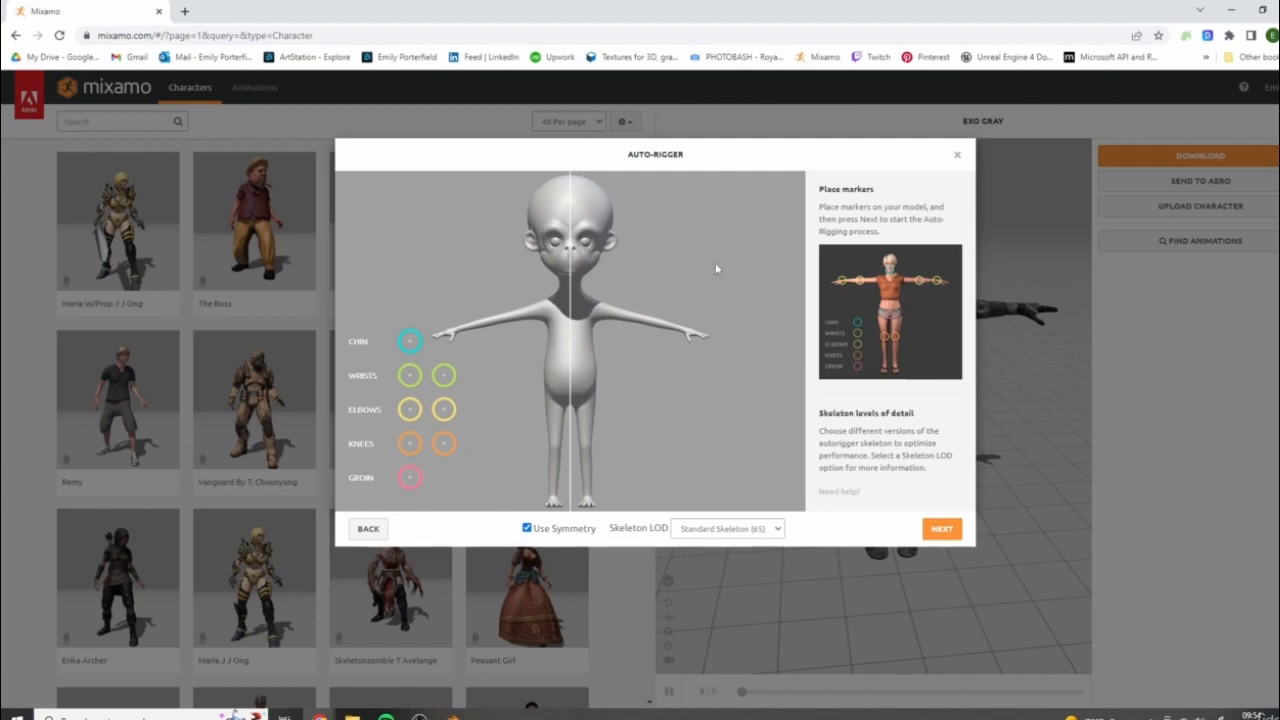
drag(414, 350, 572, 285)
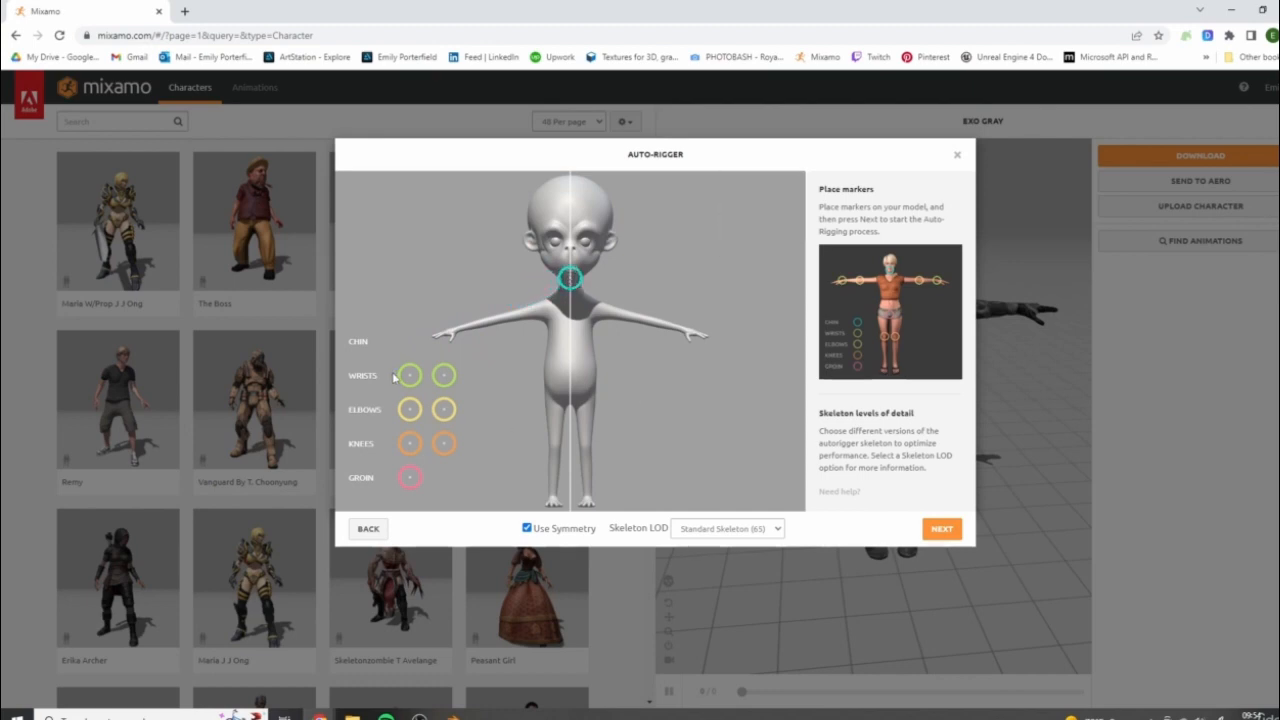
drag(410, 376, 458, 335)
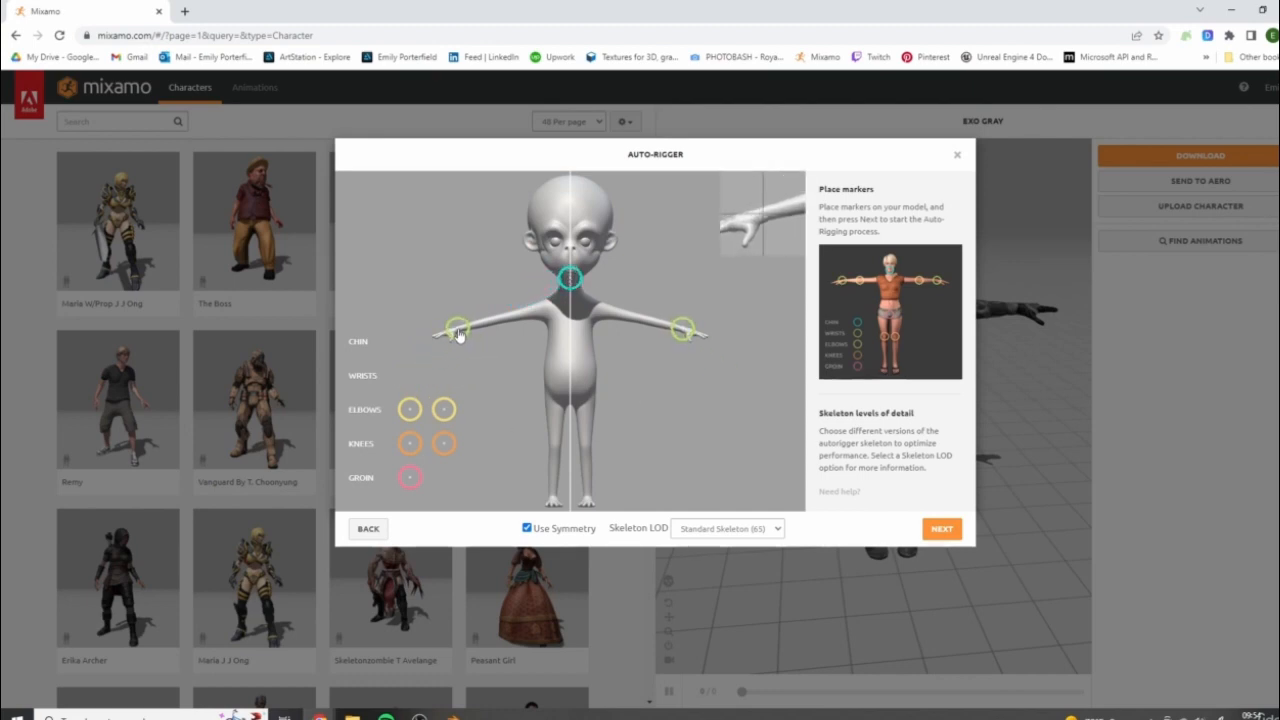
mouse_move(409, 410)
mouse_down()
mouse_move(466, 338)
mouse_move(499, 324)
mouse_up()
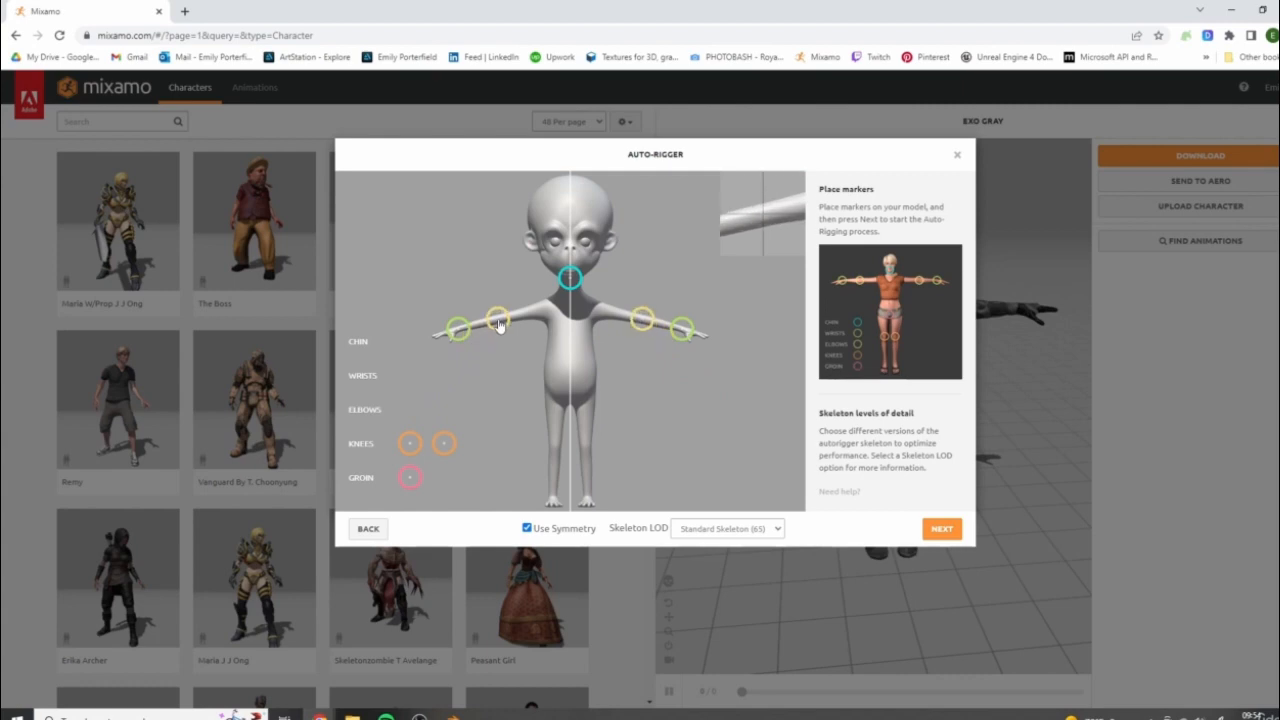
mouse_move(401, 449)
mouse_down()
mouse_move(566, 445)
mouse_move(558, 453)
mouse_up()
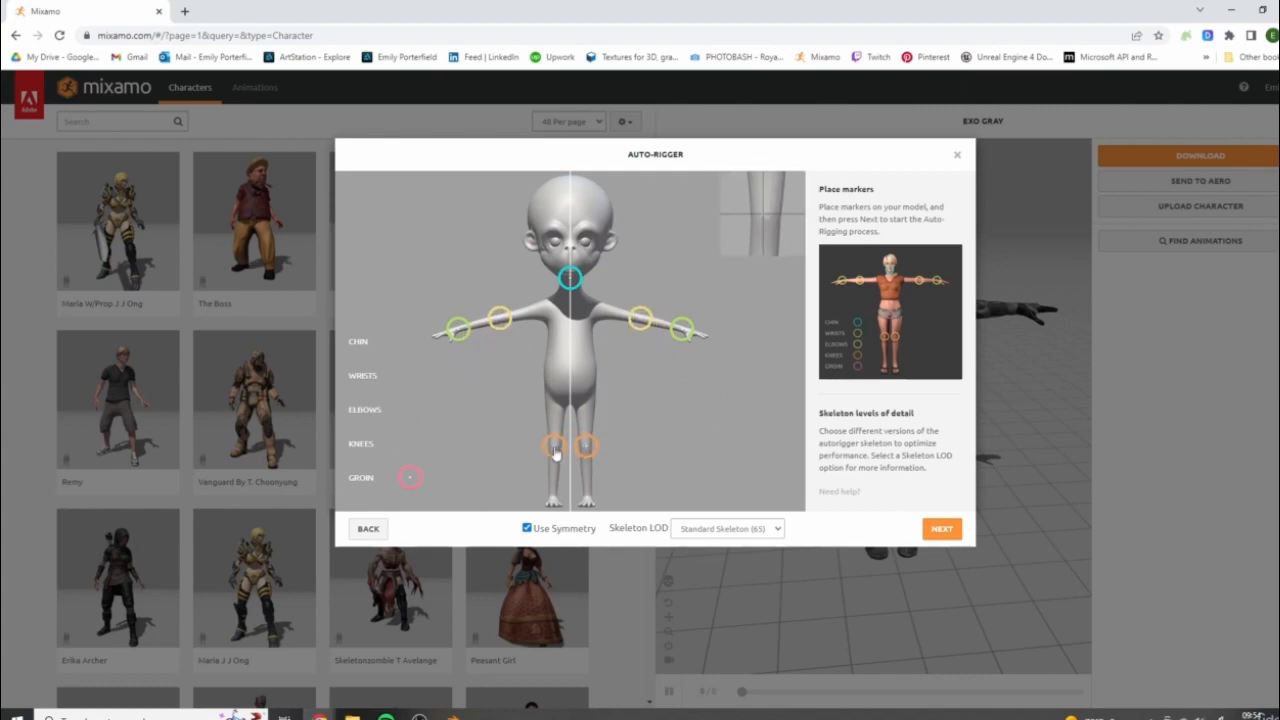
mouse_move(406, 483)
mouse_down()
mouse_move(571, 425)
mouse_move(570, 405)
mouse_up()
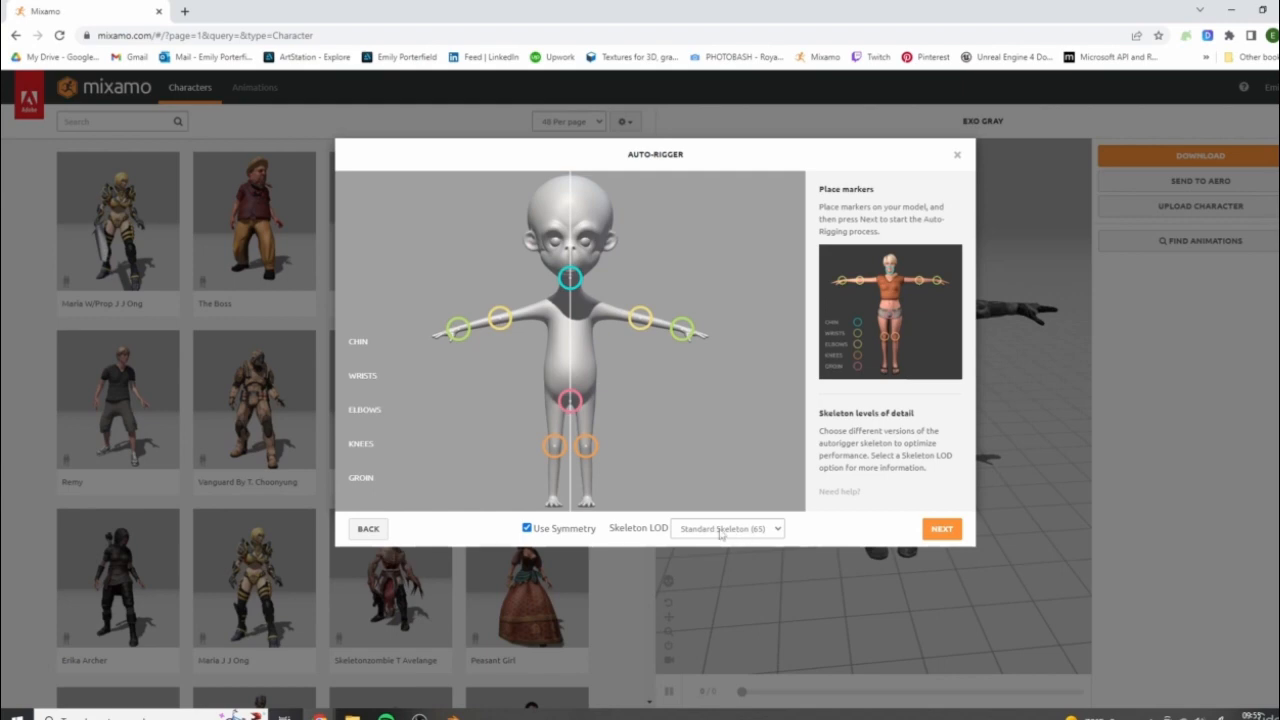
Keep the Standard Skeleton (65) level of detail and start auto-rigging the monkey with the placed markers
click(770, 530)
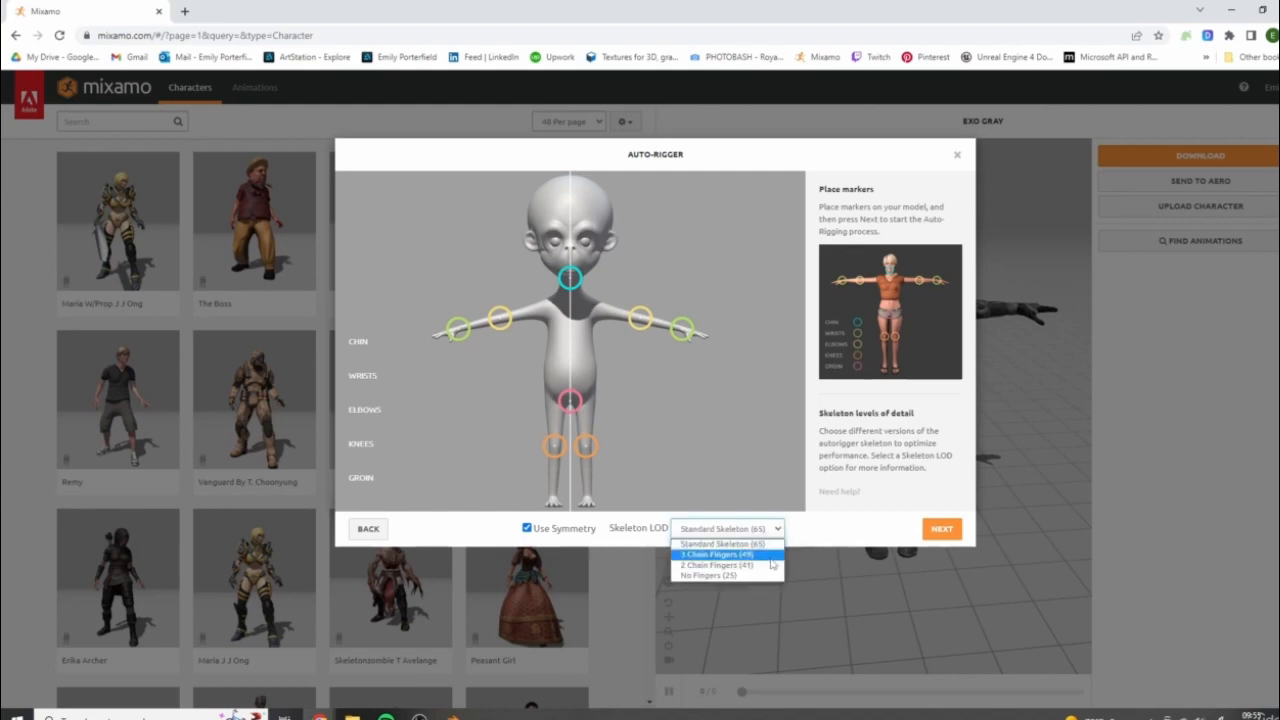
click(754, 550)
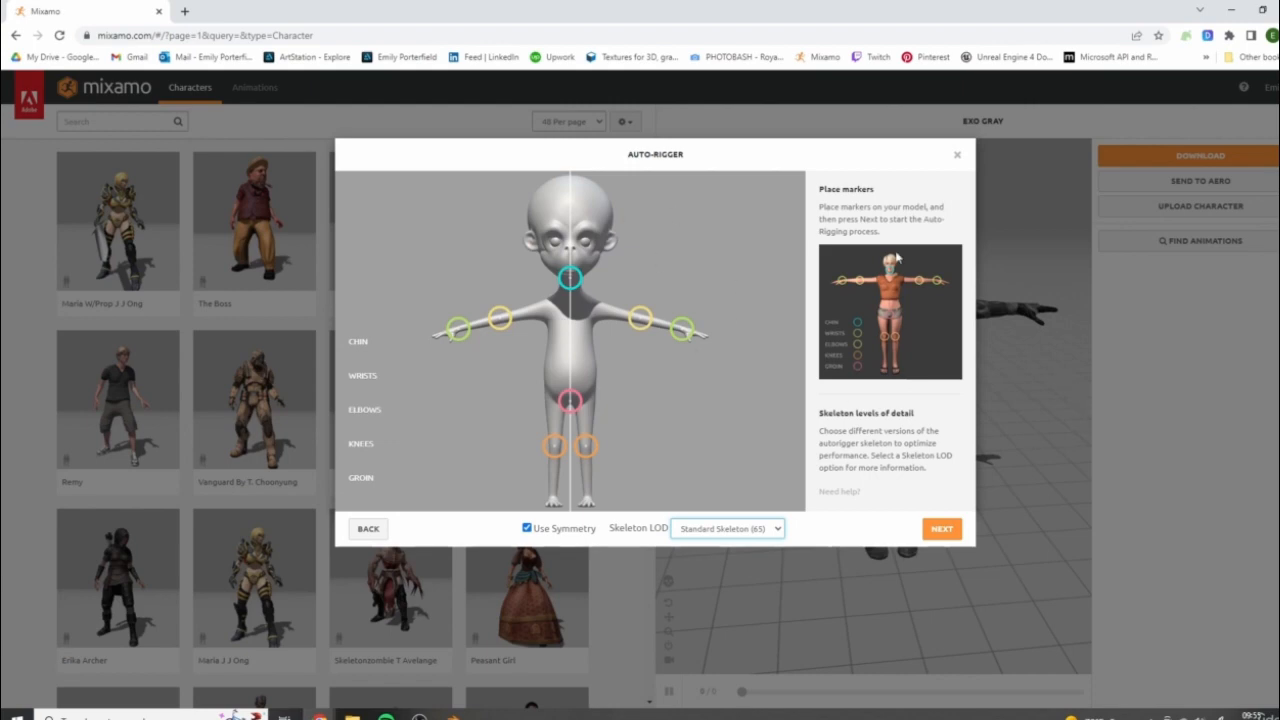
click(942, 529)
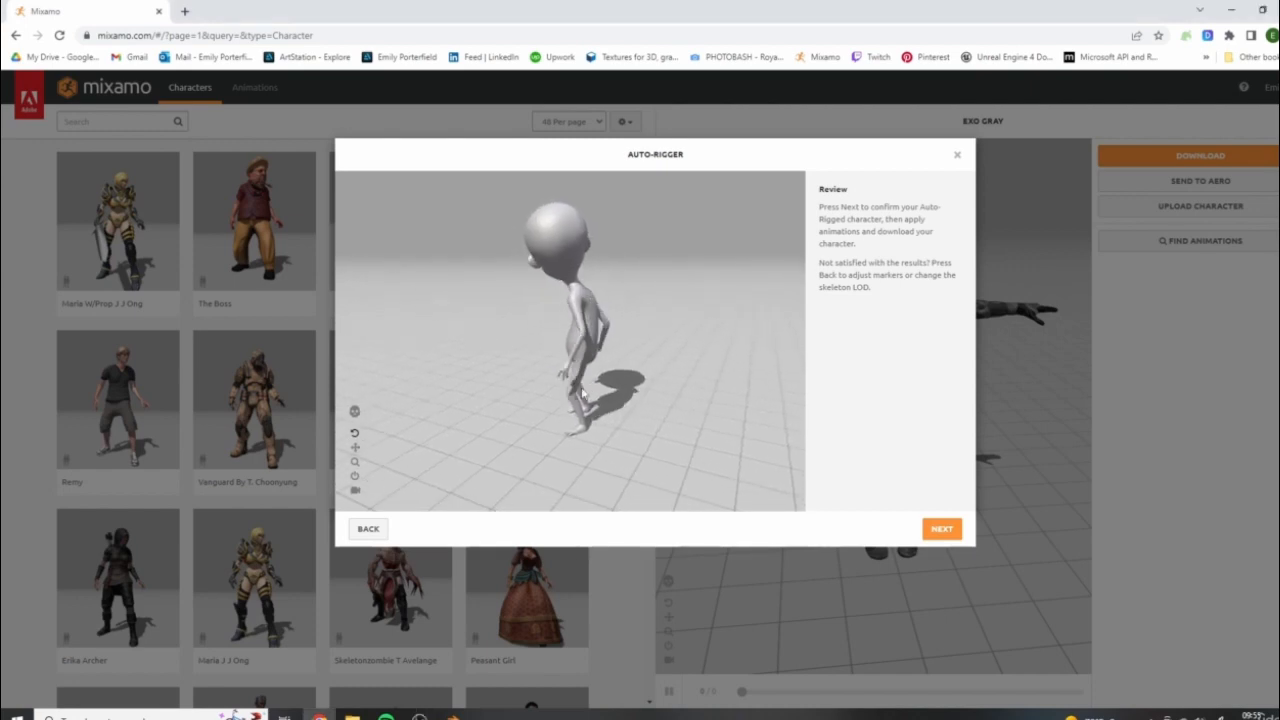
Examine the auto-rigged monkey's walking preview from all around, checking the head, arms, hands, legs and feet up close
drag(554, 394, 688, 291)
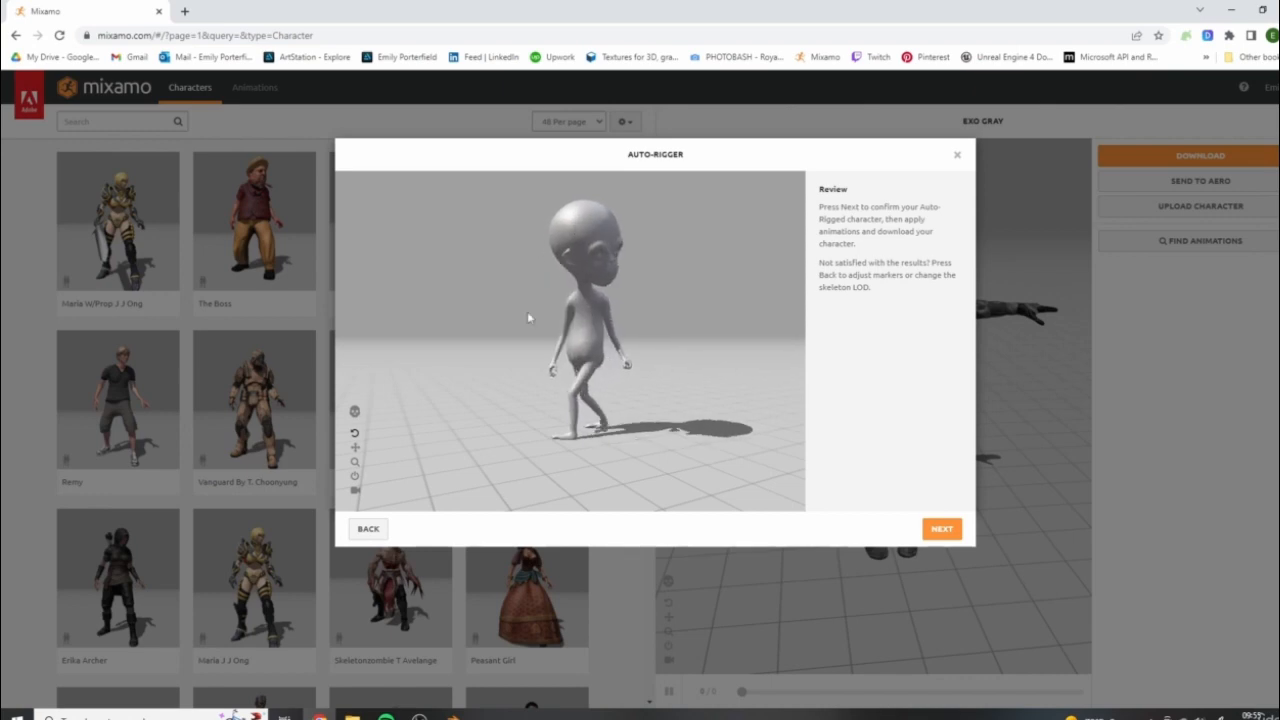
scroll(492, 276, up, 2)
drag(492, 276, 663, 268)
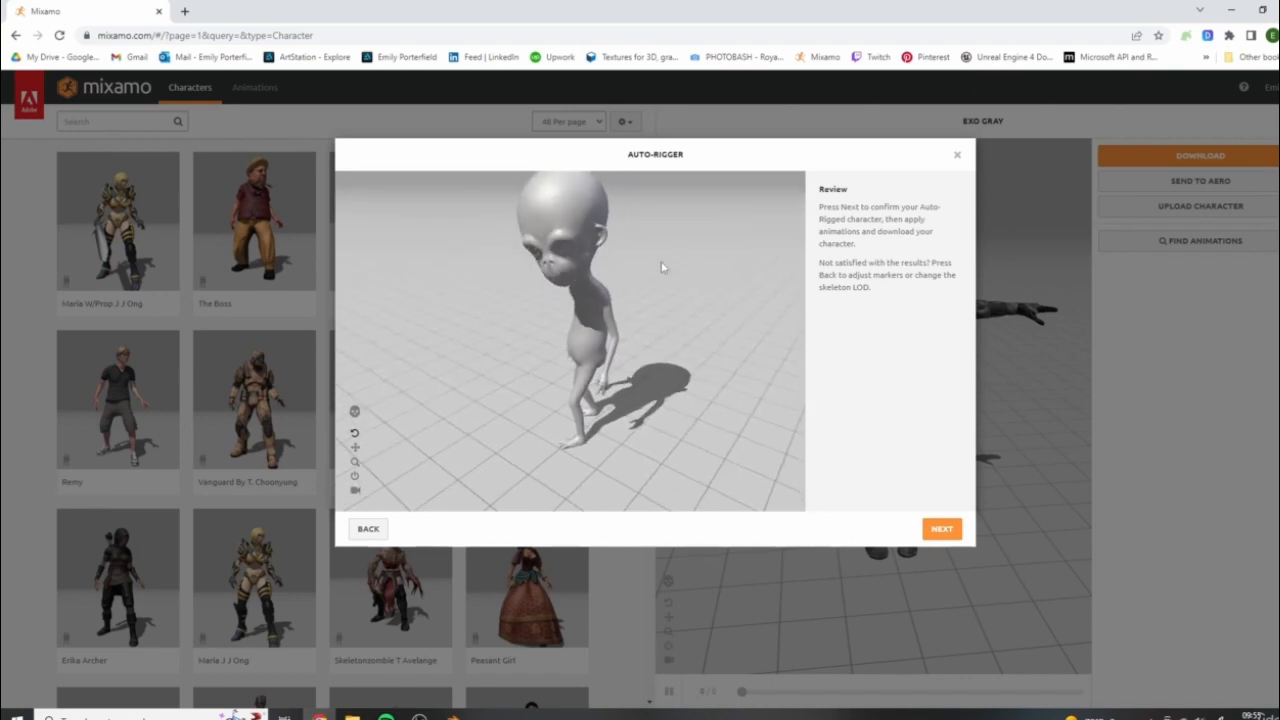
scroll(757, 240, down, 2)
drag(615, 478, 631, 360)
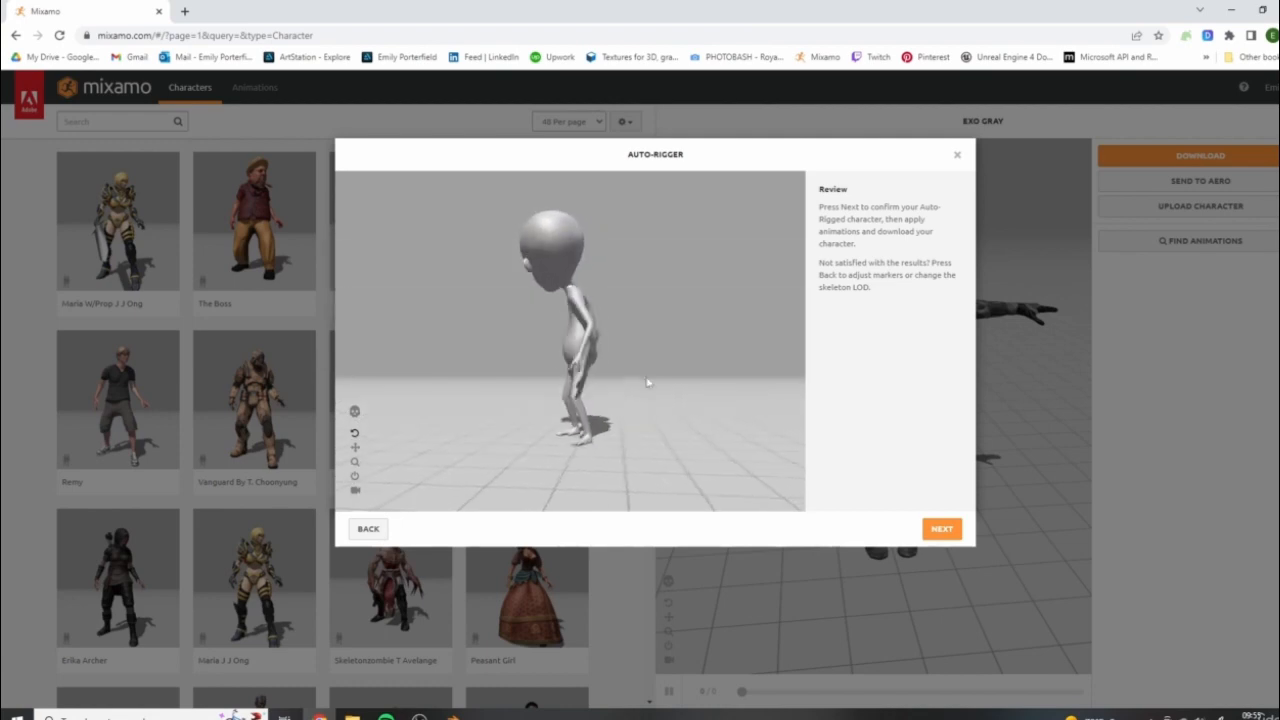
scroll(654, 400, up, 3)
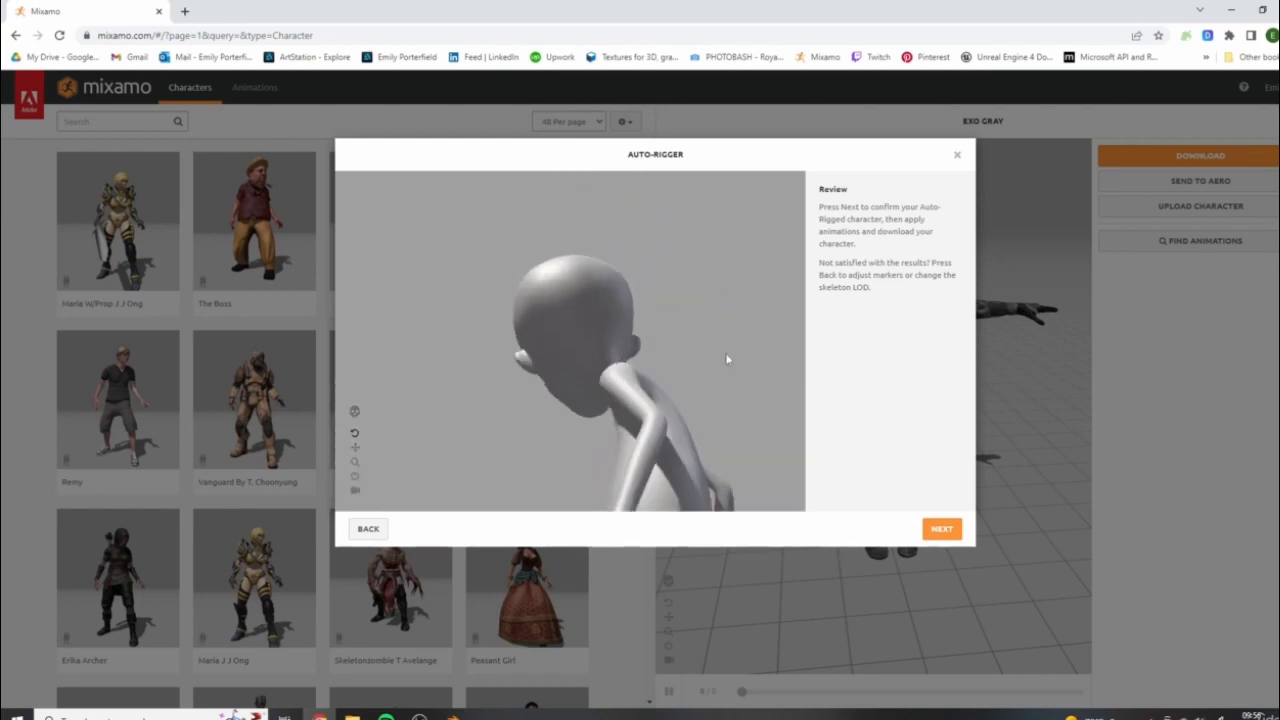
drag(740, 407, 769, 362)
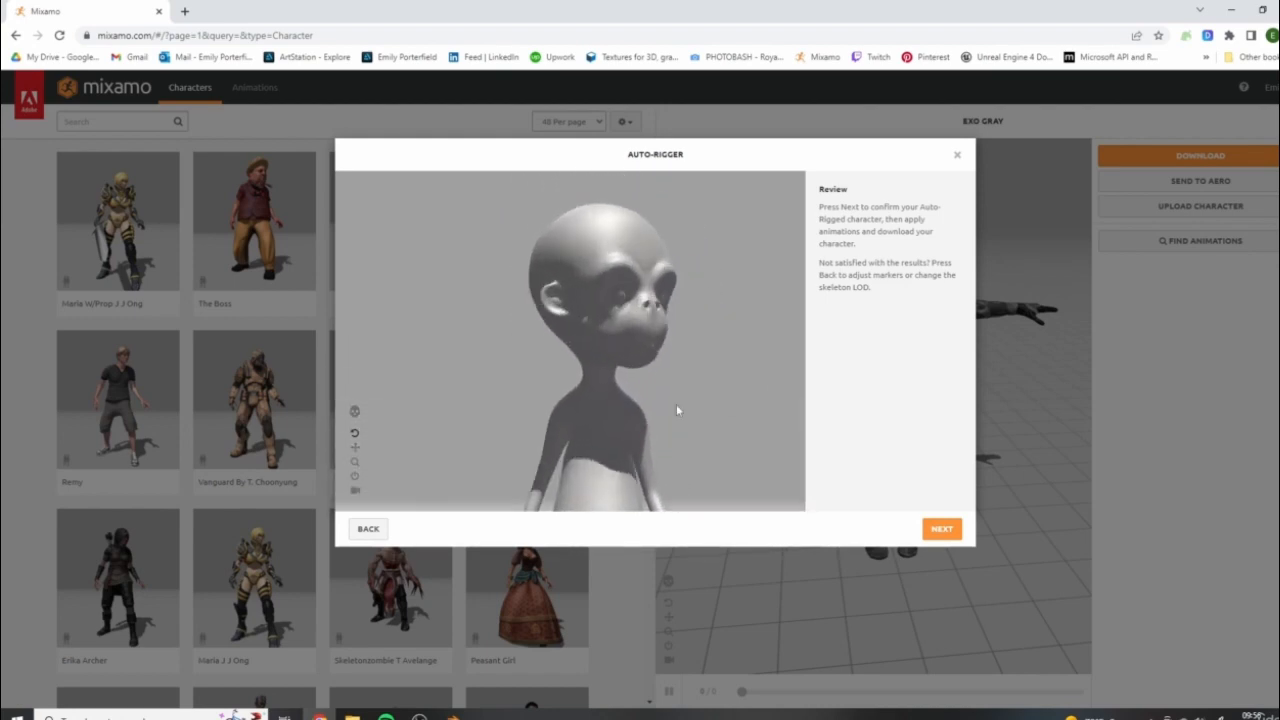
middle_drag(677, 414, 677, 356)
drag(677, 356, 690, 455)
drag(586, 247, 667, 274)
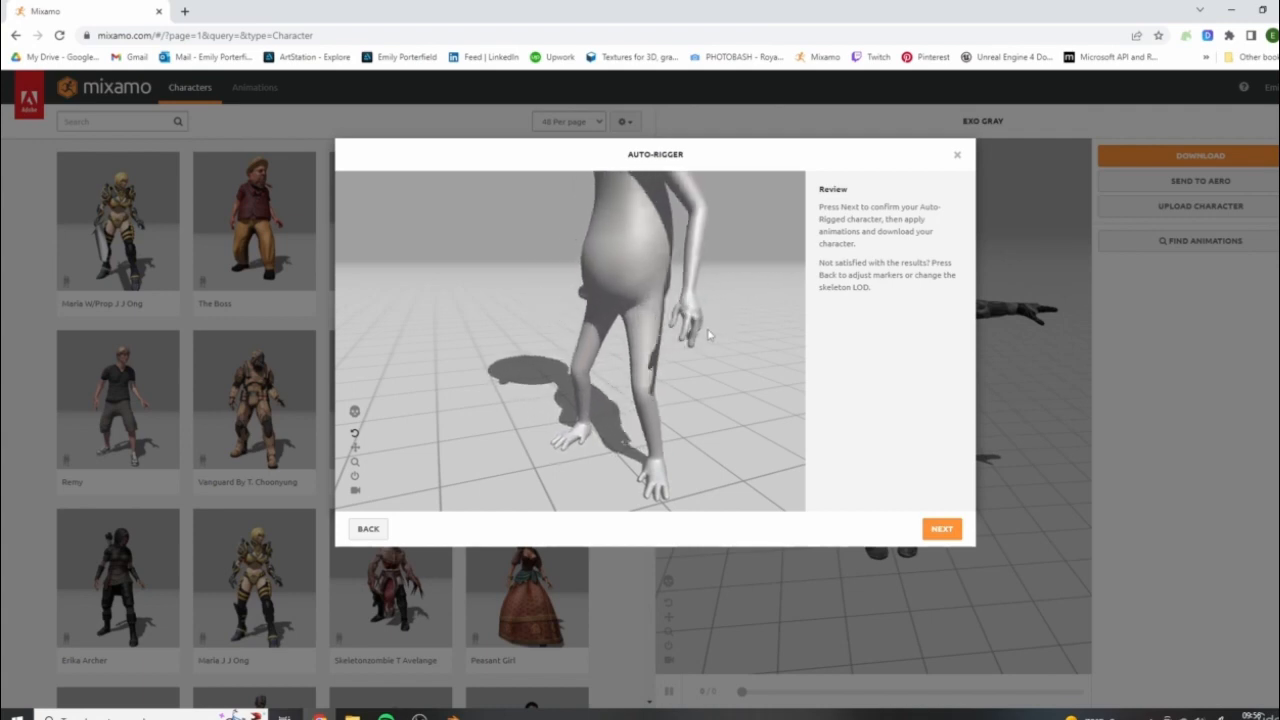
drag(686, 391, 759, 461)
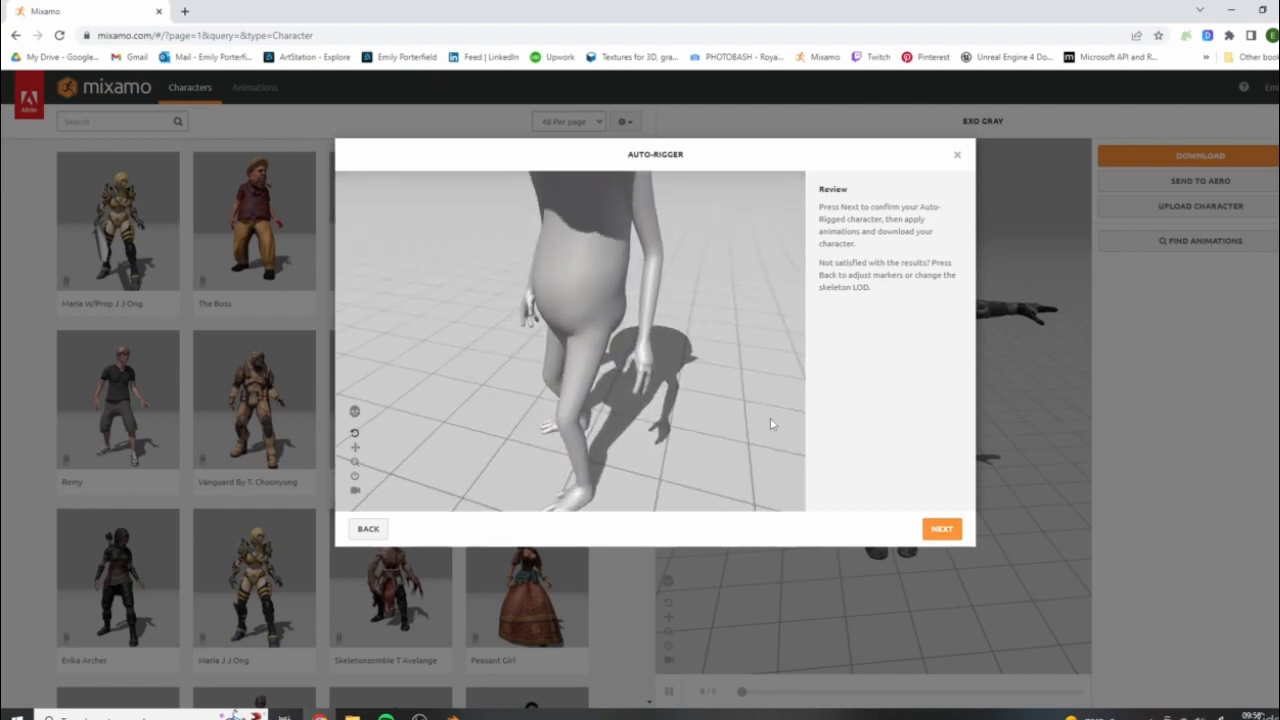
drag(770, 419, 770, 379)
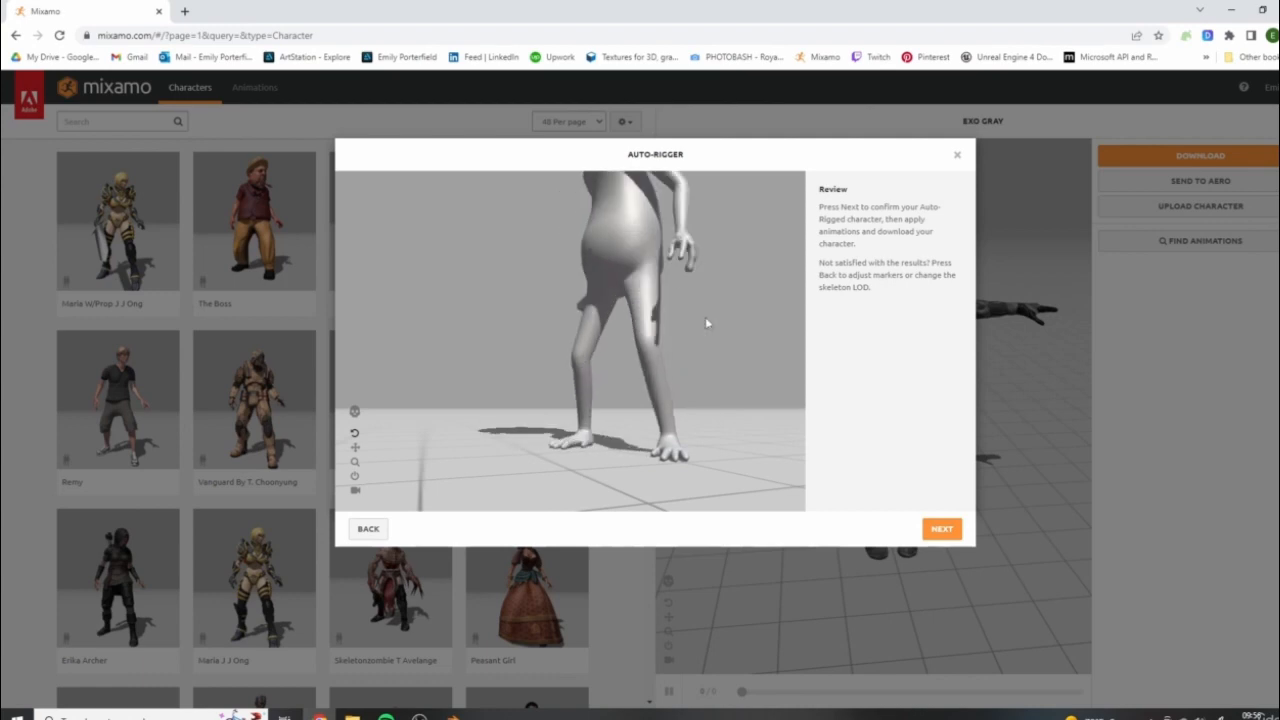
mouse_move(668, 309)
mouse_down()
mouse_move(660, 320)
mouse_move(654, 309)
mouse_up()
mouse_move(648, 353)
mouse_down()
mouse_move(634, 291)
mouse_move(640, 354)
mouse_move(652, 358)
mouse_up()
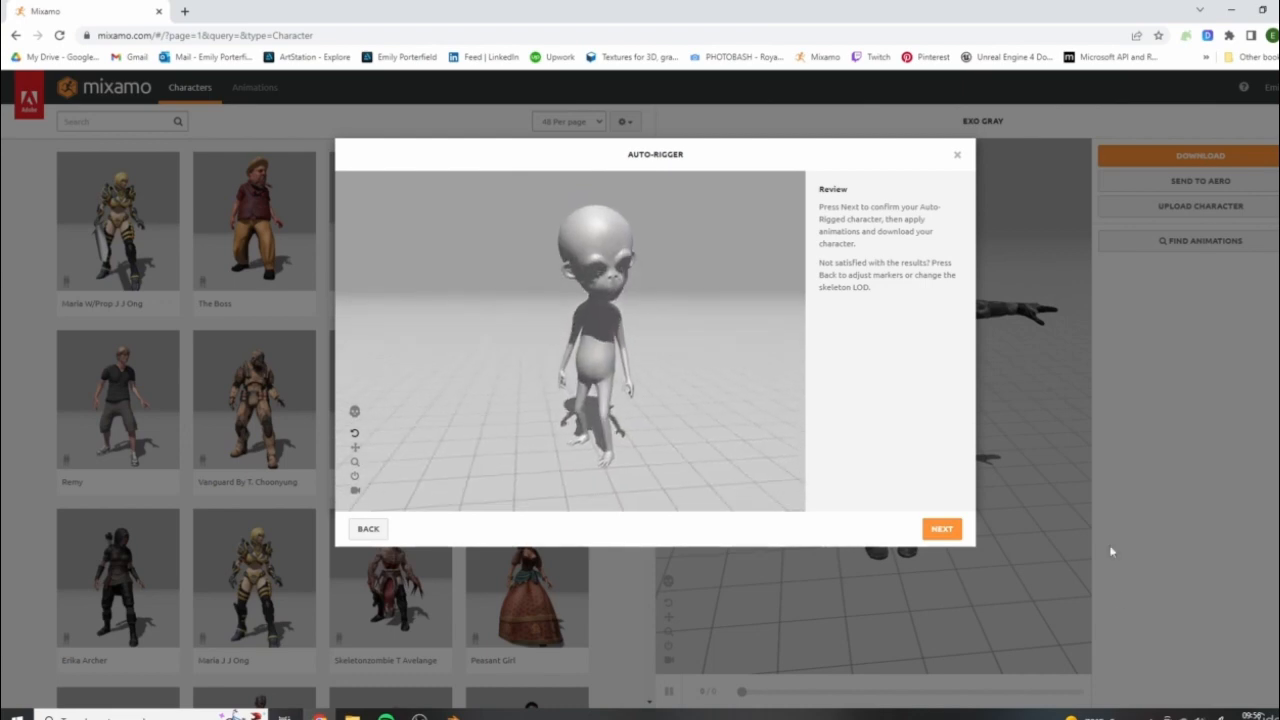
Accept the auto-rigged monkey as the current character, view it from several angles and open the animation library
click(940, 529)
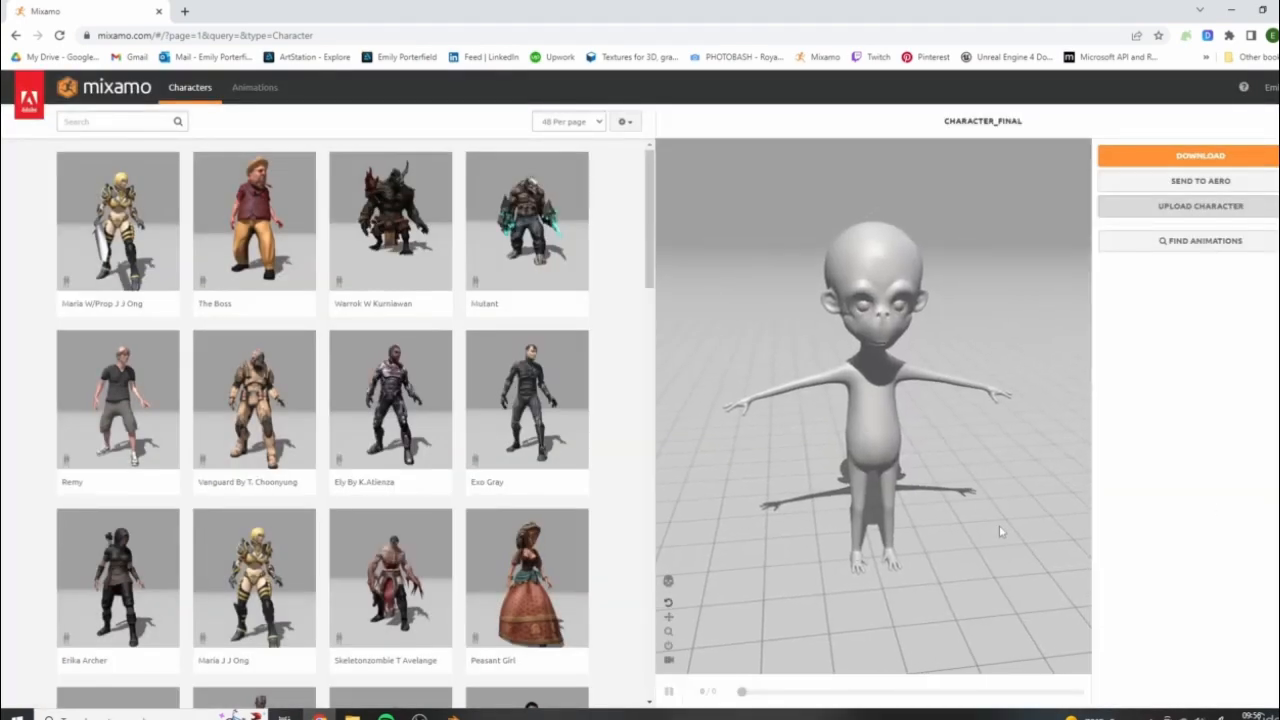
drag(999, 531, 879, 334)
drag(826, 567, 938, 300)
drag(946, 490, 797, 348)
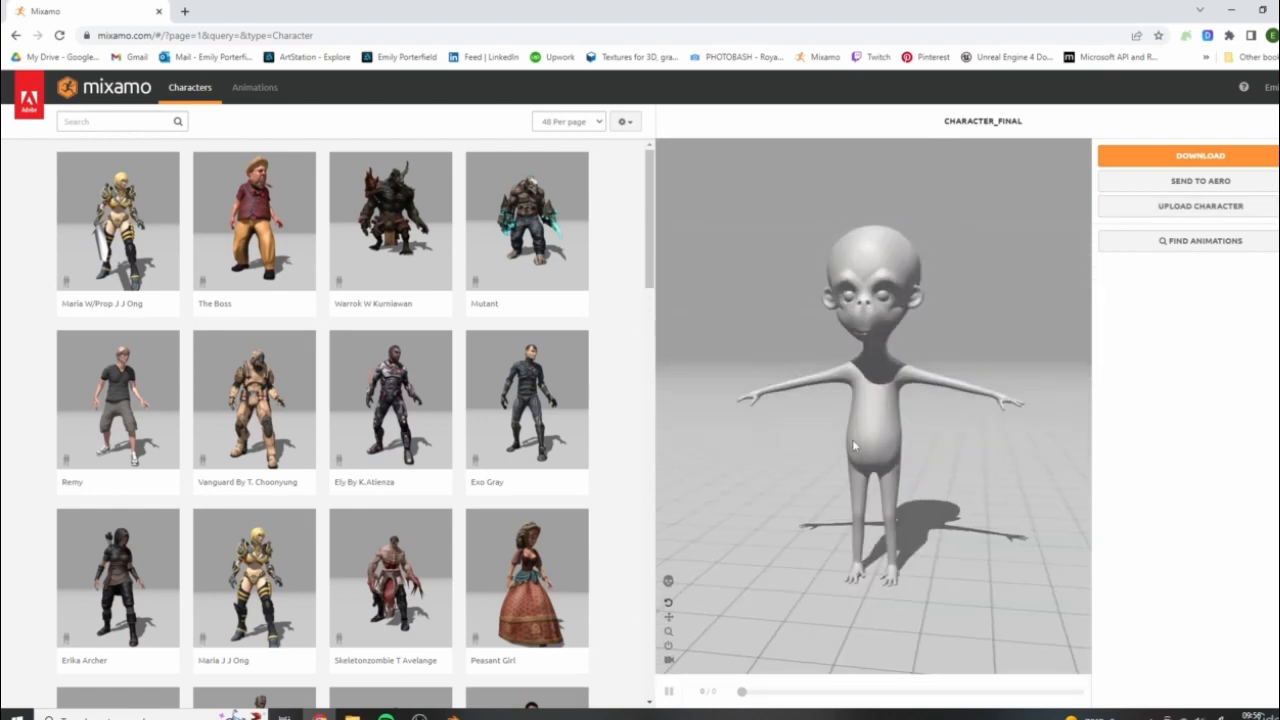
click(255, 88)
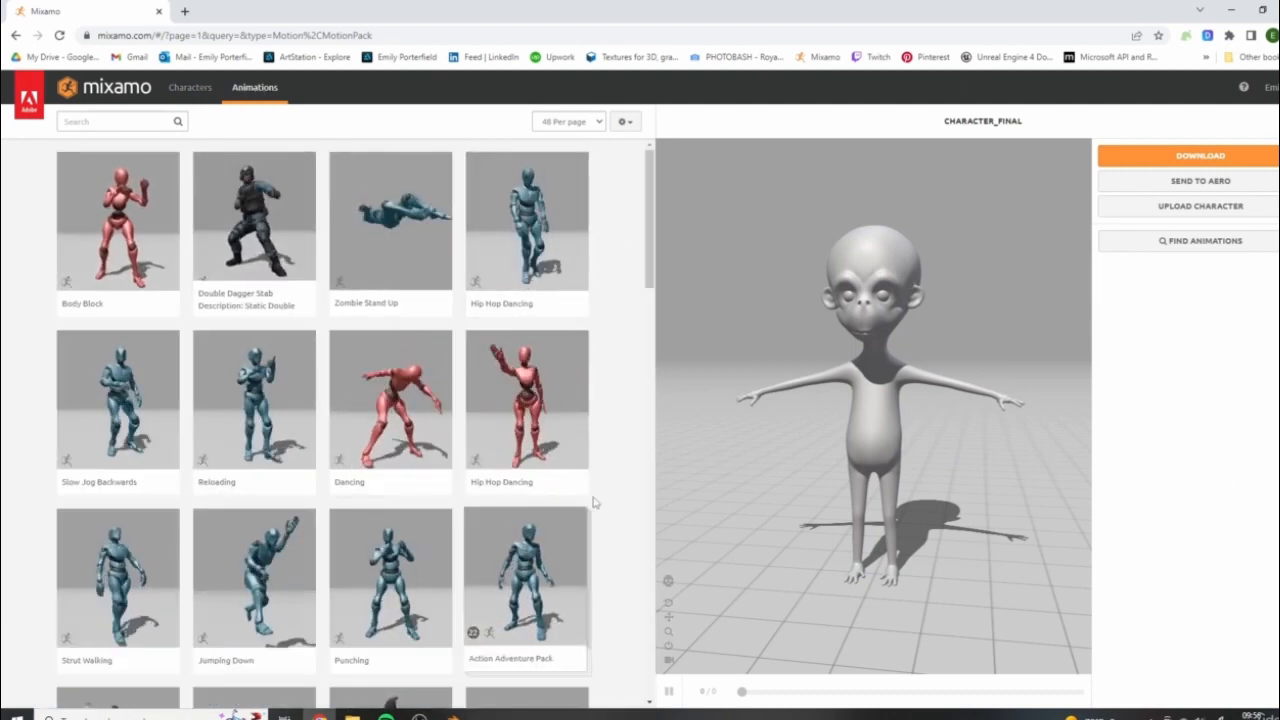
Try the Dancing, Action Adventure Pack and Punching animations on the monkey
click(378, 418)
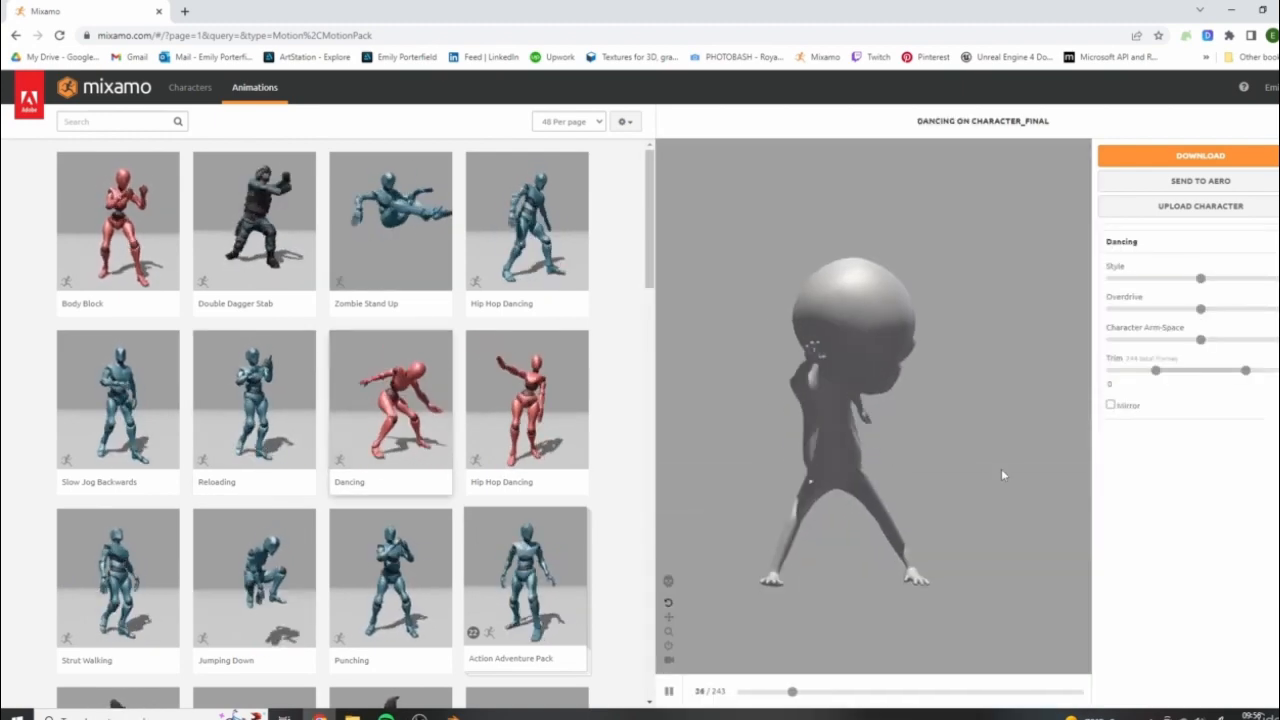
click(522, 578)
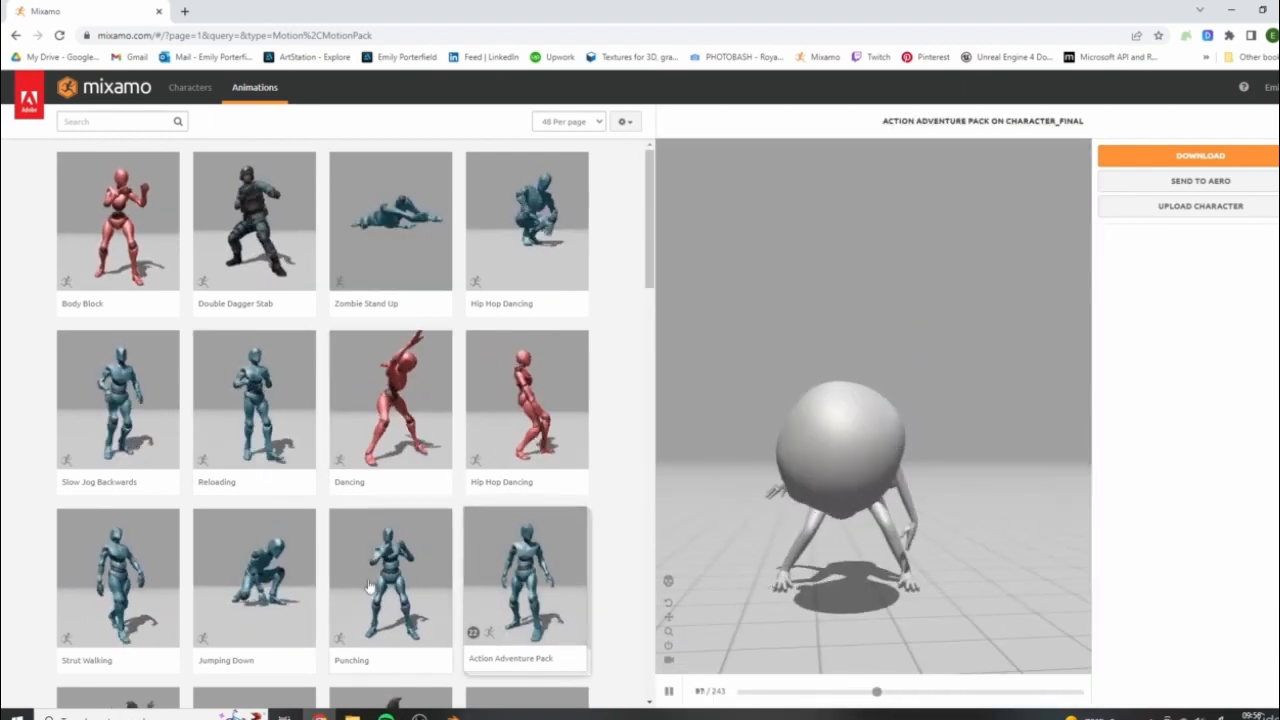
click(391, 580)
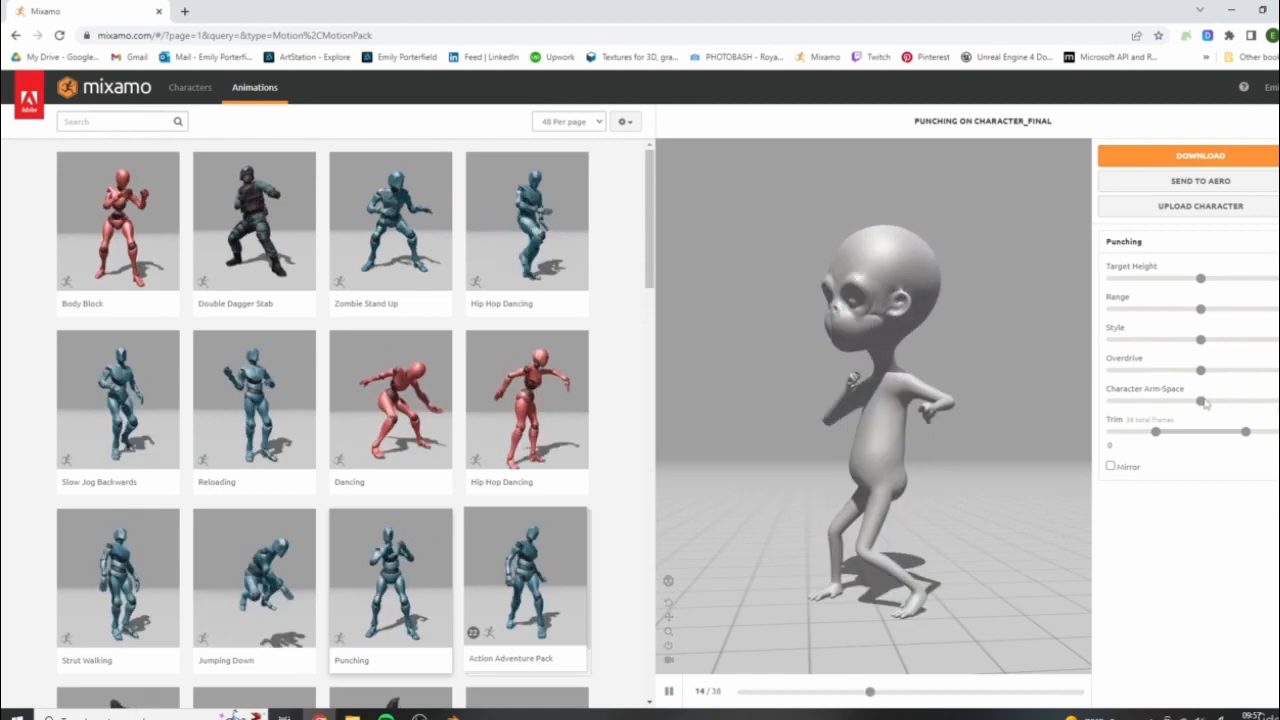
Apply the Dancing animation to the monkey, increase Character Arm-Space and try Style at its low and high extremes
click(390, 400)
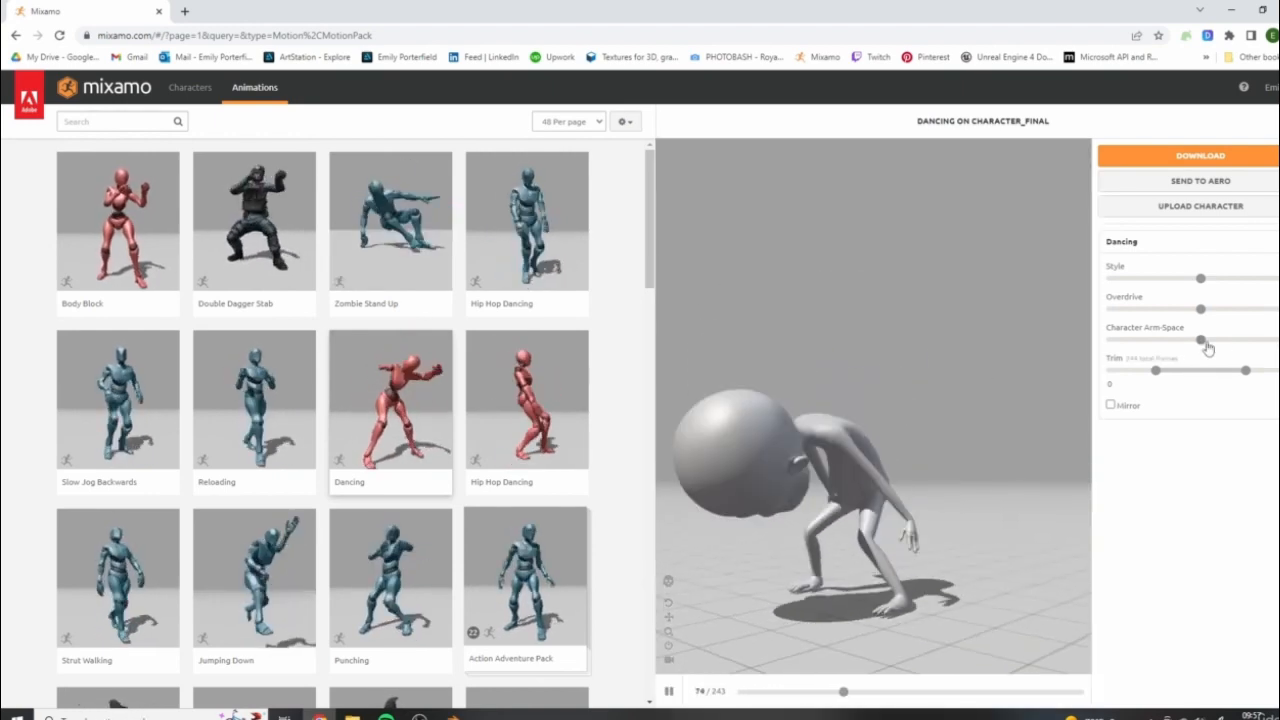
drag(1200, 339, 1238, 339)
drag(1200, 279, 1118, 279)
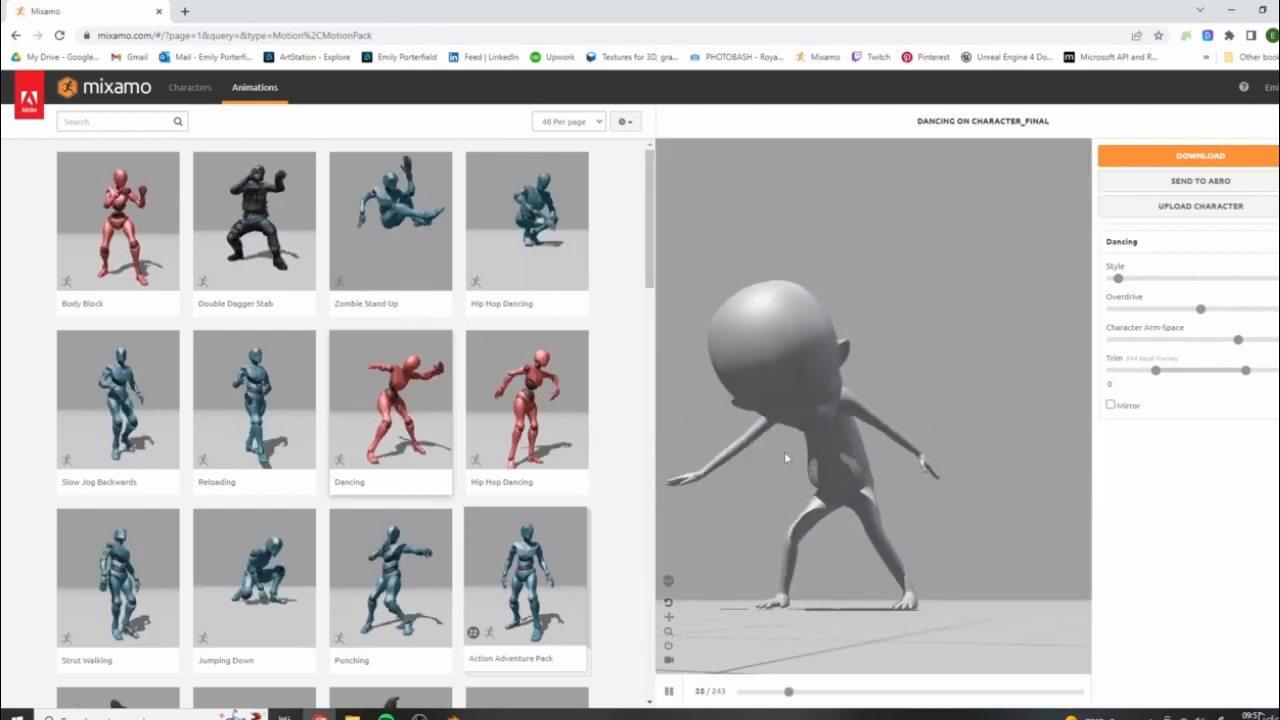
drag(1118, 279, 1279, 283)
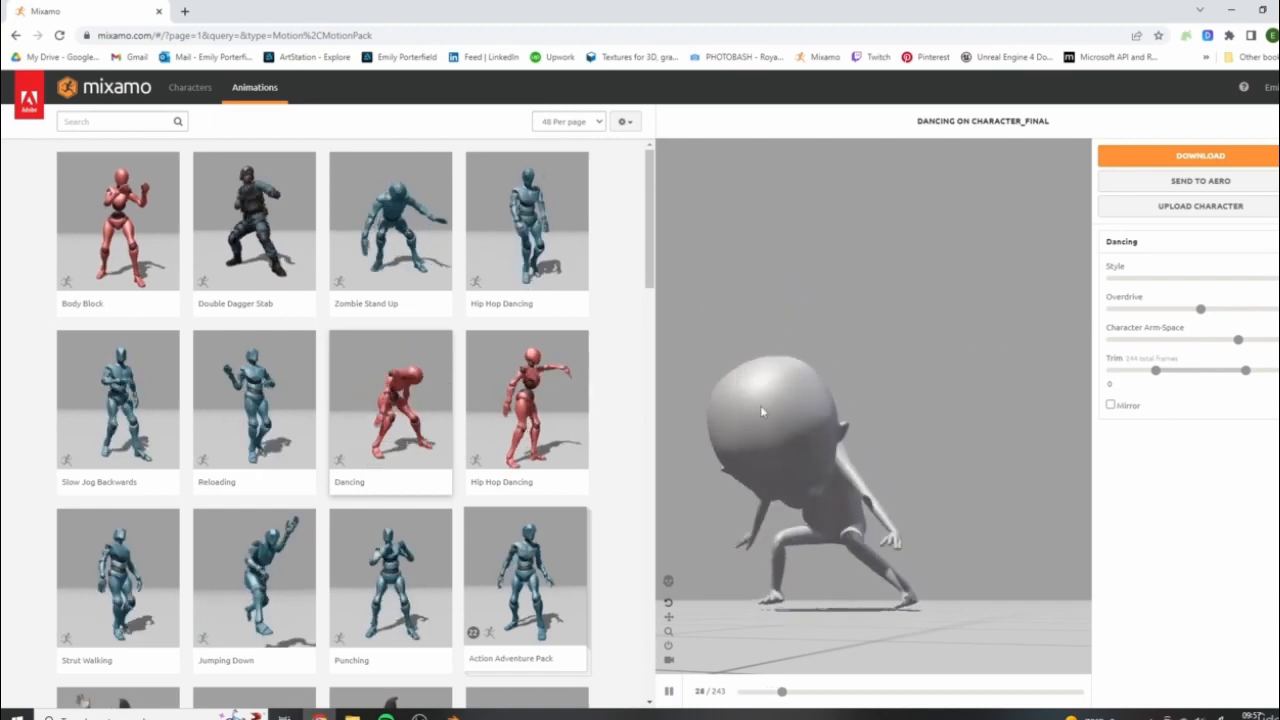
drag(789, 346, 928, 395)
Search the animations for "walk", apply the Walking animation beside Crouched Walking to the monkey and enable In Place
click(120, 121)
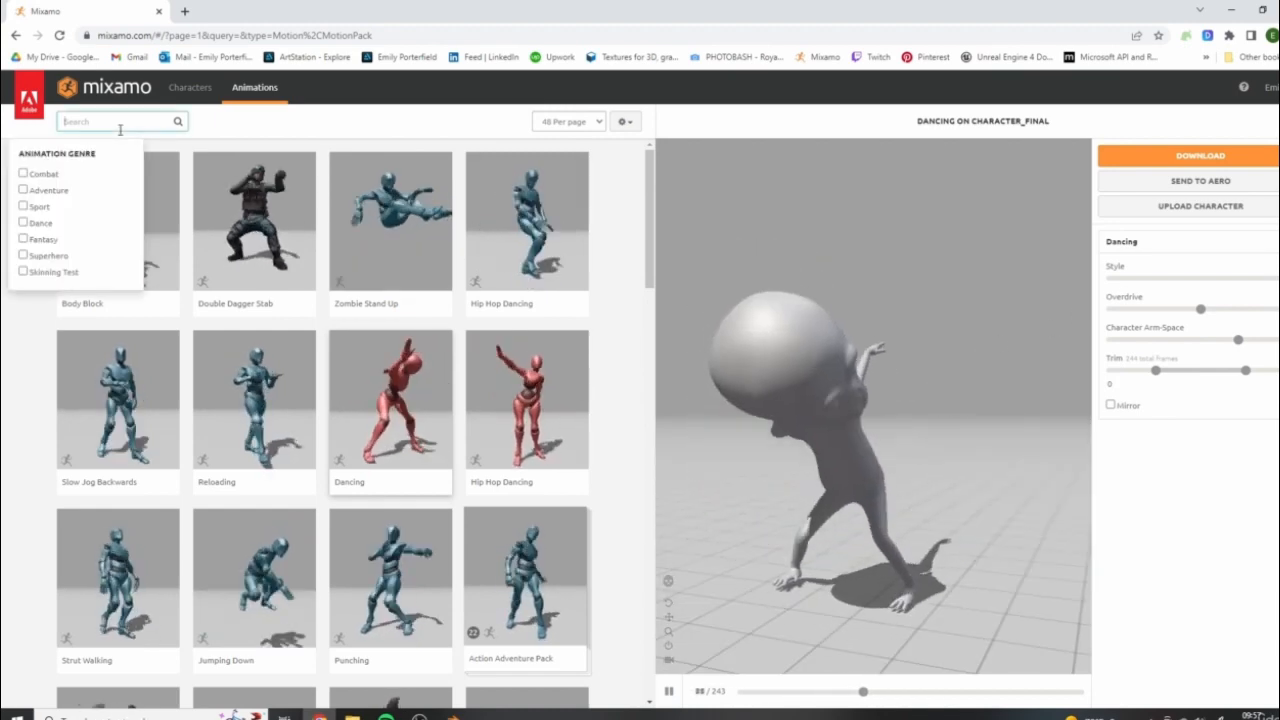
text(walk)
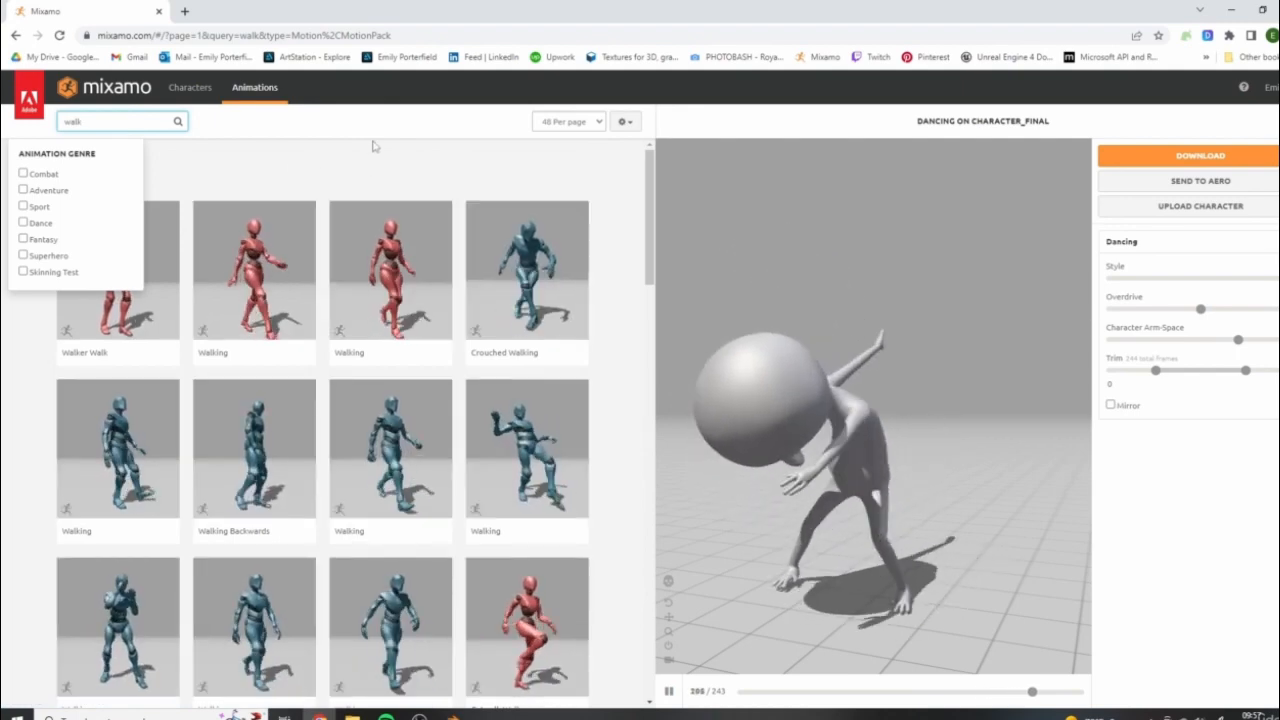
click(305, 290)
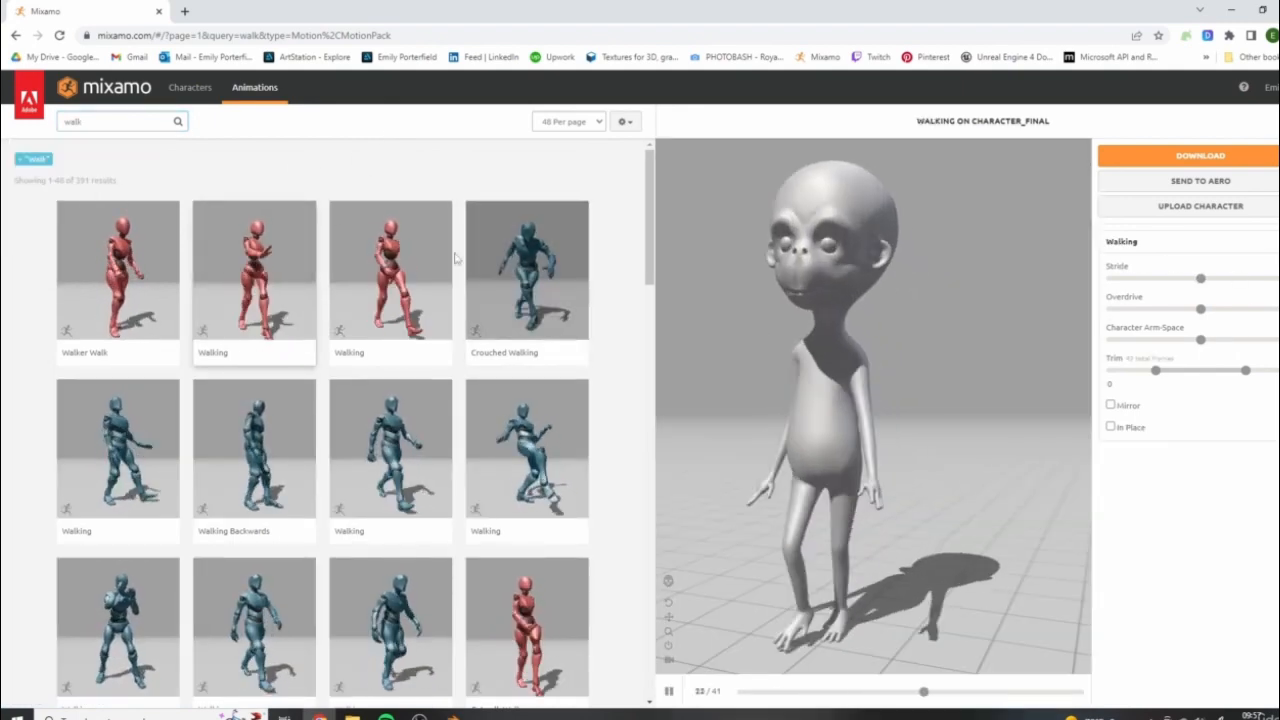
click(357, 250)
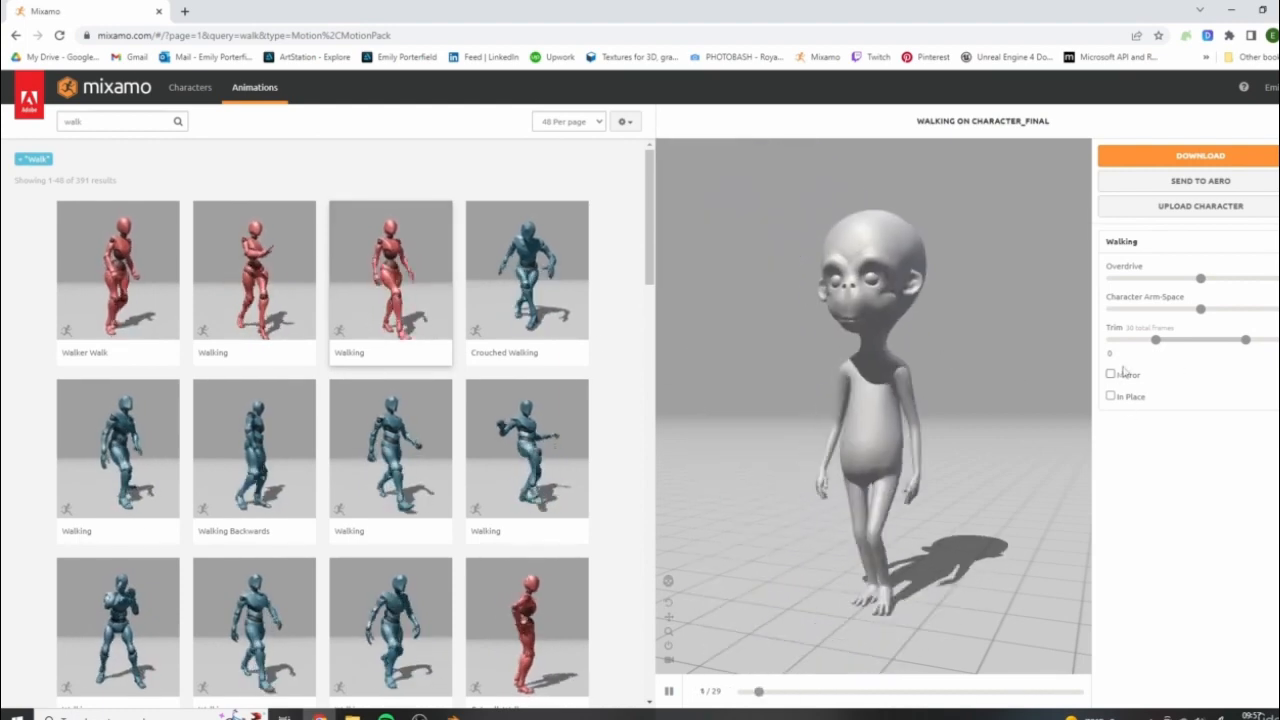
drag(810, 349, 978, 414)
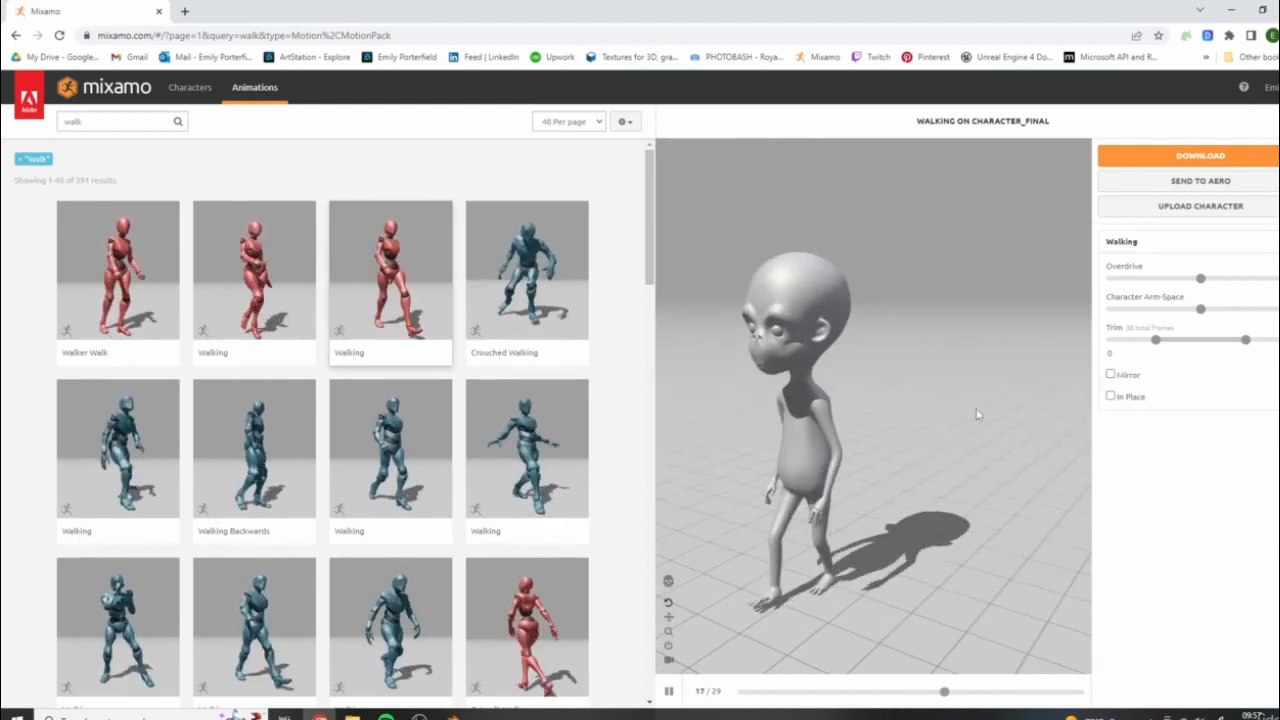
click(1110, 396)
drag(960, 487, 1000, 350)
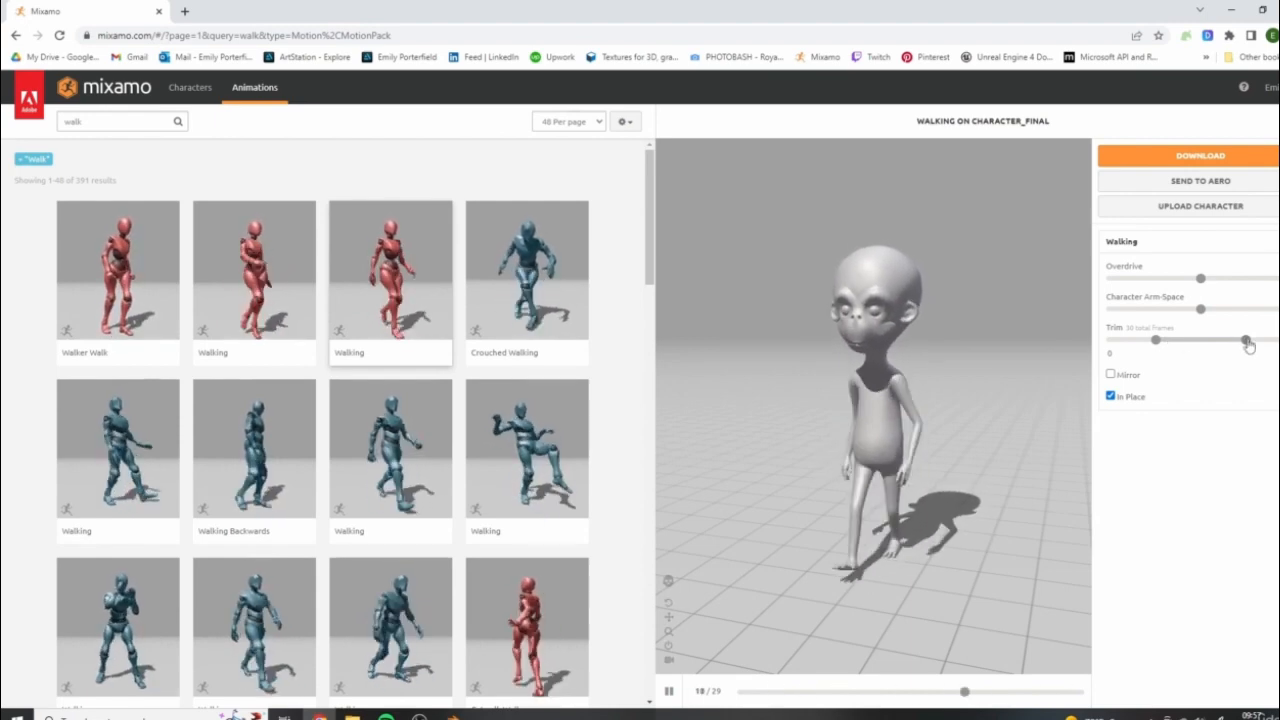
Try trimming the beginning of the Walking animation and reset the trim start to 0
drag(1155, 340, 1197, 345)
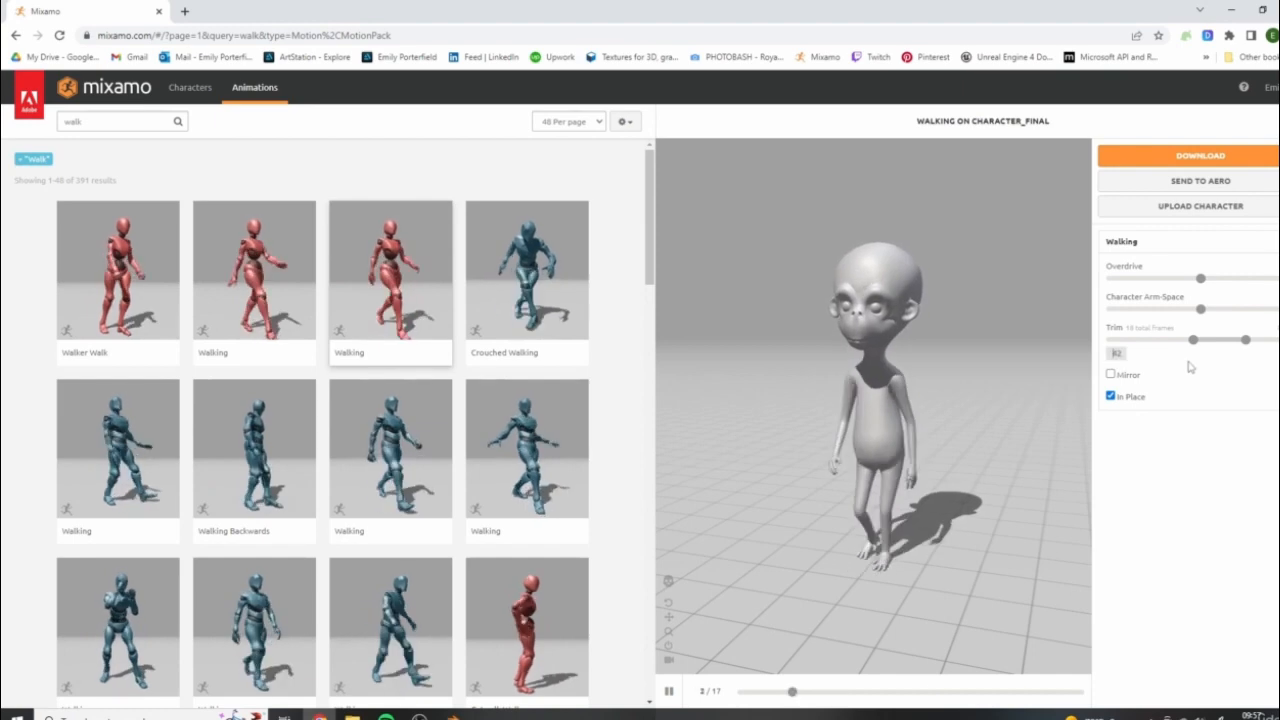
text(0)
key(Return)
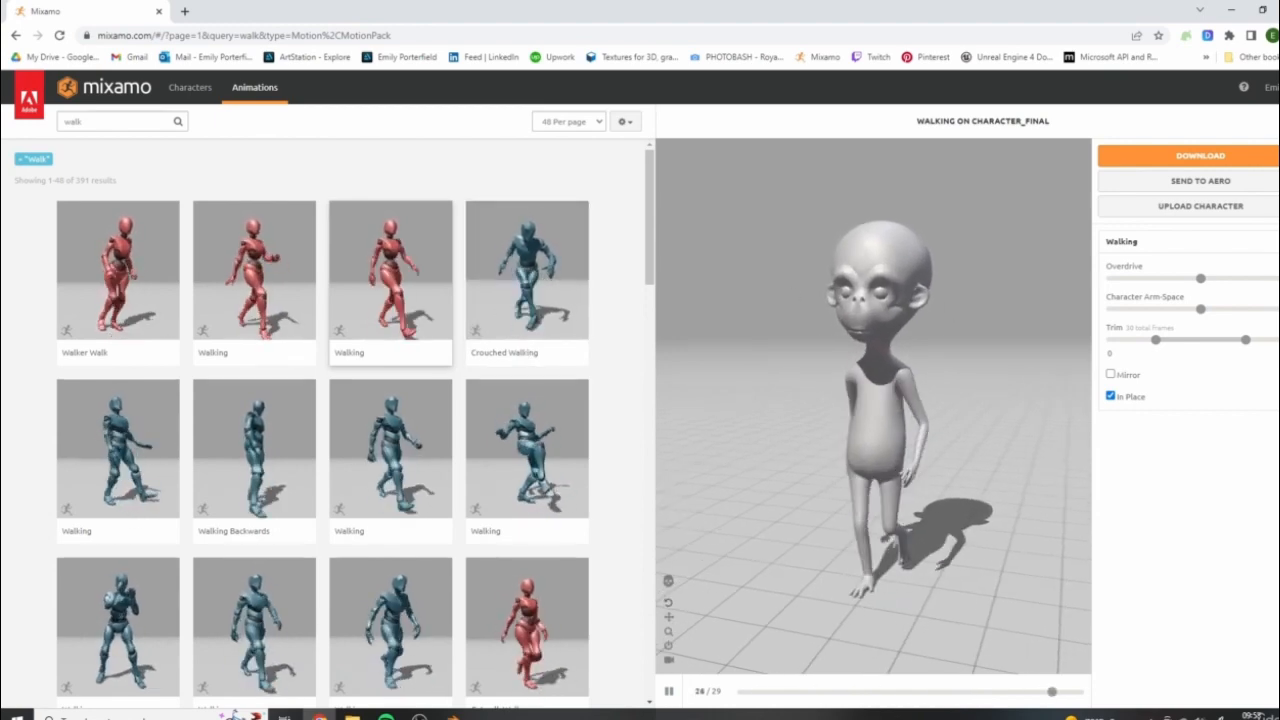
Try wide and narrow Character Arm-Space and low Overdrive on the walk, ending with arm spacing slightly below the midpoint and Overdrive at the midpoint
click(1273, 308)
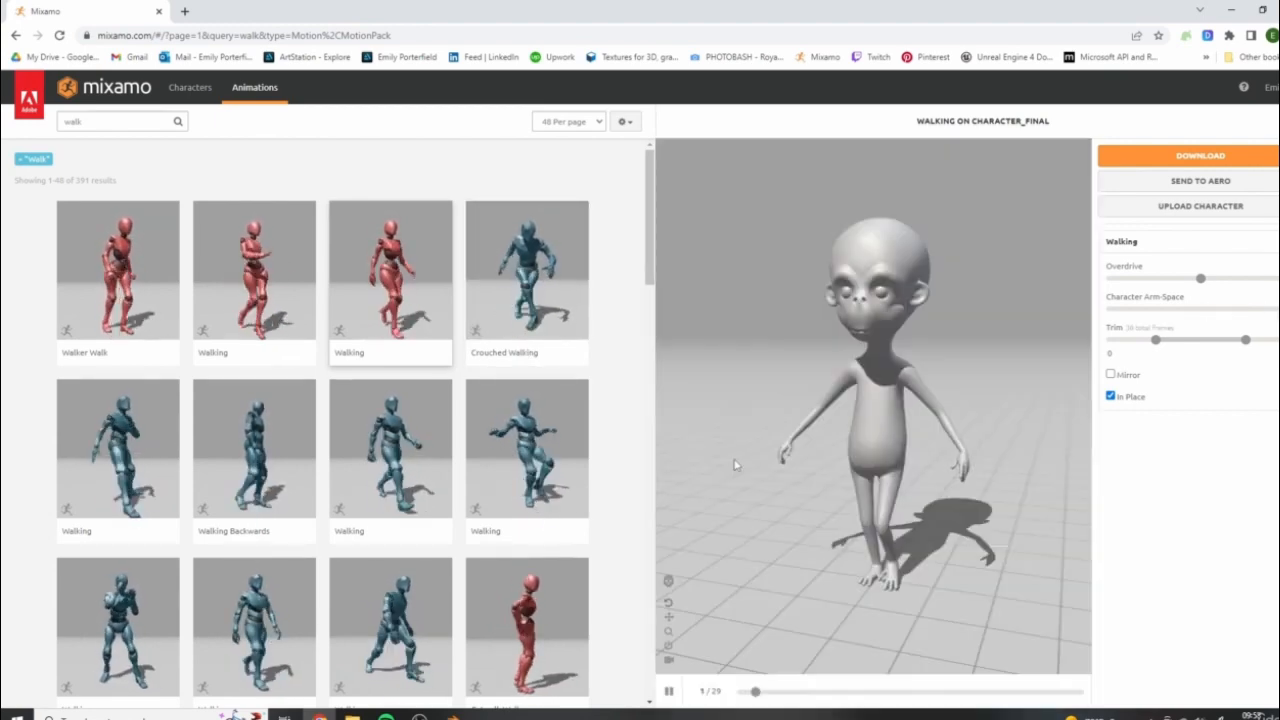
click(1203, 309)
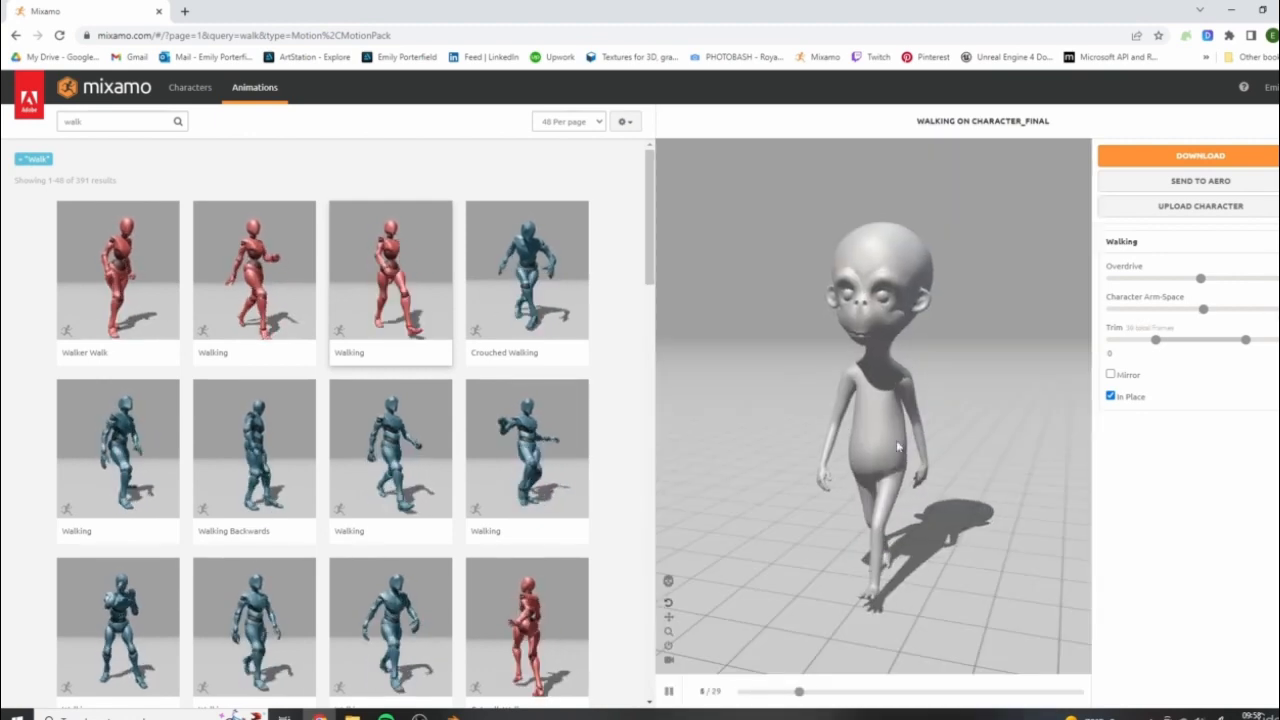
click(1123, 309)
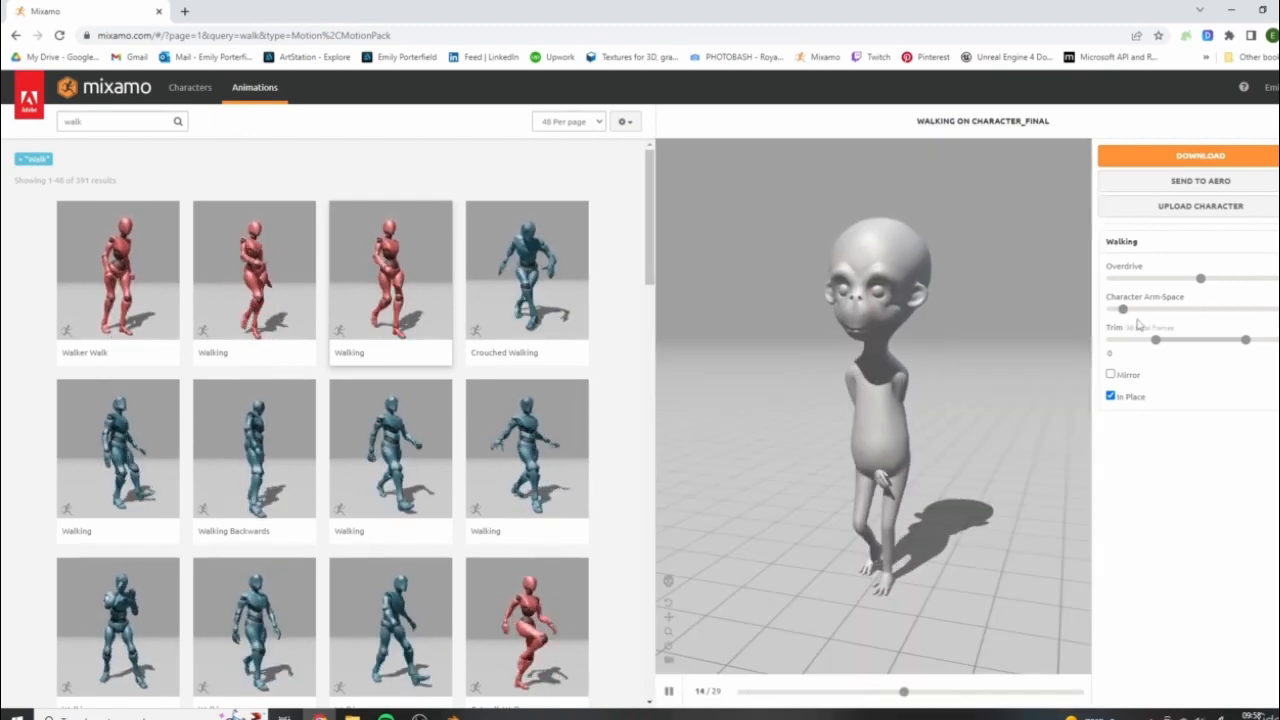
drag(1124, 311, 1200, 315)
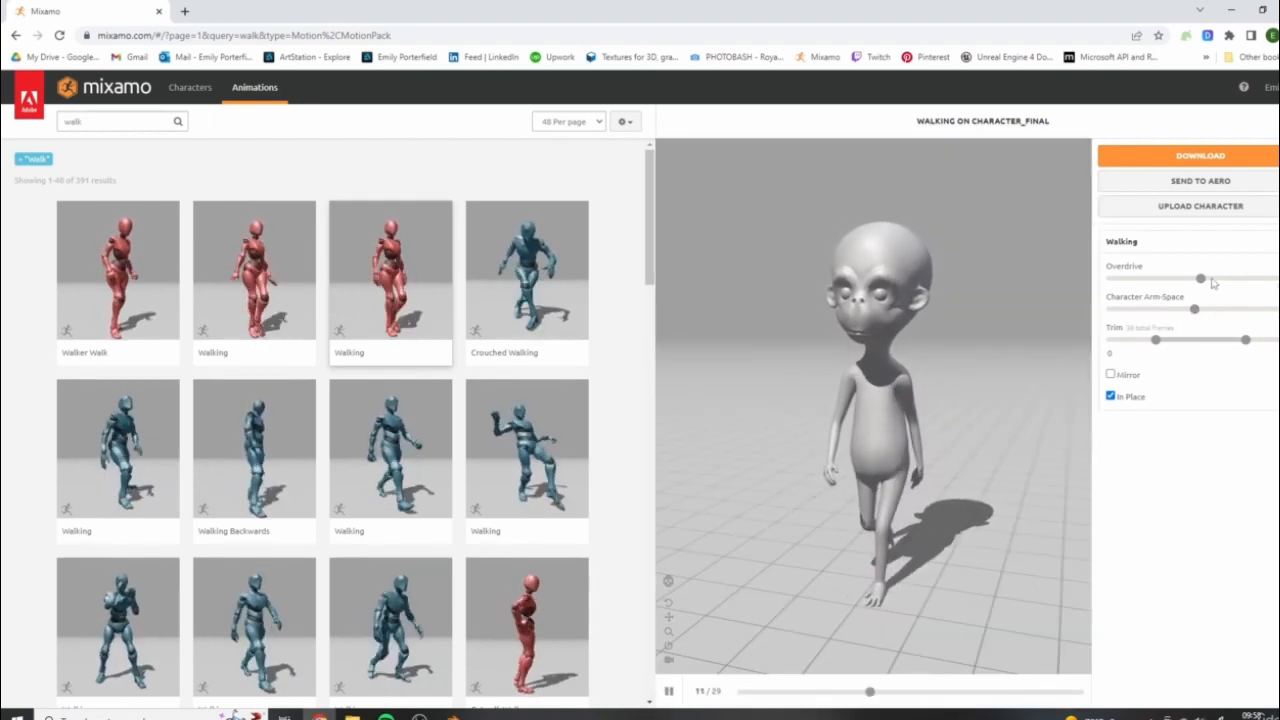
drag(1199, 283, 1118, 287)
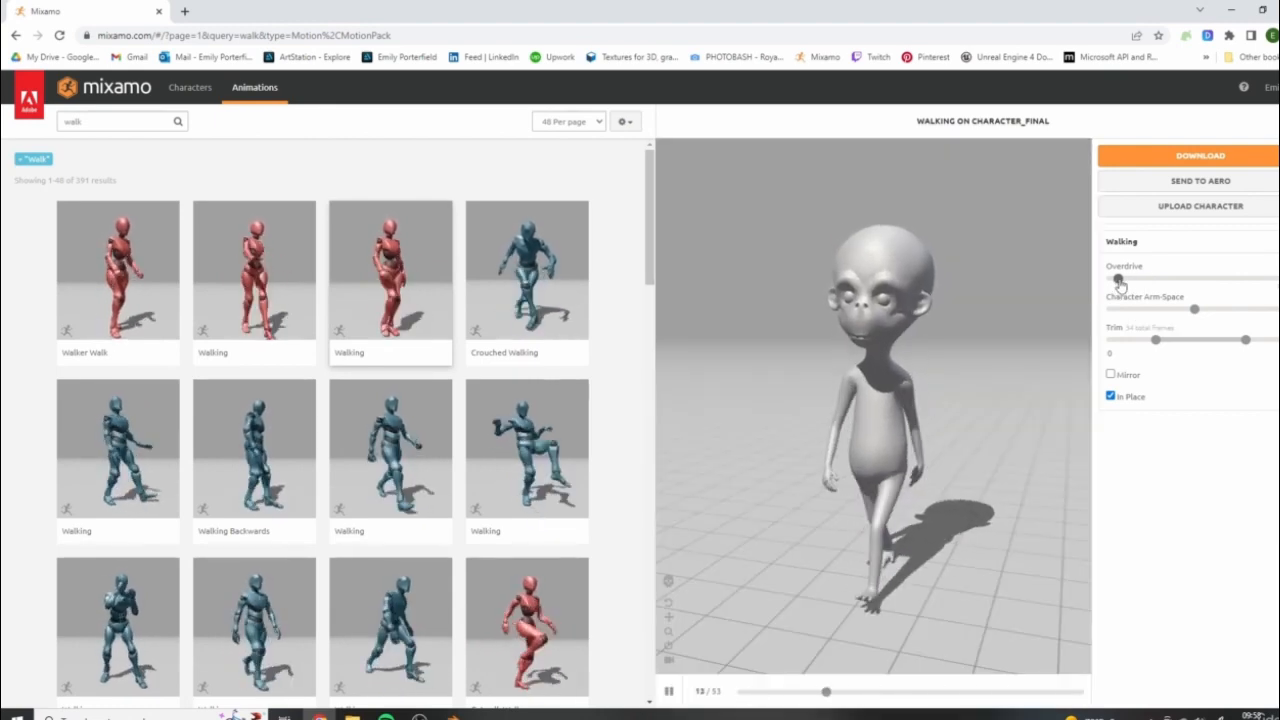
drag(1118, 283, 1200, 279)
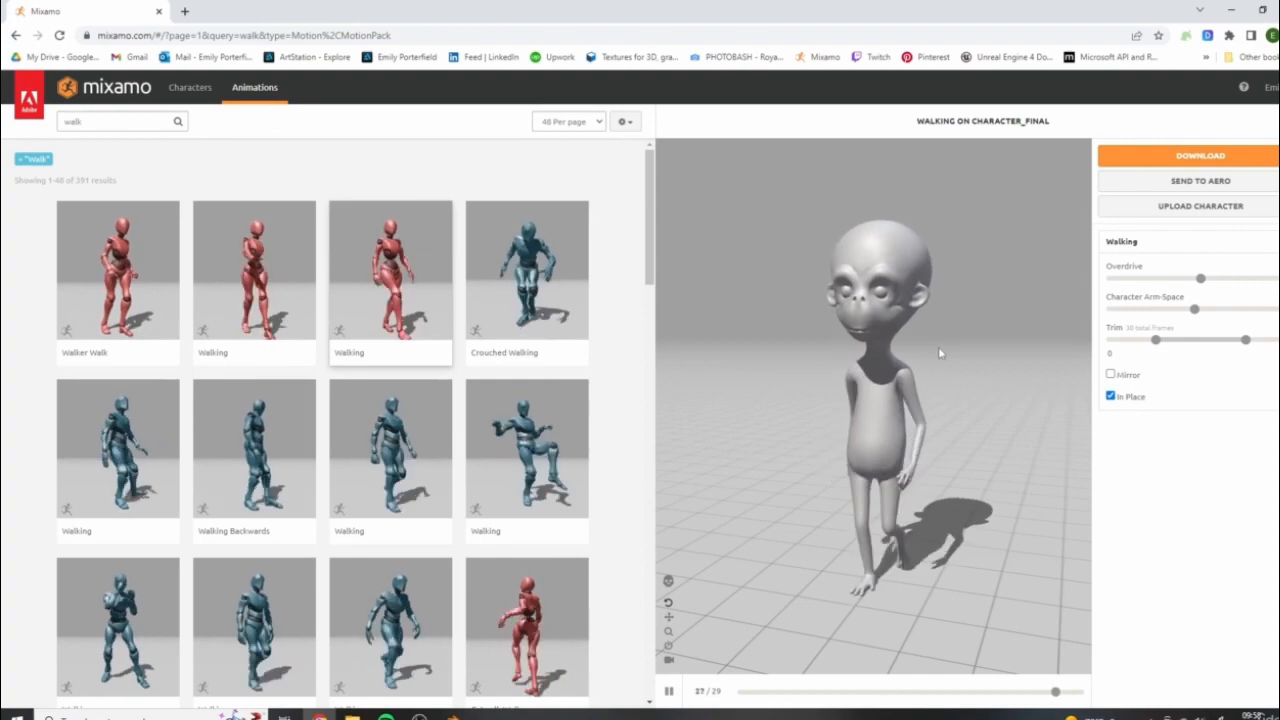
Clear the "walk" search so the full animation library is listed again
drag(949, 433, 611, 433)
drag(770, 464, 1110, 434)
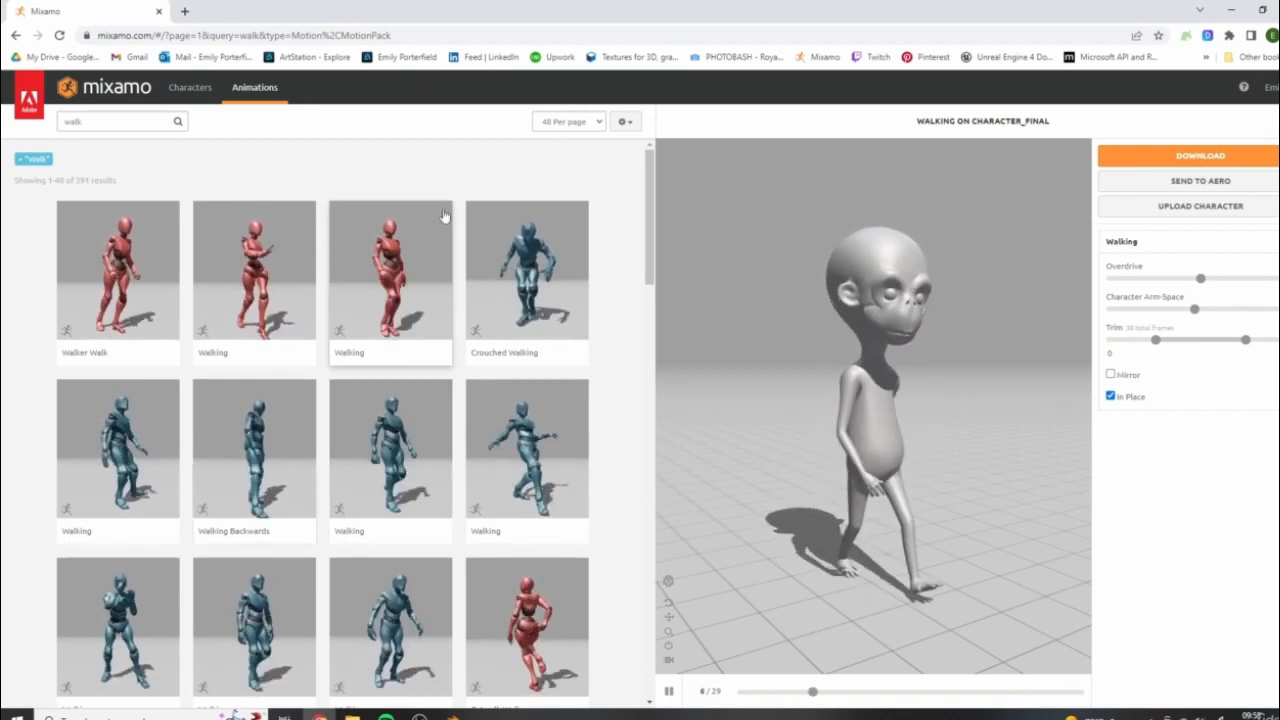
click(18, 120)
drag(84, 121, 18, 121)
key(BackSpace)
key(Return)
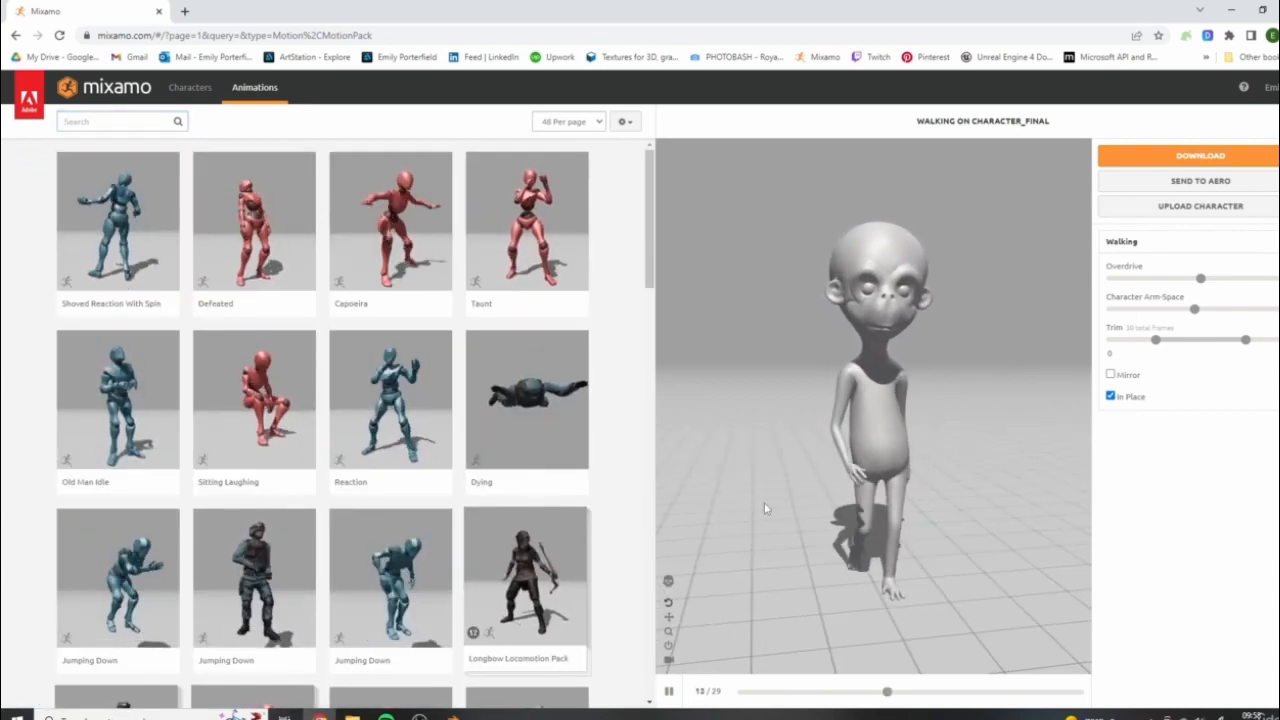
Remove the Walking animation from the monkey and inspect the rigged character in its T-pose
drag(1020, 400, 1223, 366)
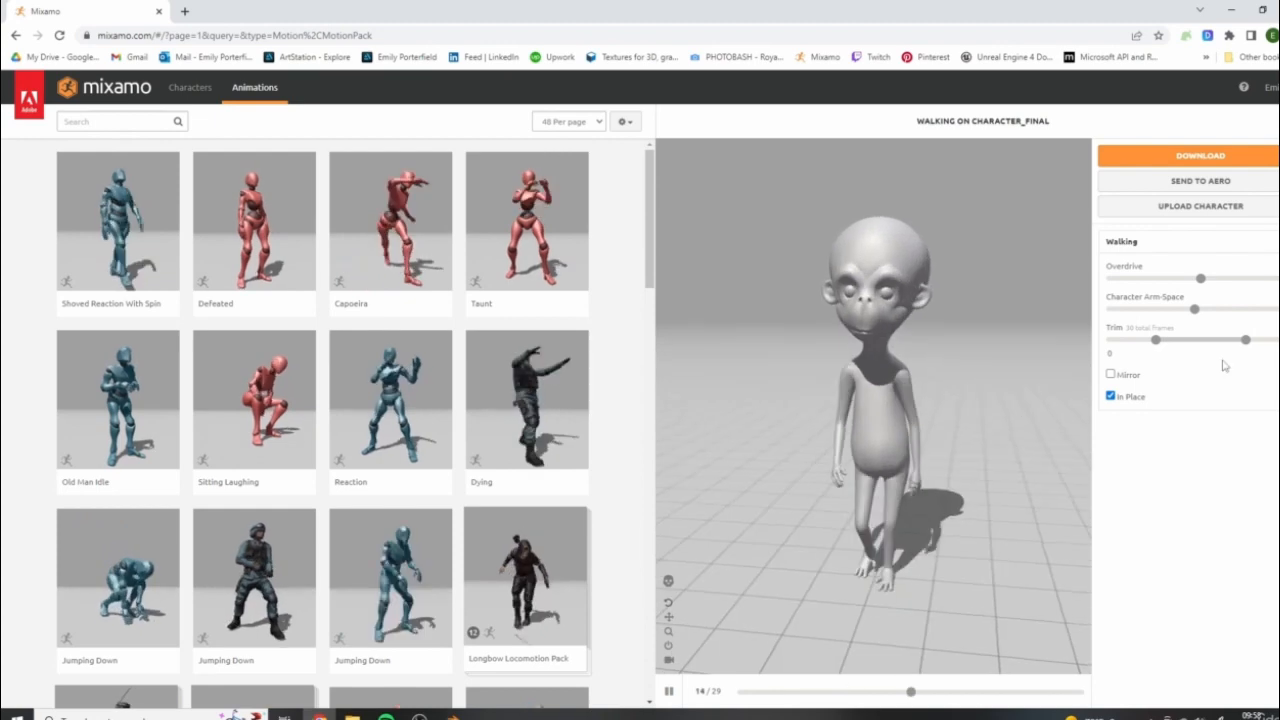
click(1278, 241)
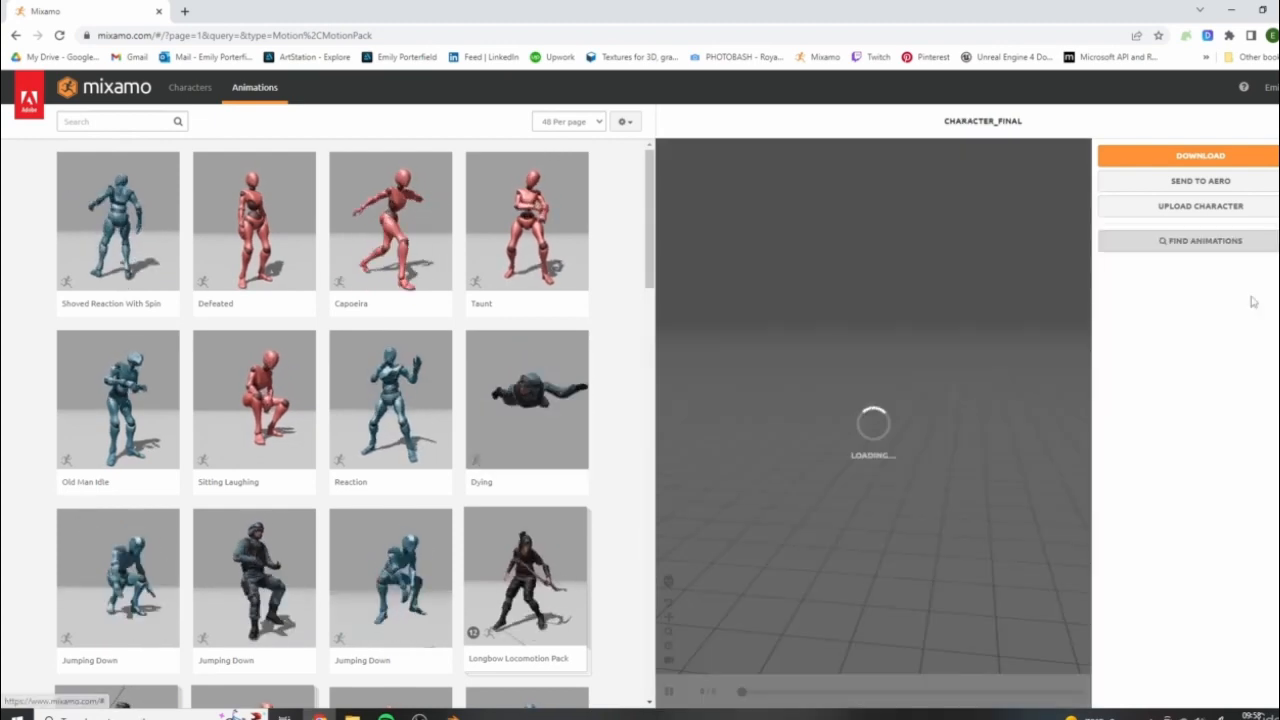
drag(954, 515, 860, 240)
drag(858, 517, 894, 224)
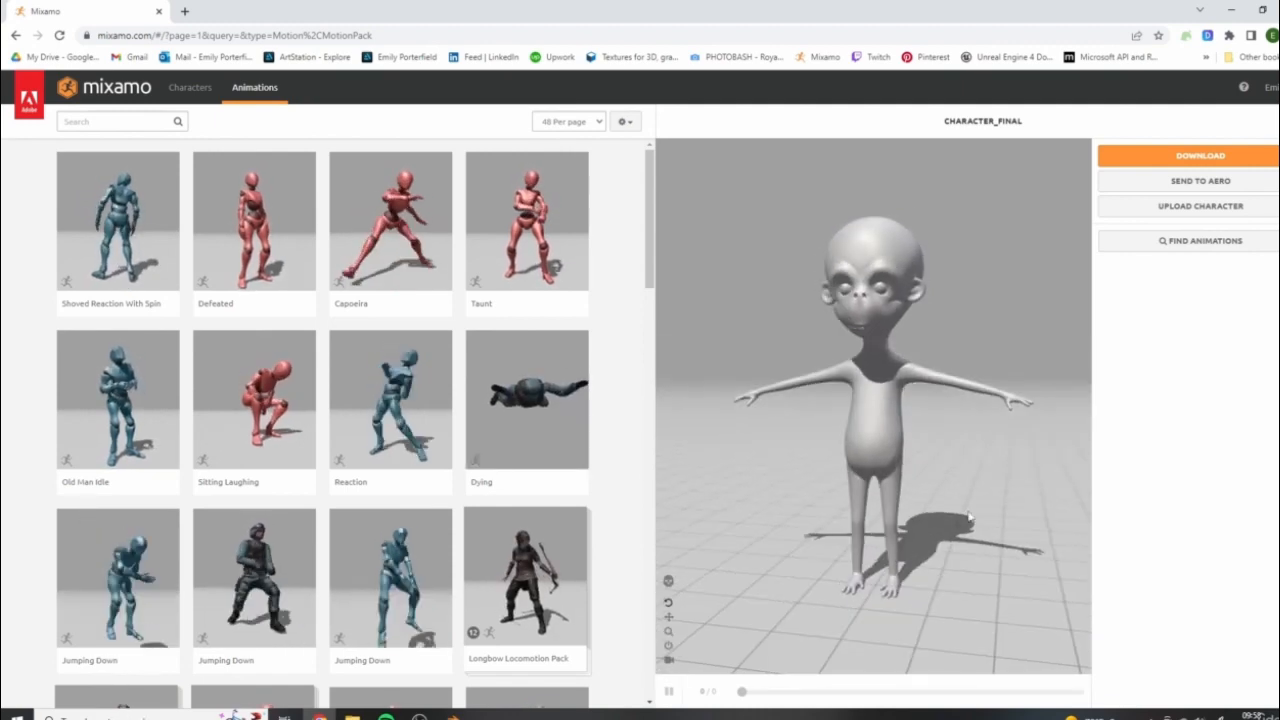
drag(969, 517, 986, 434)
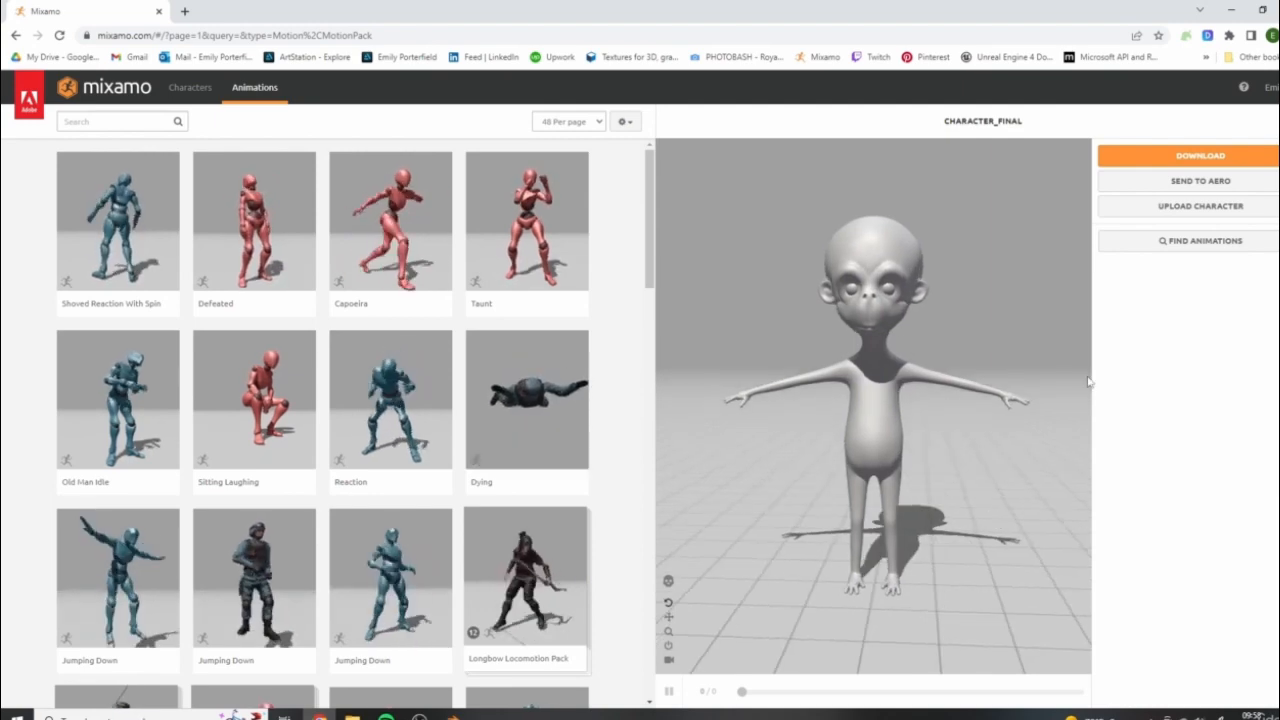
Download the rigged monkey without animation as FBX Binary(.fbx) in T-pose
click(1200, 156)
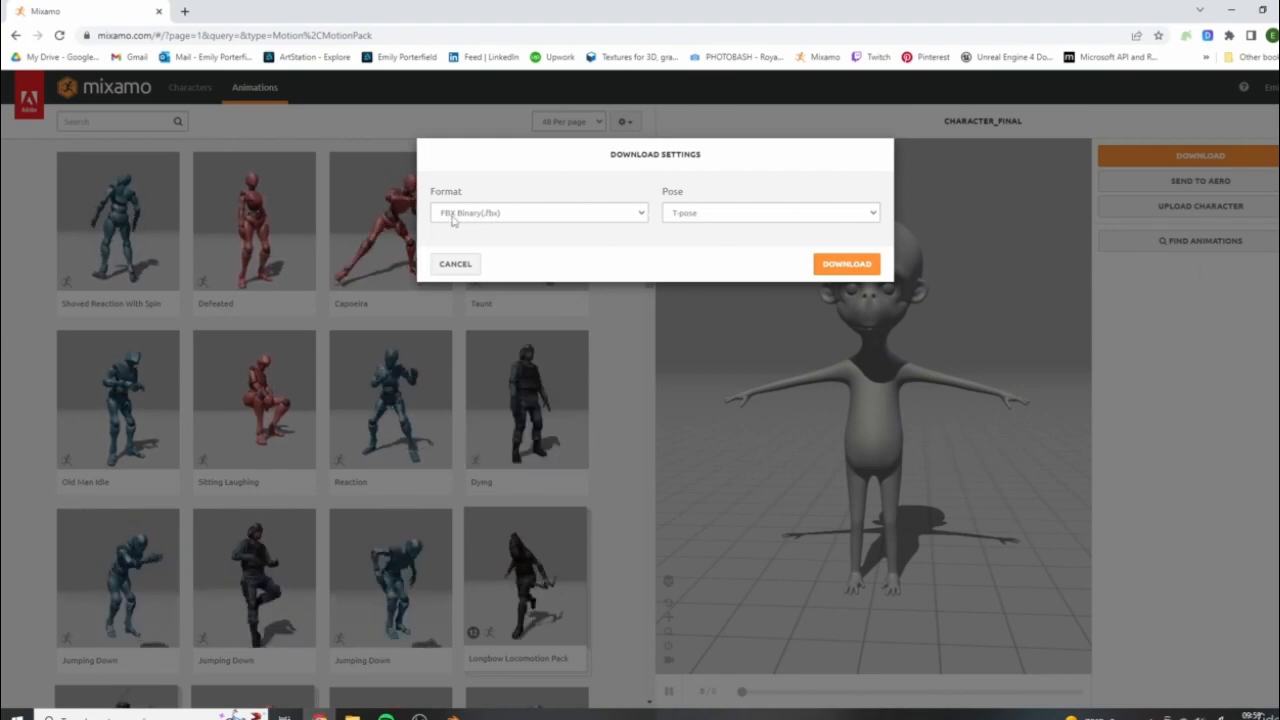
click(686, 214)
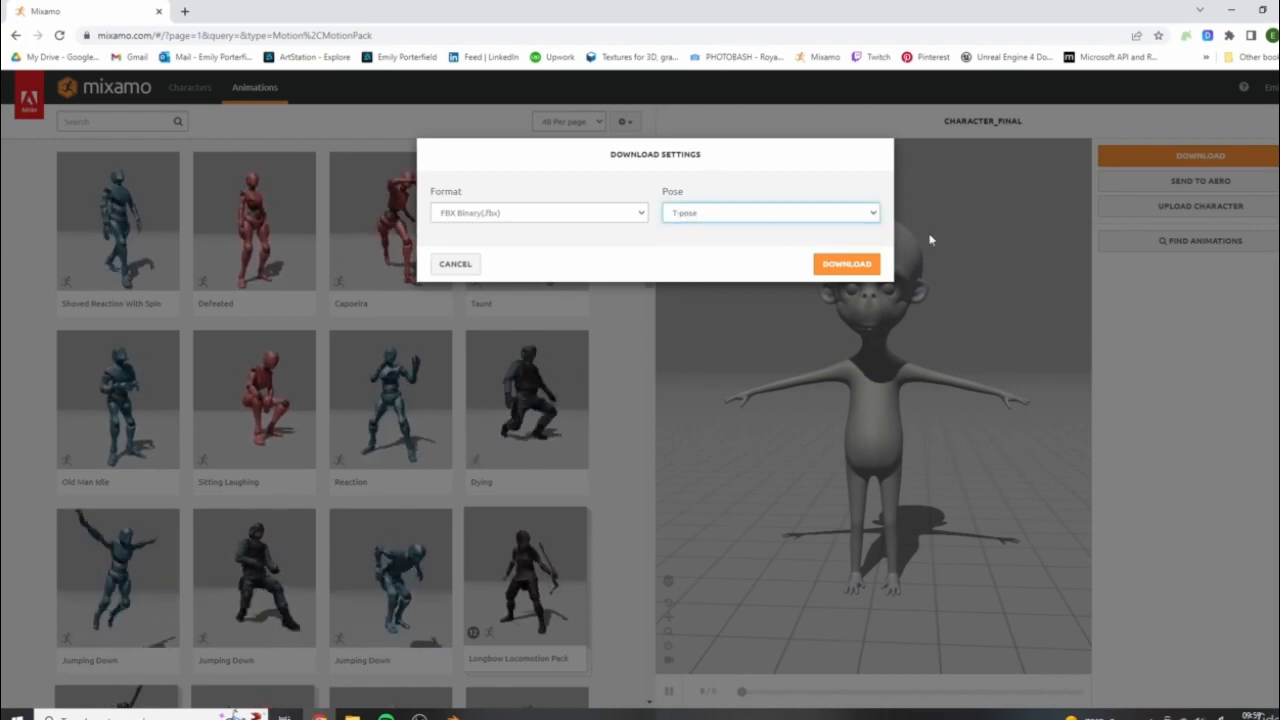
click(846, 264)
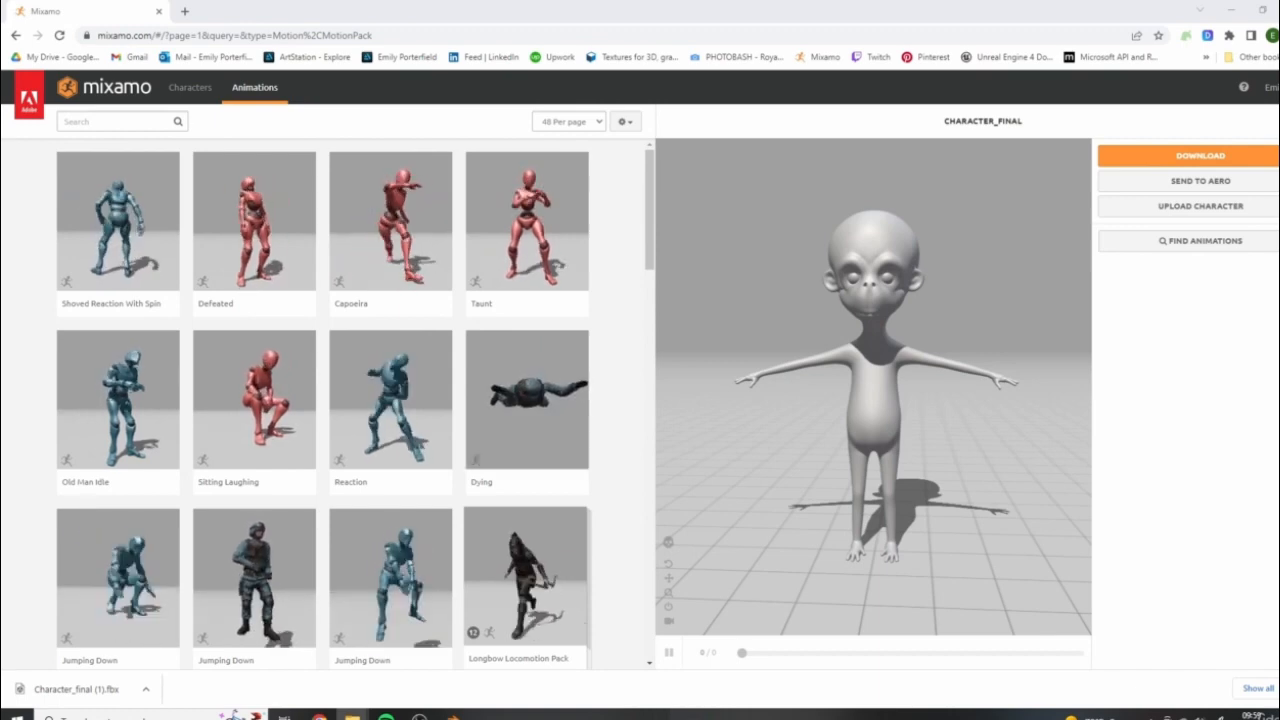
Switch to File Explorer and rename Character_final (1).fbx in the Character folder as Character_rigged.fbx
drag(1279, 115, 791, 87)
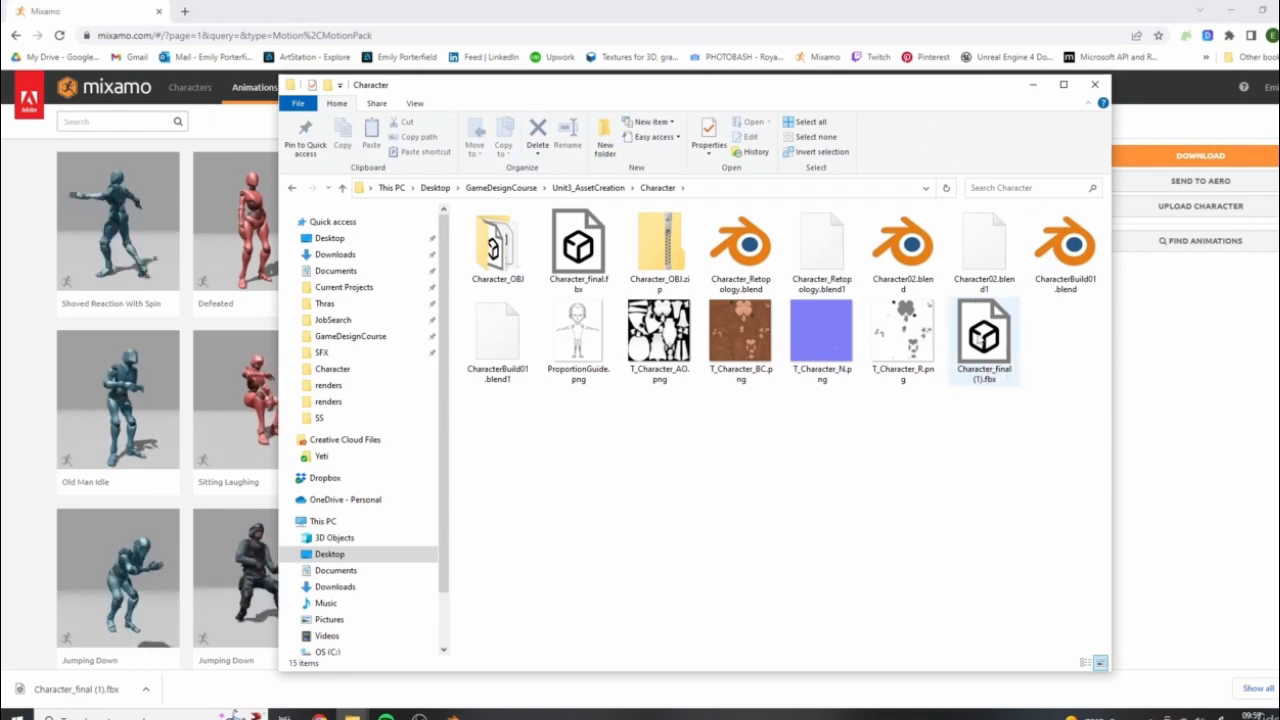
drag(927, 79, 987, 208)
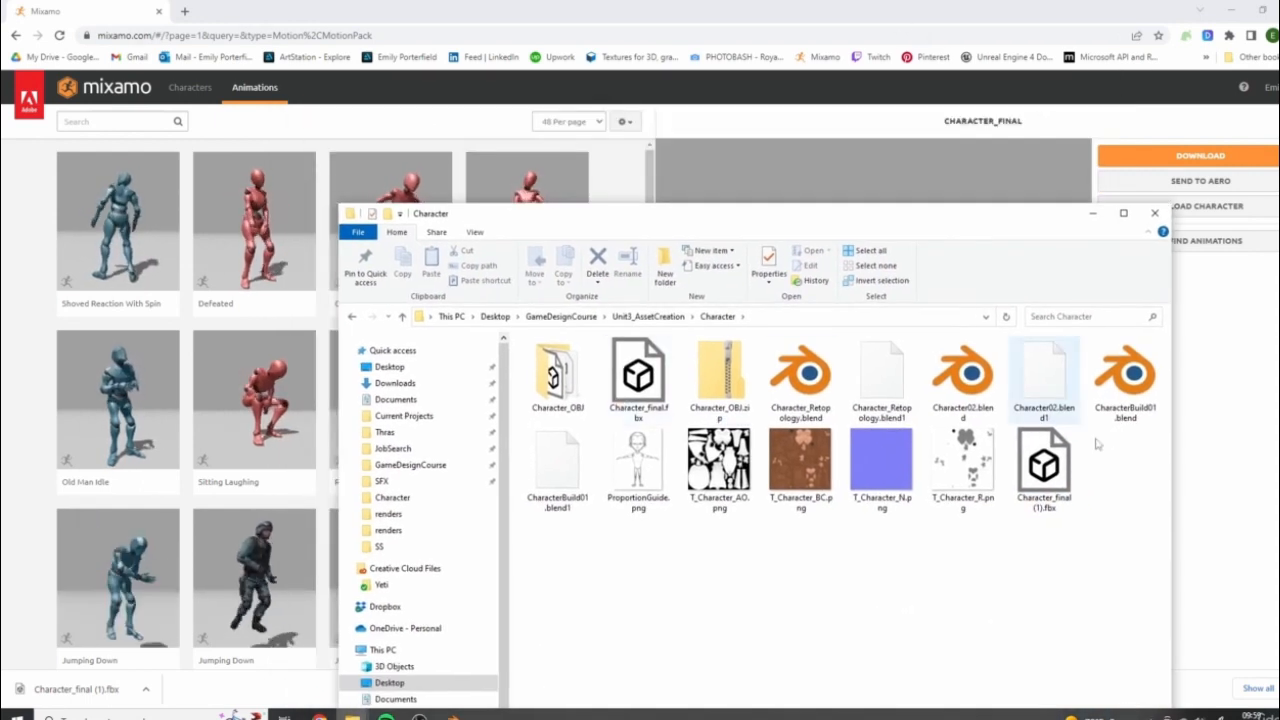
click(1044, 470)
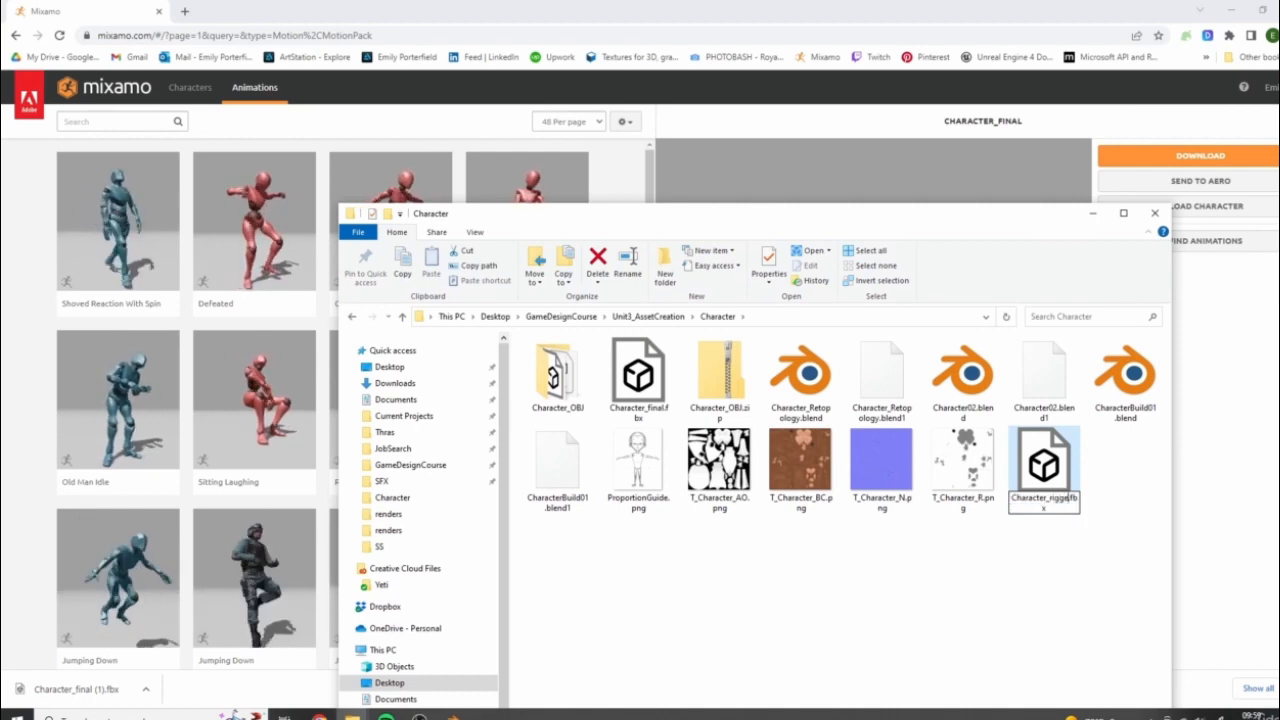
key(Return)
click(850, 643)
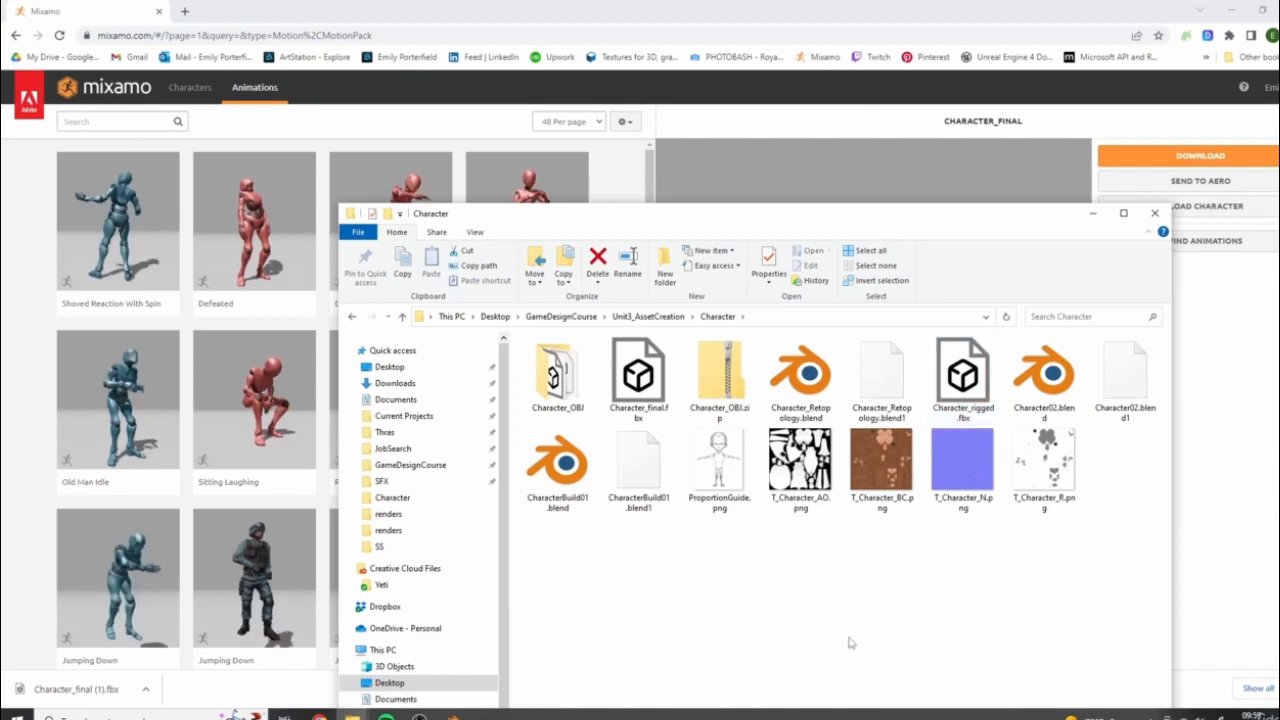
Open the BananaBash01 project from the GameDesignCourse folder in Unreal Engine and decline re-opening the last asset editor
drag(800, 236, 807, 164)
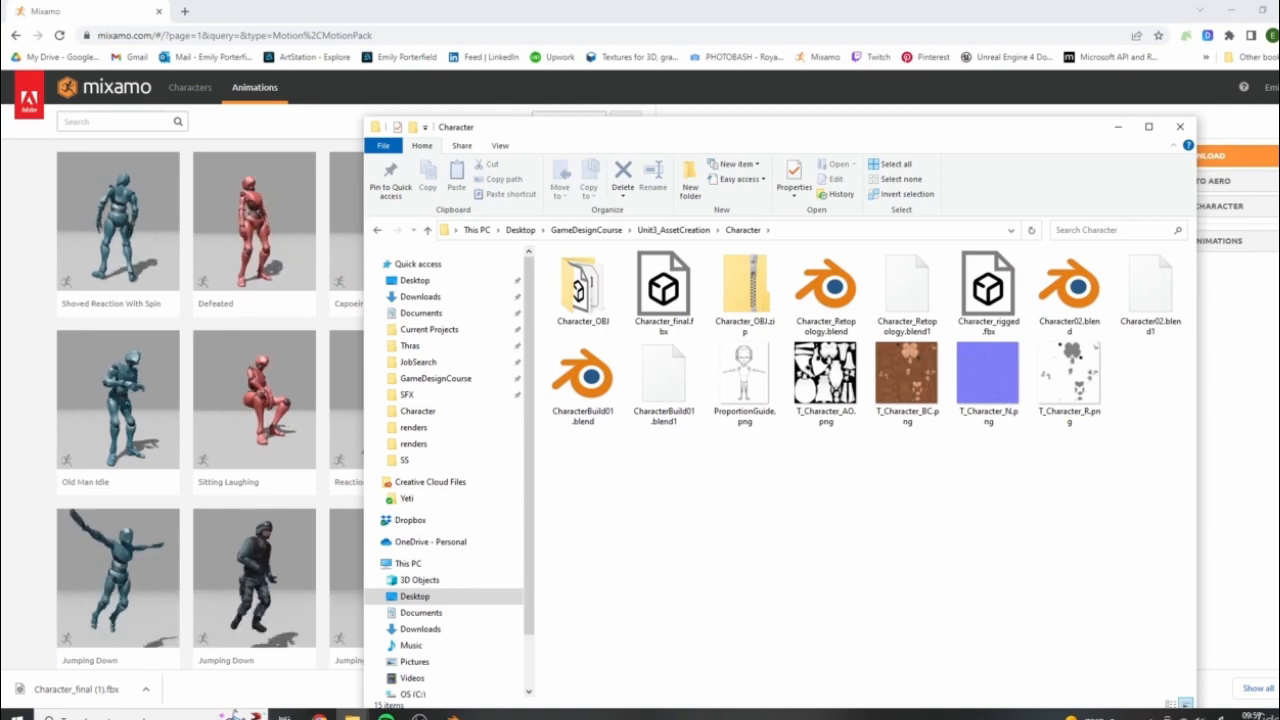
click(675, 231)
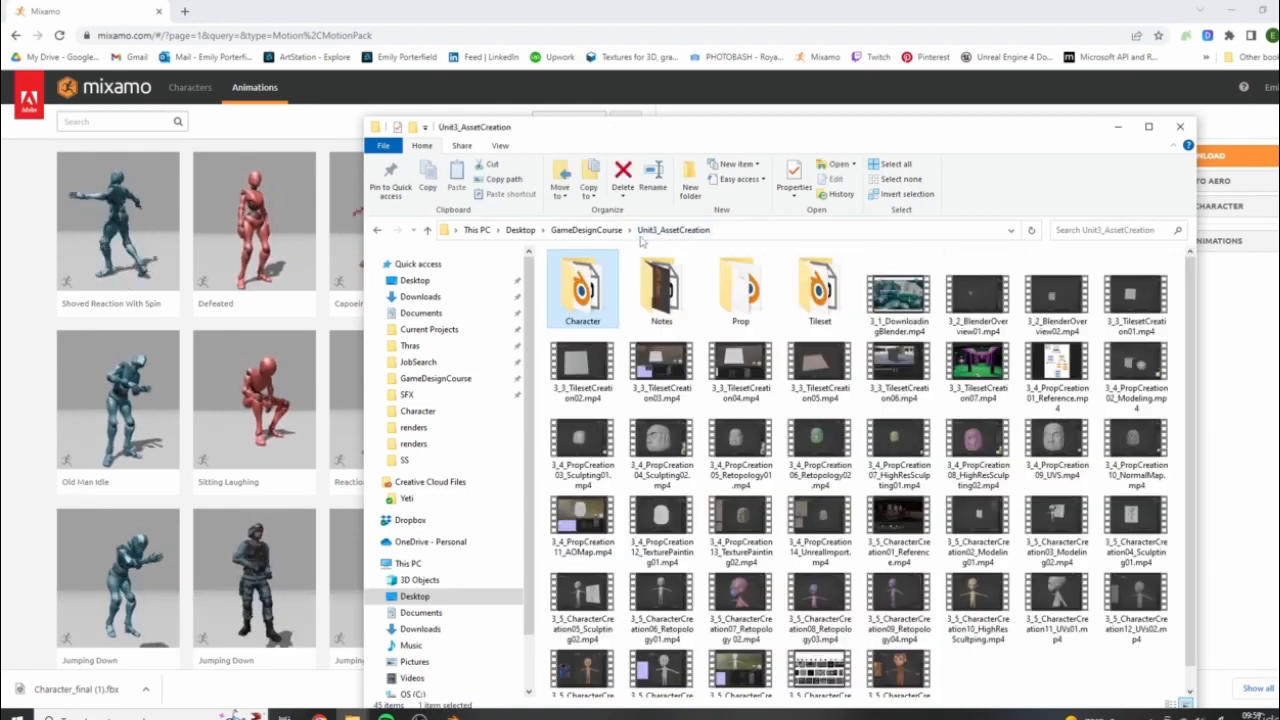
click(606, 231)
double_click(664, 290)
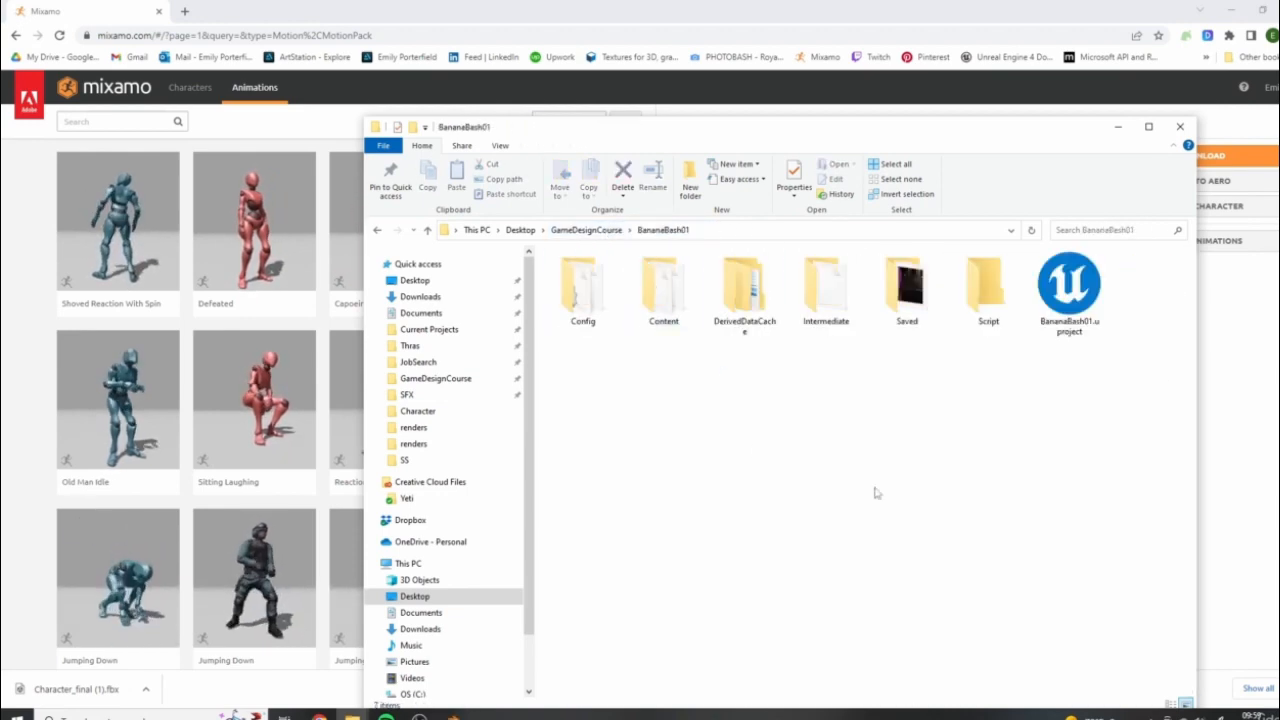
click(1093, 300)
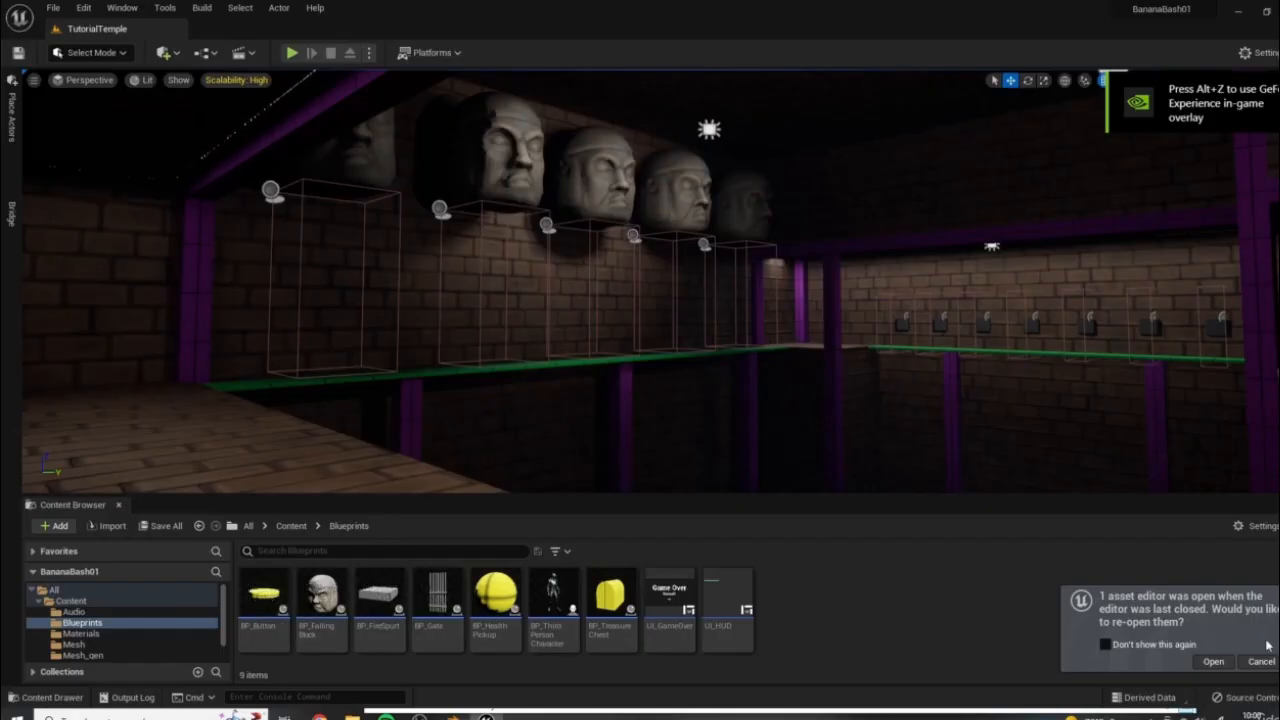
click(1264, 663)
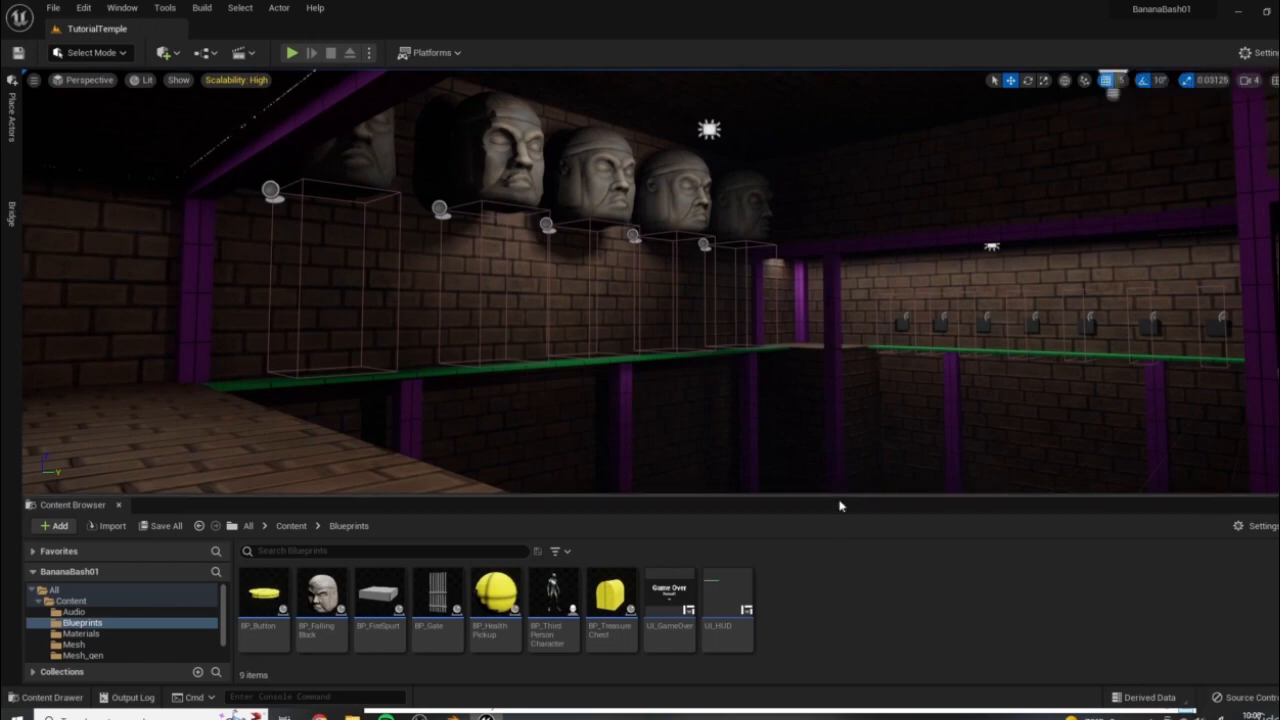
Play the TutorialTemple level, run the mannequin character through the temple room, and stop the play session
drag(840, 493, 838, 536)
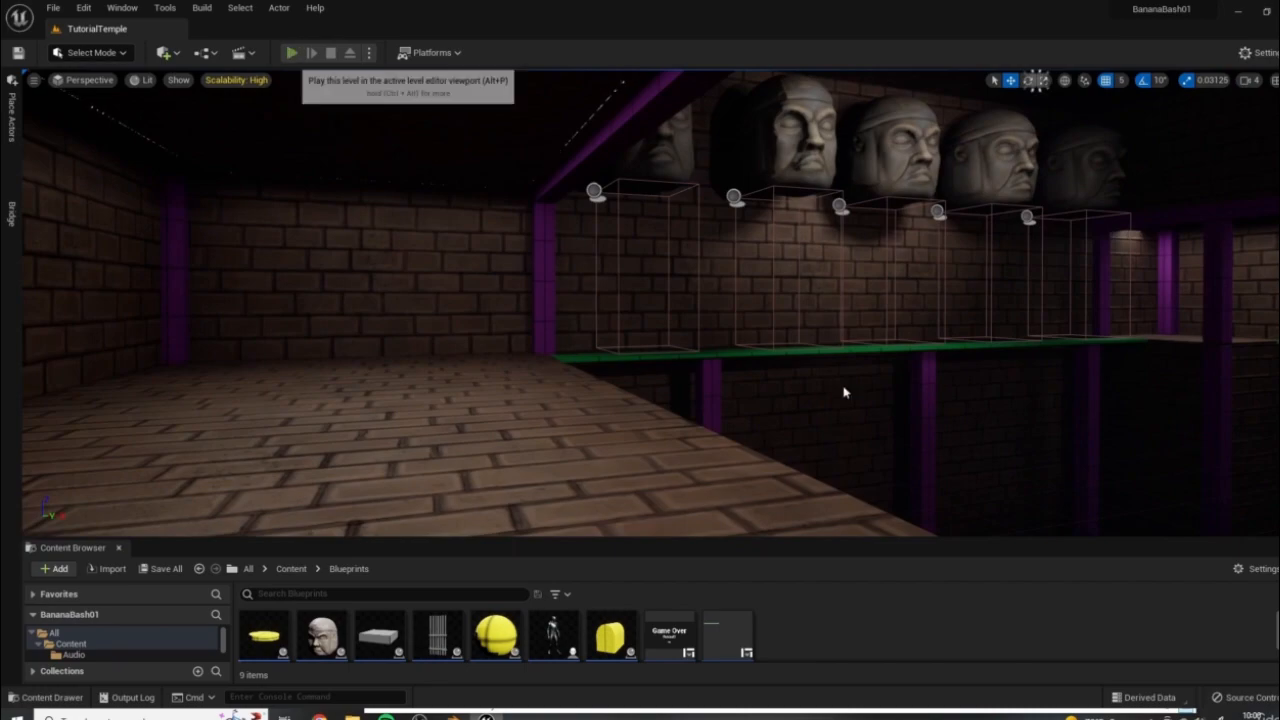
click(292, 52)
key(w)
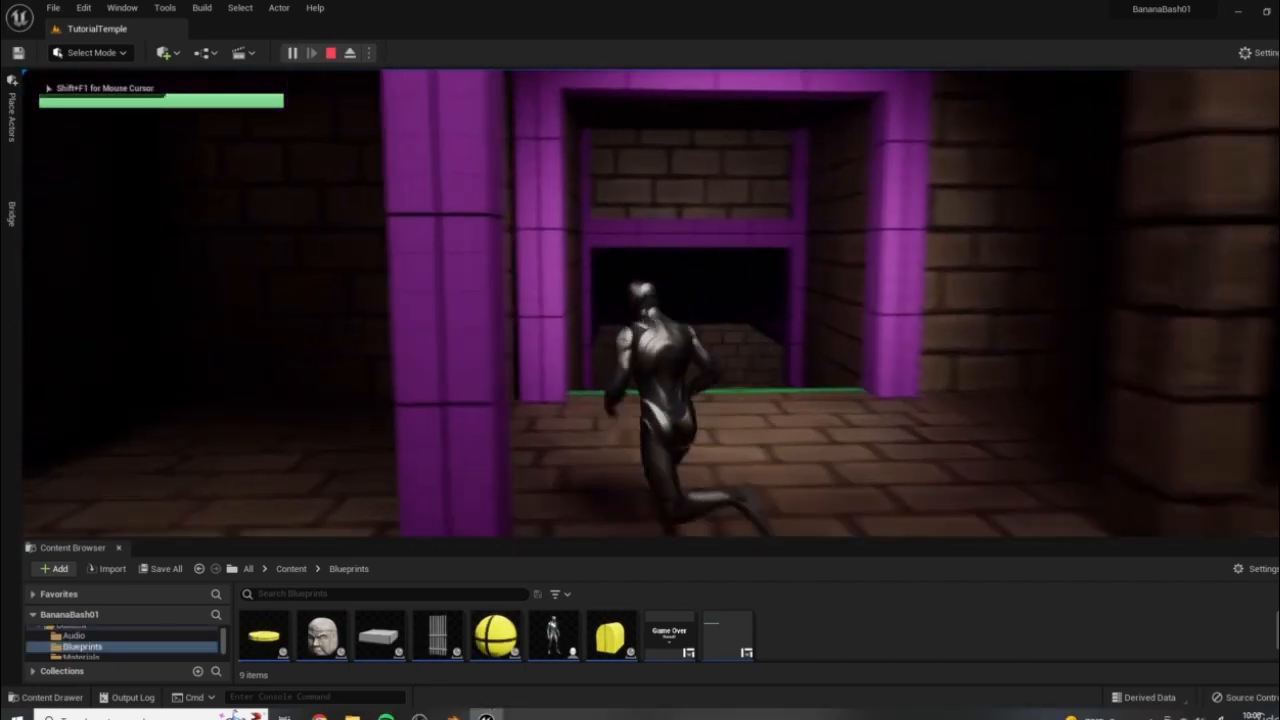
key(w)
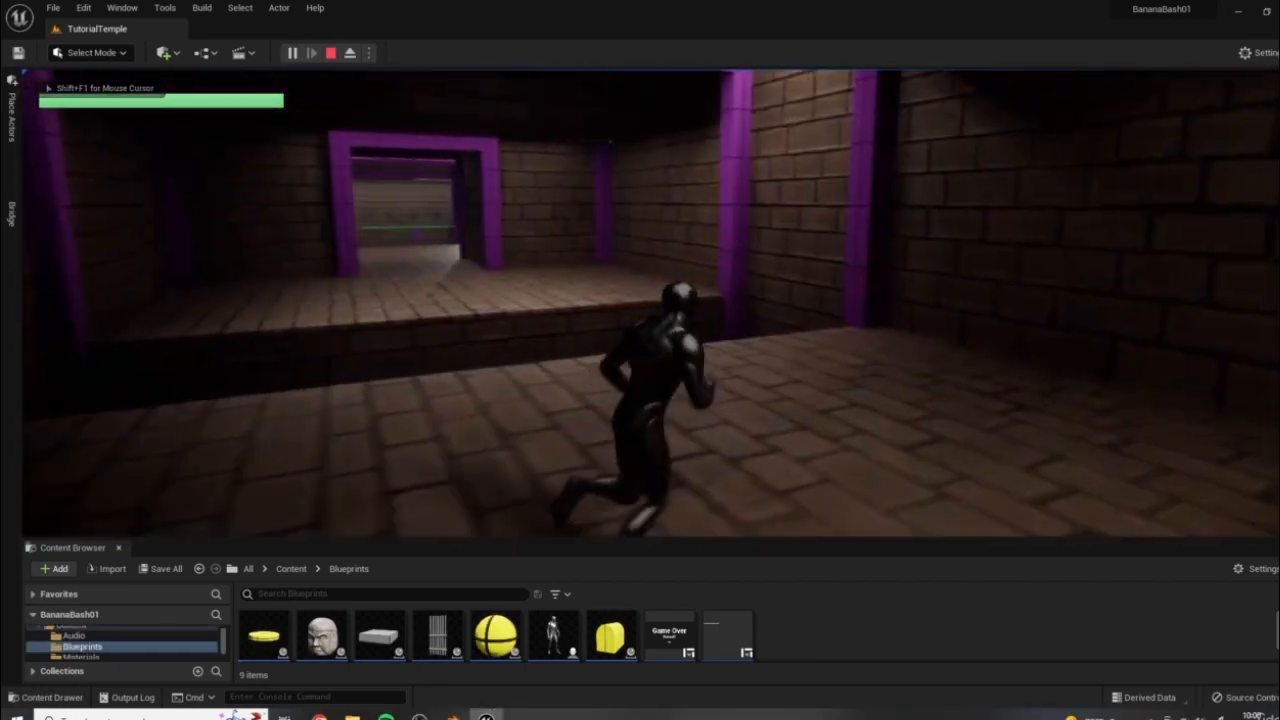
key(Escape)
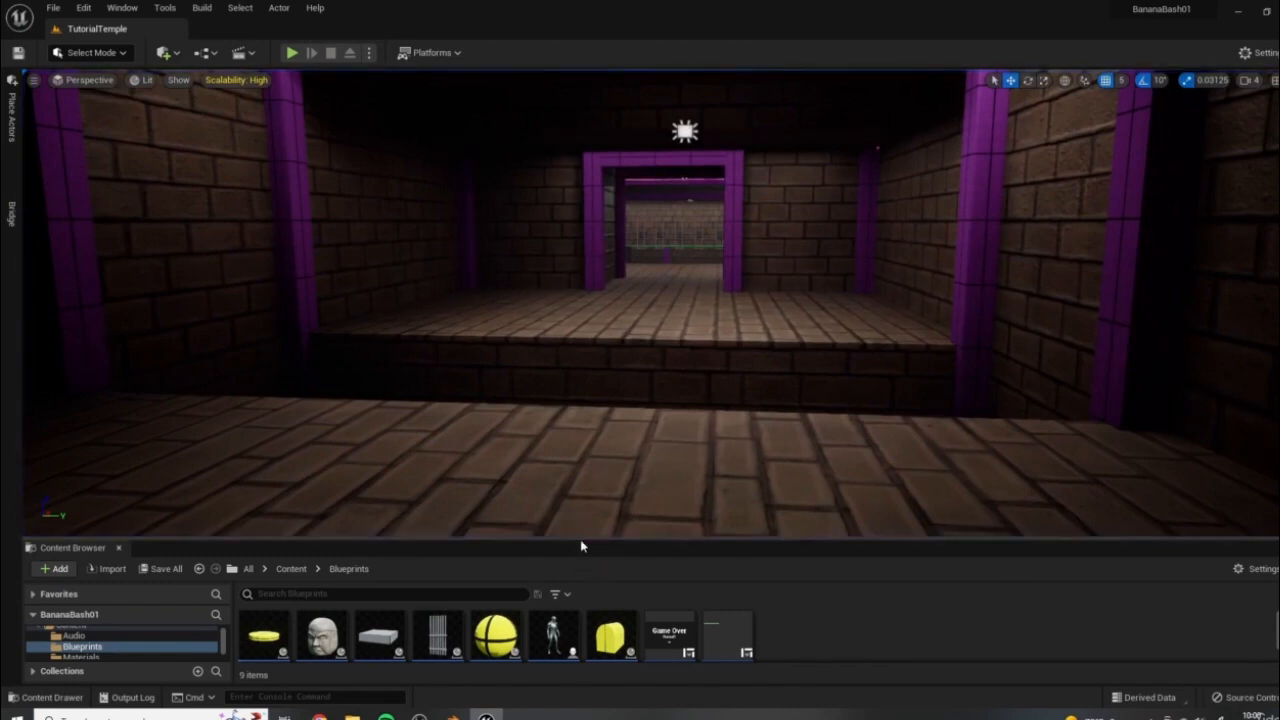
Choose Character_rigged.fbx from the Unit3_AssetCreation Character folder for import into the project's Mesh folder
drag(579, 521, 658, 432)
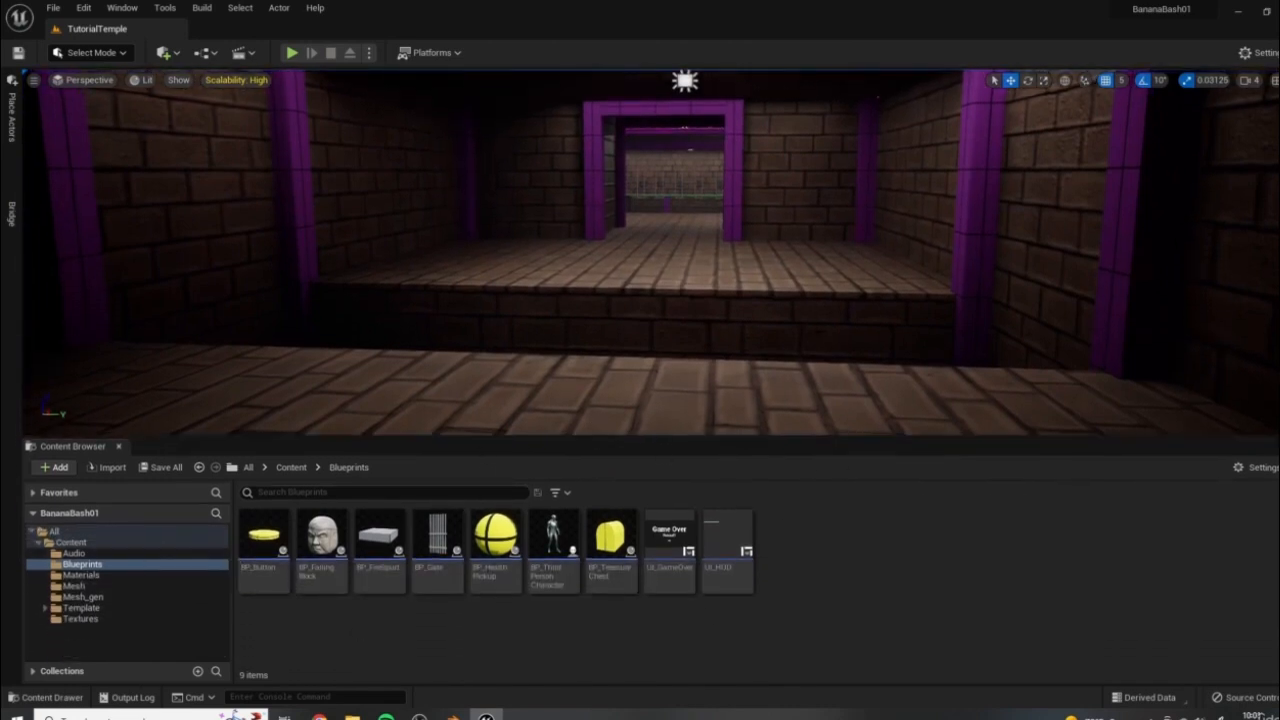
right_drag(650, 250, 610, 234)
key(w)
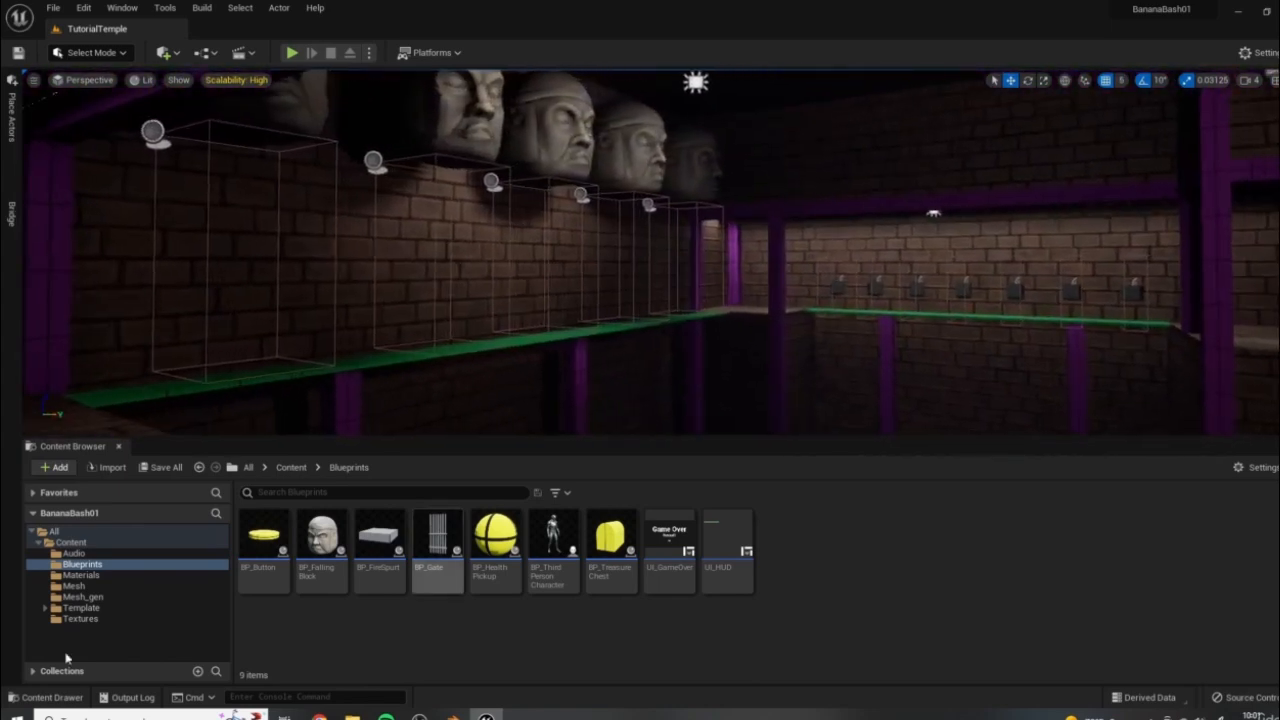
click(74, 587)
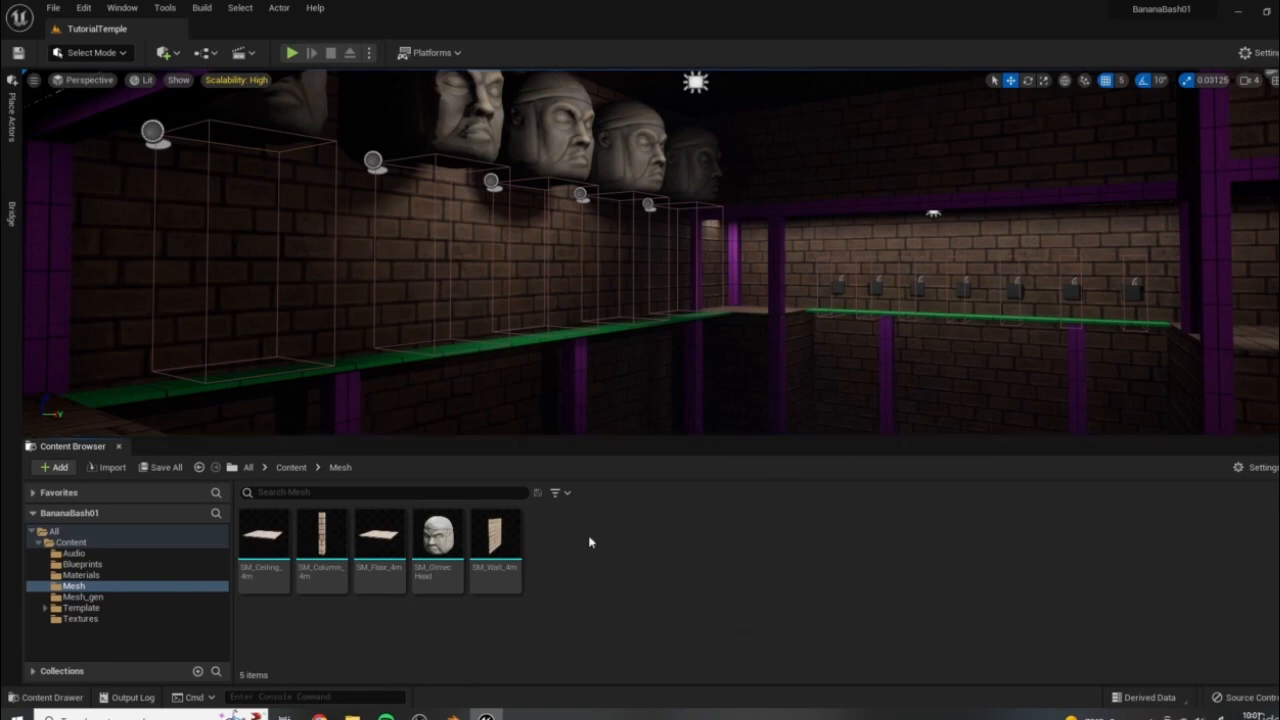
click(108, 467)
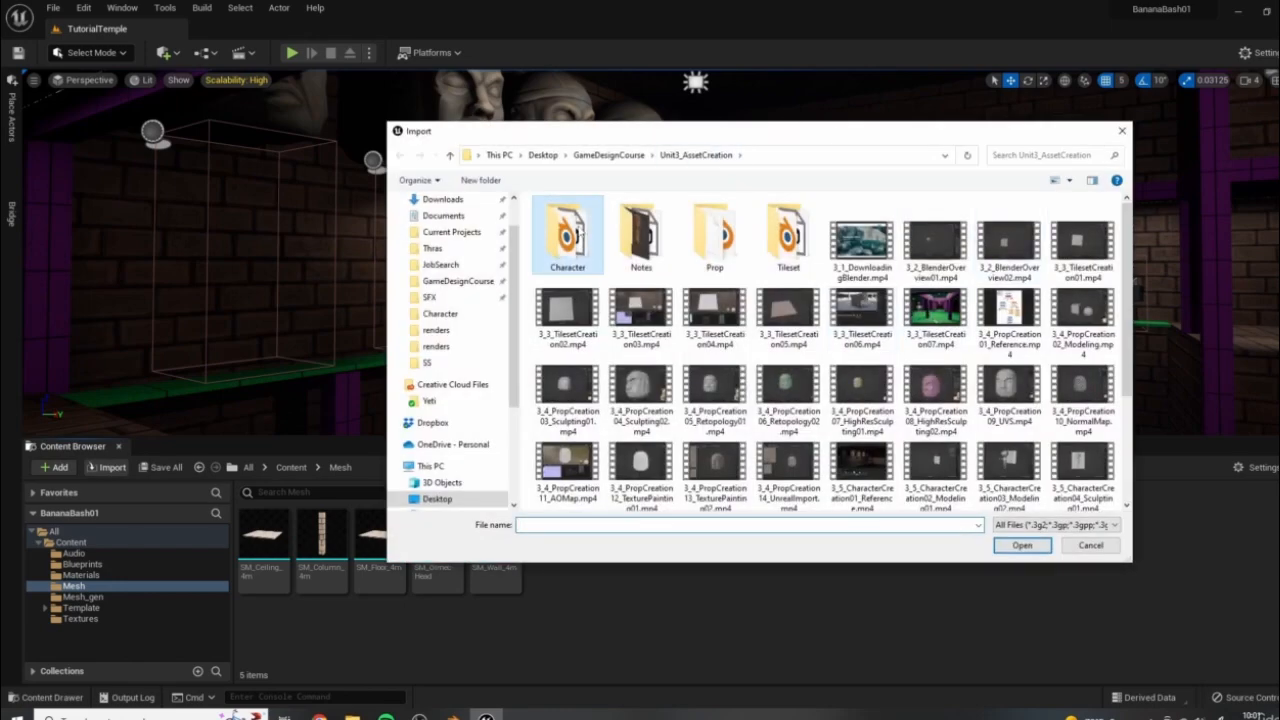
double_click(567, 236)
click(728, 240)
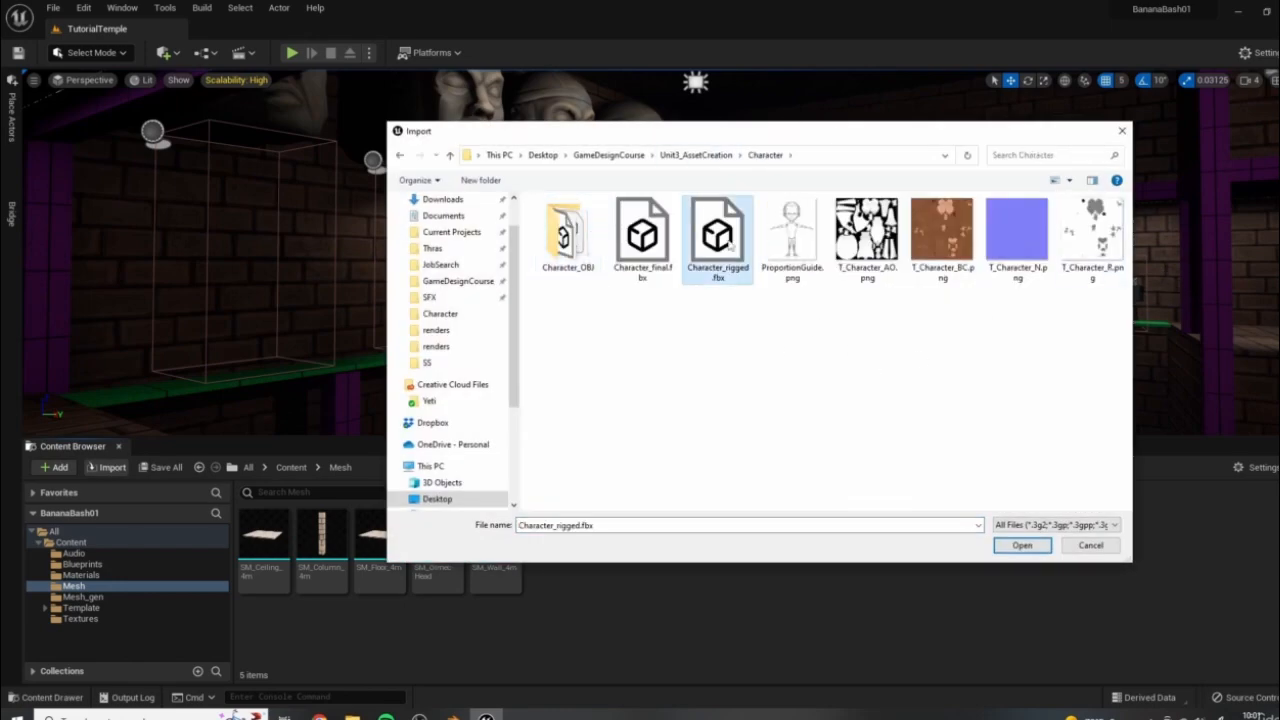
click(1036, 545)
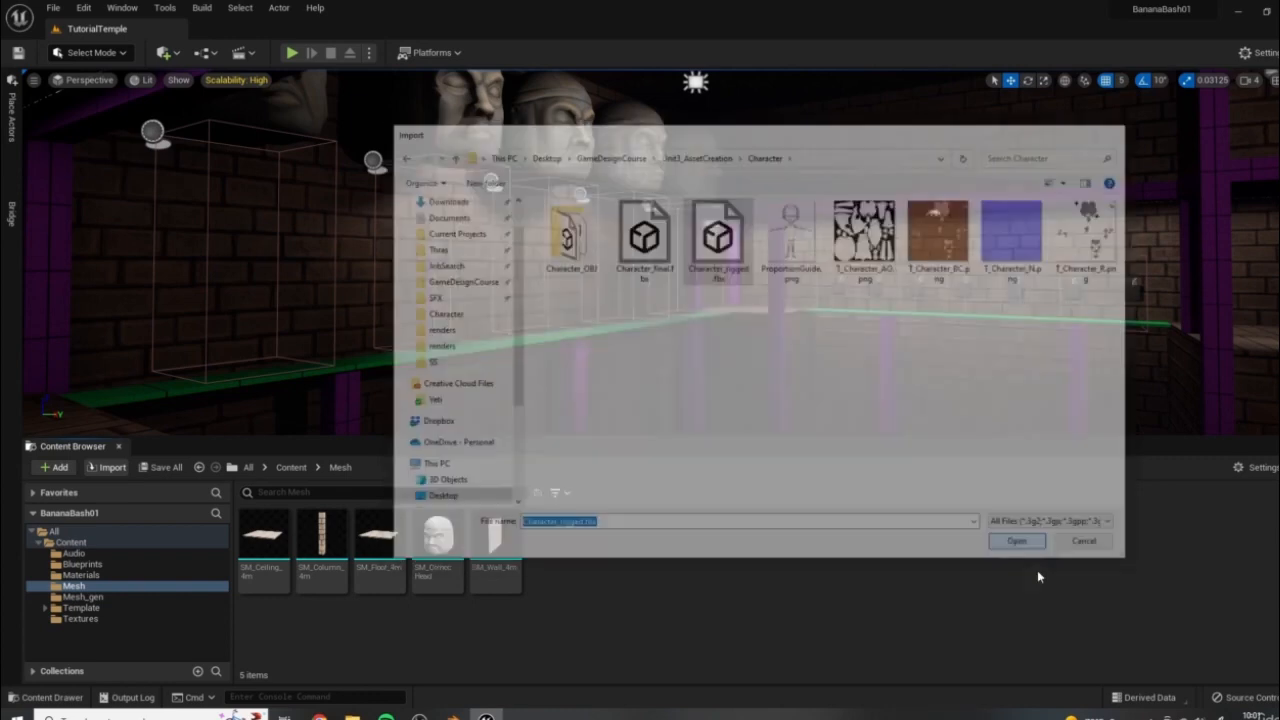
Import Character_rigged into the Mesh folder with Skeleton set to None and Skeletal Mesh and Import Mesh enabled, and dismiss the message log
drag(627, 117, 756, 132)
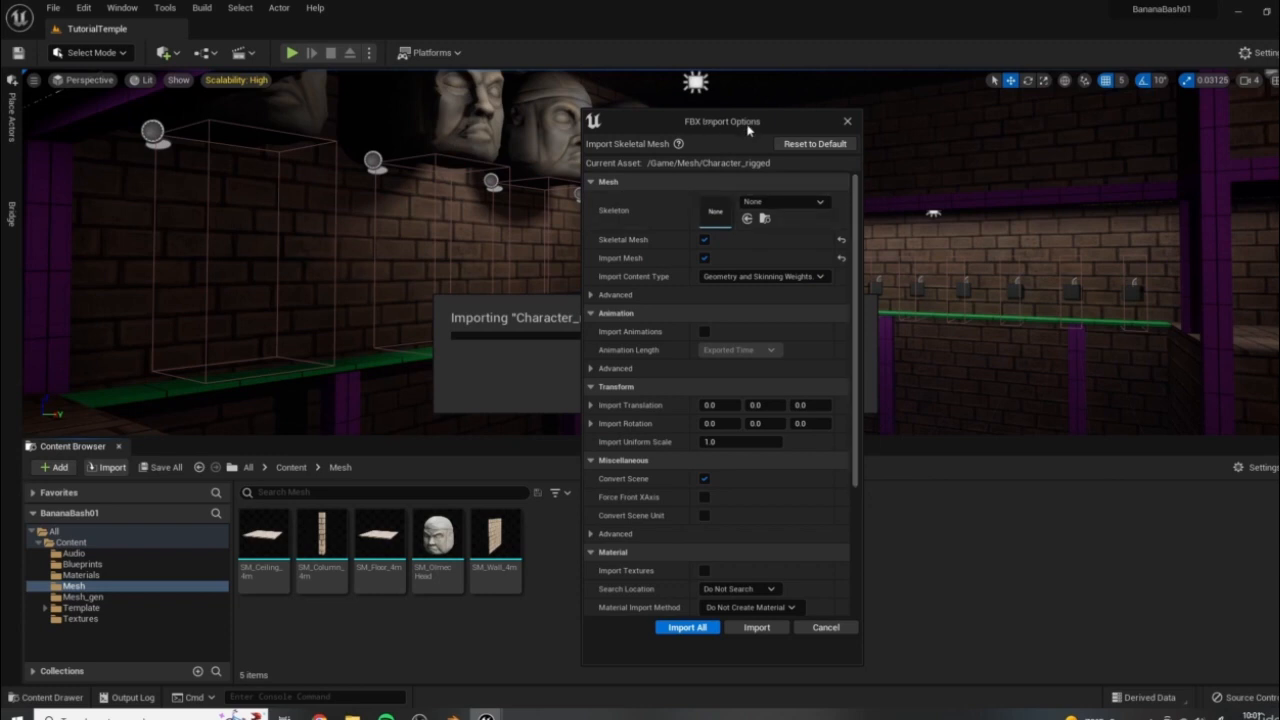
drag(748, 128, 728, 110)
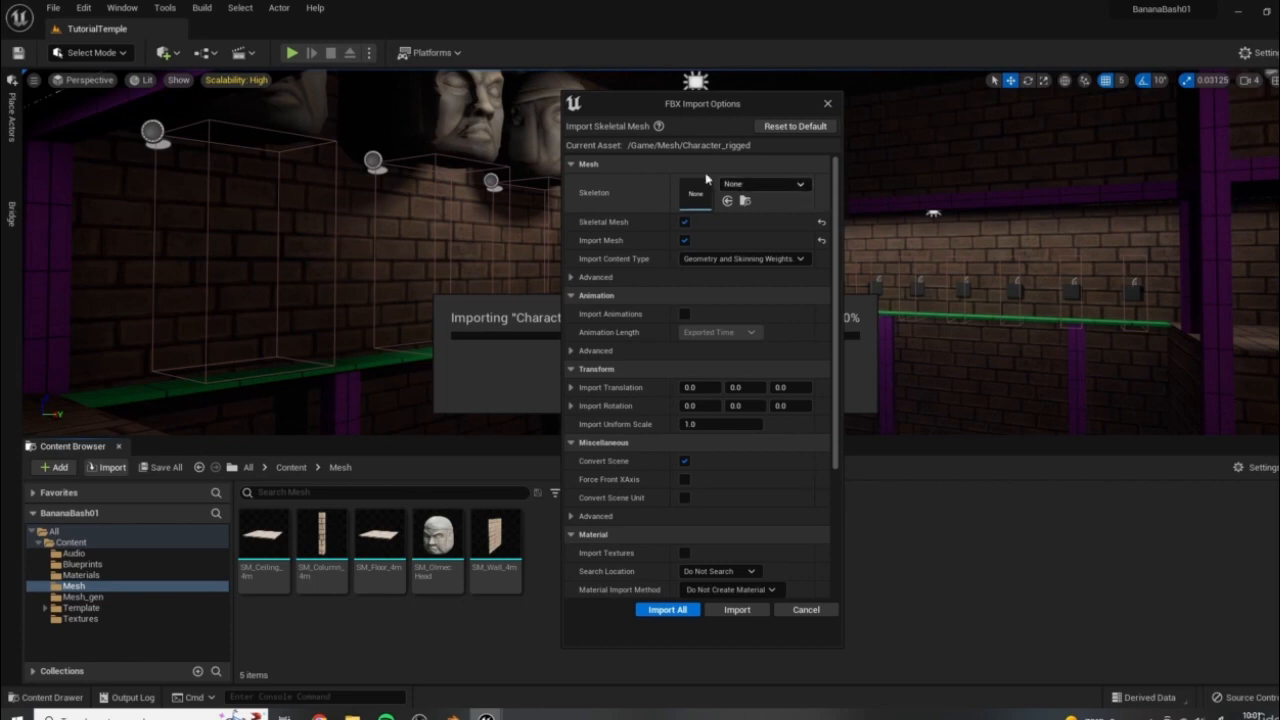
click(800, 188)
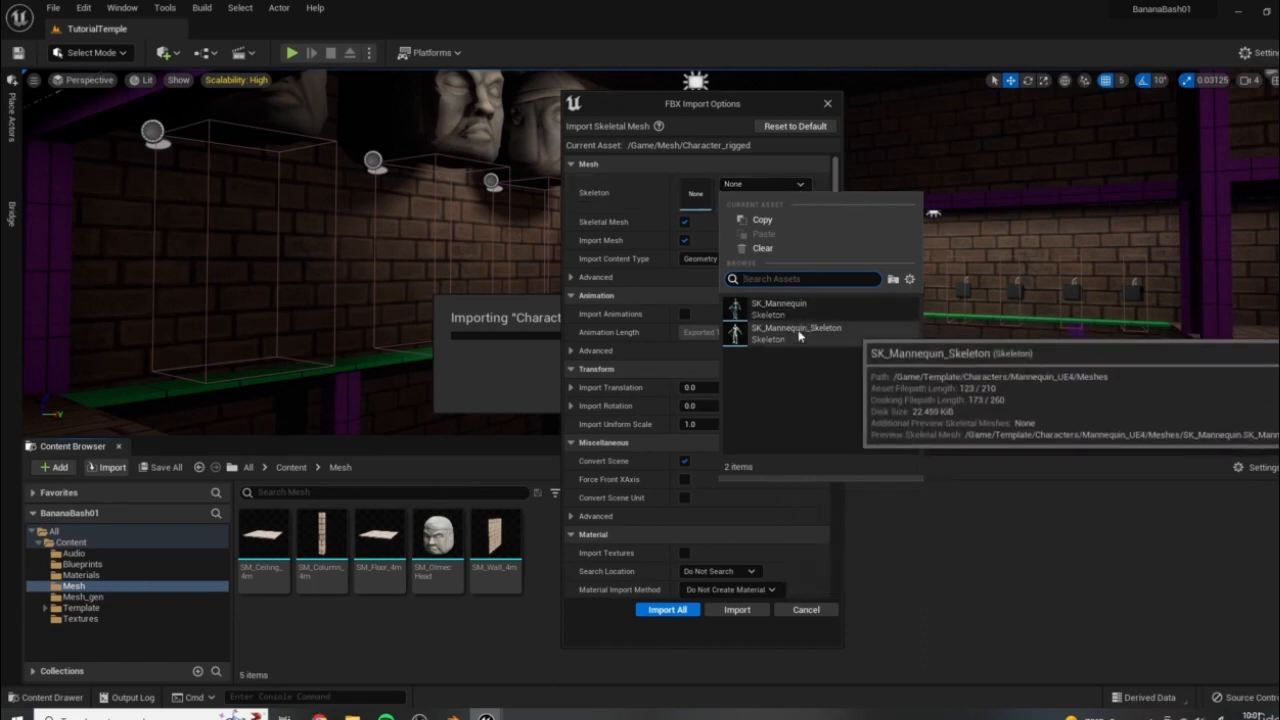
click(606, 190)
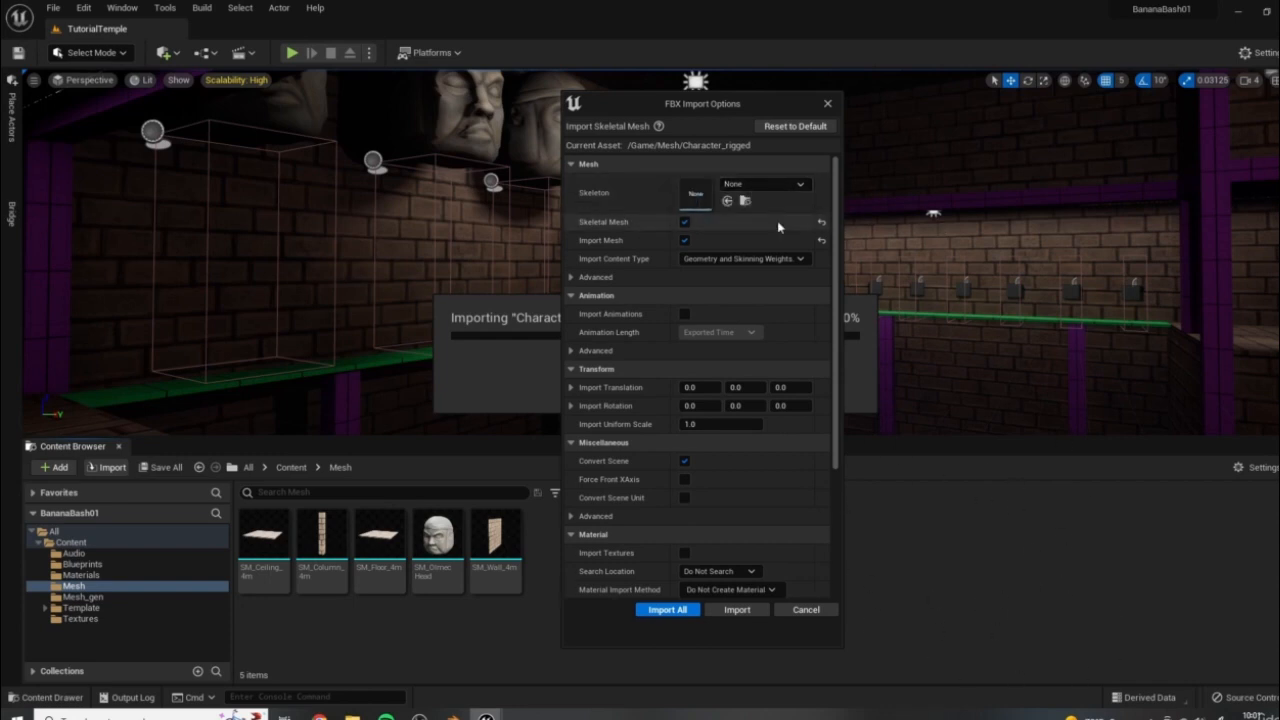
click(685, 224)
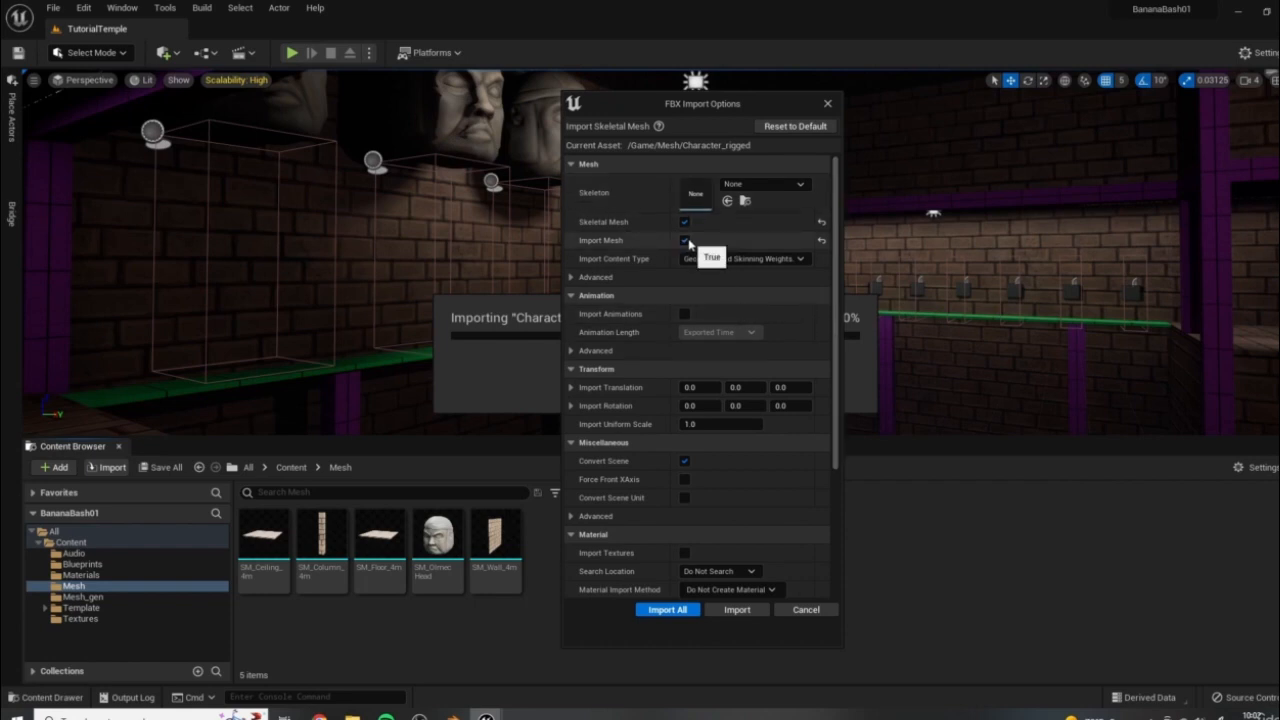
click(596, 277)
scroll(753, 331, down, 2)
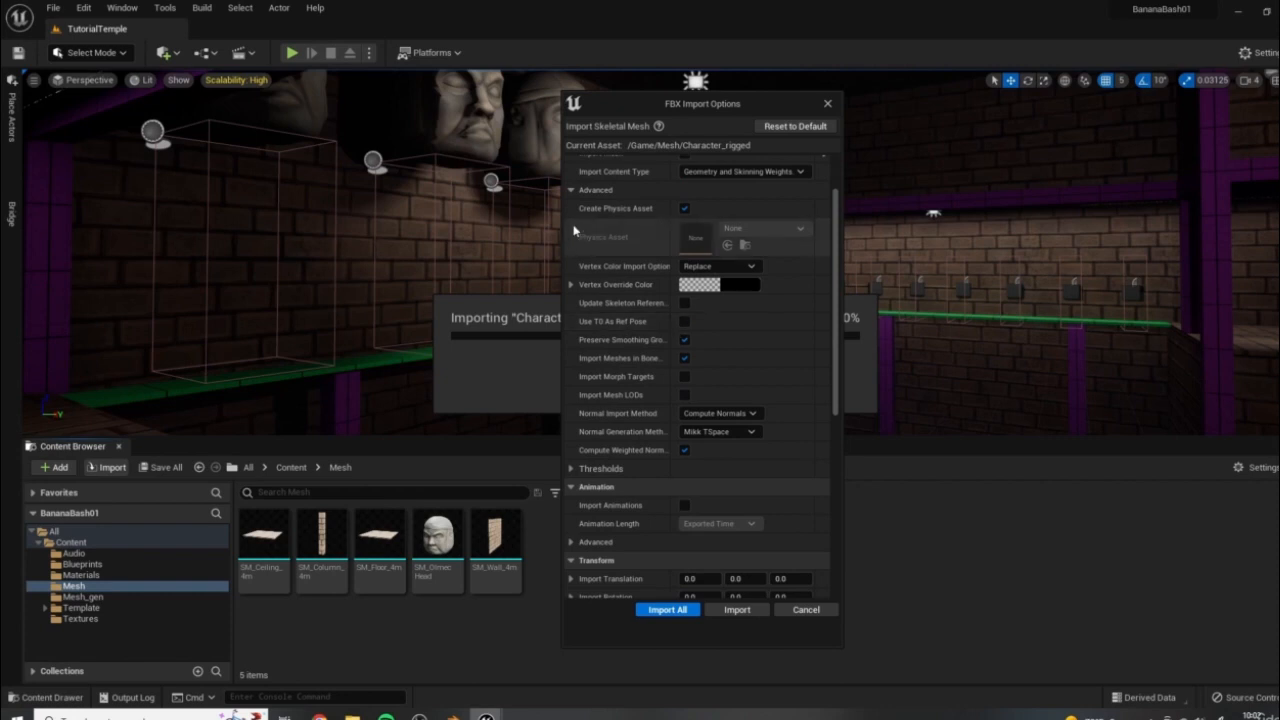
scroll(580, 240, down, 8)
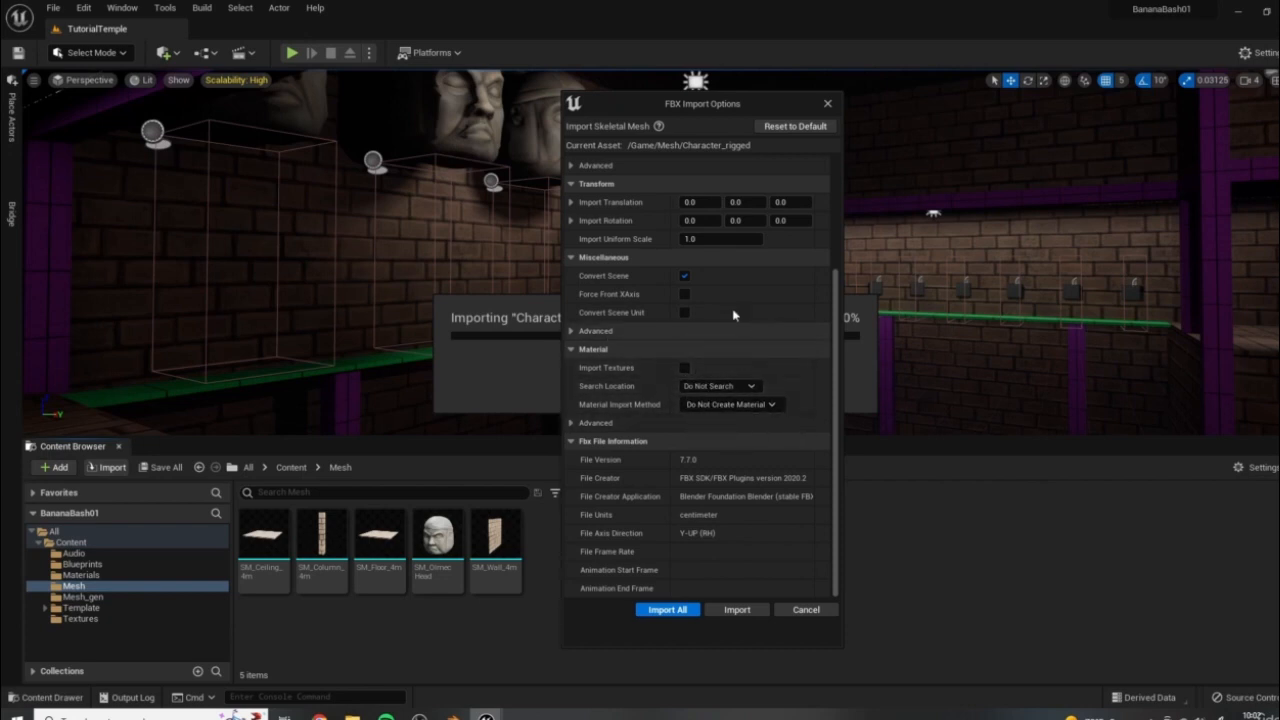
scroll(814, 344, up, 5)
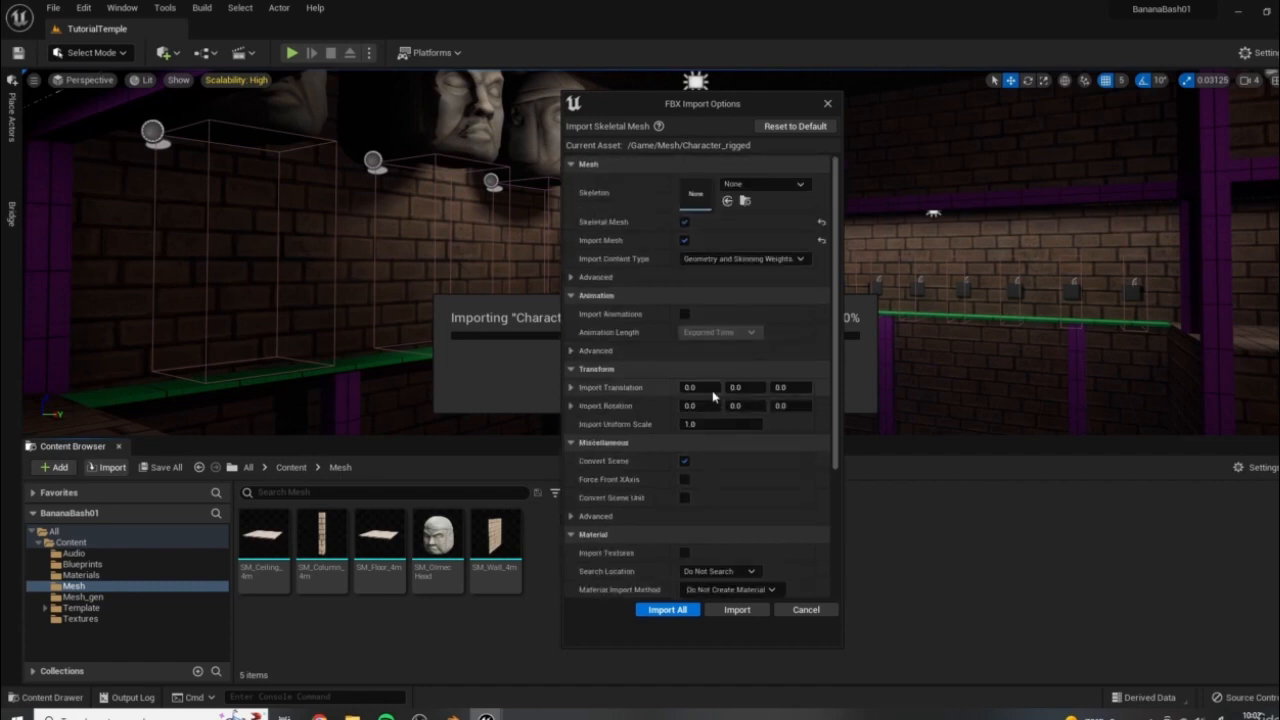
scroll(714, 396, down, 5)
click(667, 610)
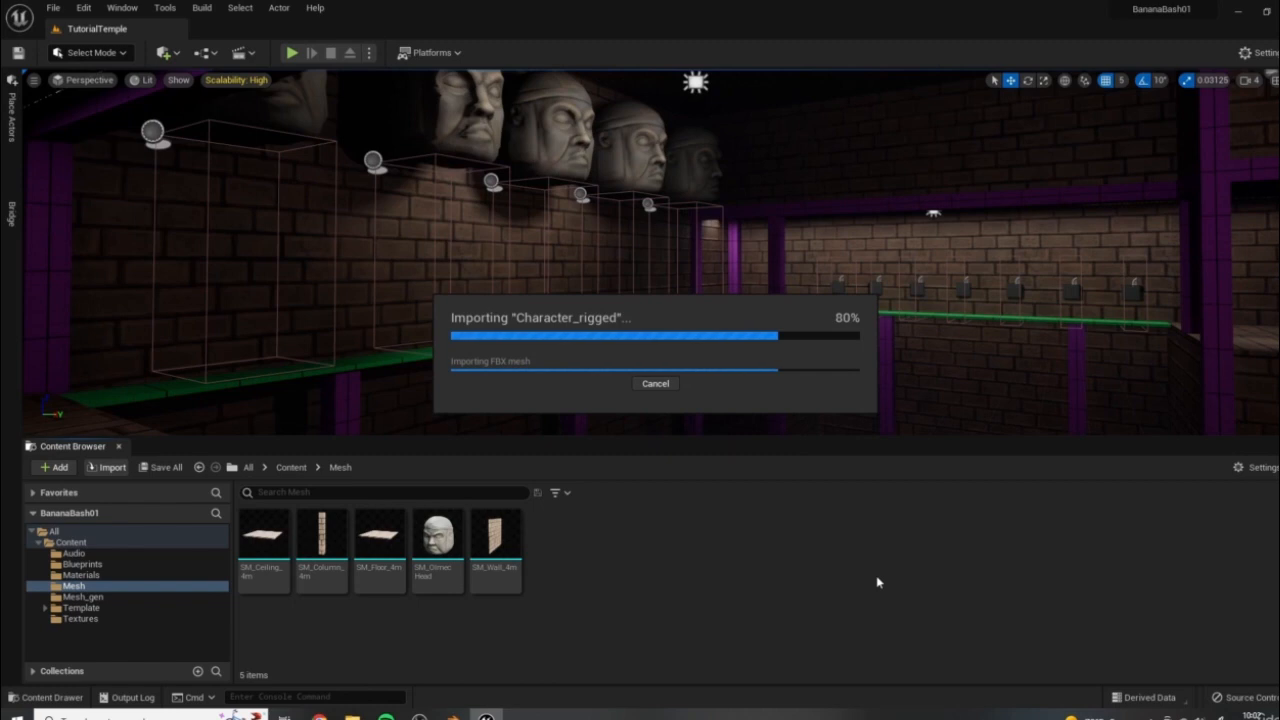
click(878, 161)
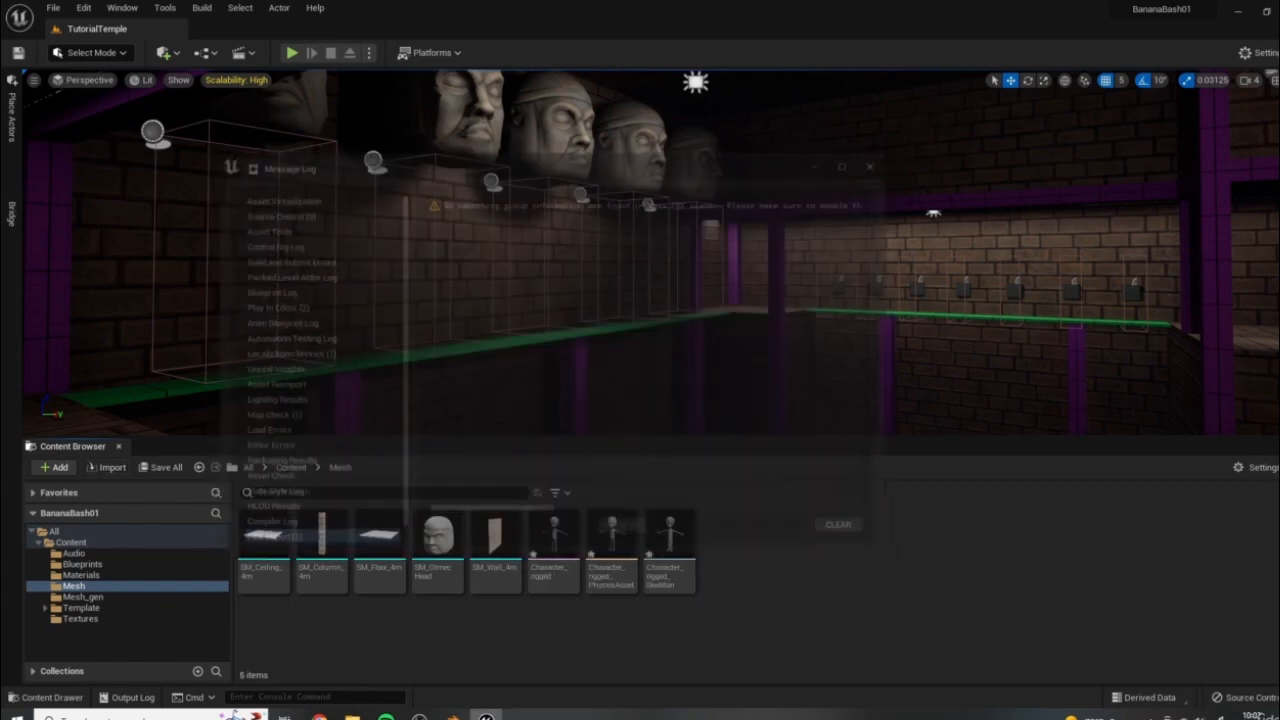
double_click(561, 523)
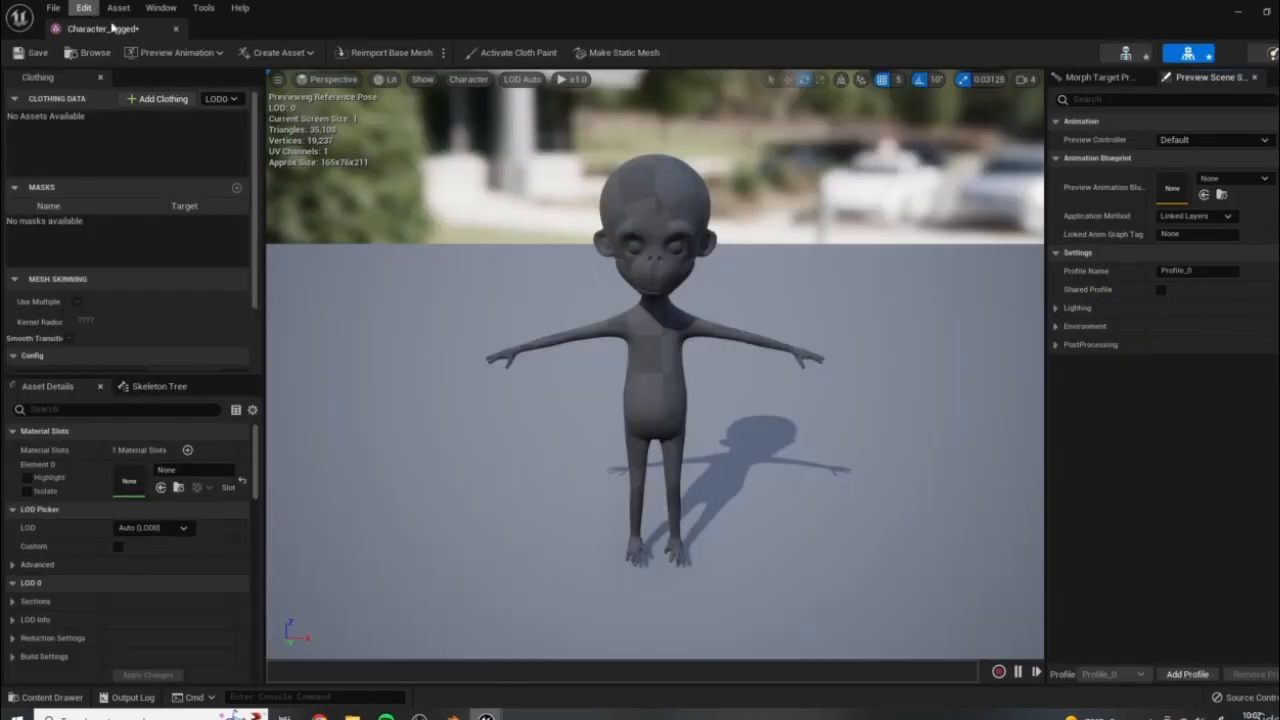
drag(120, 30, 262, 70)
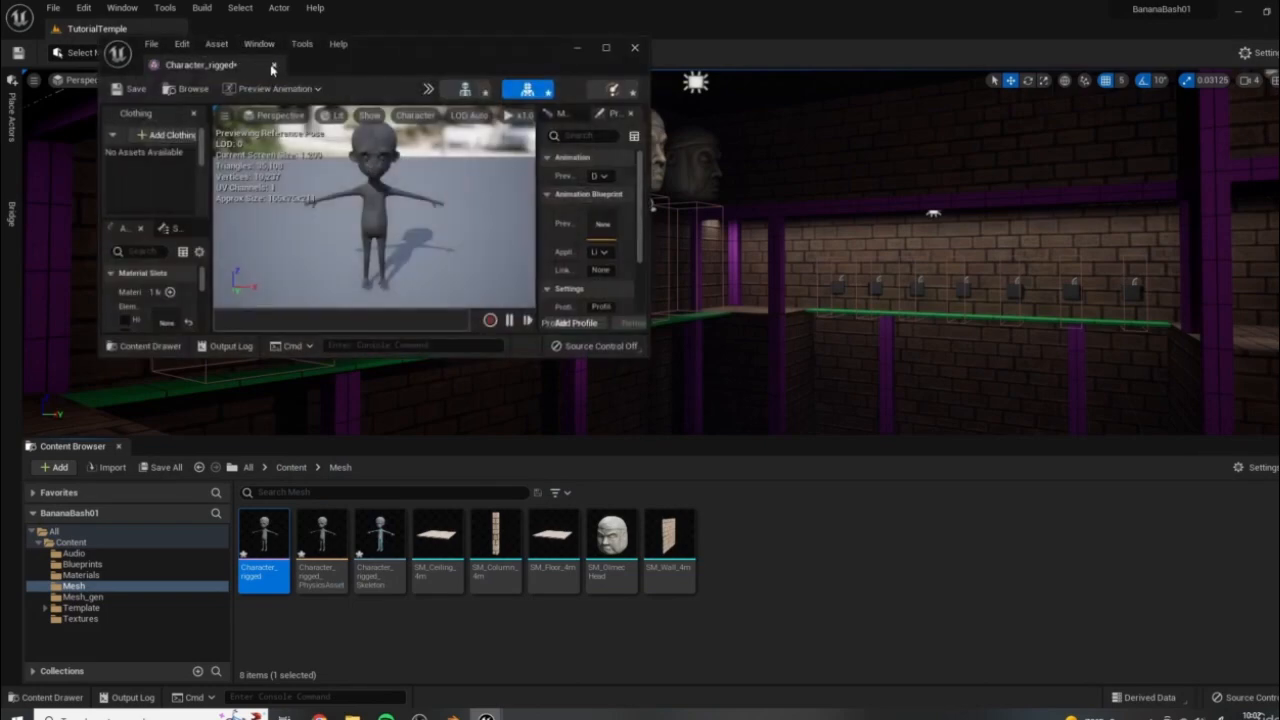
click(273, 66)
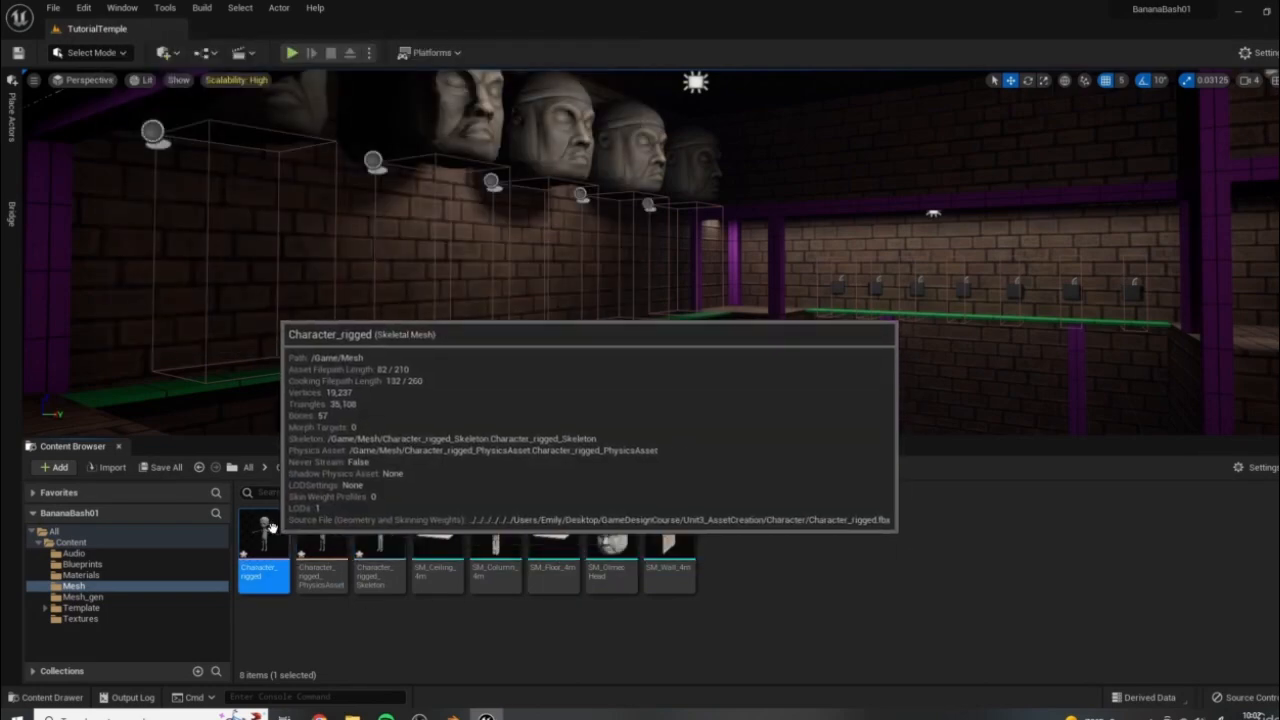
Open the Character_rigged skeletal mesh and examine the monkey model from several angles along with its asset details
double_click(269, 532)
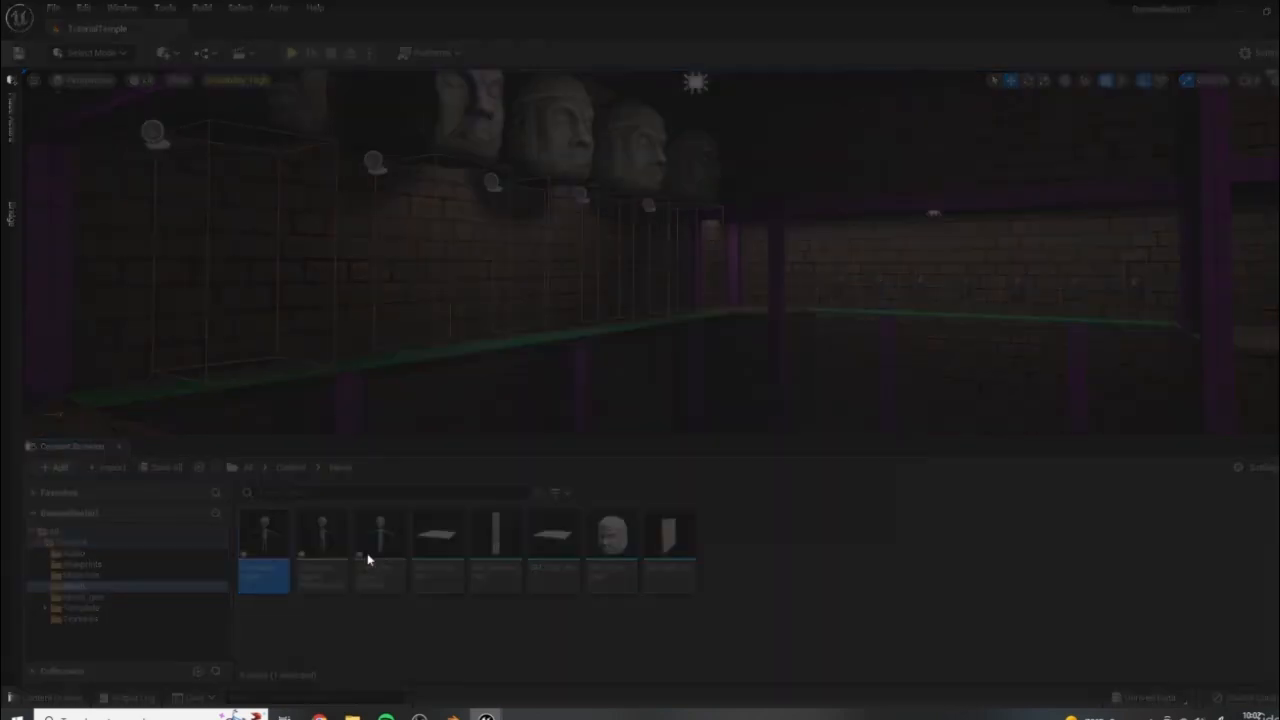
middle_drag(798, 475, 798, 475)
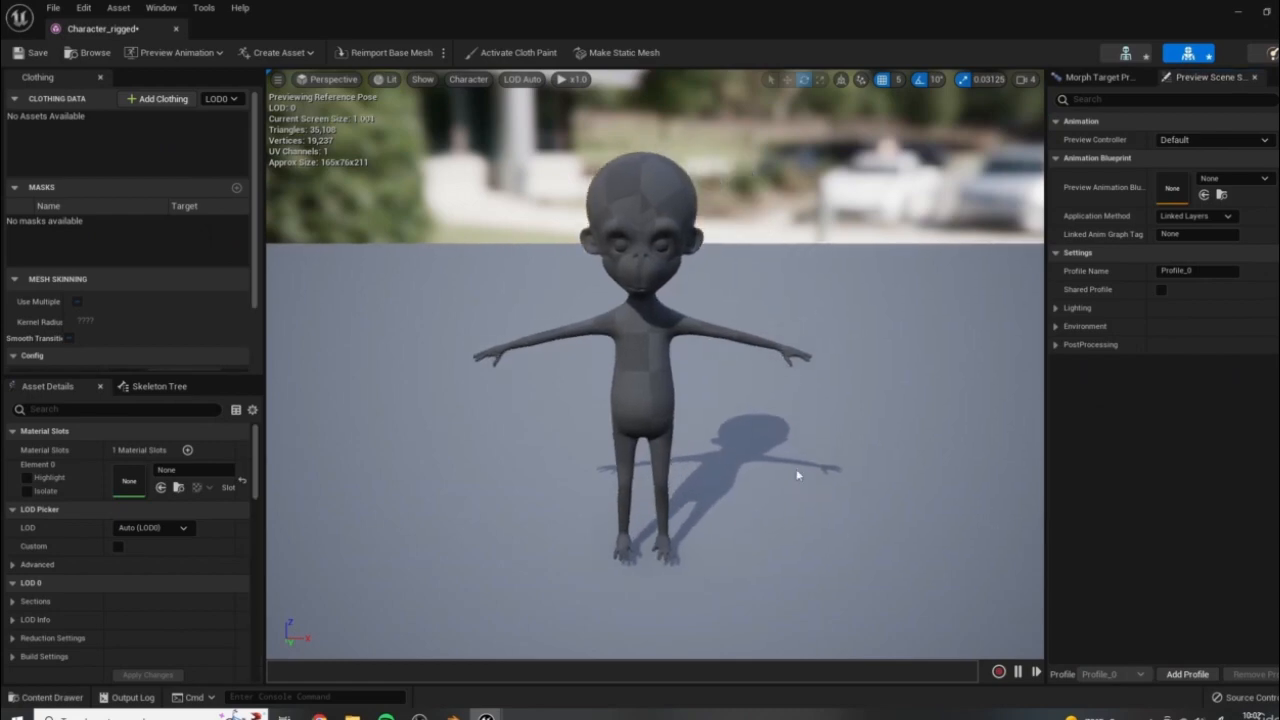
alt+drag(693, 406, 533, 222)
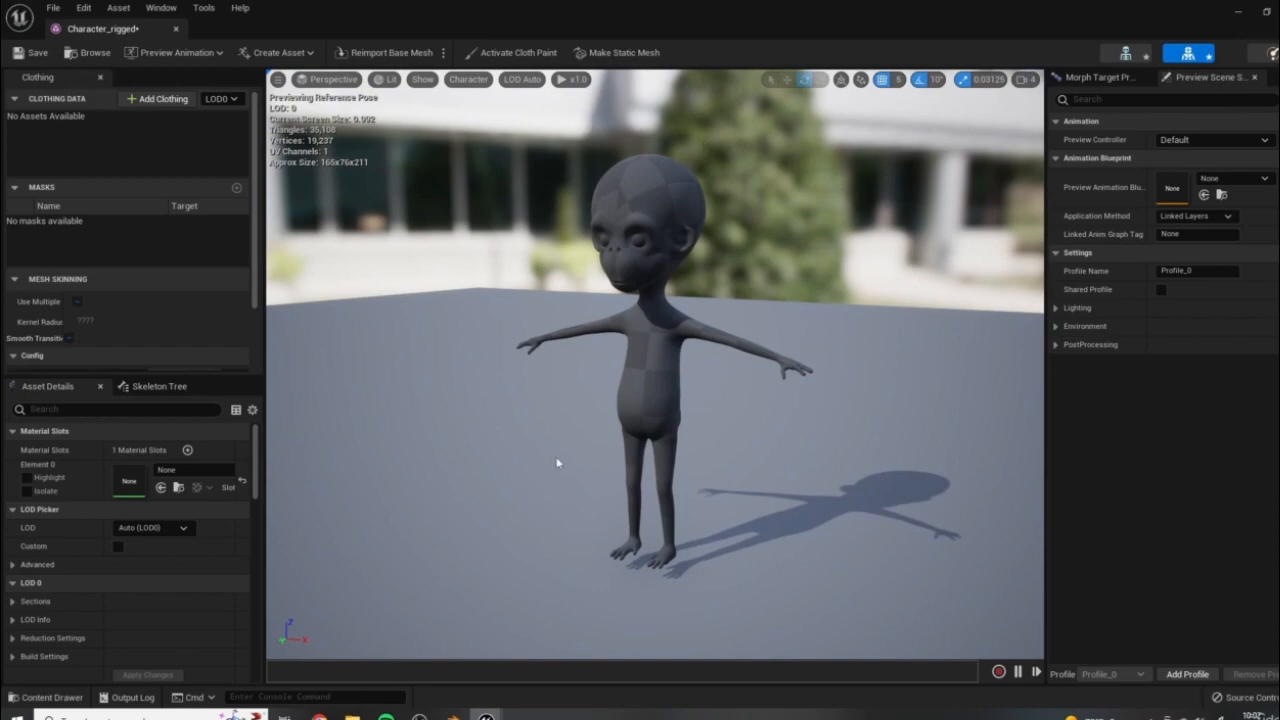
alt+drag(641, 298, 620, 268)
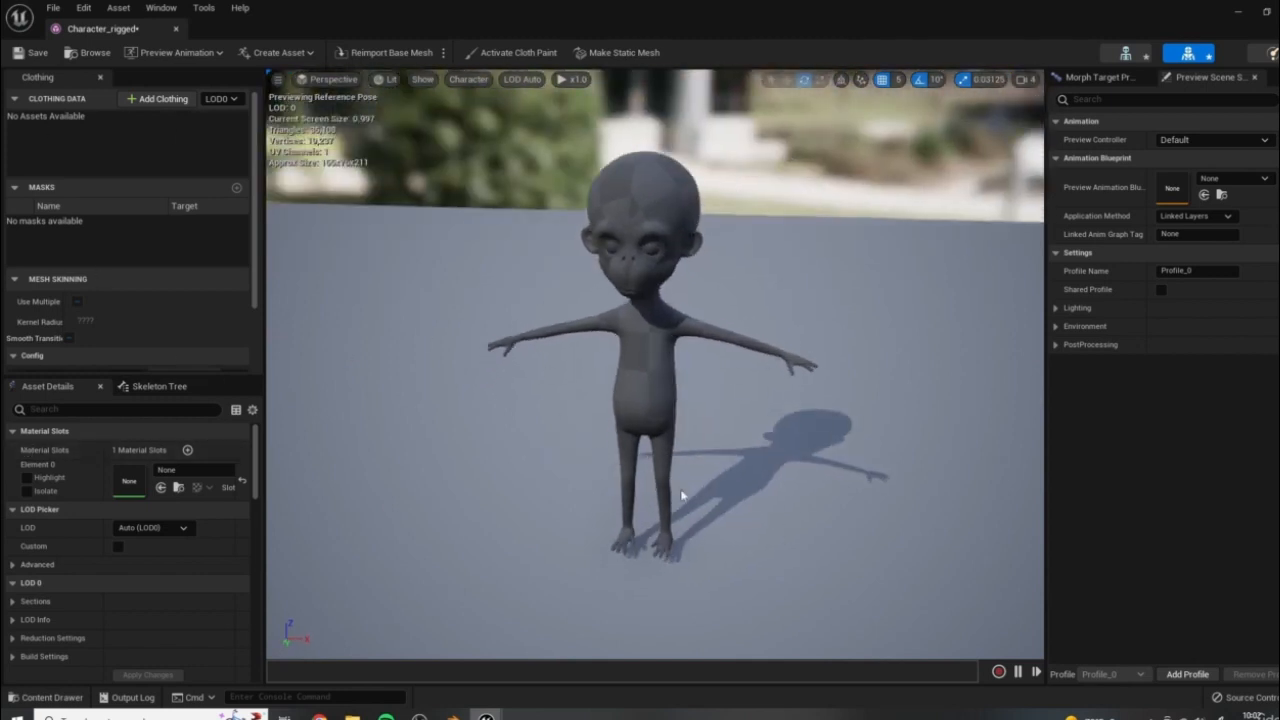
scroll(160, 480, down, 3)
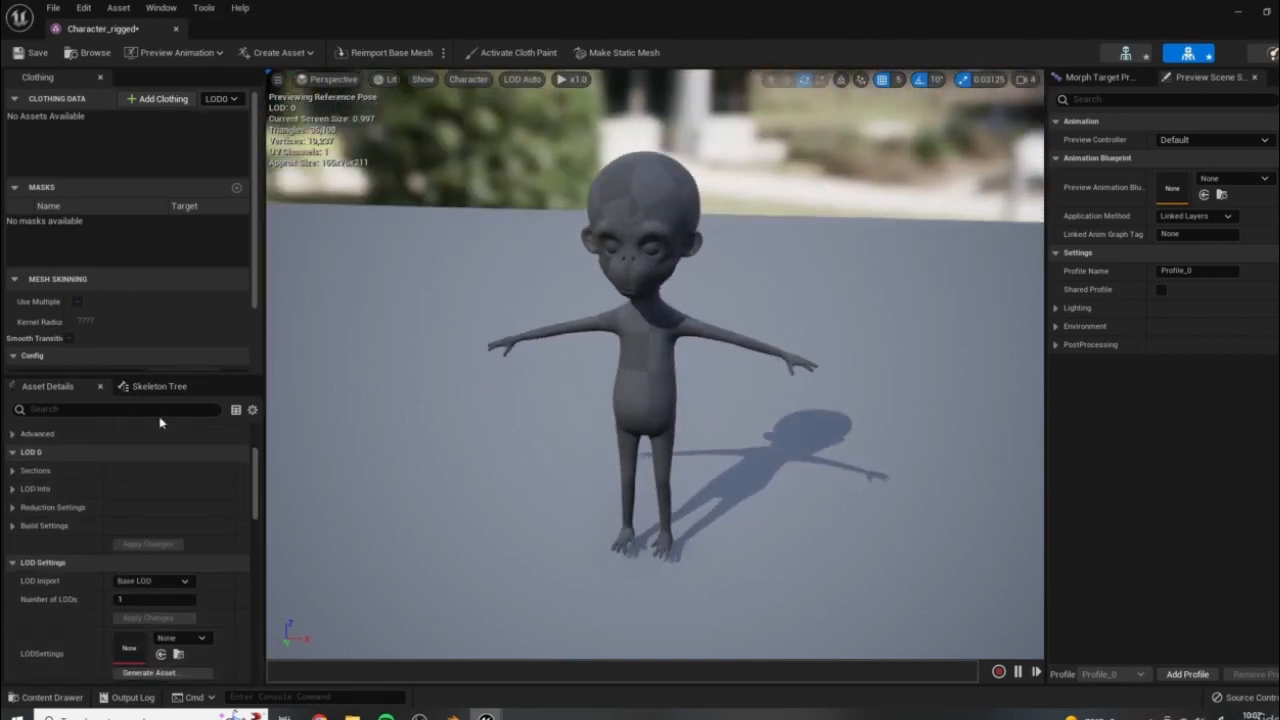
alt+drag(528, 486, 552, 276)
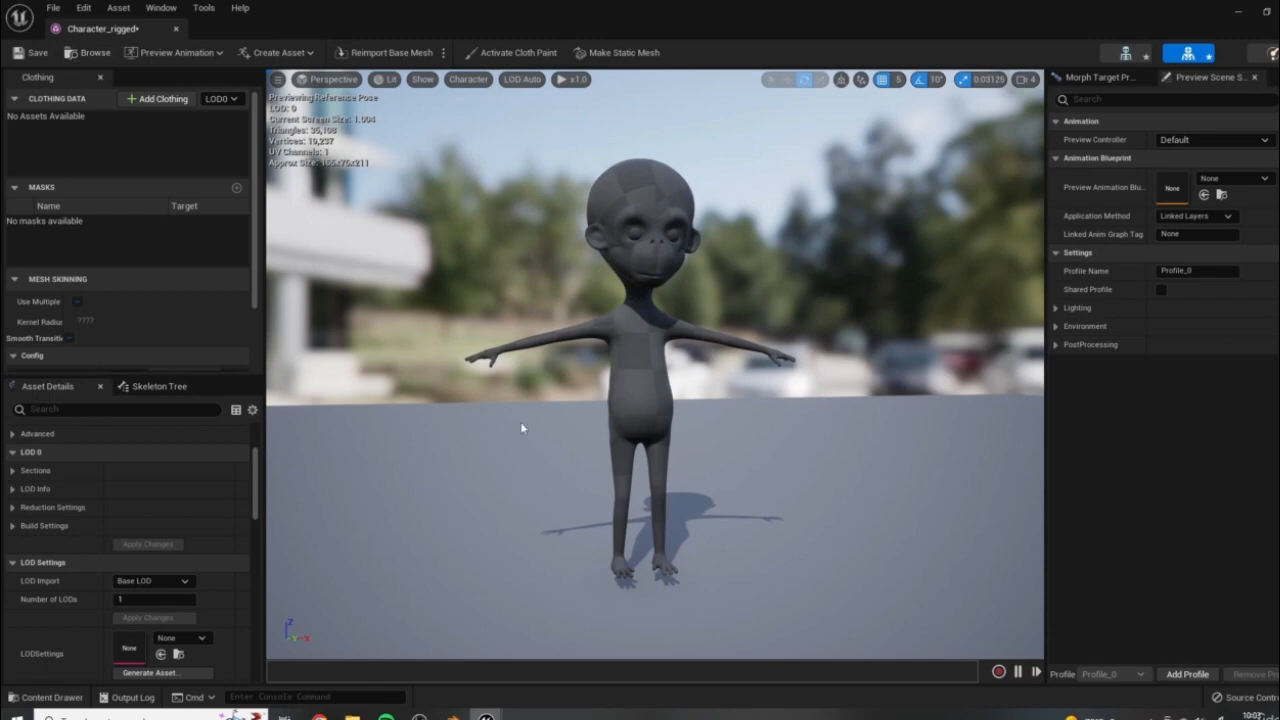
alt+drag(807, 355, 695, 420)
scroll(150, 500, down, 5)
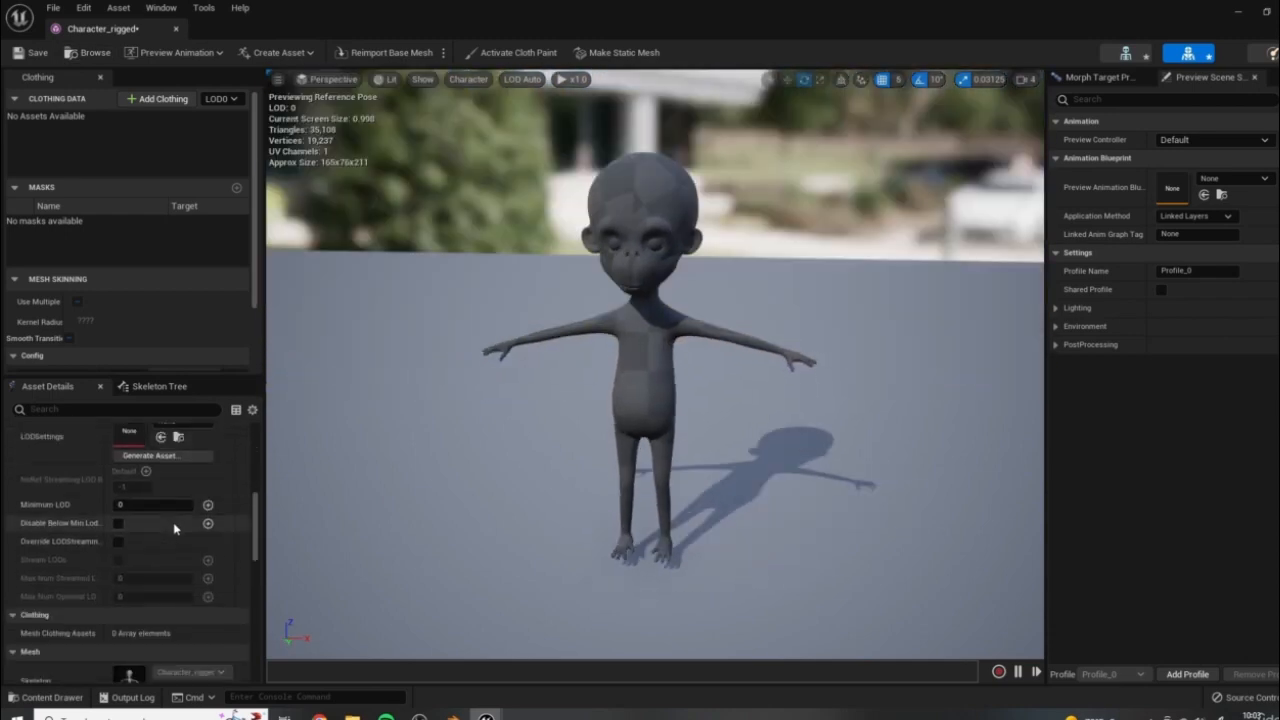
scroll(190, 508, up, 5)
scroll(197, 498, up, 3)
Dock the Character_rigged editor beside the TutorialTemple level in the main window and bring it to the front
drag(110, 28, 165, 35)
click(160, 30)
click(248, 28)
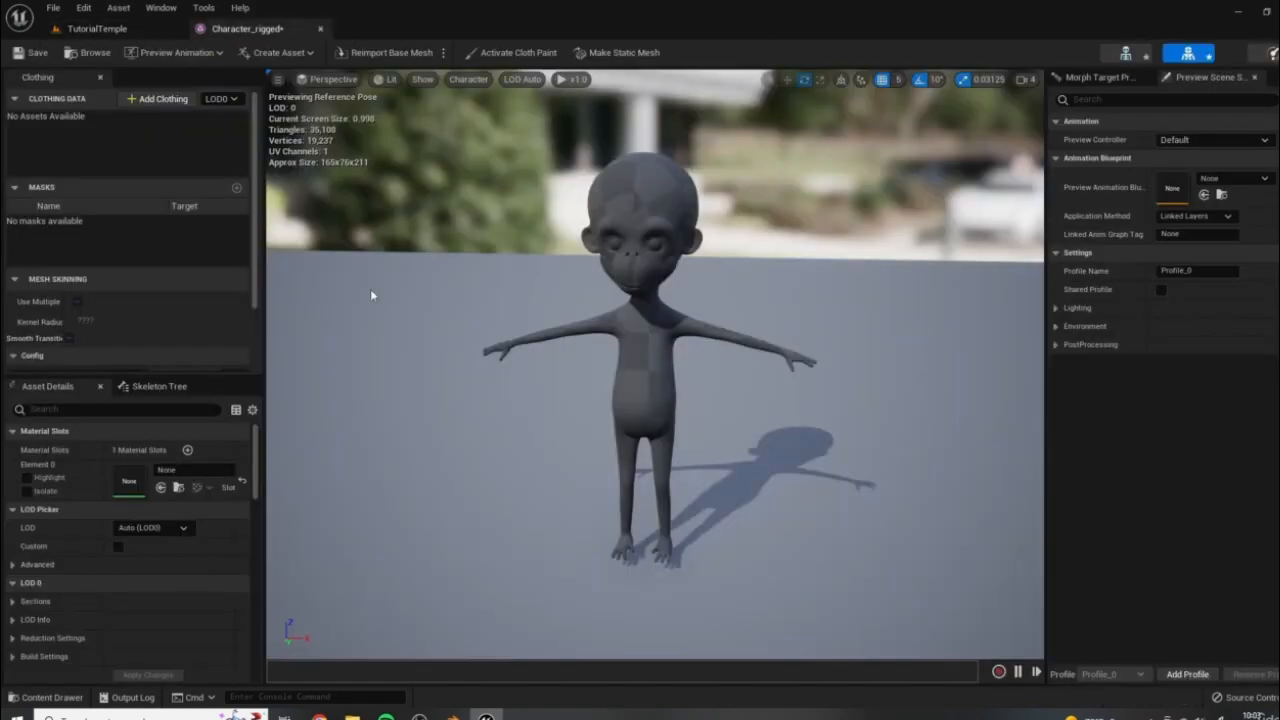
Open the Character_rigged skeleton asset and display its bone hierarchy
alt+drag(627, 443, 647, 421)
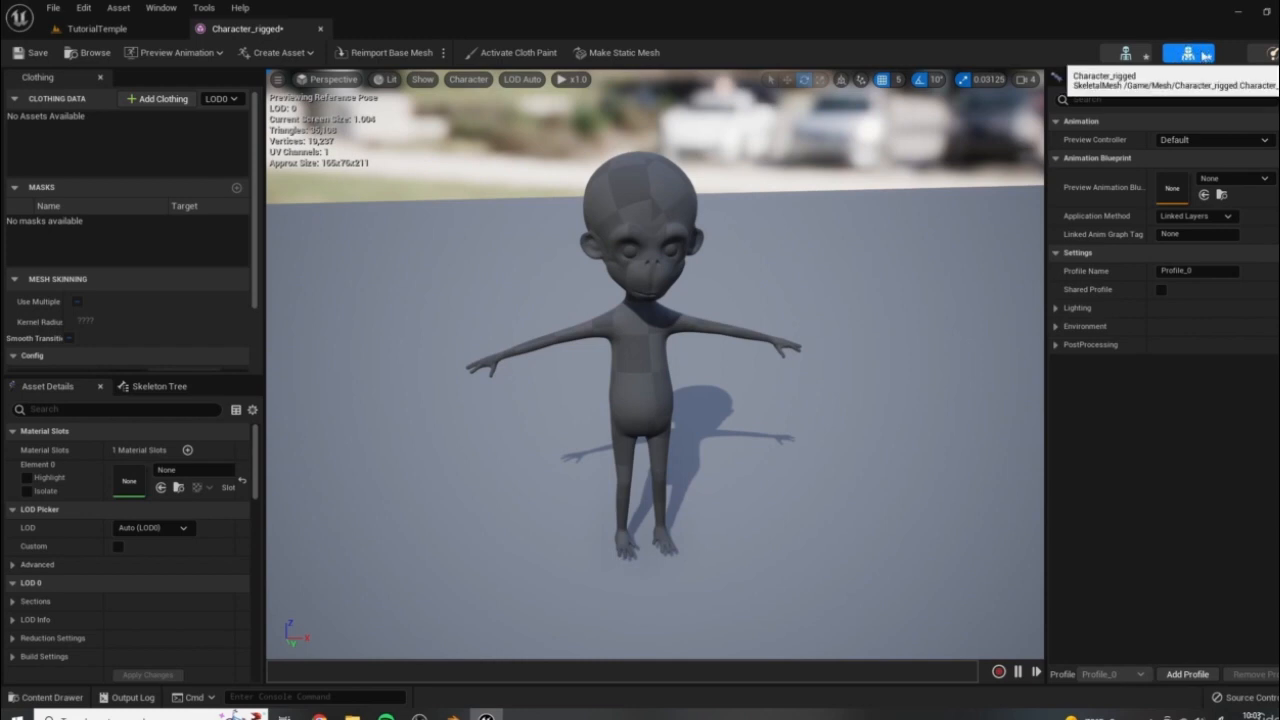
drag(899, 296, 689, 418)
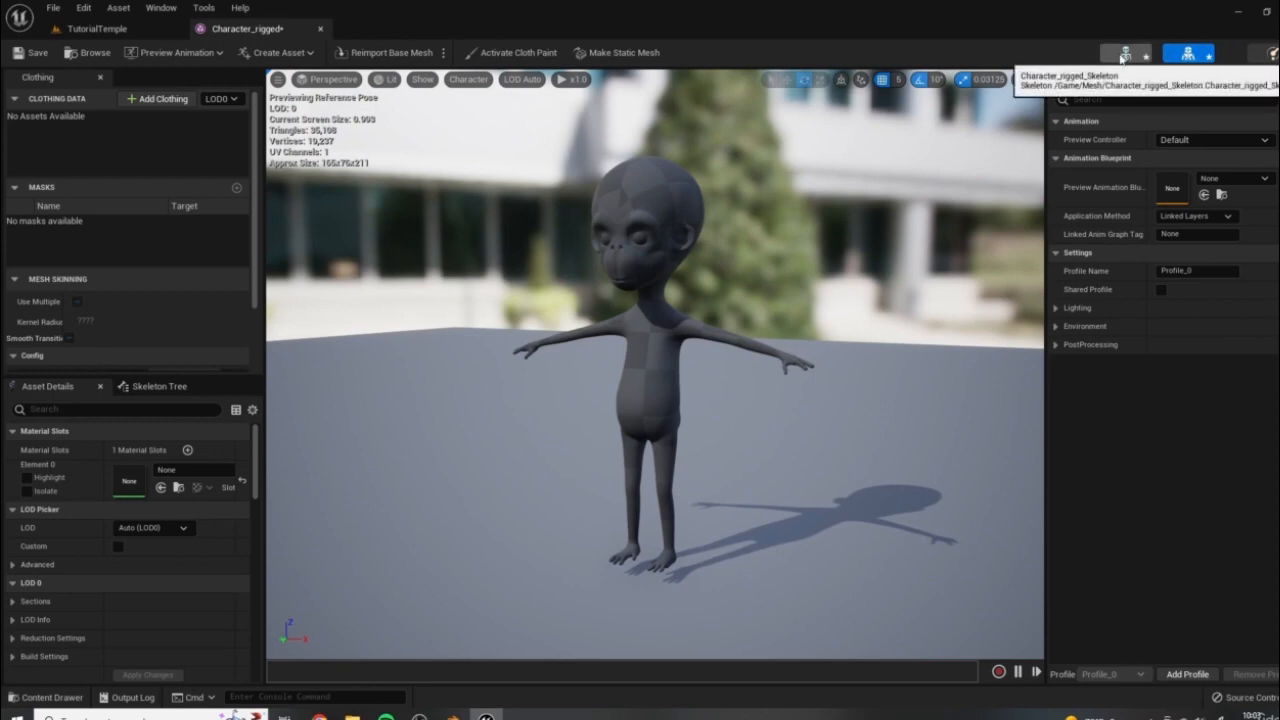
click(1124, 56)
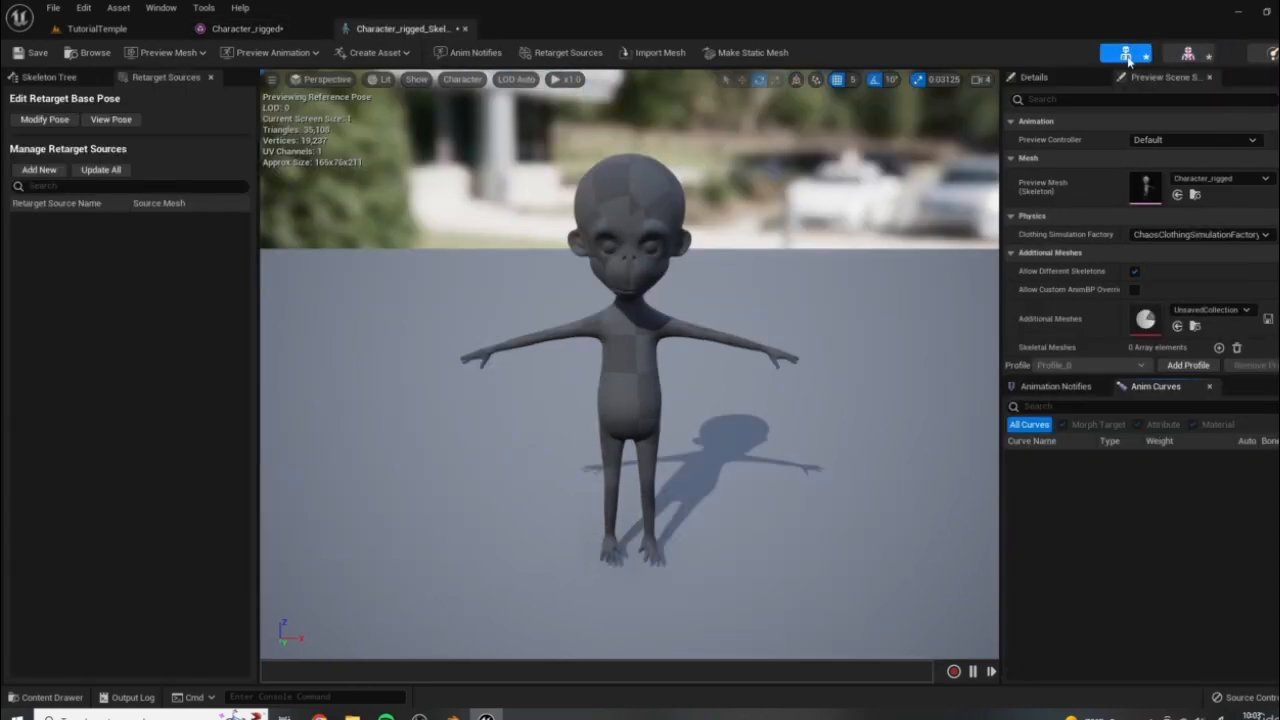
alt+drag(510, 378, 448, 336)
alt+drag(796, 327, 478, 190)
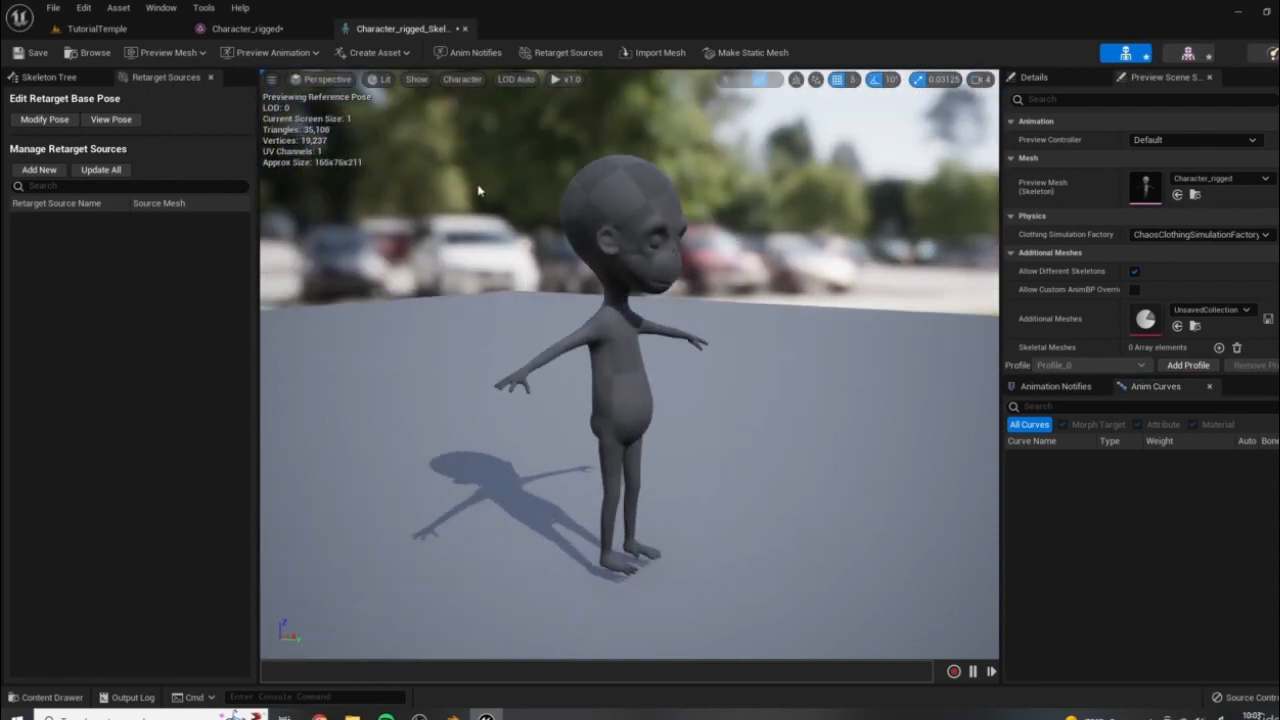
click(48, 79)
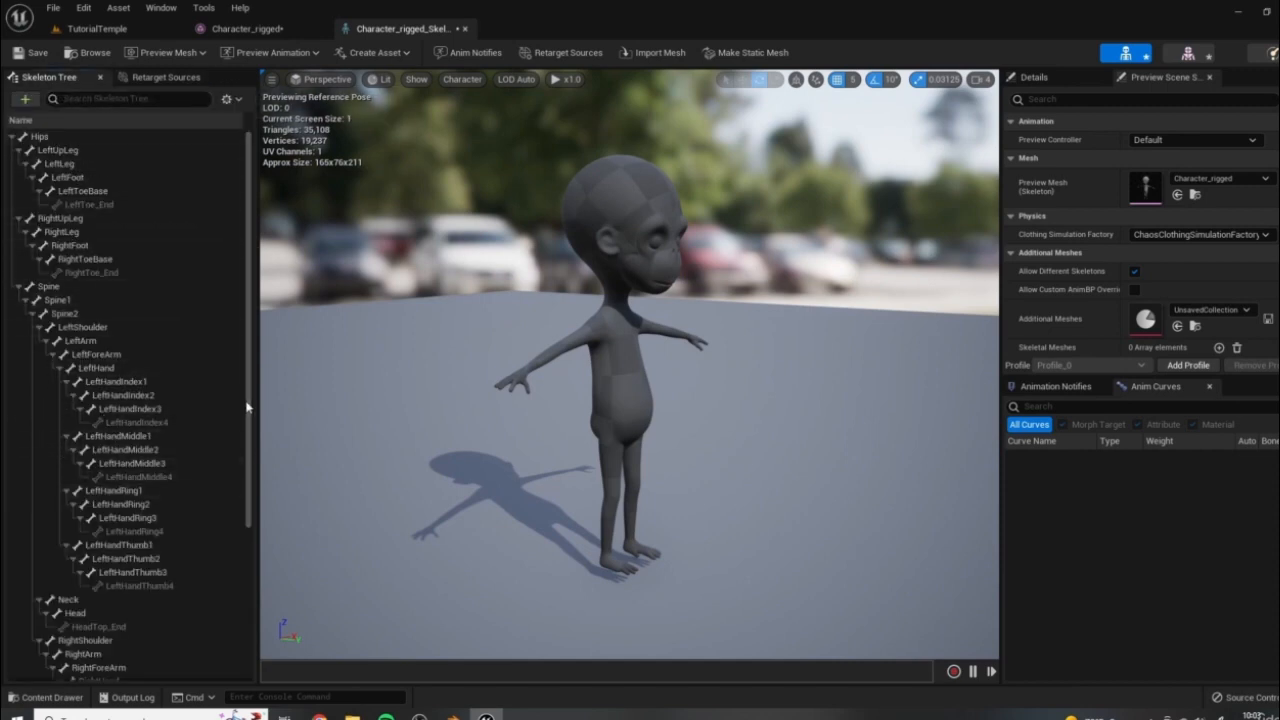
drag(249, 418, 258, 318)
Select the LeftUpLeg bone and try rotating it to test the leg's deformation
click(62, 152)
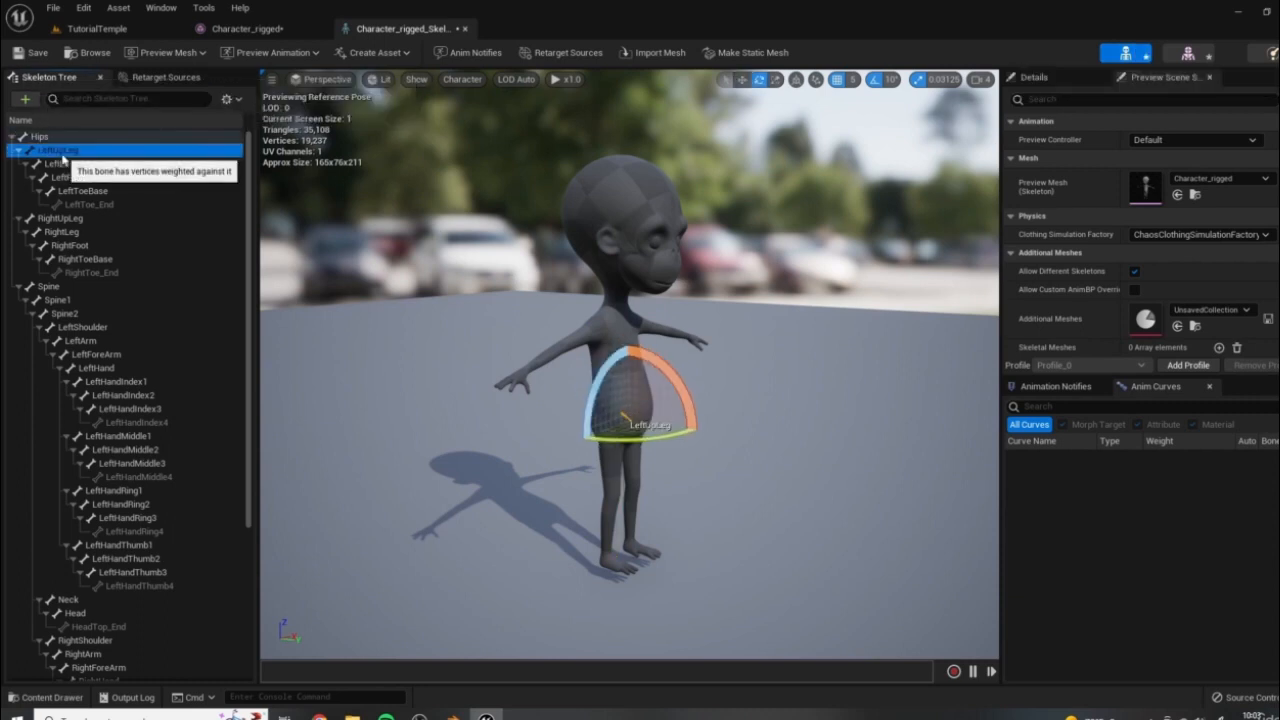
click(68, 177)
click(70, 152)
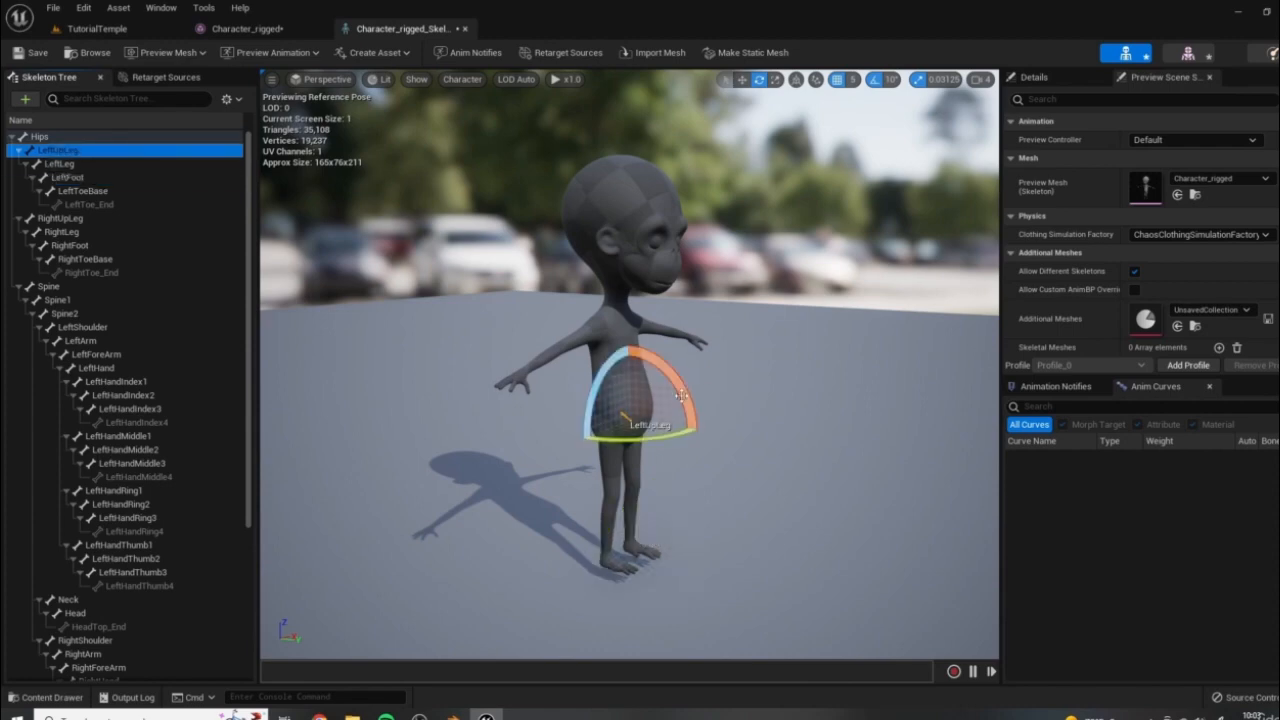
drag(689, 387, 698, 430)
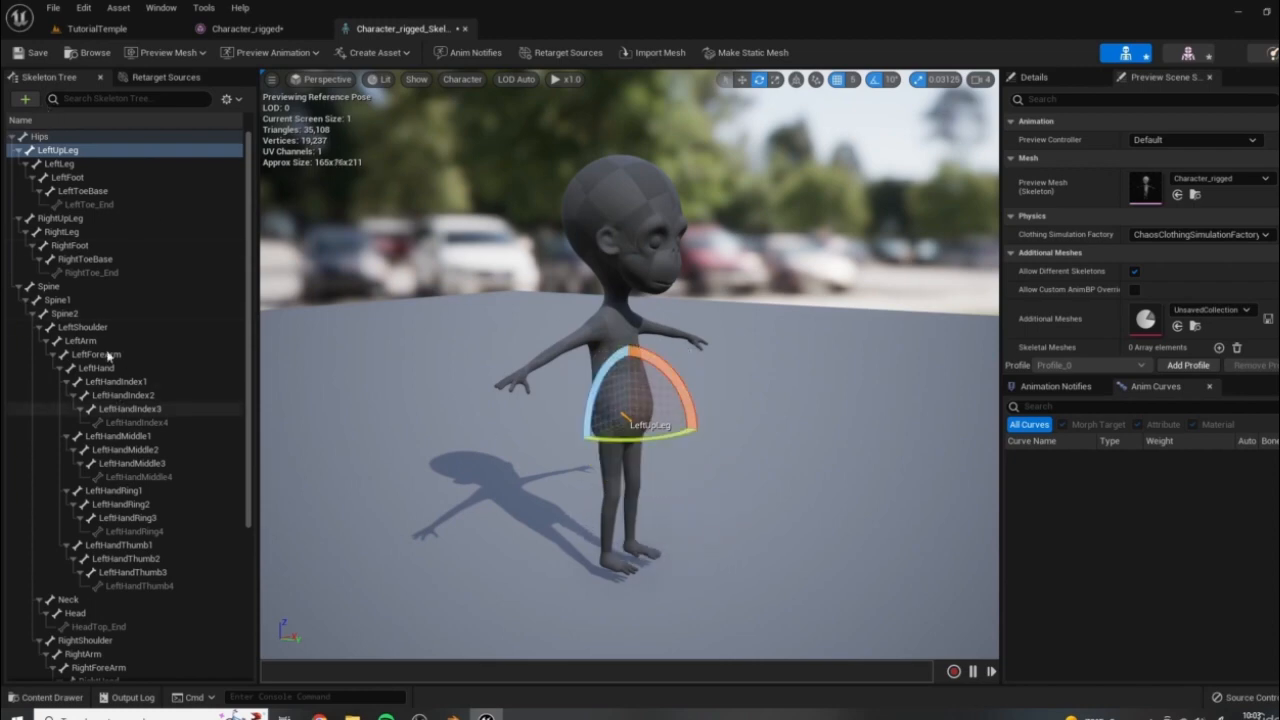
Select the LeftShoulder bone, try rotating it about different axes, and clear the bone selection
click(85, 327)
drag(780, 403, 765, 373)
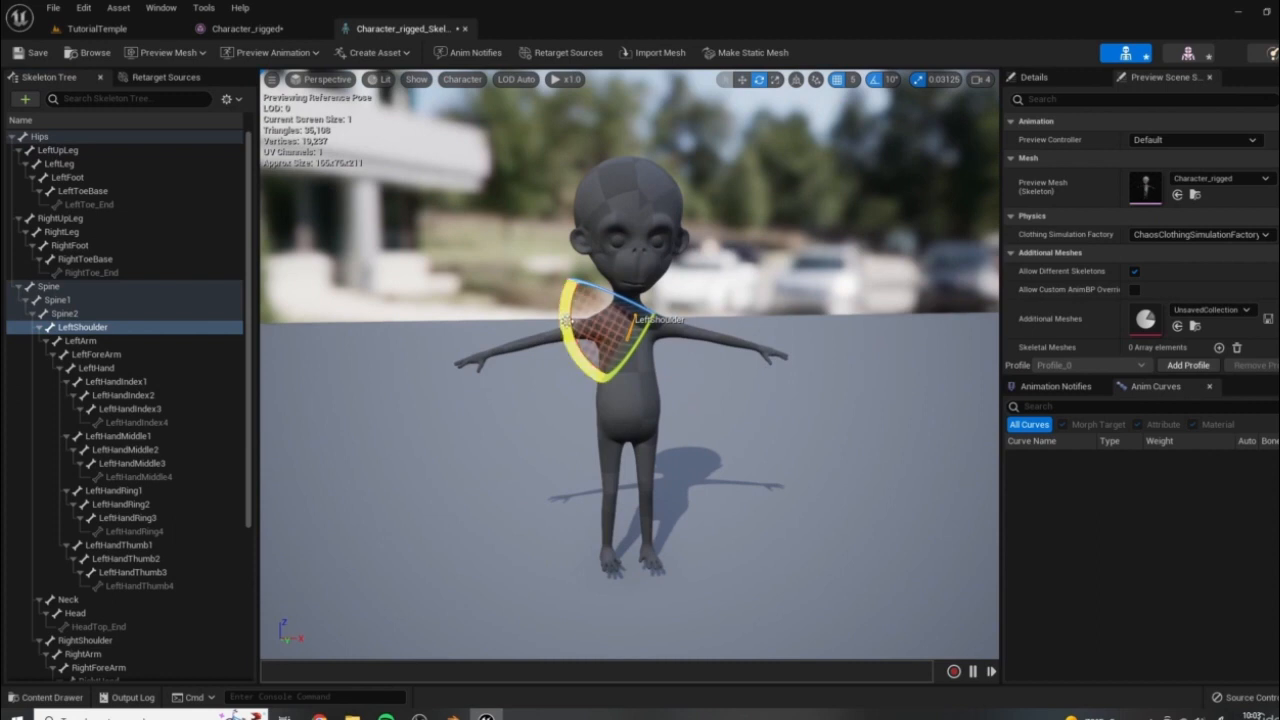
mouse_move(569, 330)
mouse_down()
mouse_move(580, 385)
mouse_move(569, 331)
mouse_up()
drag(598, 386, 590, 376)
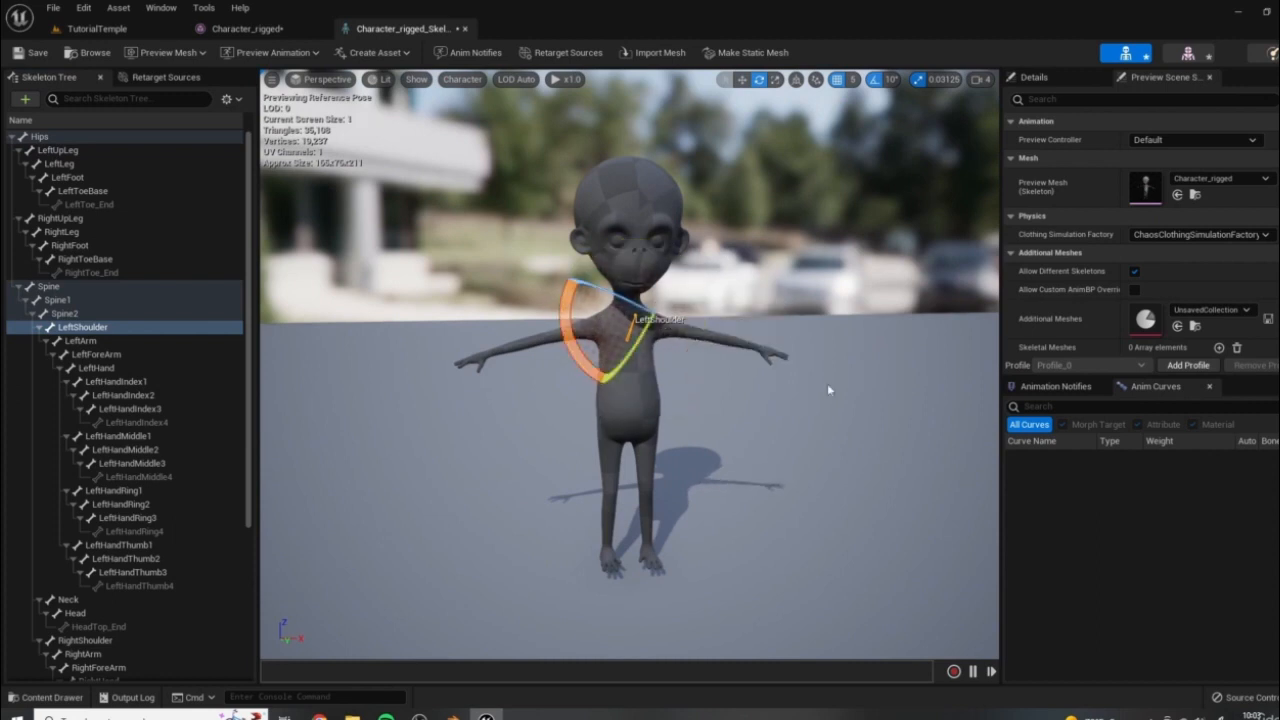
click(827, 386)
Examine the monkey in the preview and read through its complete bone hierarchy, from the hips to the right-hand fingers
middle_drag(707, 308, 768, 280)
middle_drag(741, 342, 580, 280)
middle_drag(540, 200, 580, 357)
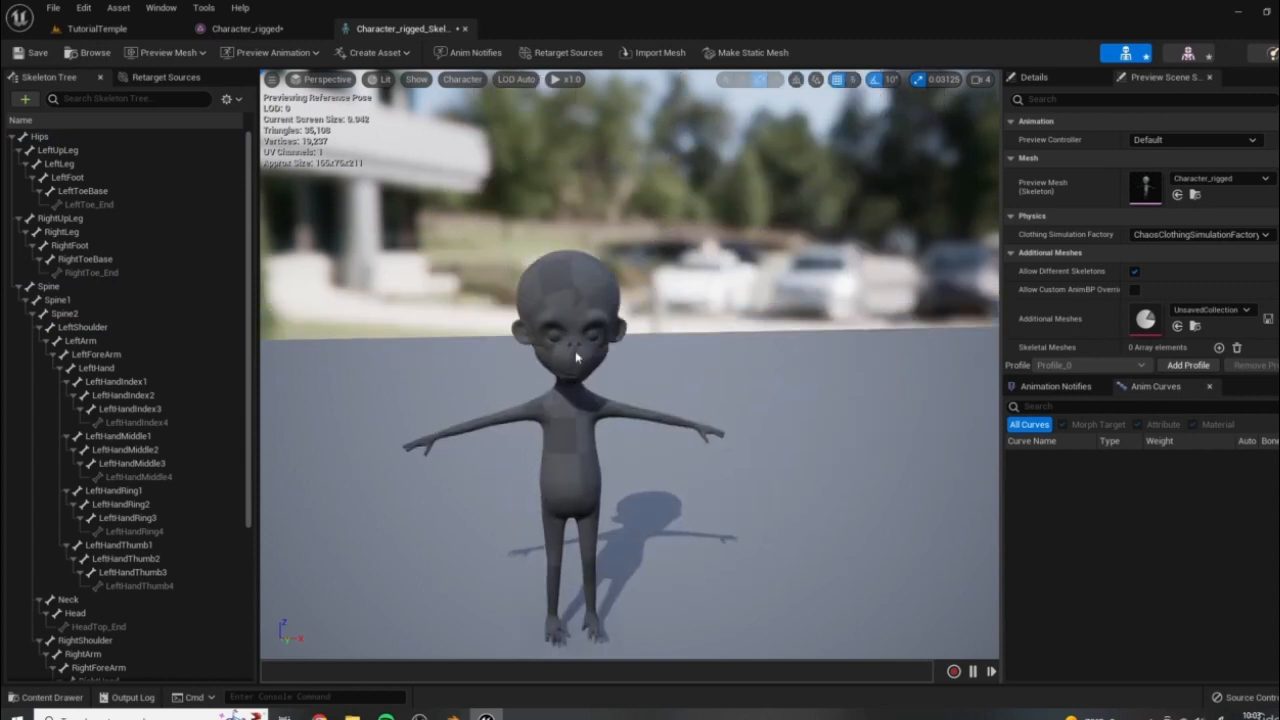
scroll(130, 545, down, 5)
scroll(207, 605, down, 3)
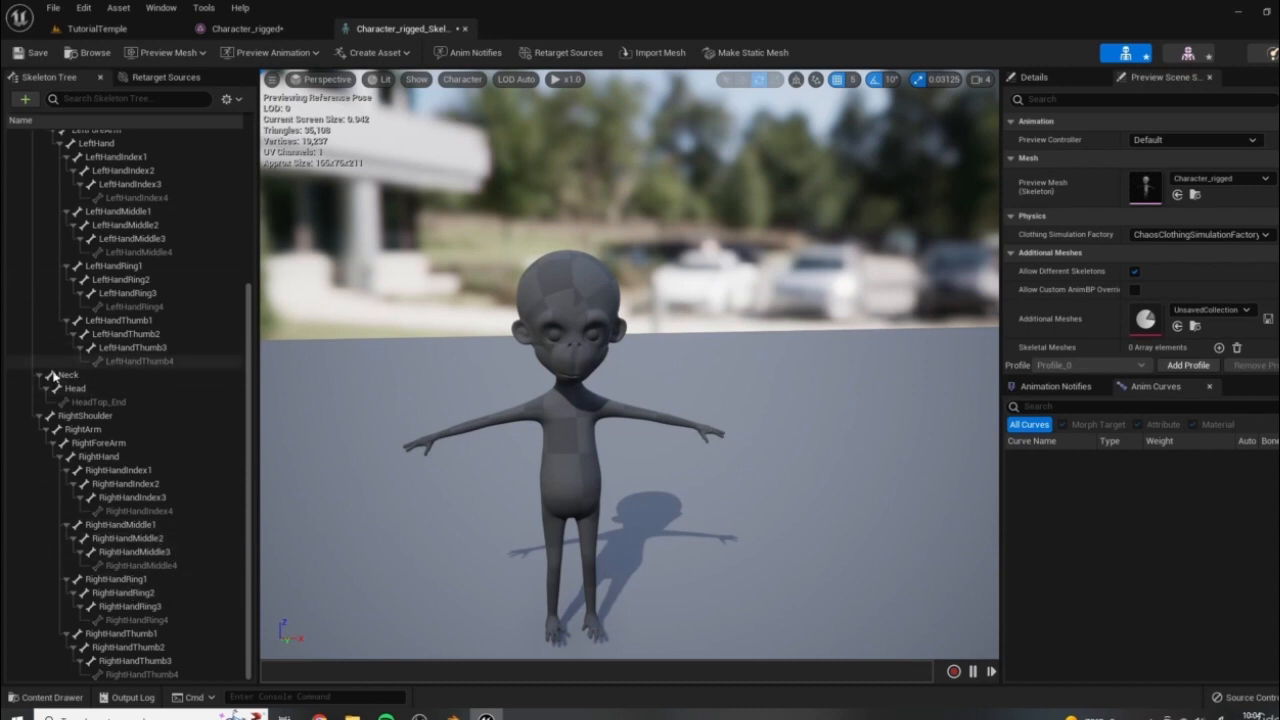
scroll(157, 171, up, 9)
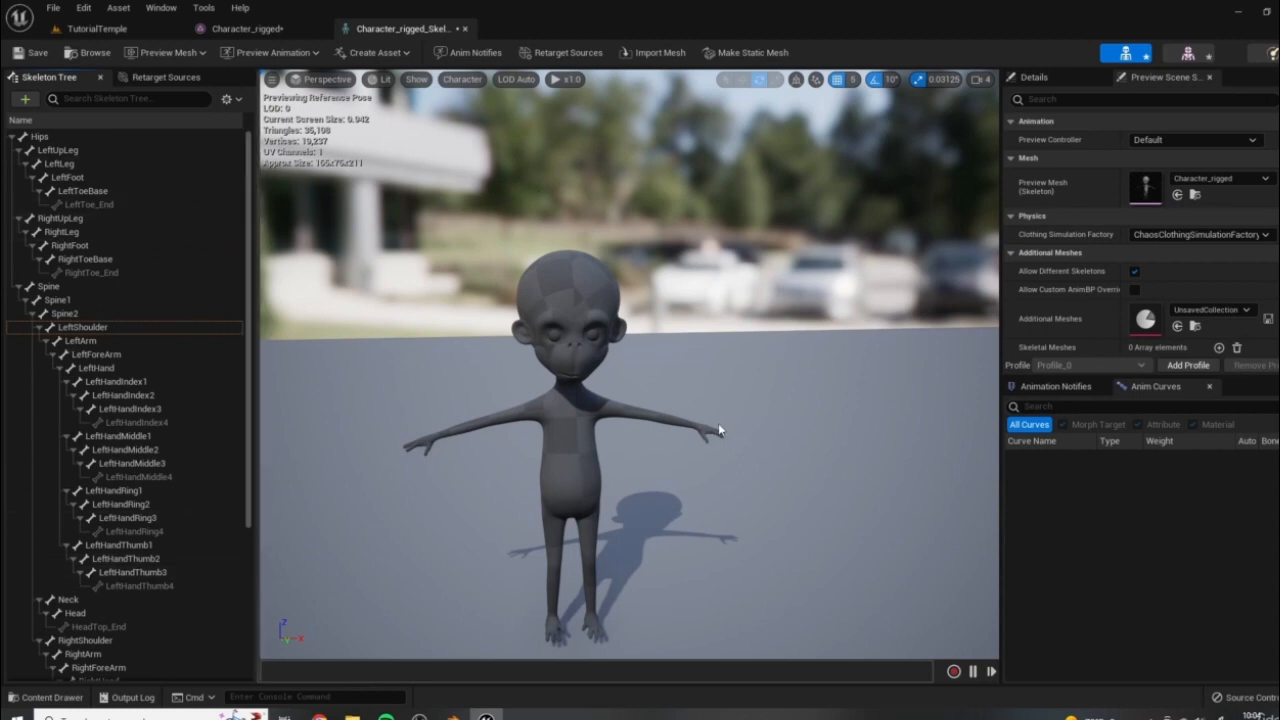
middle_drag(647, 386, 596, 461)
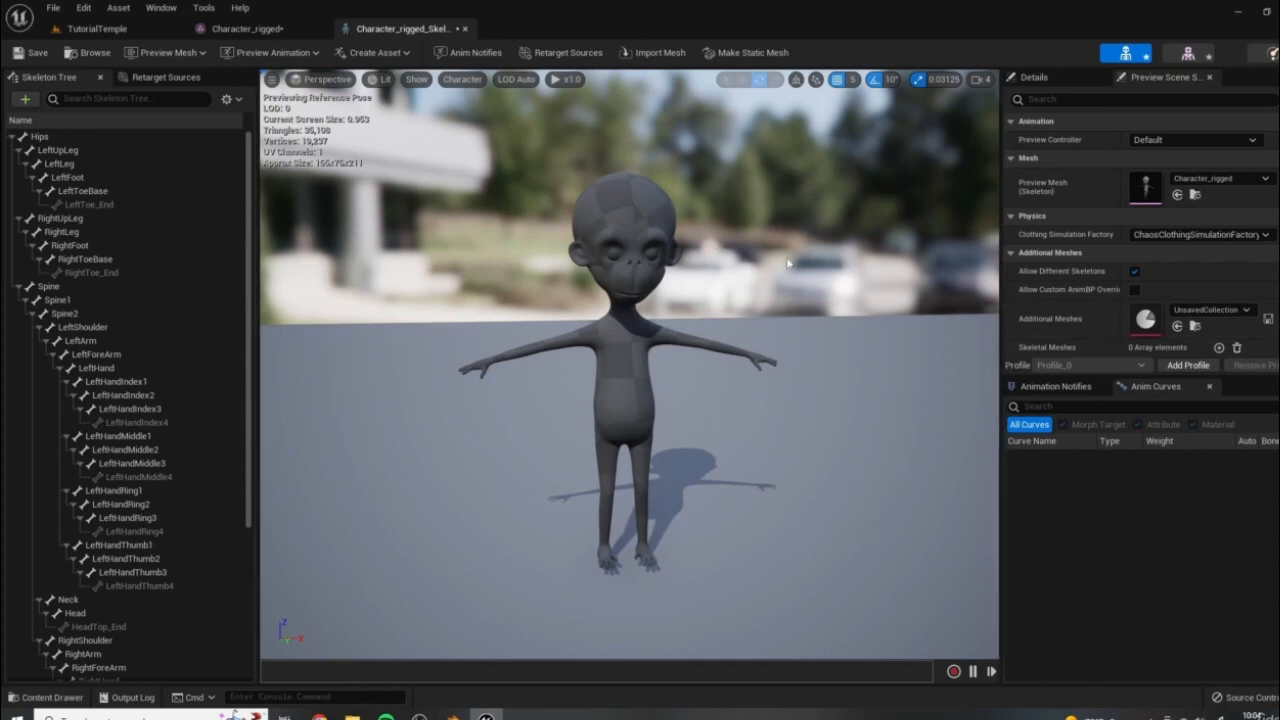
Save the Character_rigged skeleton and skeletal mesh assets and return to the TutorialTemple level
click(30, 52)
click(265, 28)
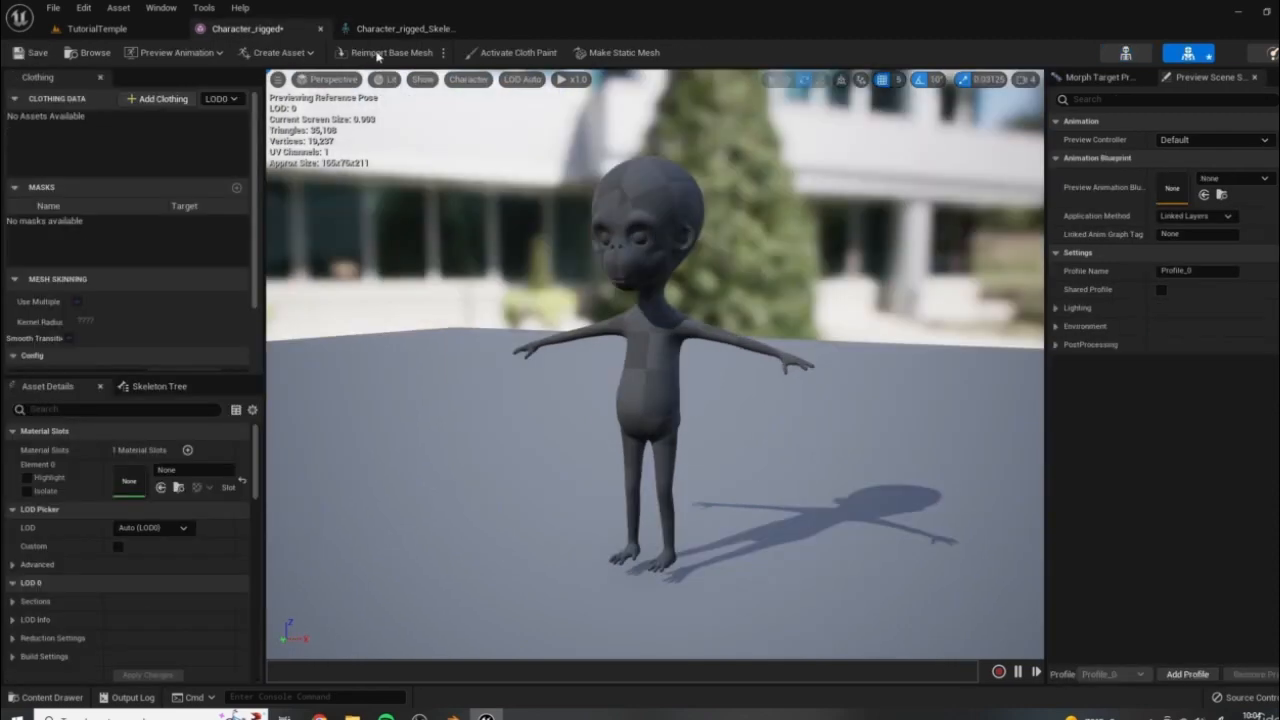
click(26, 54)
click(105, 32)
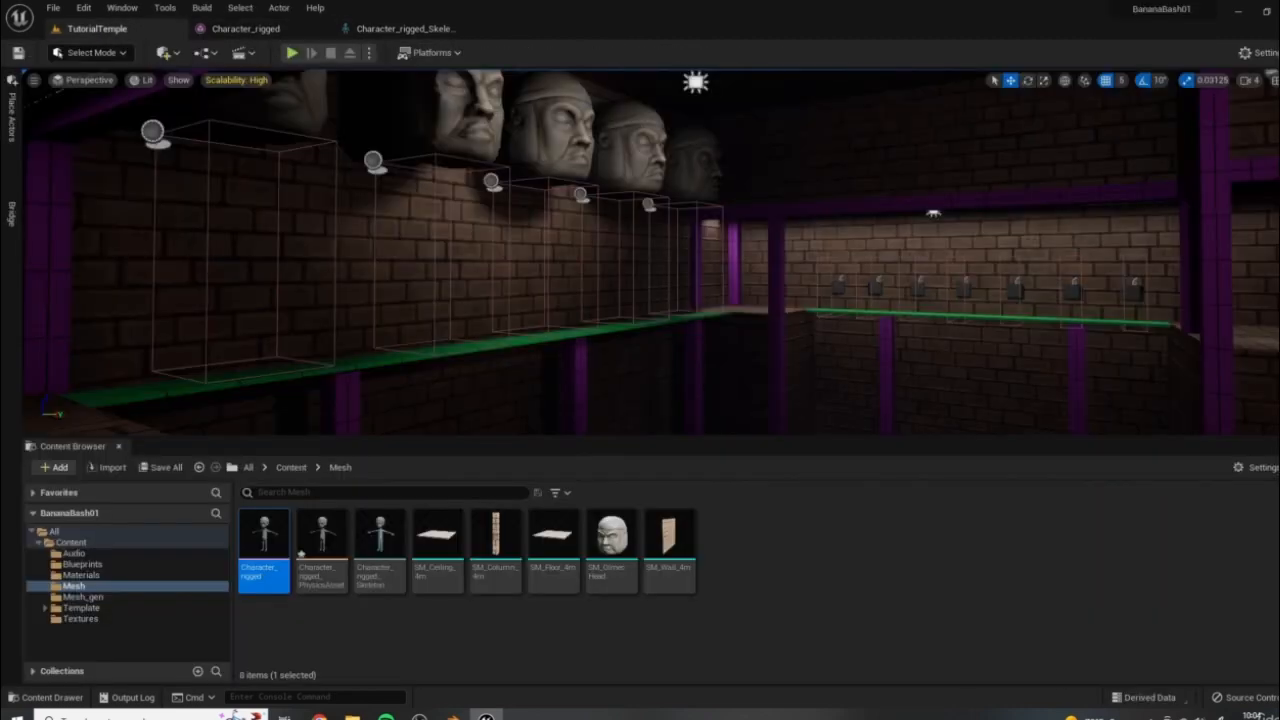
Open the Character_rigged_PhysicsAsset, examine its collision bodies around the monkey from several angles, and save the asset
drag(399, 437, 400, 372)
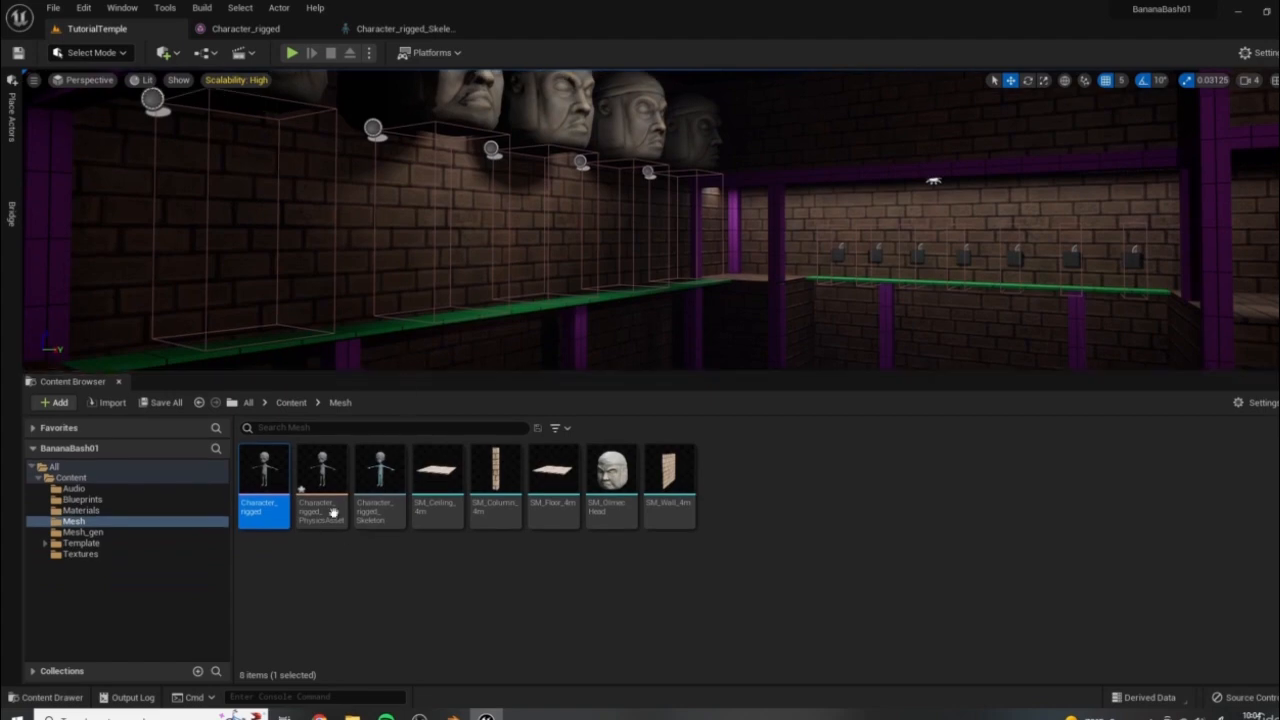
click(698, 660)
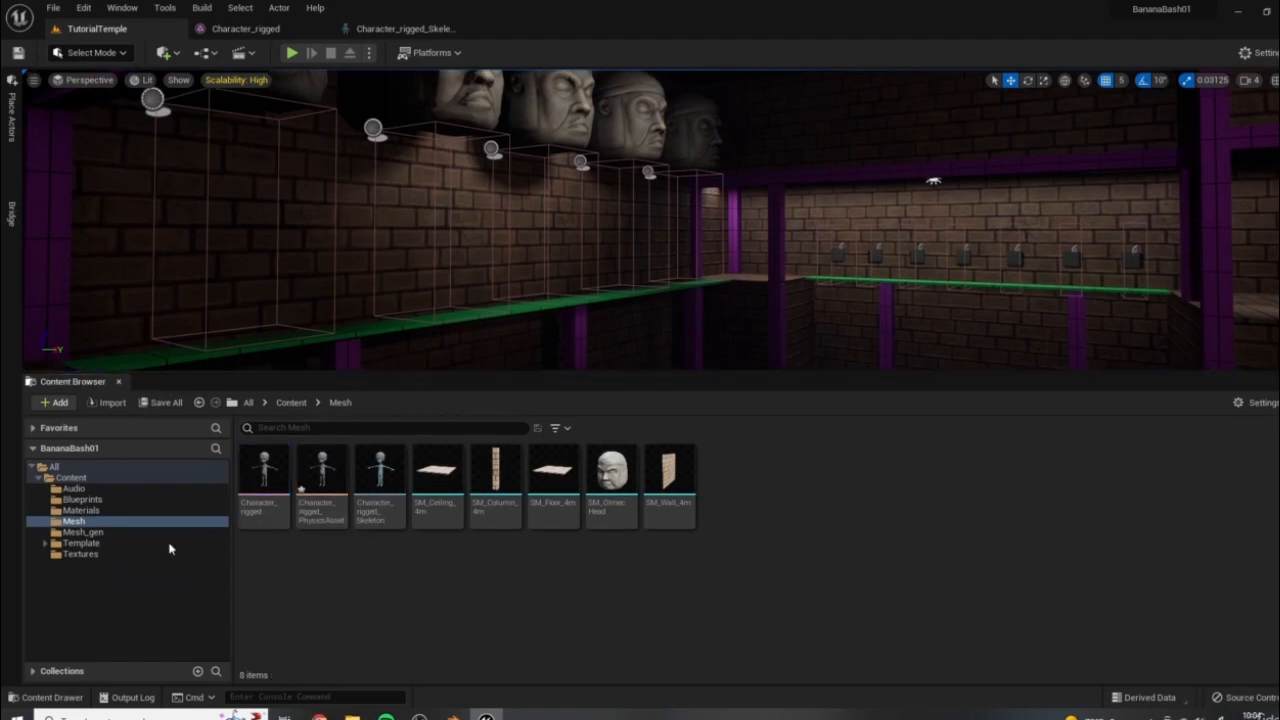
double_click(322, 480)
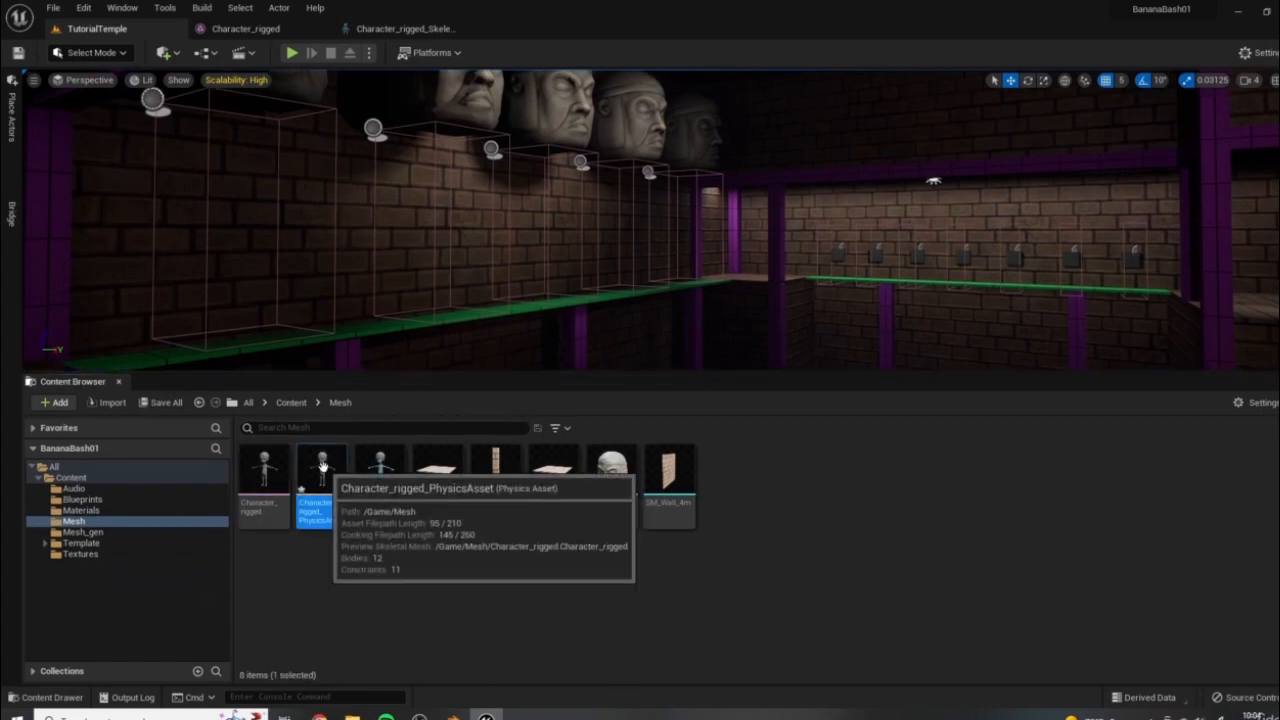
alt+drag(608, 205, 325, 132)
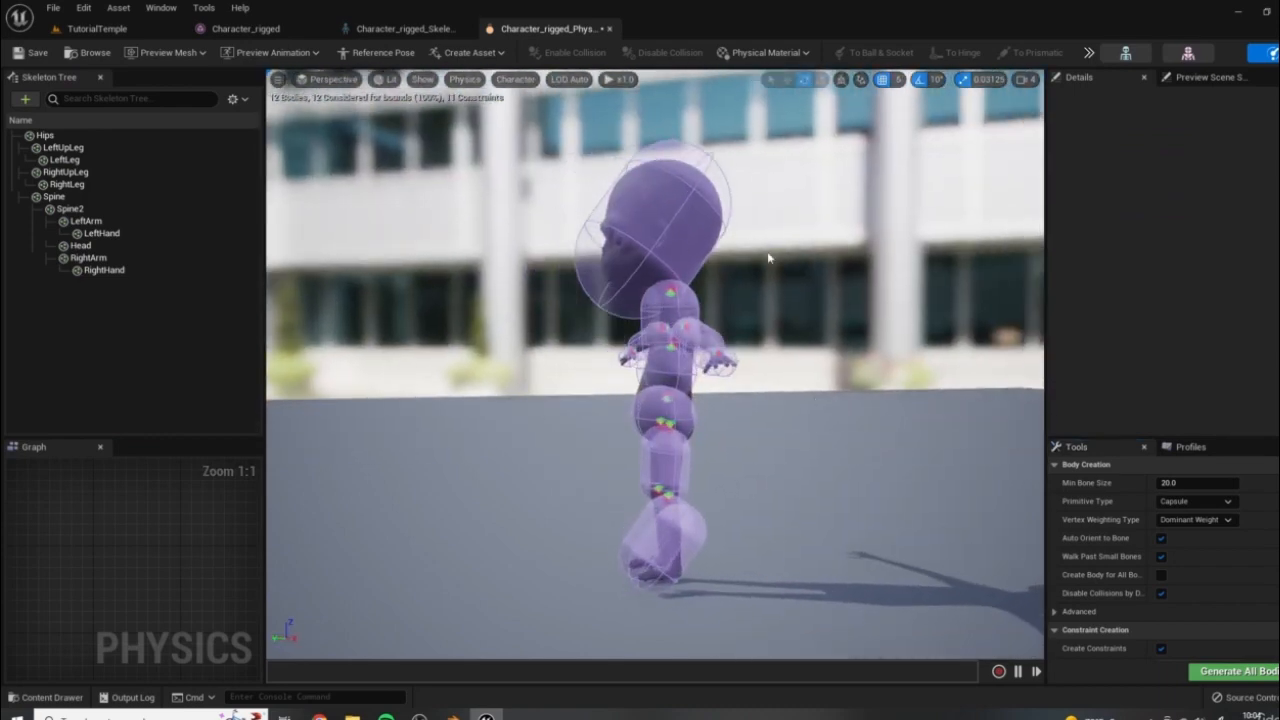
alt+drag(868, 421, 647, 387)
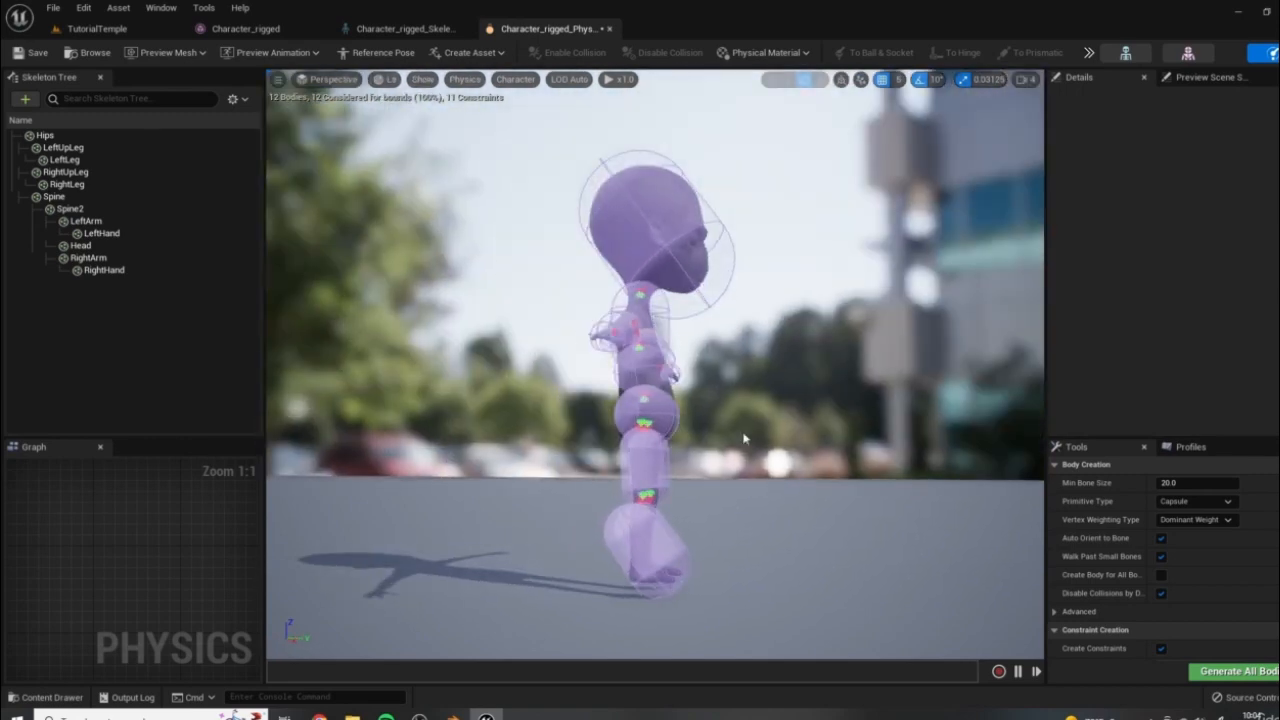
alt+drag(815, 334, 943, 355)
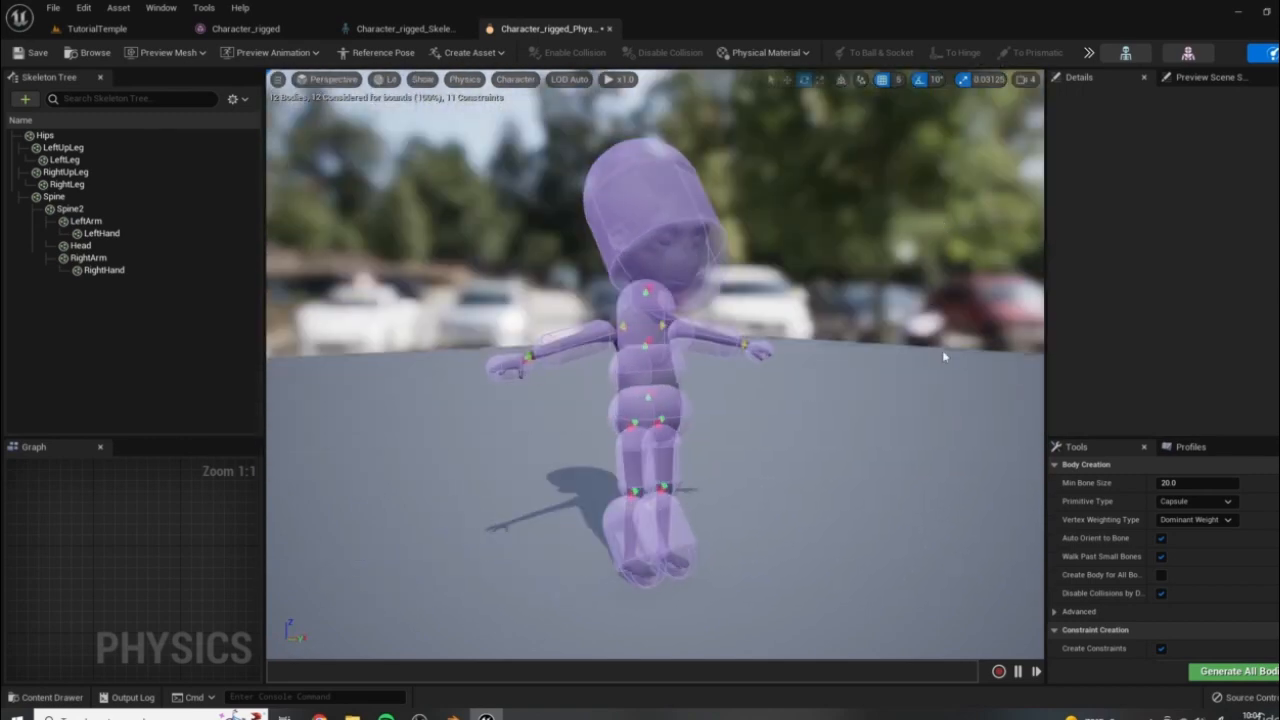
drag(820, 256, 820, 256)
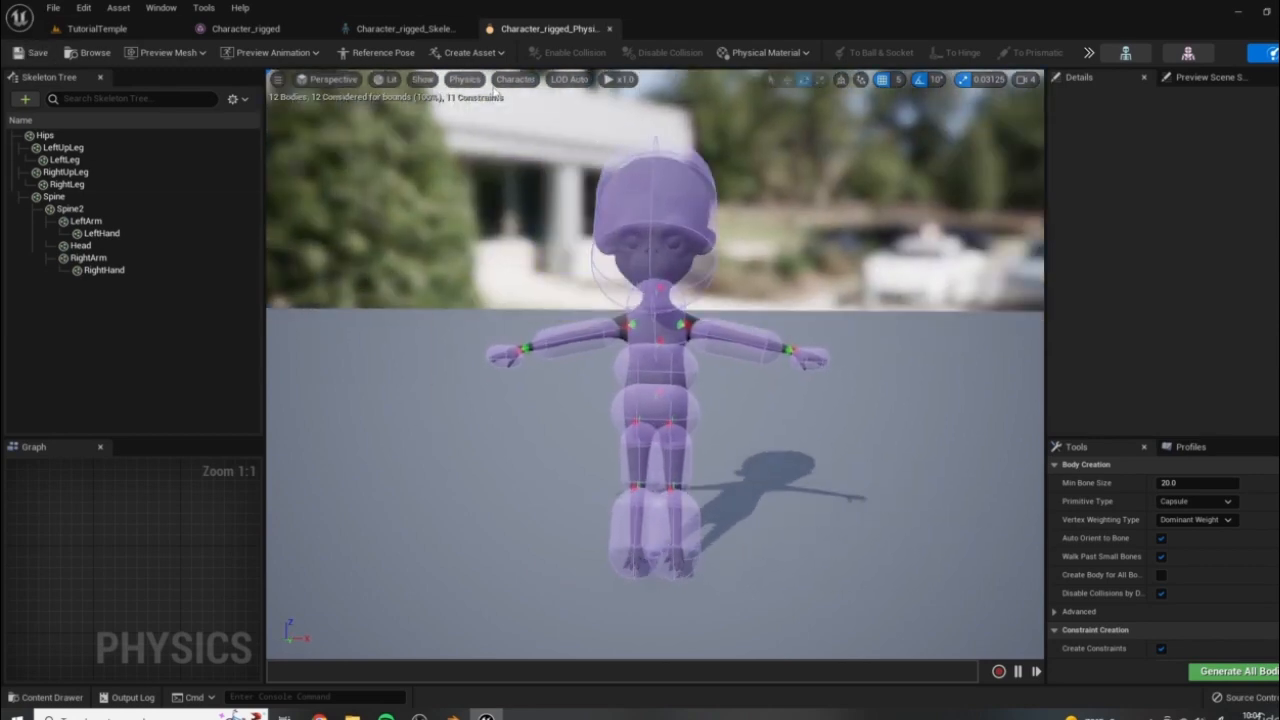
drag(802, 352, 816, 360)
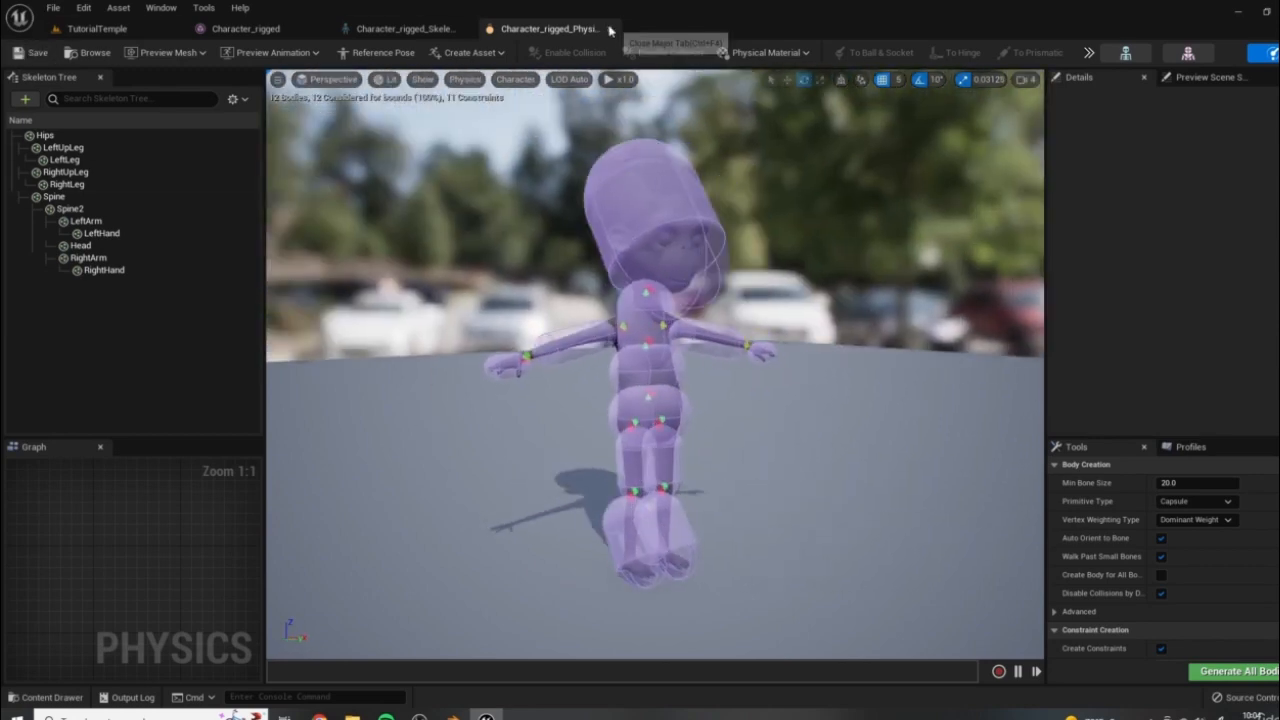
Close the physics asset, skeleton and skeletal mesh editors and clear the asset selection in the Mesh folder
click(611, 29)
click(464, 29)
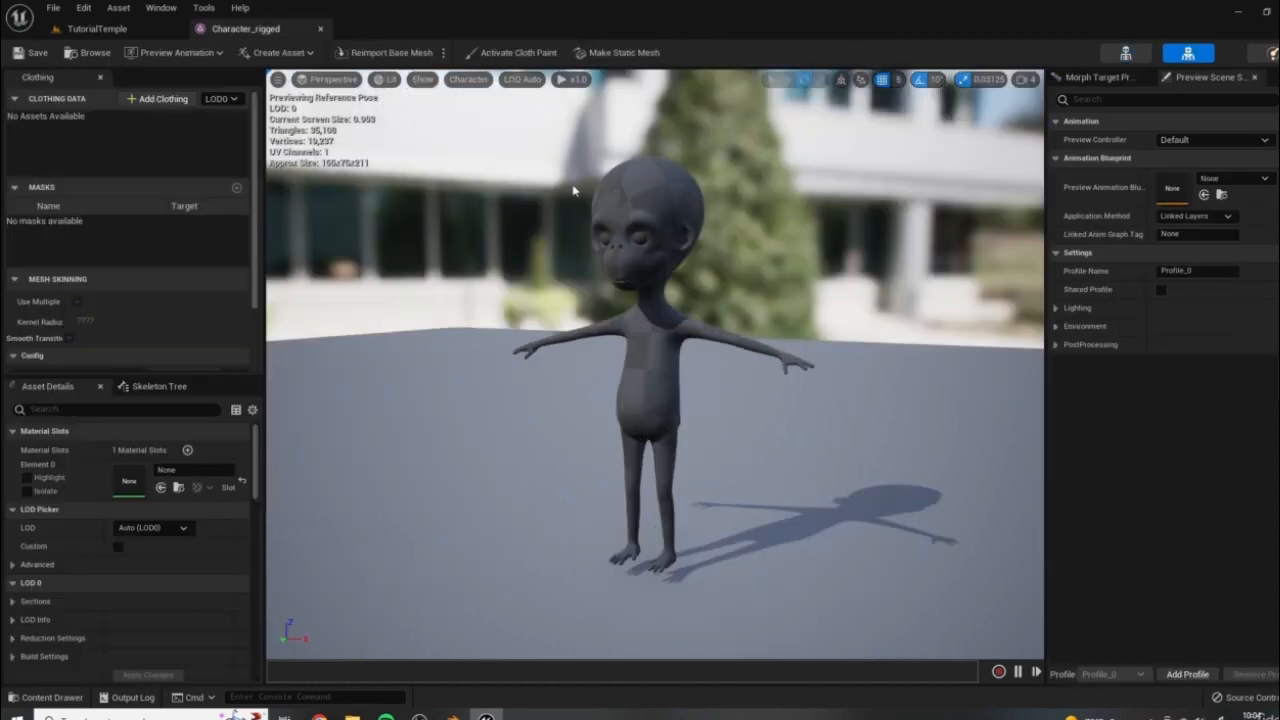
click(321, 29)
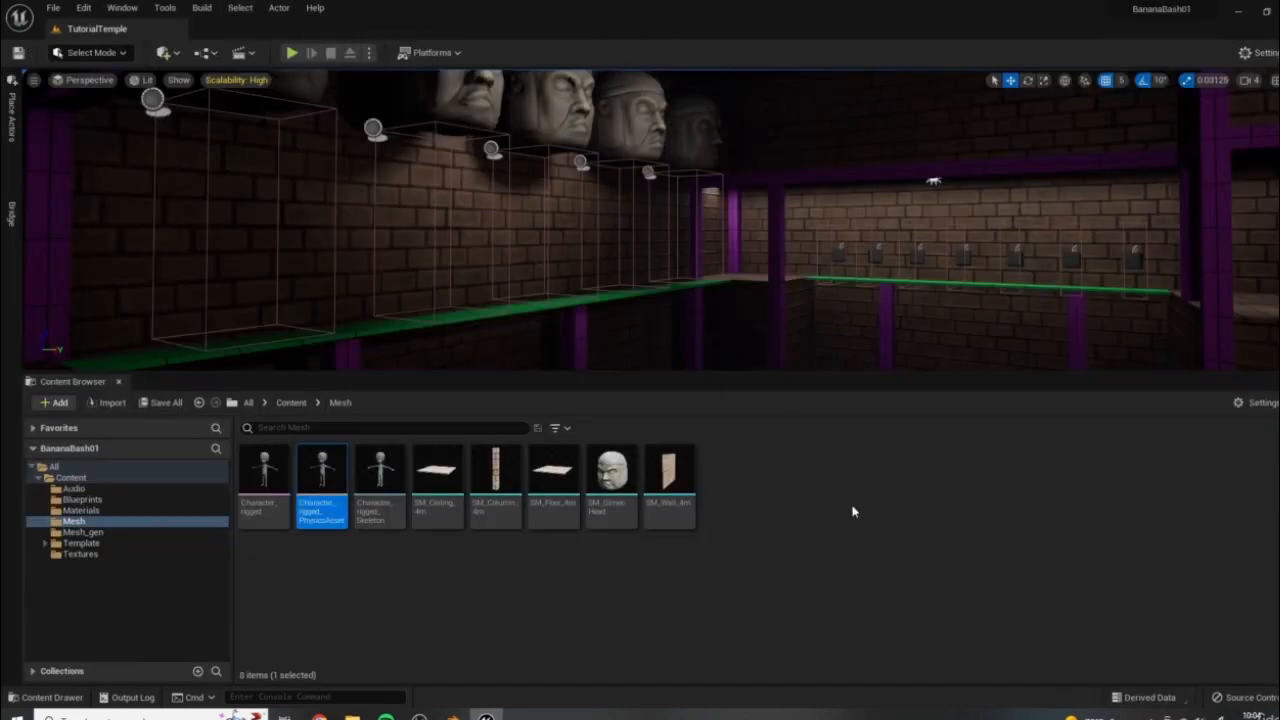
click(343, 587)
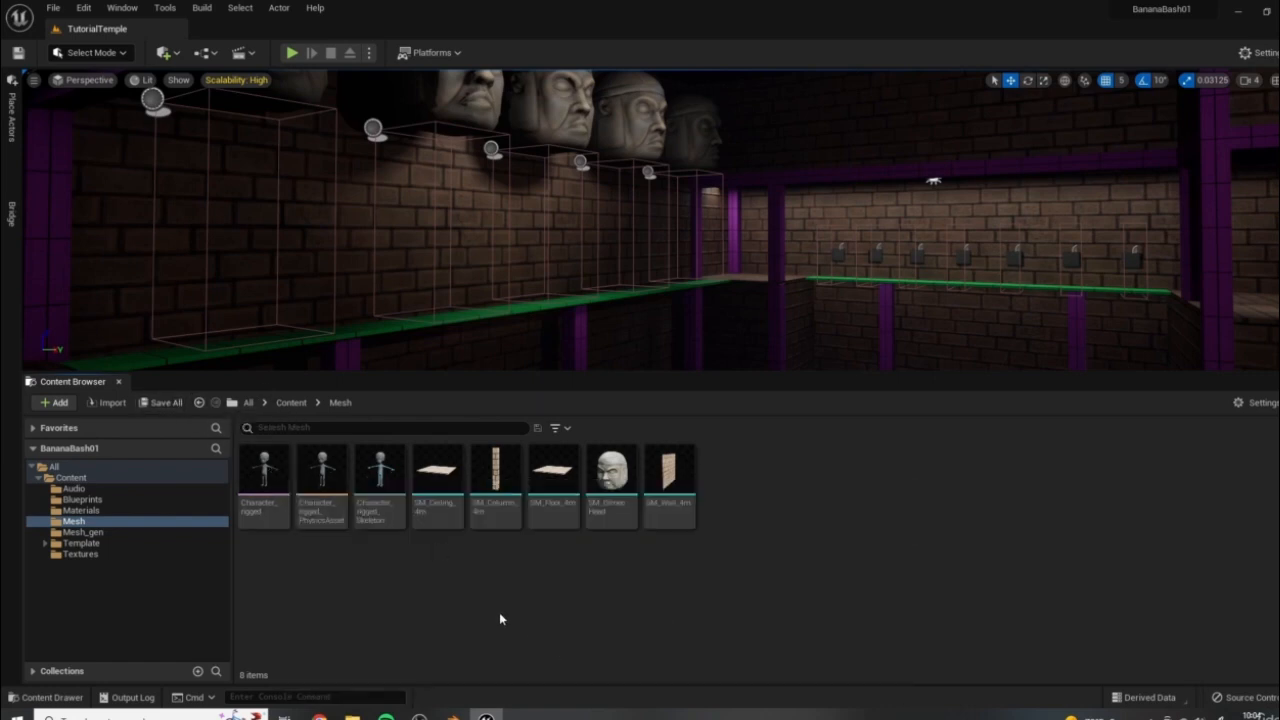
Import T_Character_AO.png, T_Character_BC.png, T_Character_N.png and T_Character_R.png into the project's Textures folder
click(85, 555)
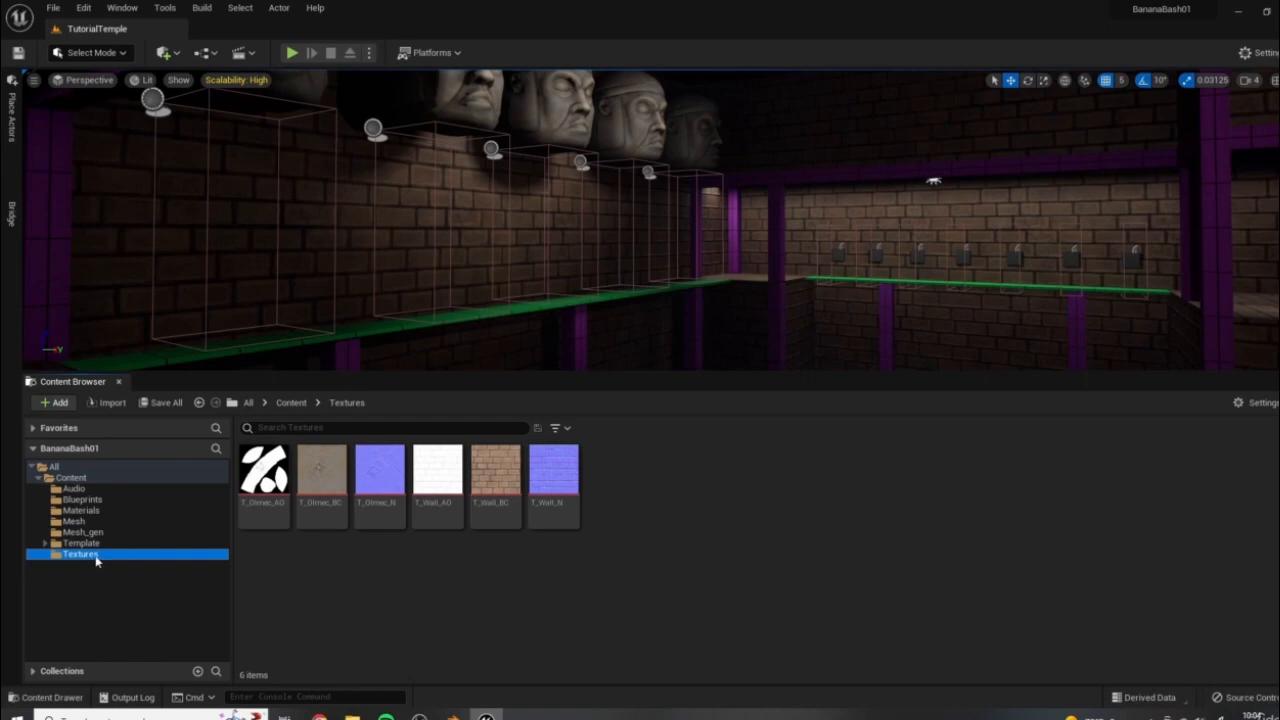
click(112, 402)
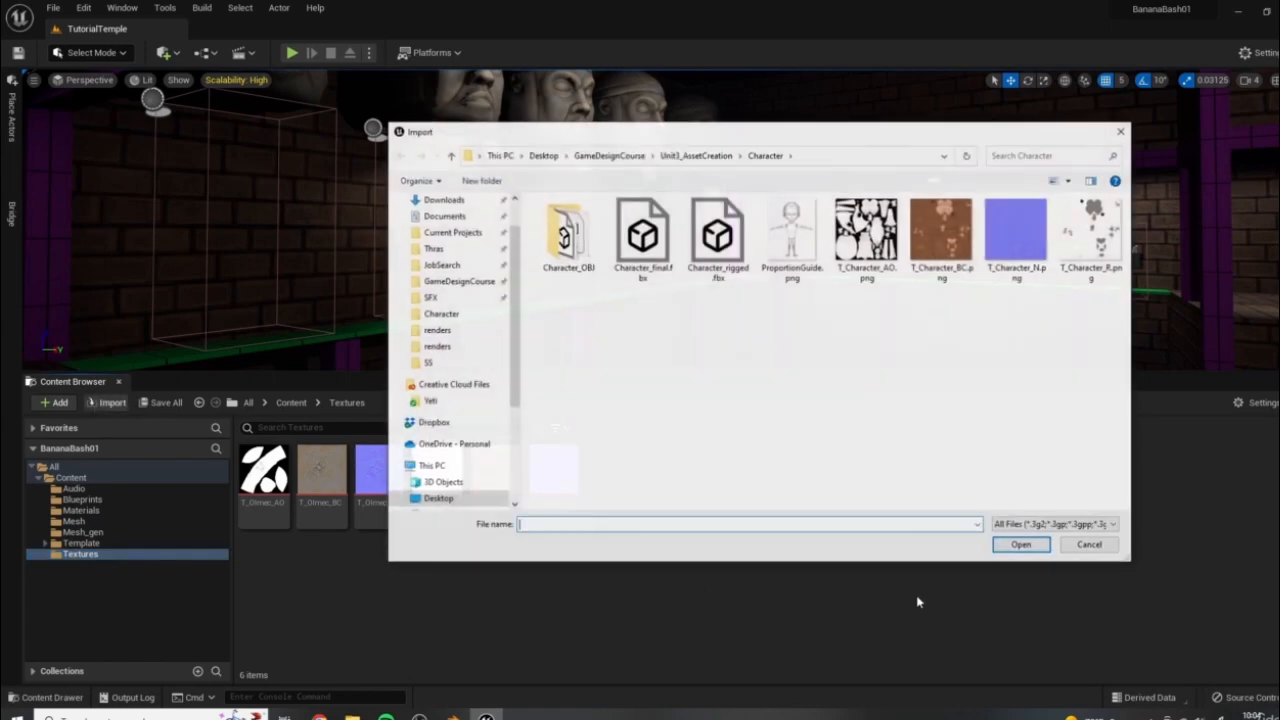
click(867, 235)
shift+click(1092, 240)
click(1022, 545)
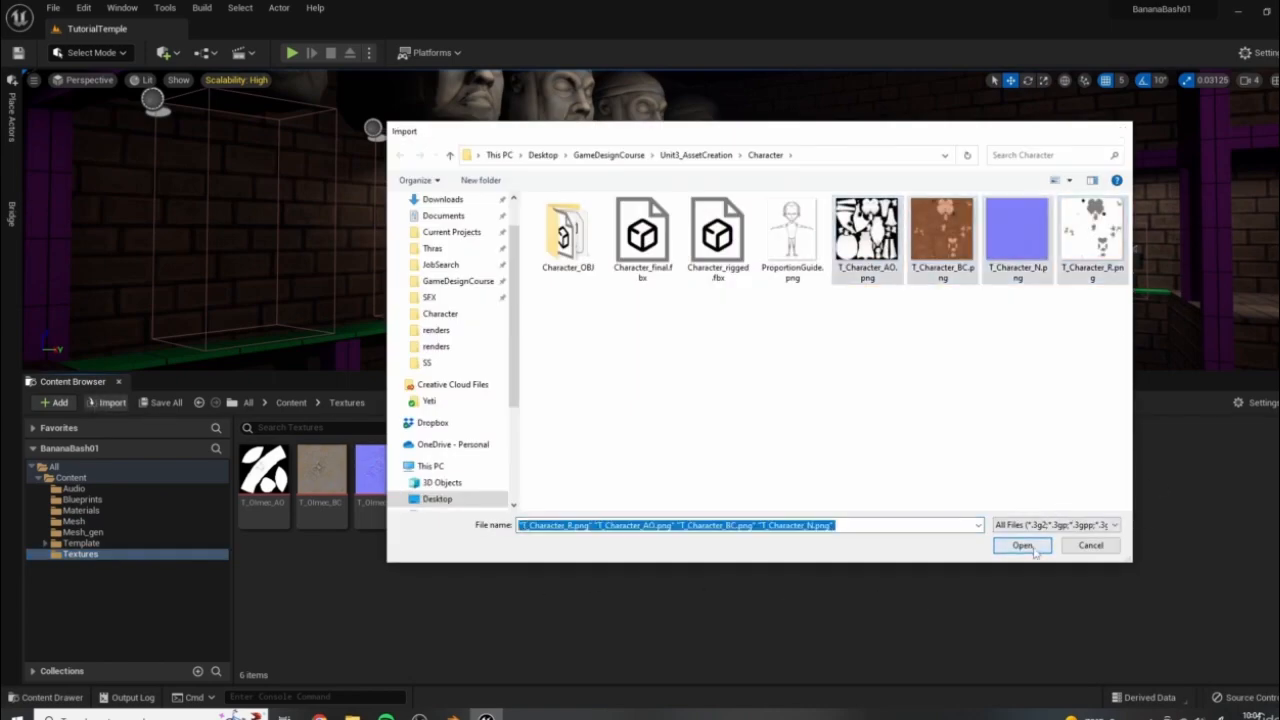
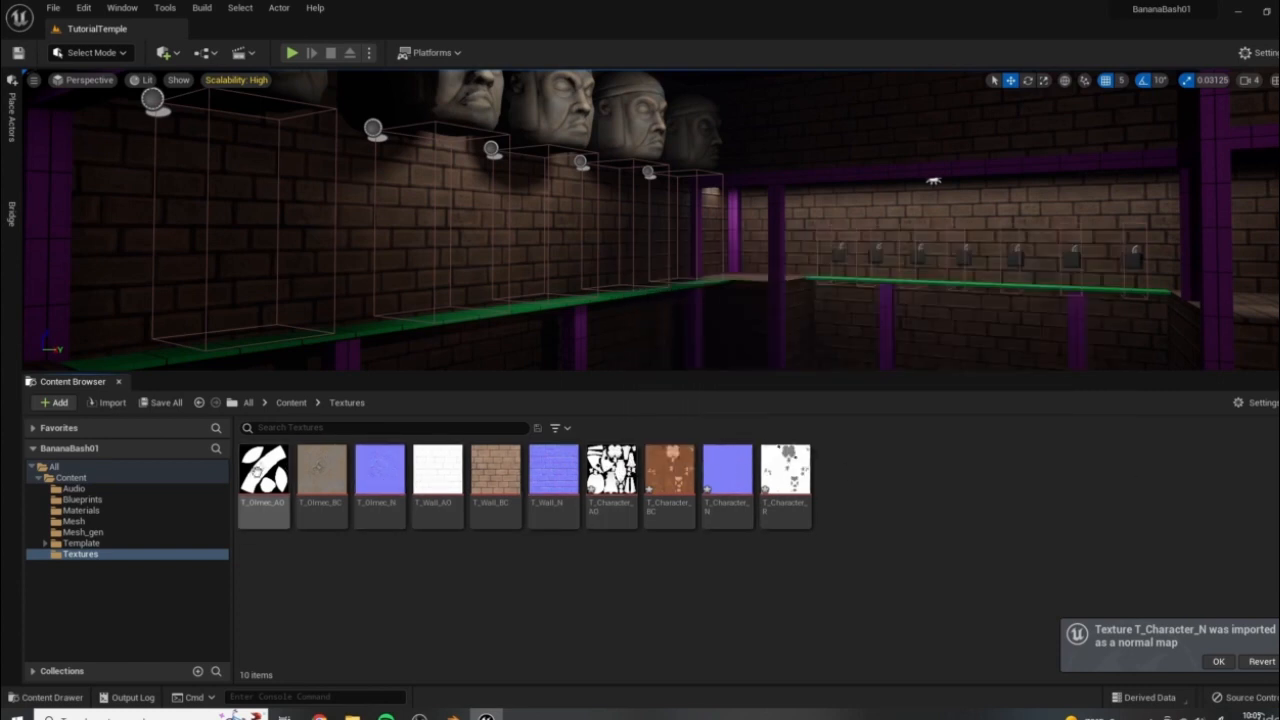
Create a new material named M_Character in the Materials folder
click(82, 510)
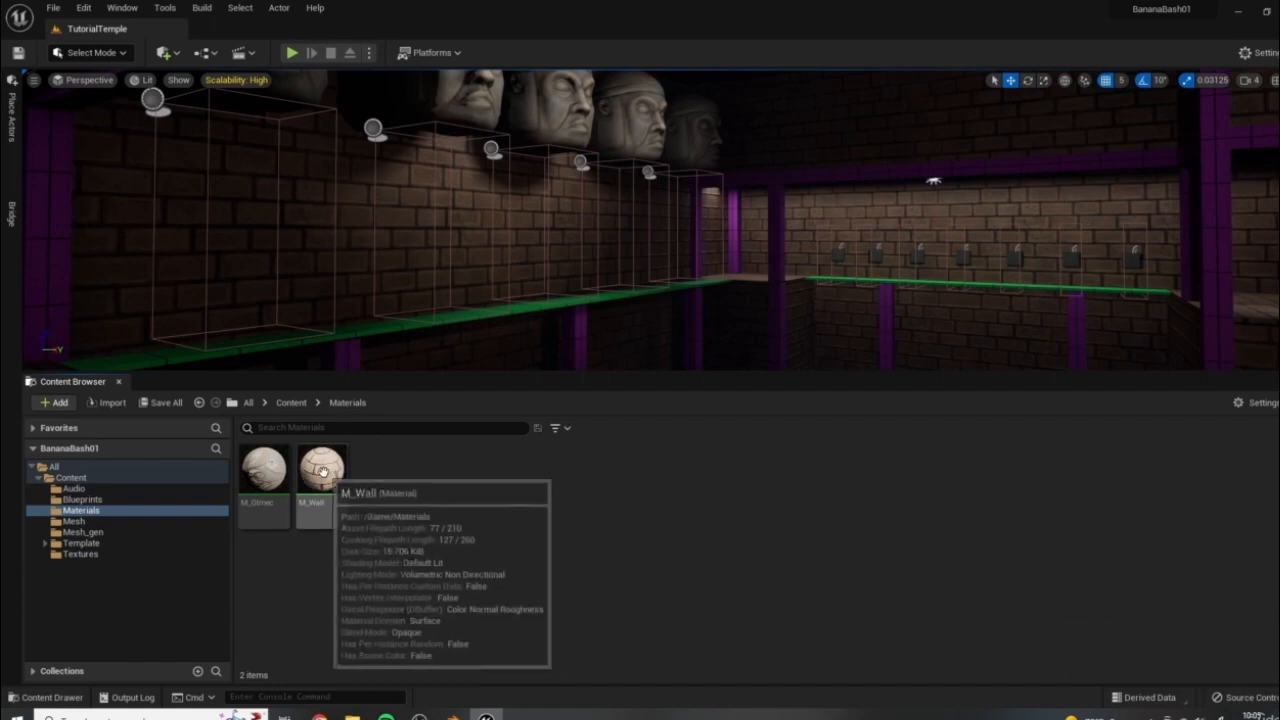
right_click(466, 517)
click(430, 587)
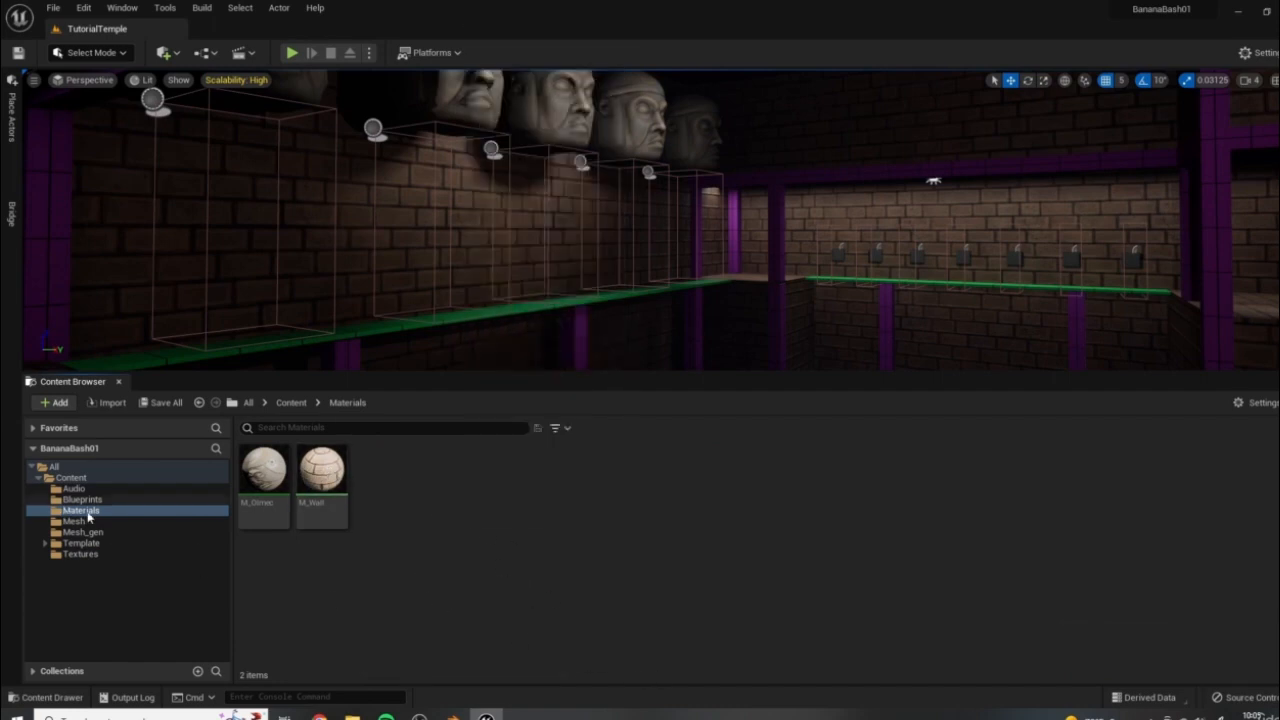
right_click(445, 568)
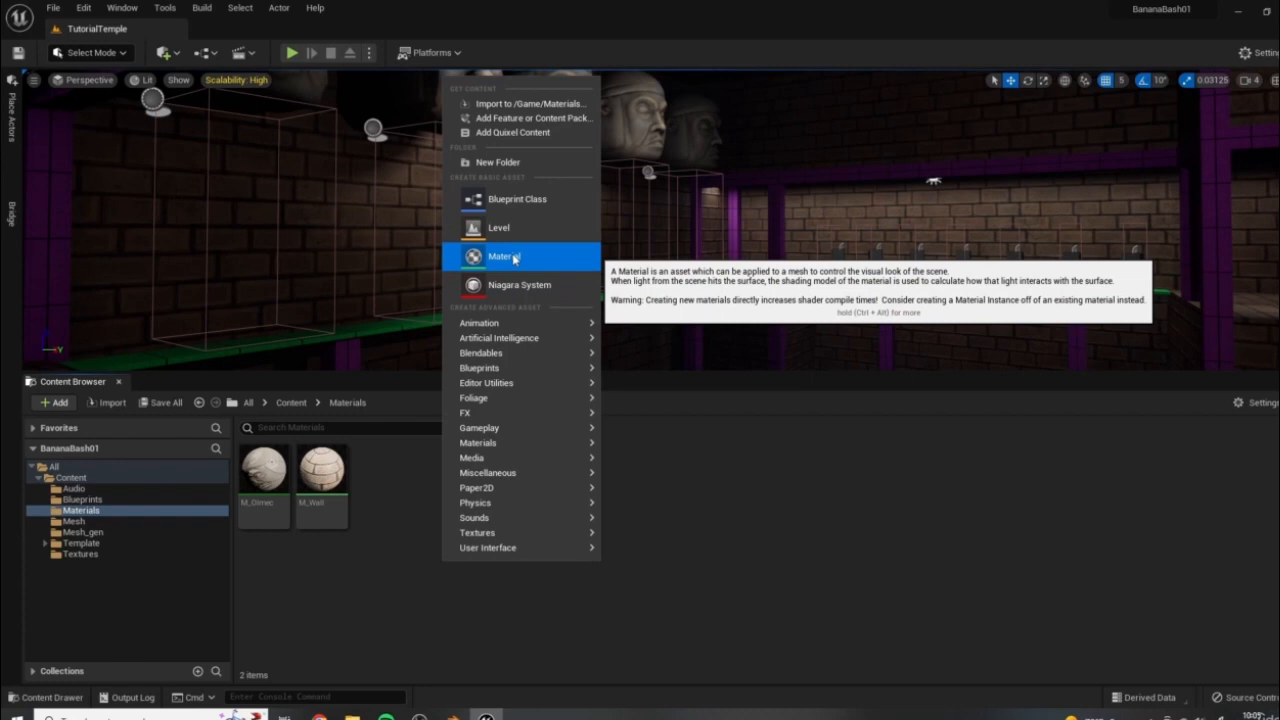
click(312, 613)
right_click(489, 518)
click(568, 219)
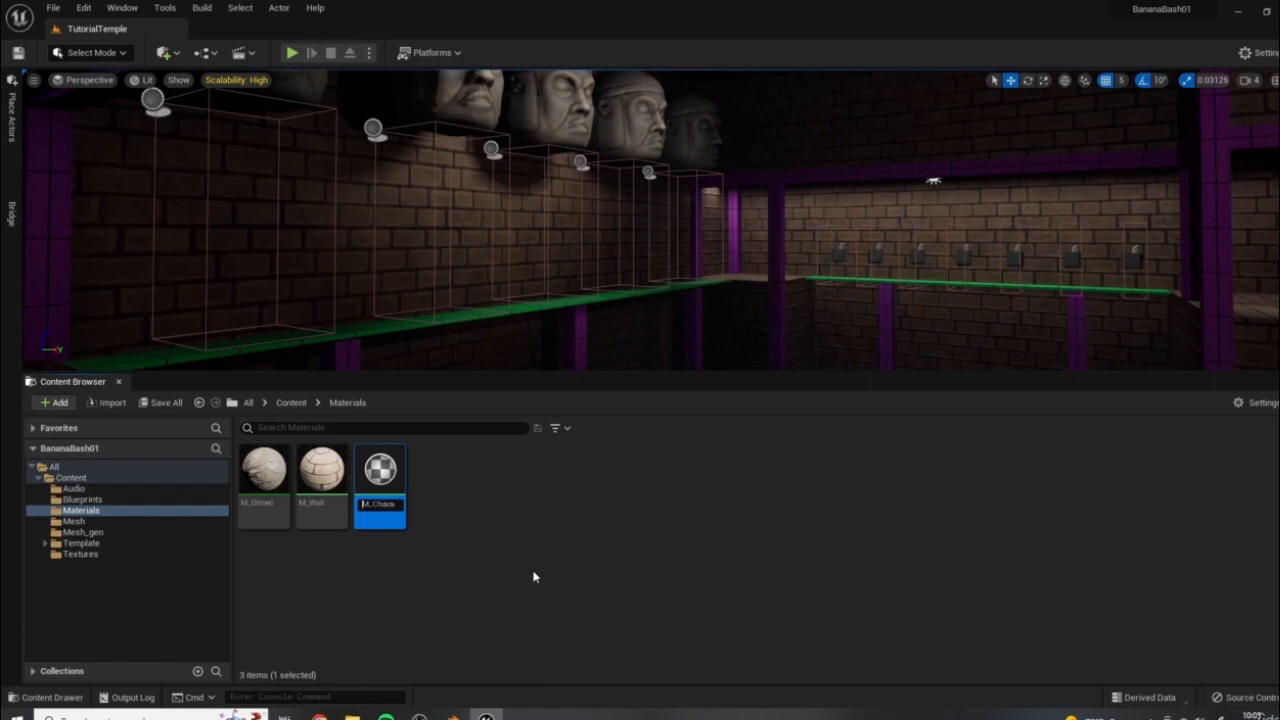
text(M_Character)
key(Return)
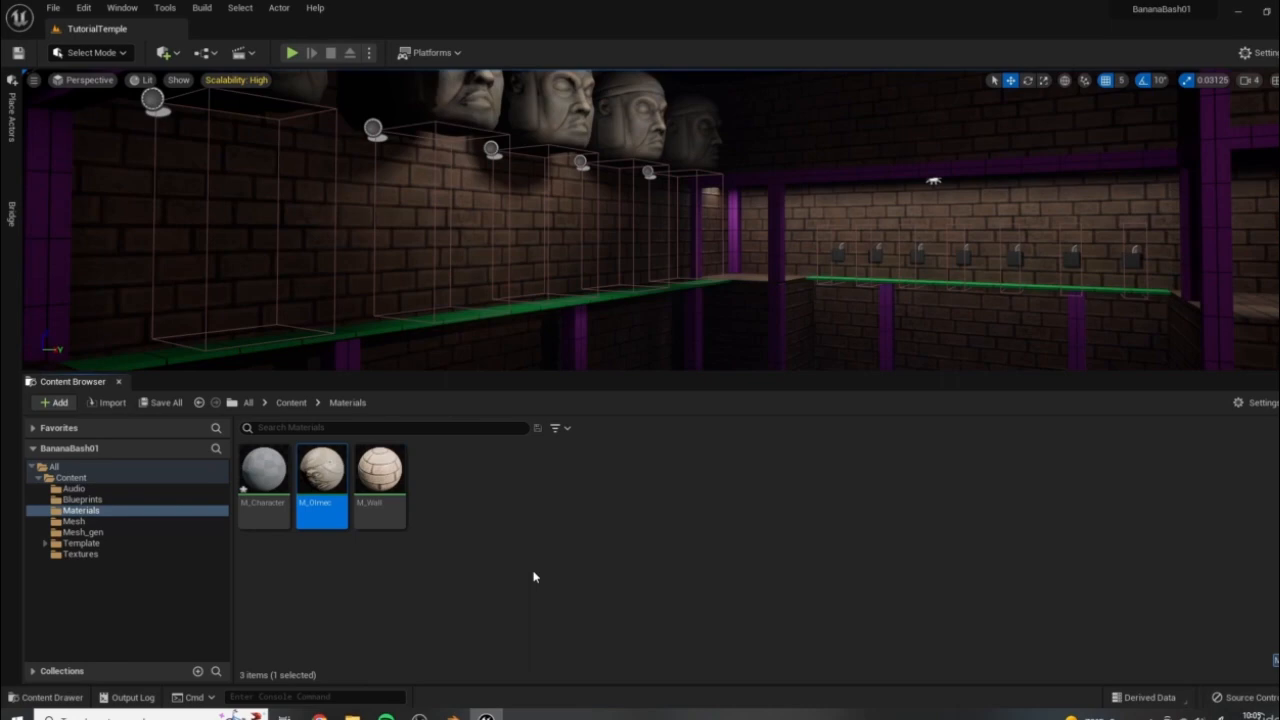
Open M_Character, add the T_Character_BC texture to its graph, and connect its RGB output to Base Color
double_click(264, 468)
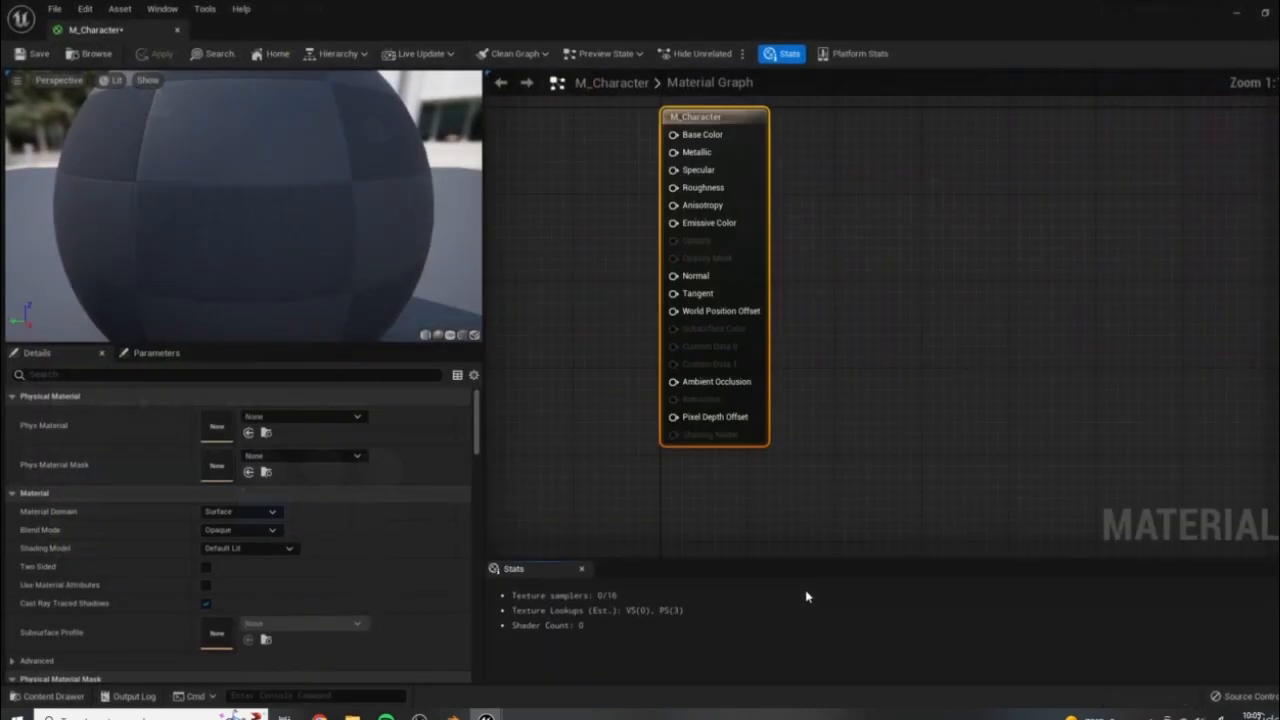
click(45, 697)
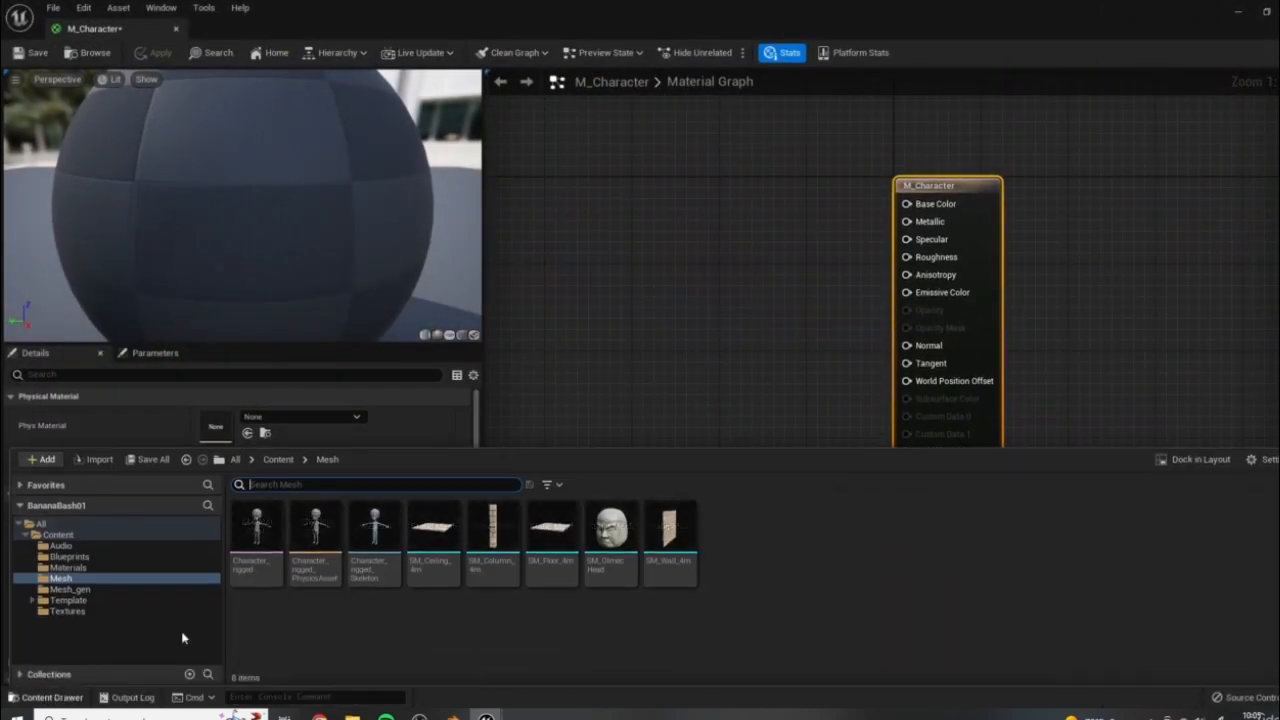
click(62, 600)
click(67, 611)
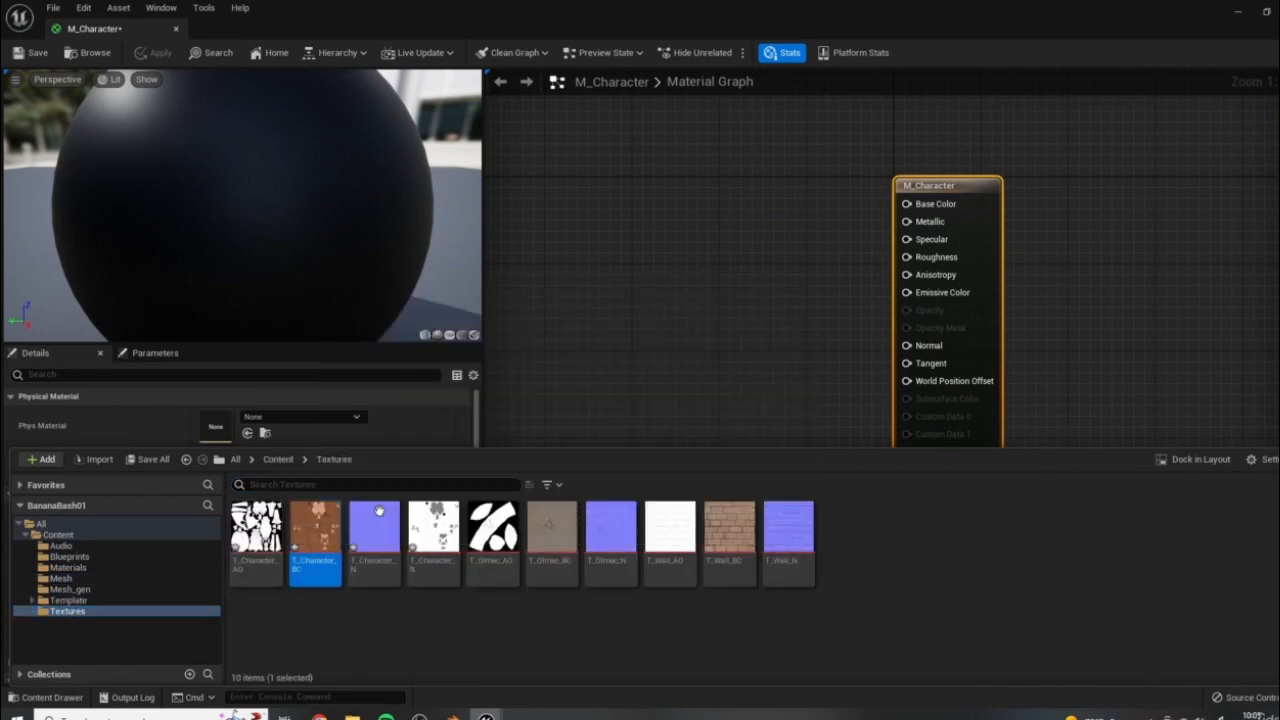
drag(315, 527, 658, 240)
drag(781, 264, 905, 204)
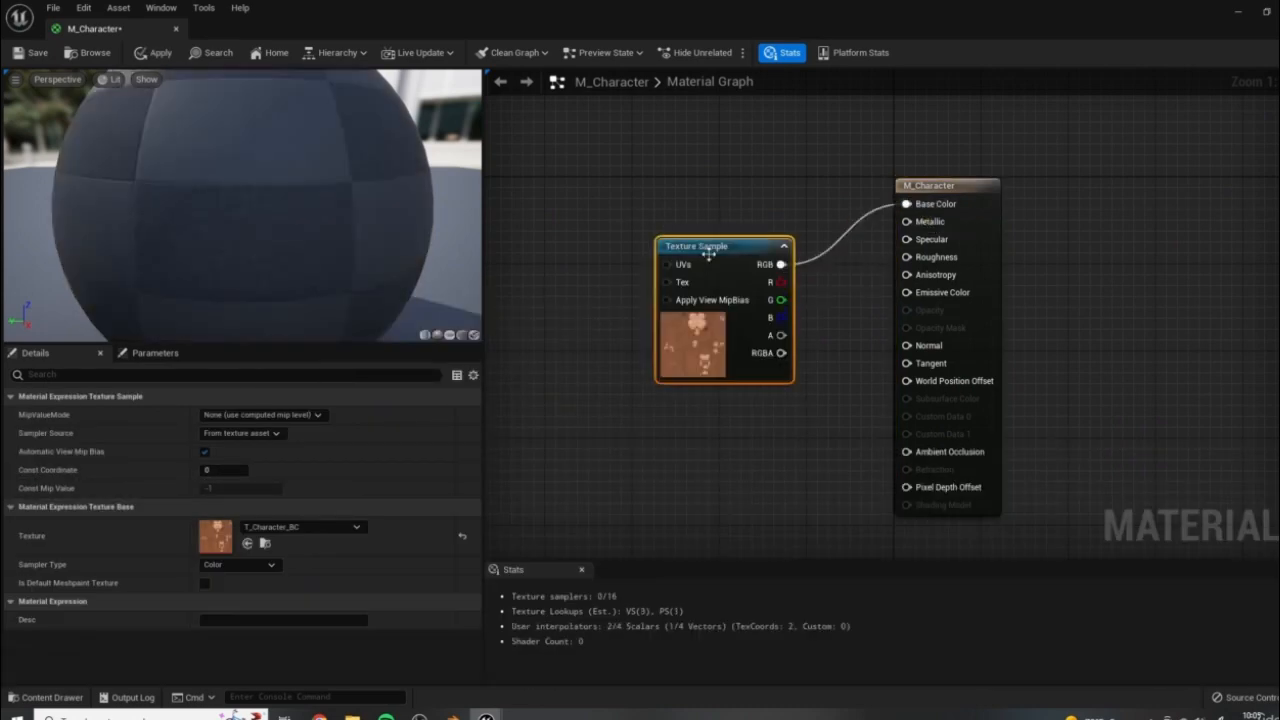
drag(720, 248, 700, 155)
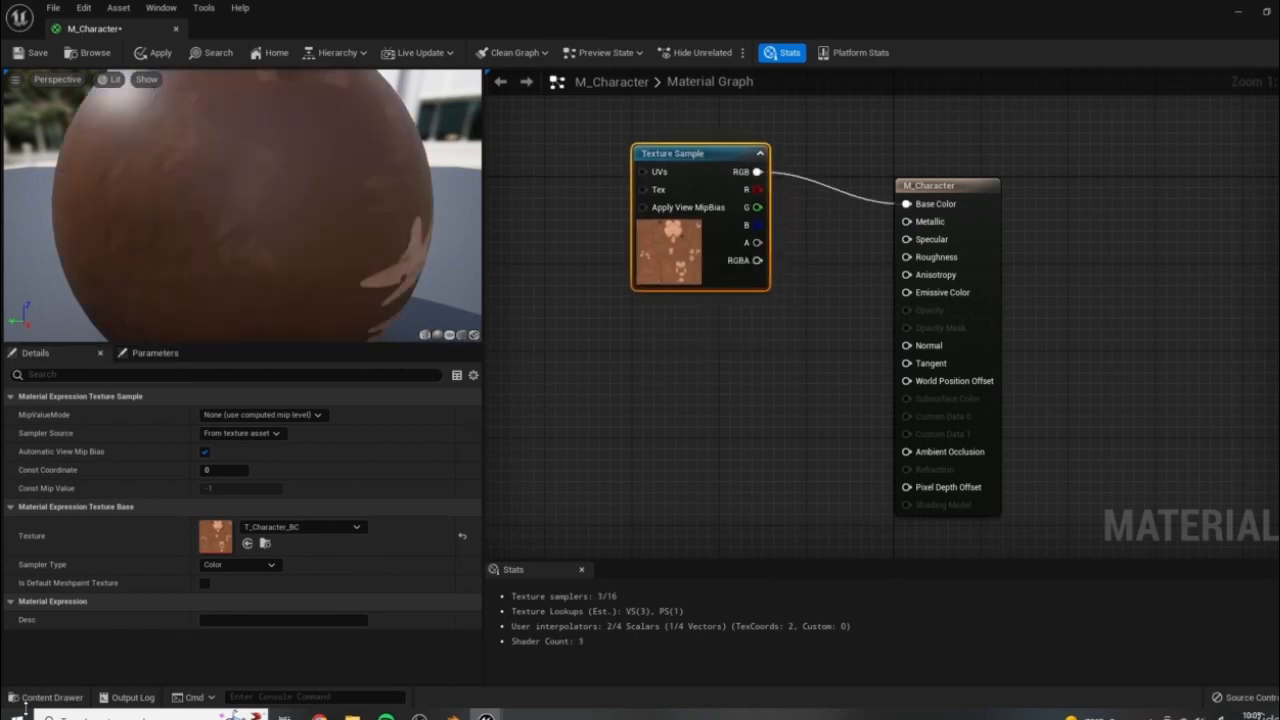
Add the T_Character_N texture to the material graph and connect its RGB output to Normal
click(25, 699)
click(374, 535)
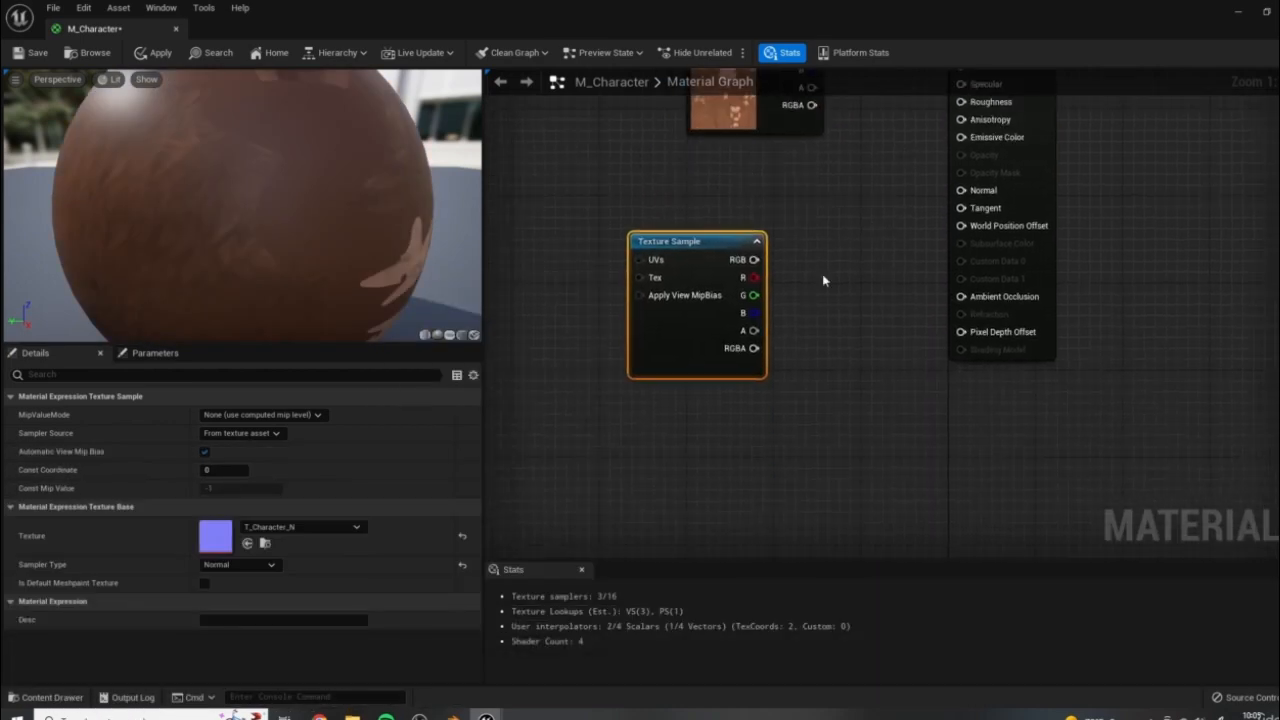
drag(680, 242, 961, 190)
drag(588, 344, 818, 352)
right_drag(818, 352, 787, 508)
Add the T_Character_AO texture, connect its RGB output to Ambient Occlusion, and shift the base color sample away from the material node
click(25, 697)
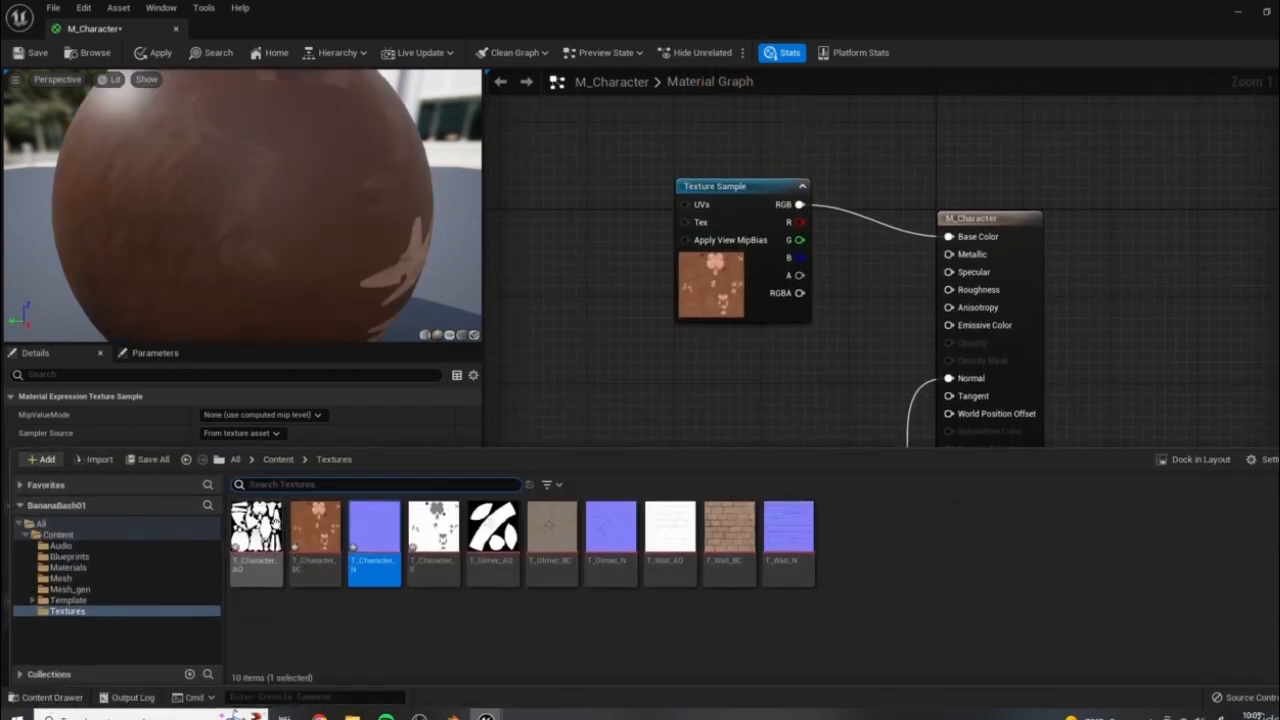
drag(255, 540, 611, 380)
right_drag(697, 400, 892, 278)
drag(872, 265, 1156, 366)
right_drag(941, 343, 792, 407)
drag(790, 140, 679, 107)
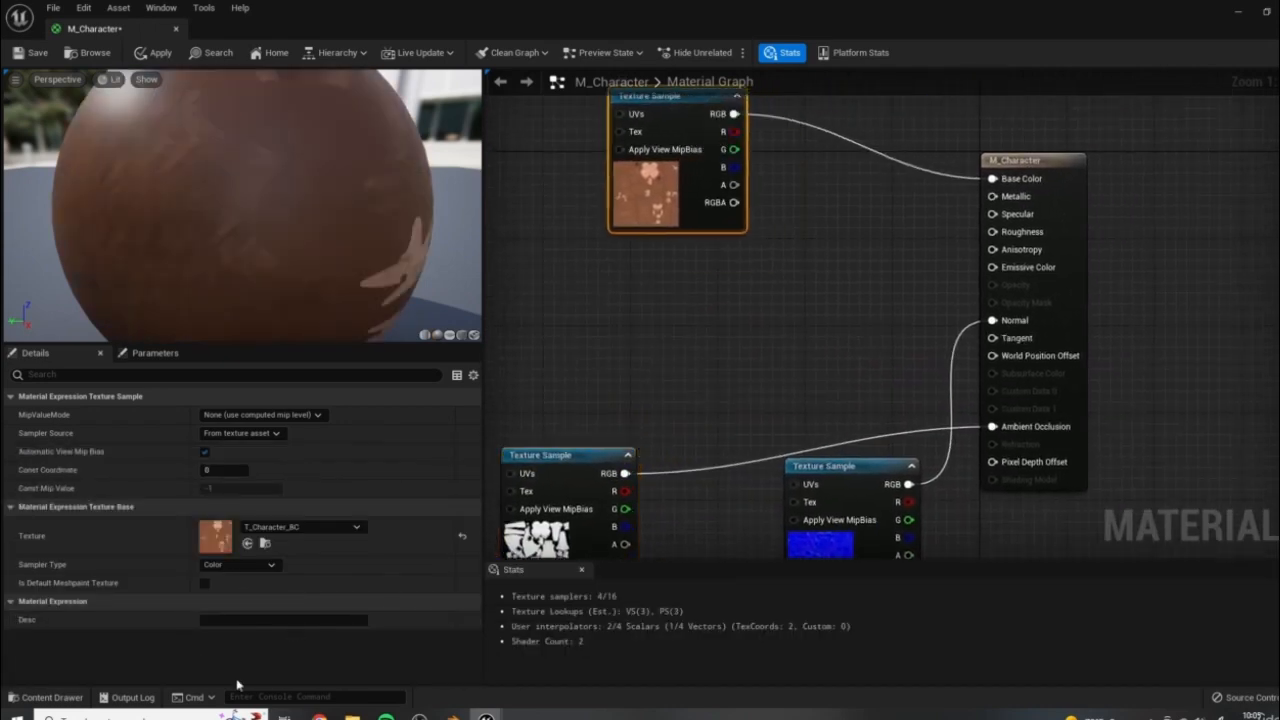
Add the T_Character_R texture to the material graph and connect its RGB output to Roughness
click(52, 697)
click(433, 530)
drag(433, 530, 593, 306)
right_drag(730, 339, 634, 343)
drag(551, 329, 896, 236)
right_drag(594, 330, 777, 351)
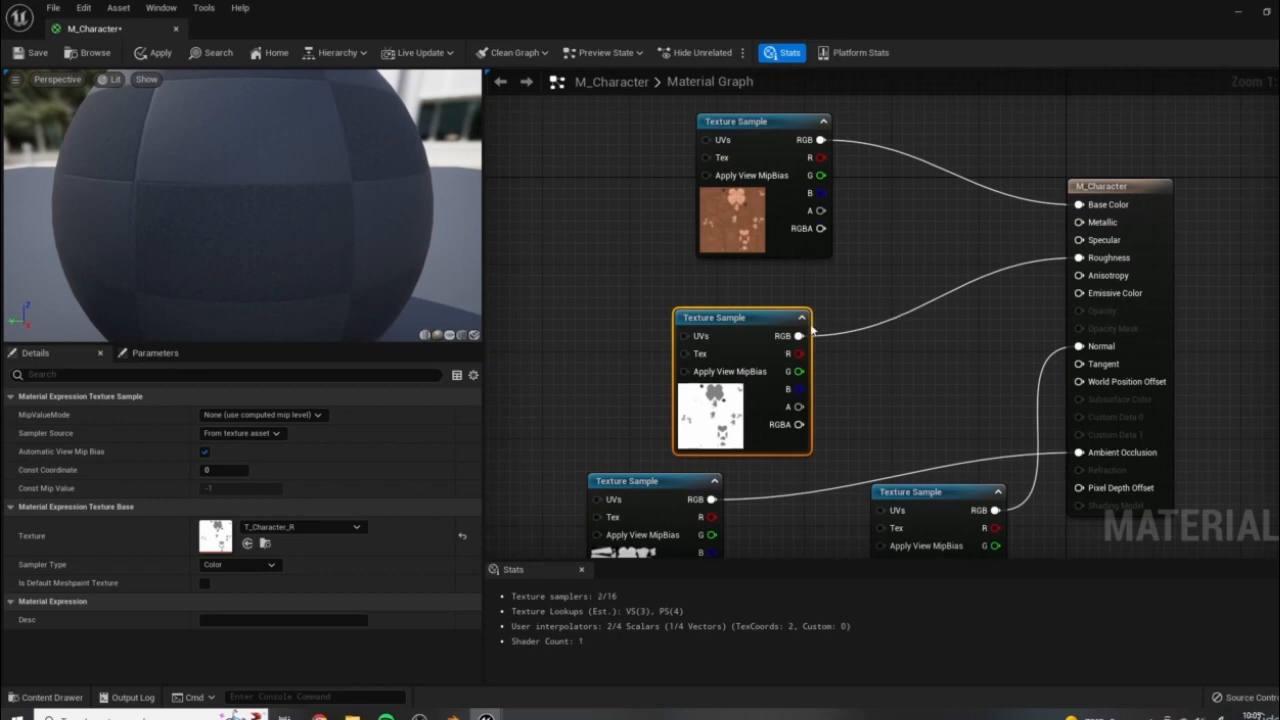
Arrange the texture samples in one column: base color, roughness, ambient occlusion, and normal
drag(720, 344, 655, 333)
drag(784, 122, 709, 122)
right_drag(975, 490, 920, 333)
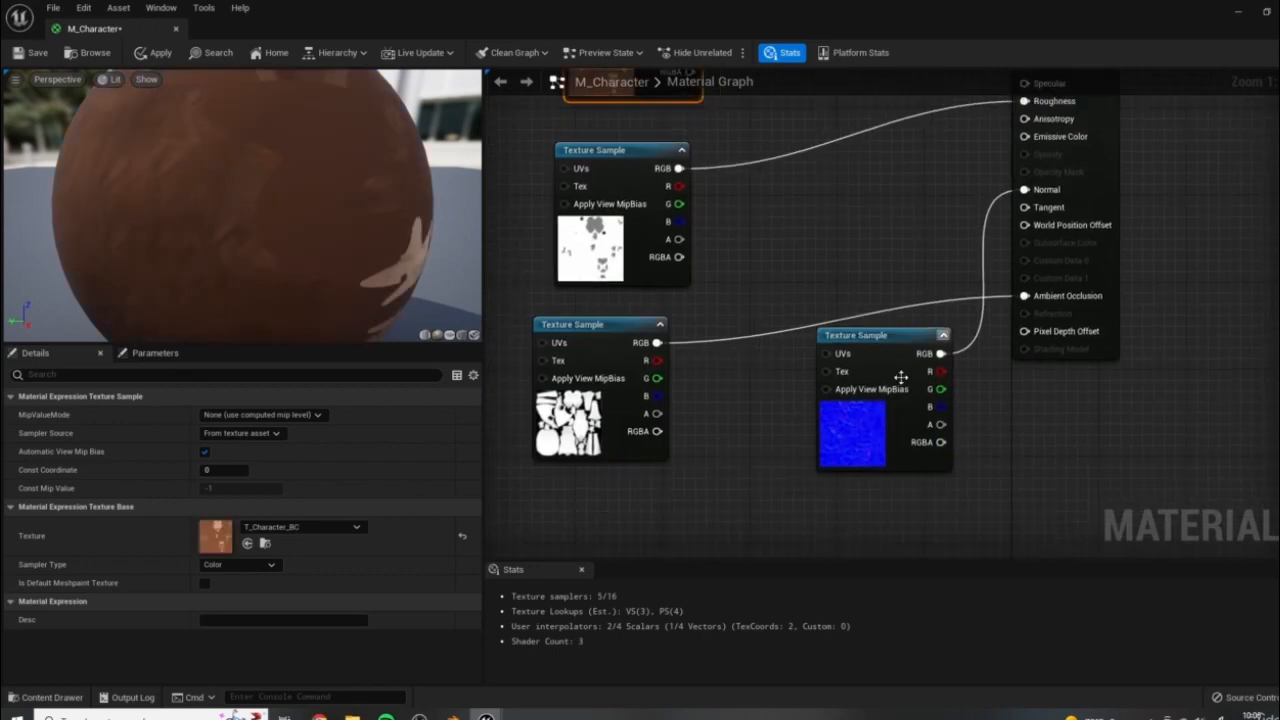
drag(901, 377, 634, 528)
right_drag(634, 520, 714, 558)
click(698, 363)
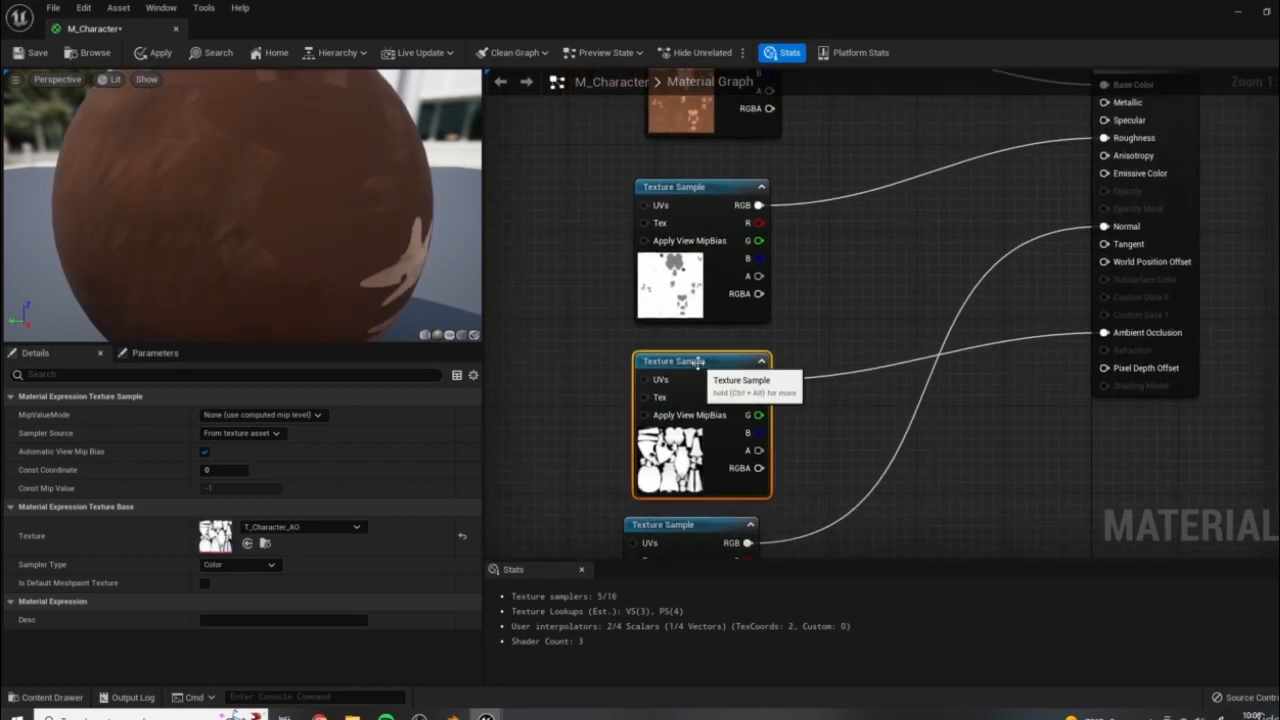
Reorder the M_Character editor after the TutorialTemple level and open the M_Wall material to view its node graph
drag(80, 32, 218, 31)
click(135, 31)
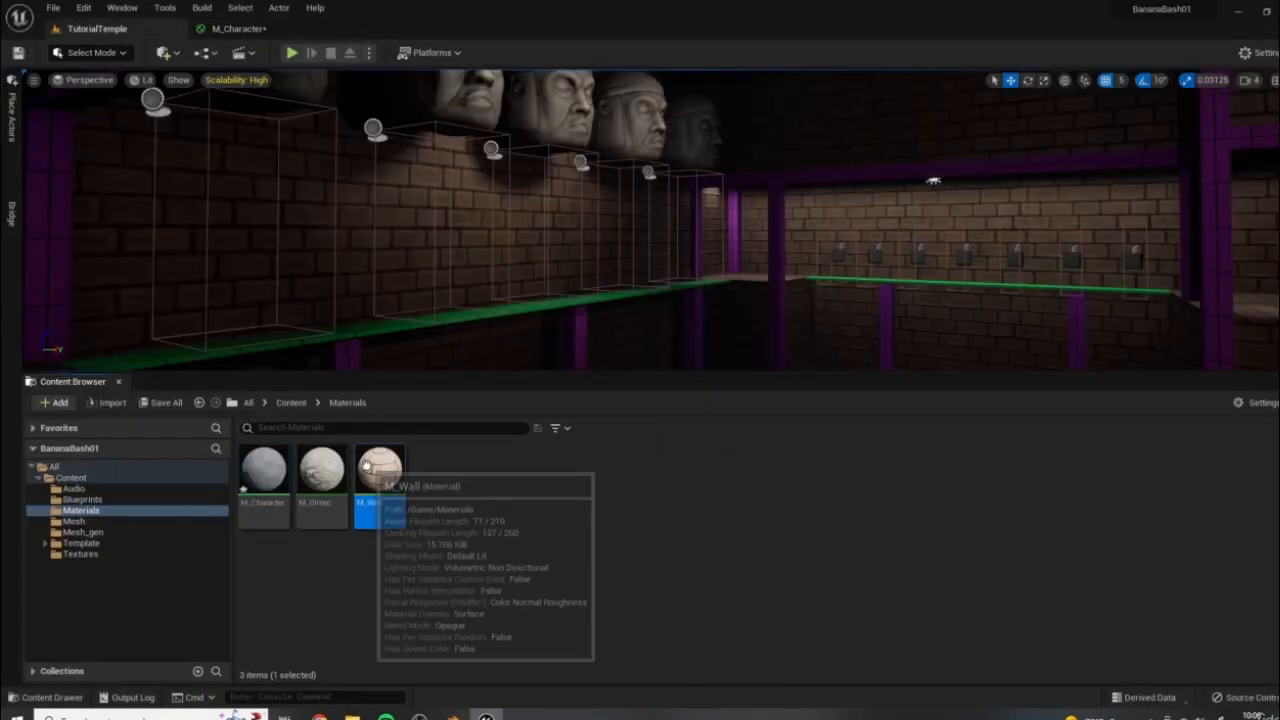
double_click(380, 475)
right_drag(878, 212, 1182, 166)
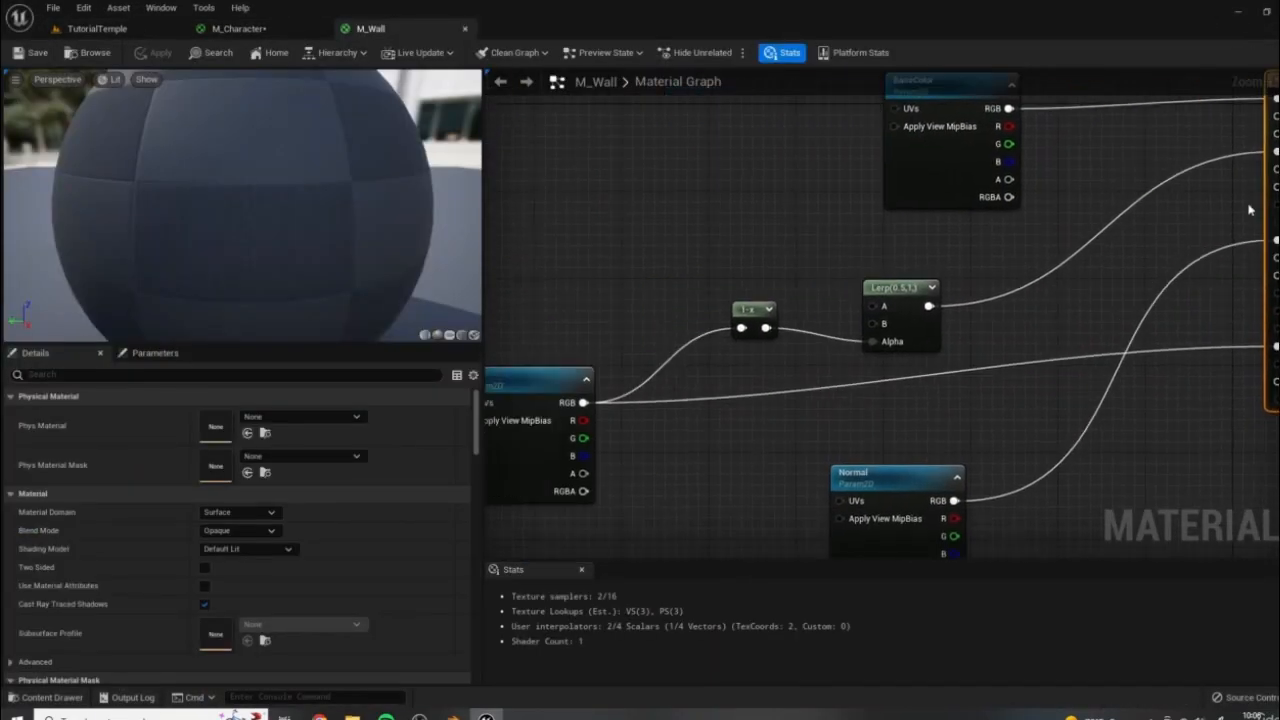
Move the AO texture, 1-x and Lerp nodes closer to the material node in the M_Wall graph
scroll(1017, 331, down, 3)
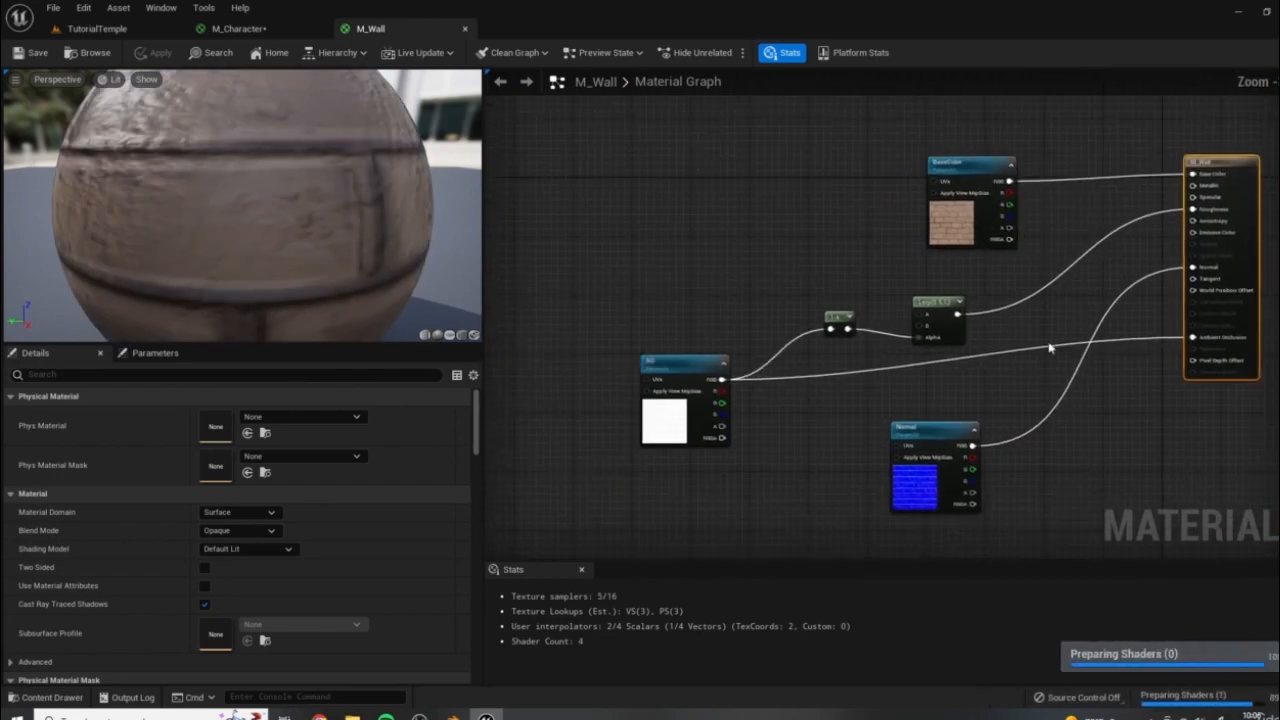
click(935, 316)
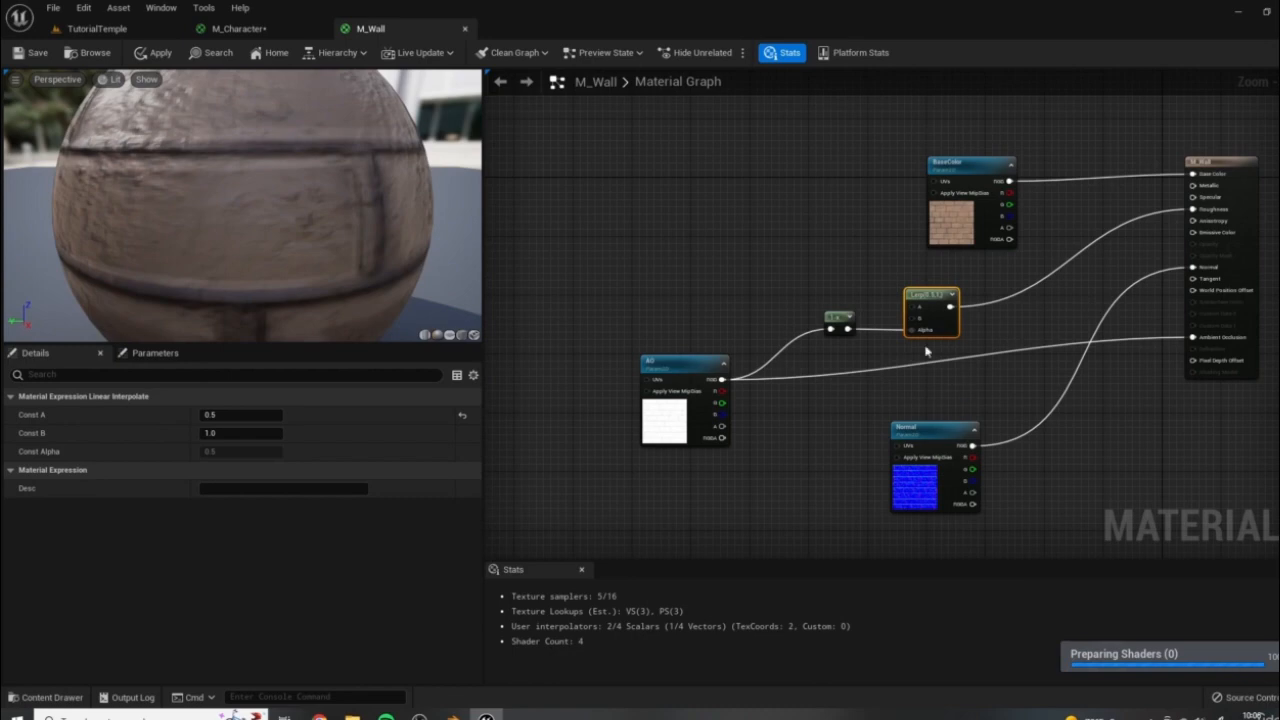
mouse_move(251, 217)
mouse_down()
mouse_move(267, 220)
mouse_move(247, 224)
mouse_up()
right_drag(1106, 163, 1066, 200)
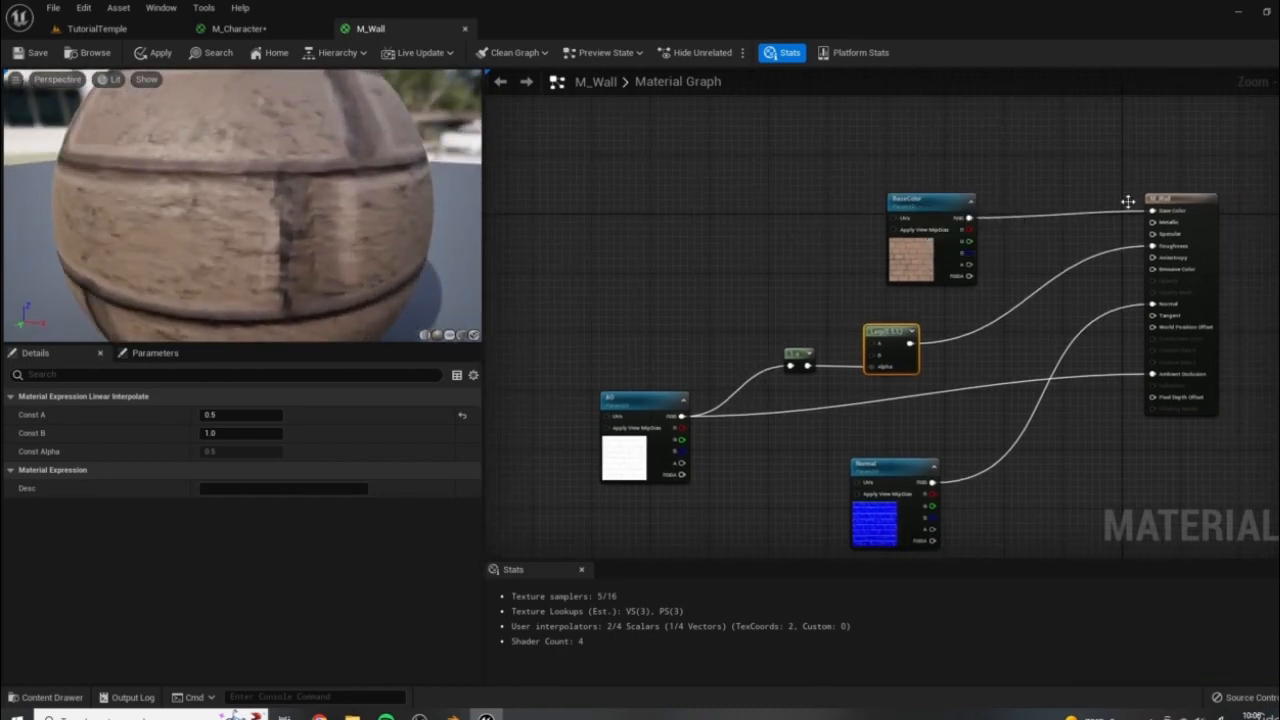
right_drag(1256, 374, 1146, 342)
right_drag(935, 381, 992, 376)
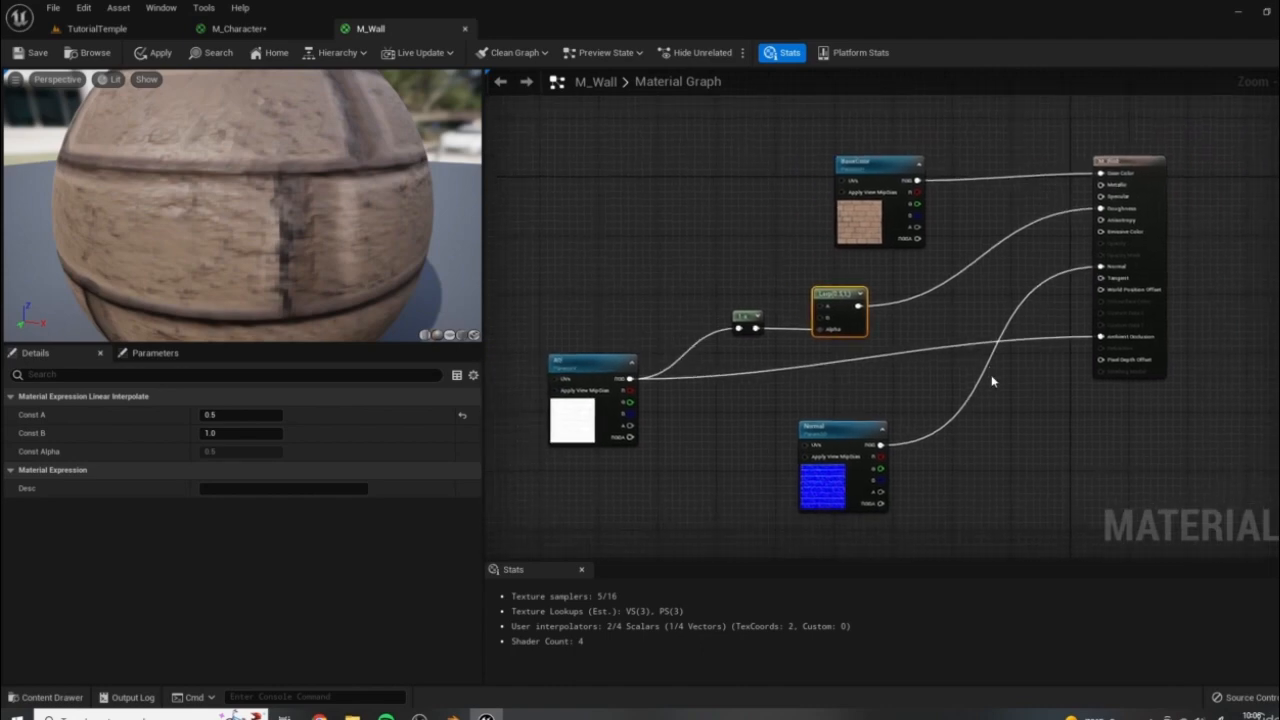
drag(563, 376, 612, 381)
drag(860, 289, 895, 275)
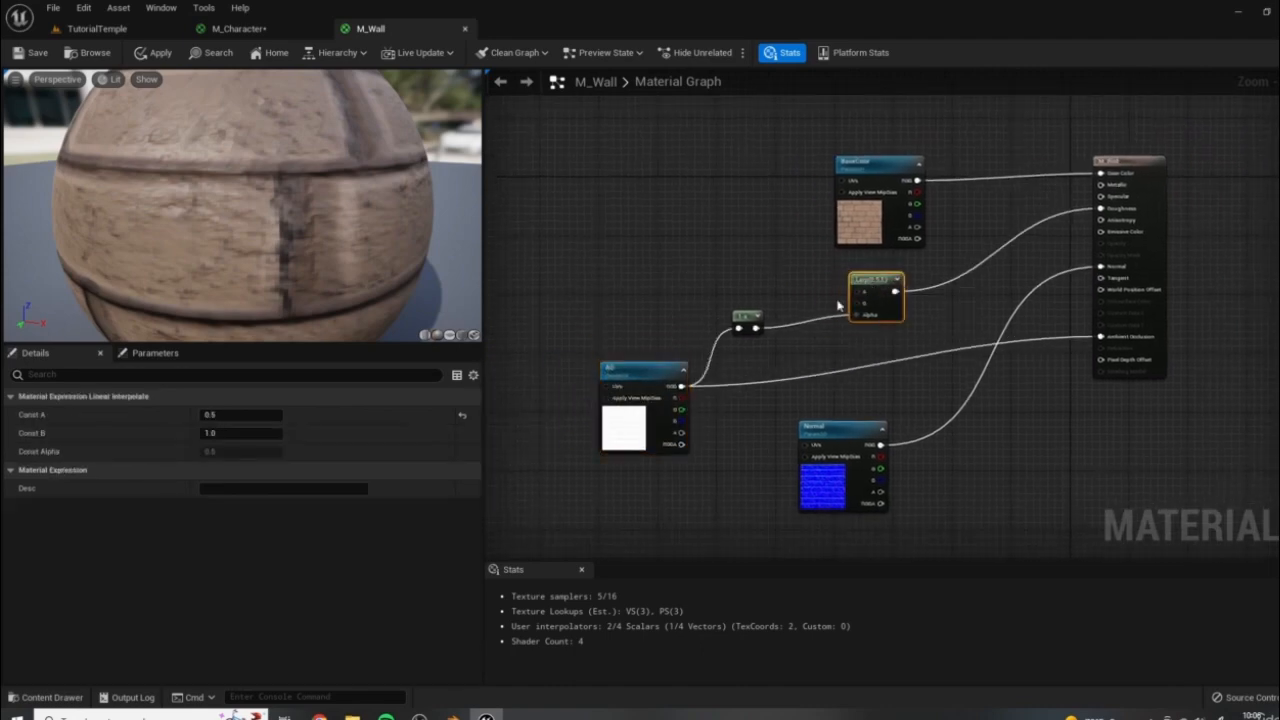
drag(747, 320, 805, 303)
drag(642, 366, 684, 362)
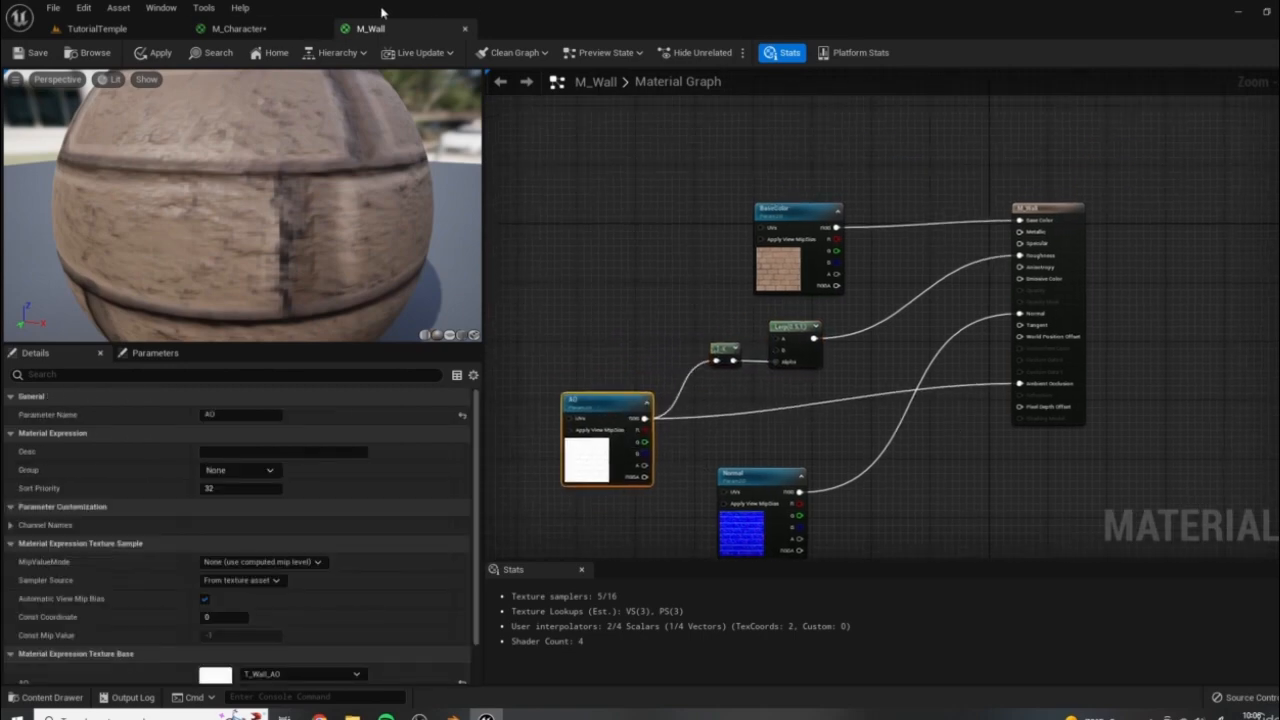
Apply and save the M_Character material, and open the Character_rigged skeletal mesh from the Mesh folder
click(268, 26)
click(150, 53)
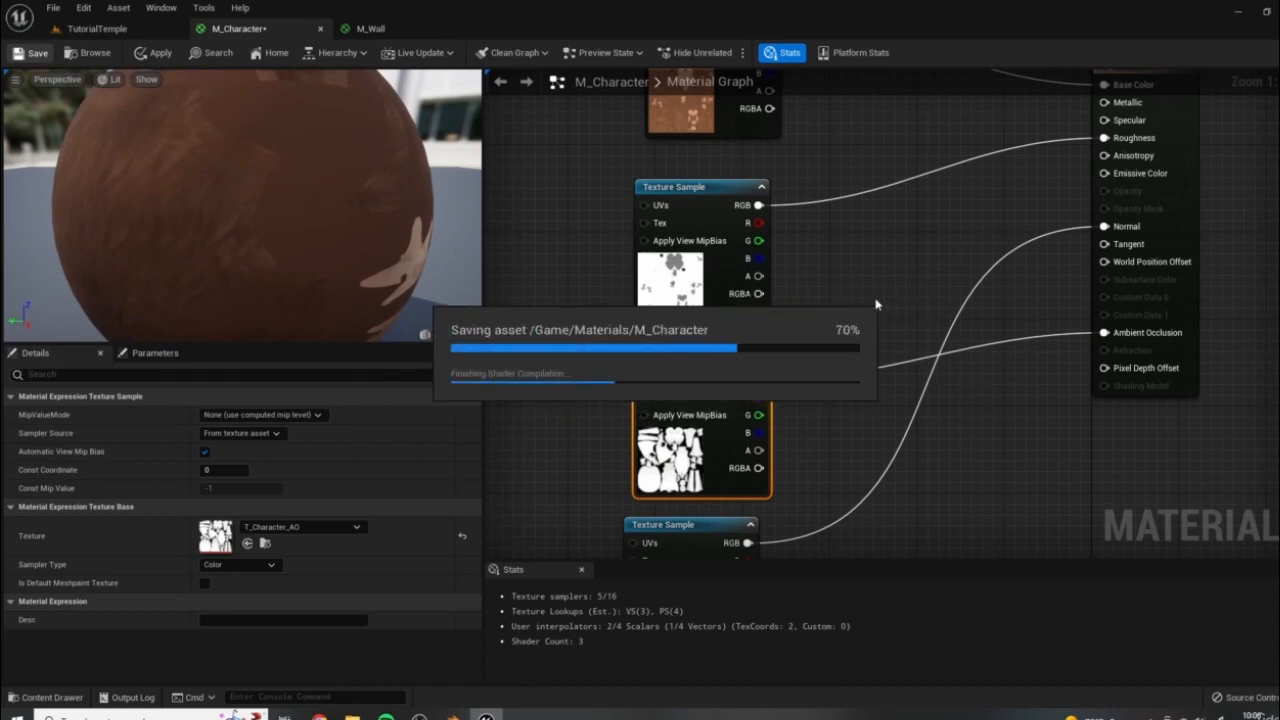
click(99, 30)
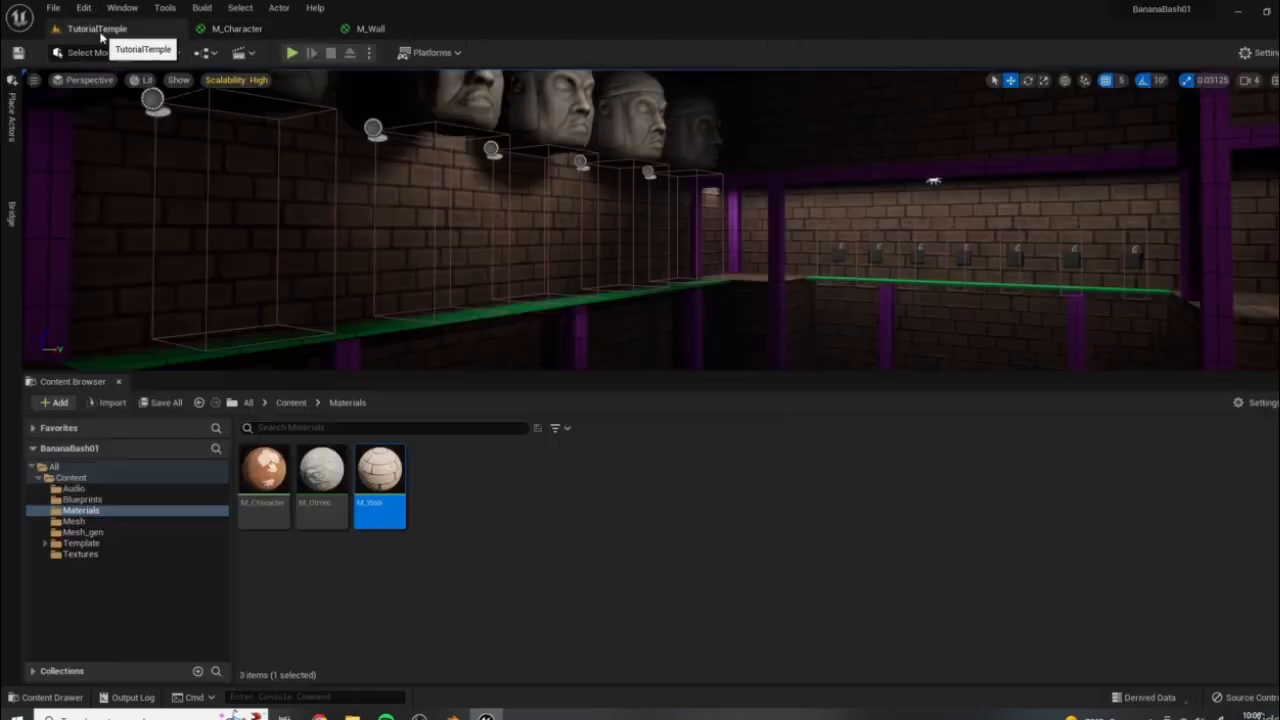
click(76, 521)
double_click(264, 478)
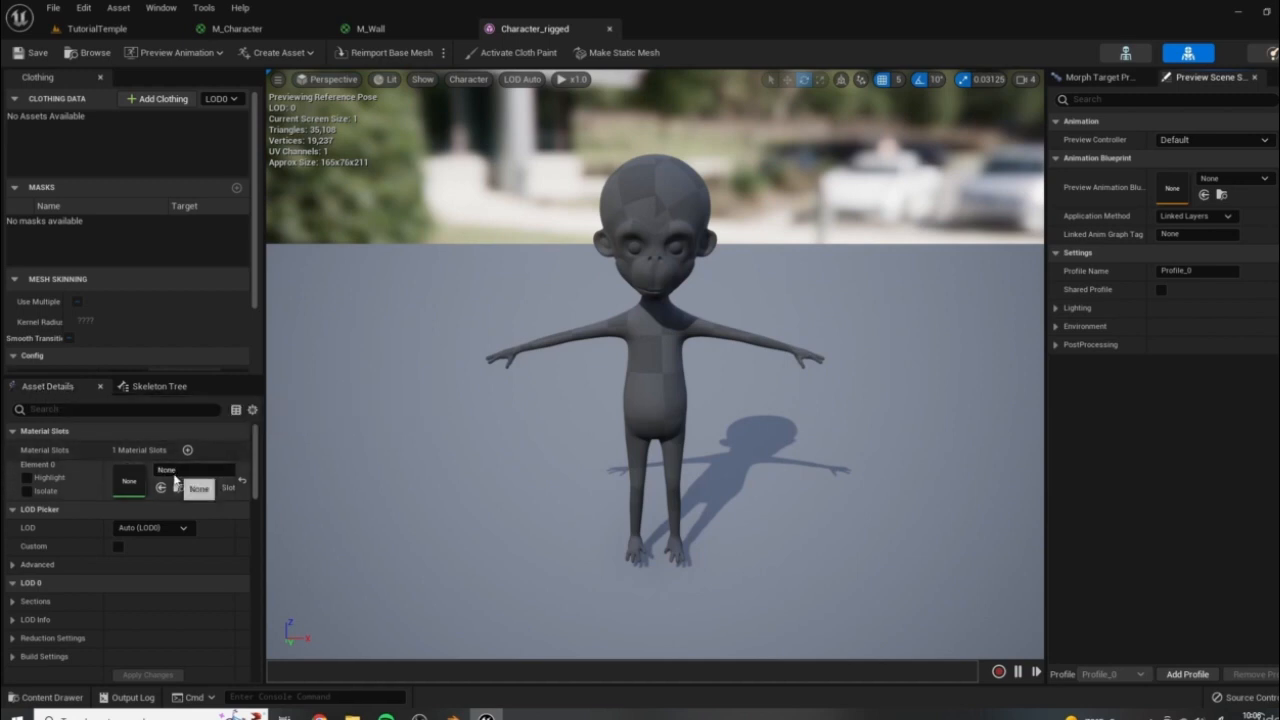
Assign the M_Character material from the Materials folder to the Element 0 material slot of Character_rigged
click(50, 697)
scroll(195, 357, down, 2)
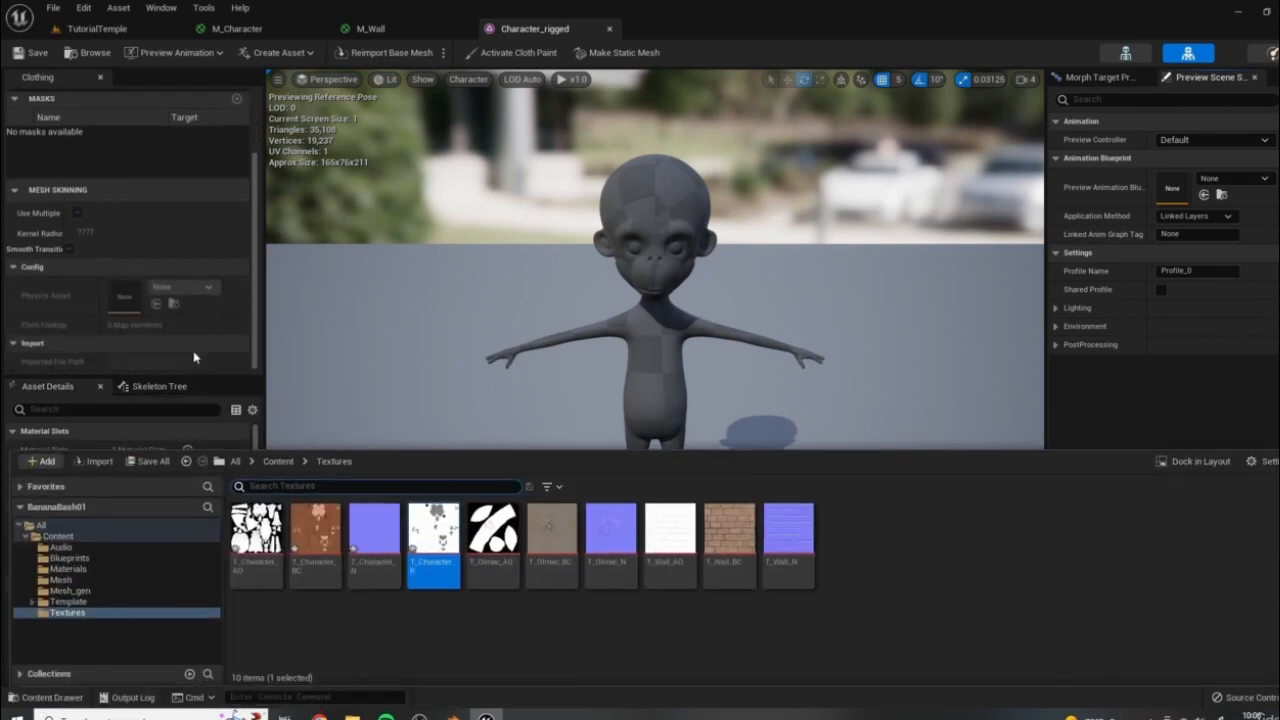
click(355, 358)
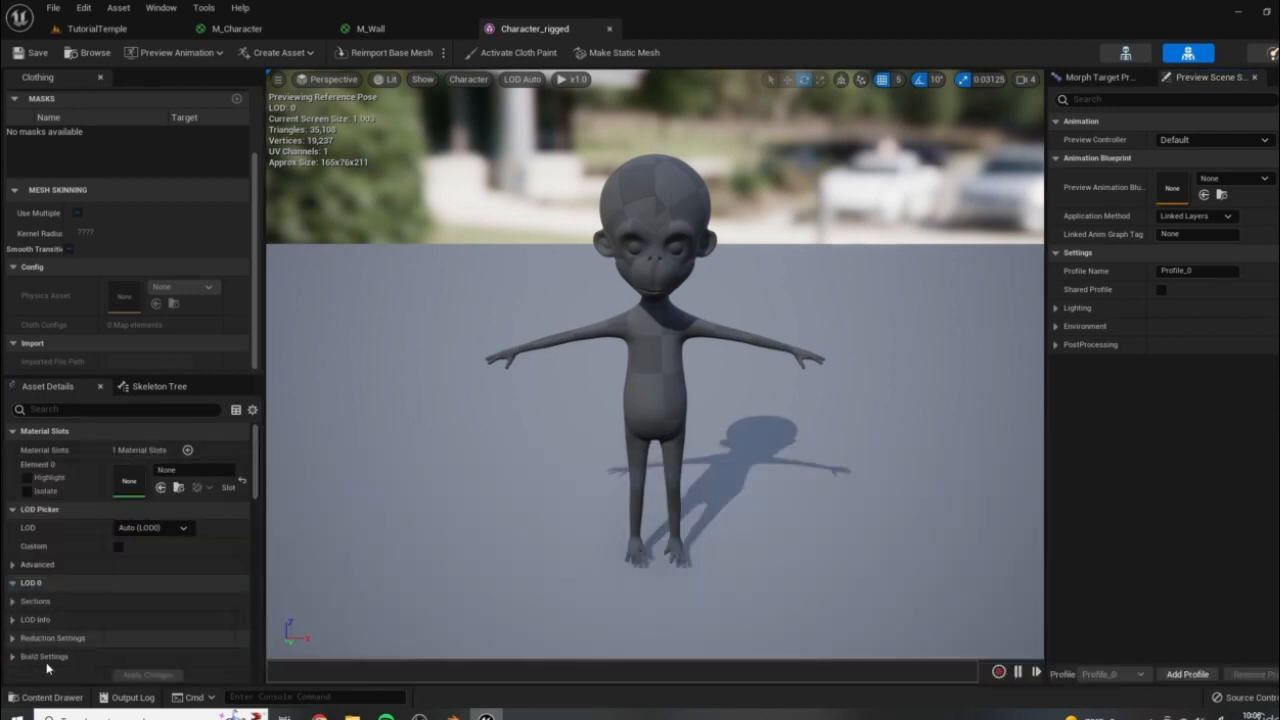
click(52, 696)
click(68, 569)
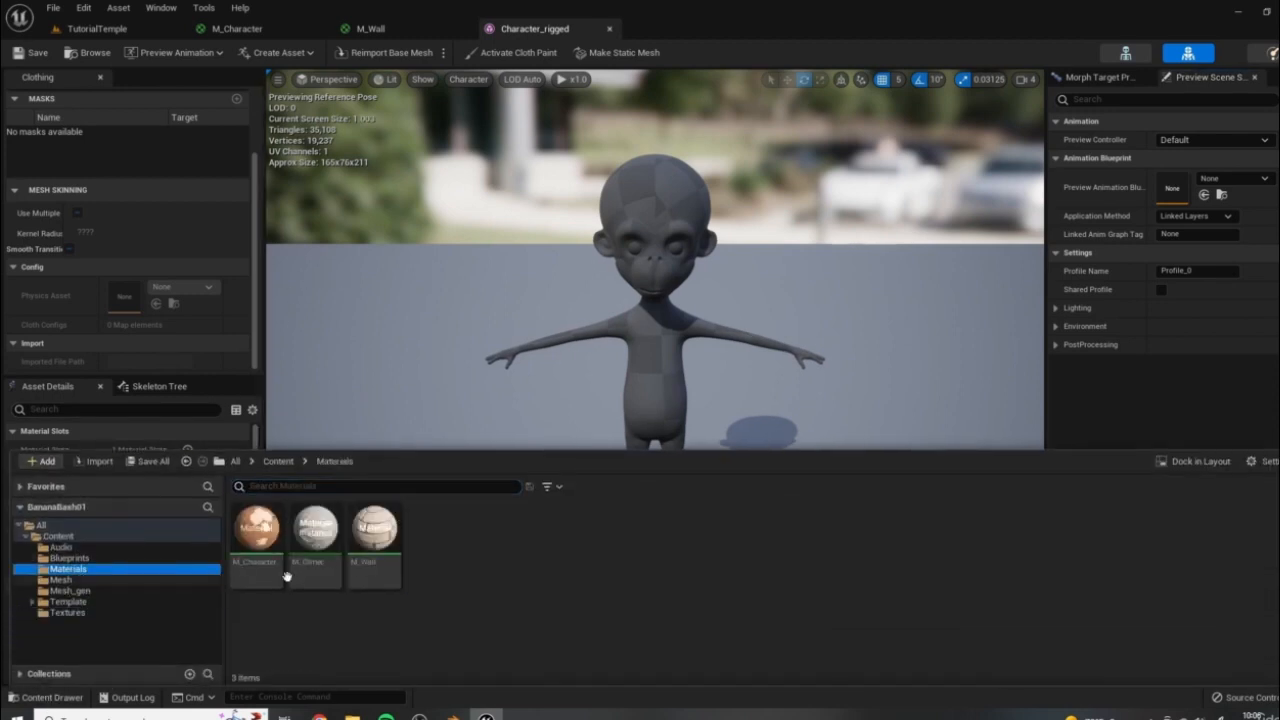
mouse_move(258, 541)
mouse_down()
mouse_move(212, 518)
mouse_move(258, 560)
mouse_up()
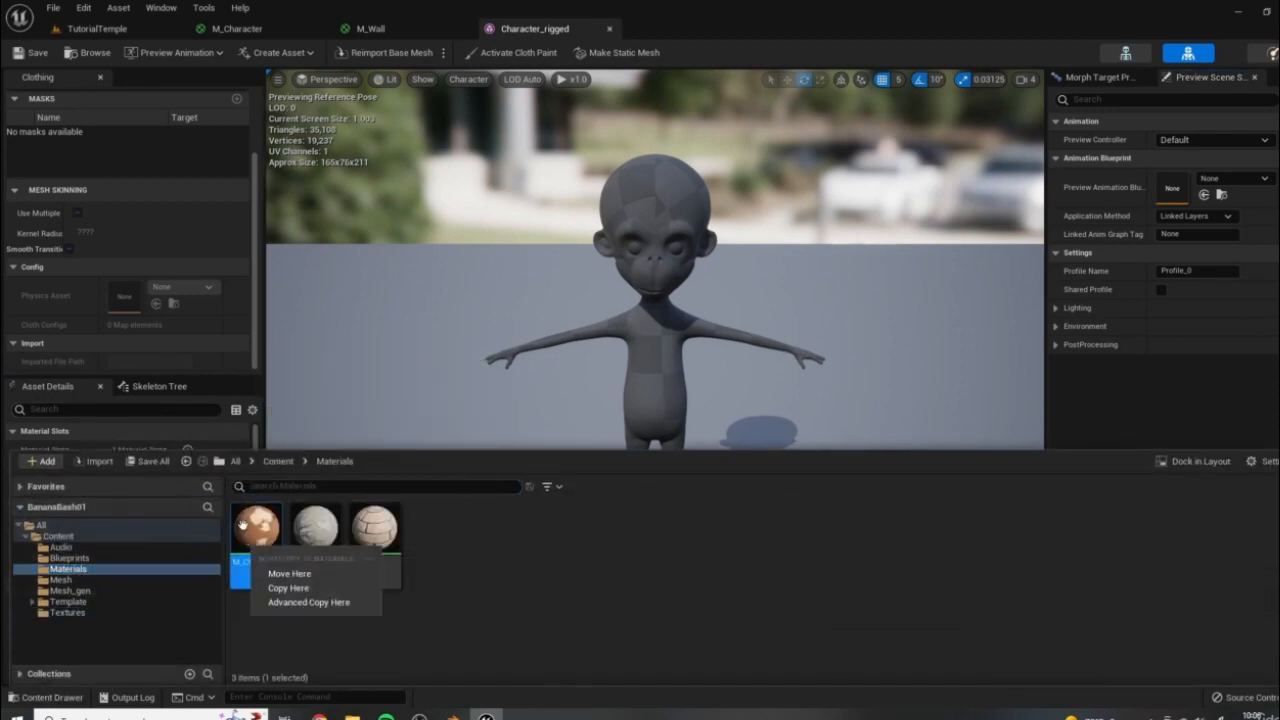
drag(252, 449, 252, 540)
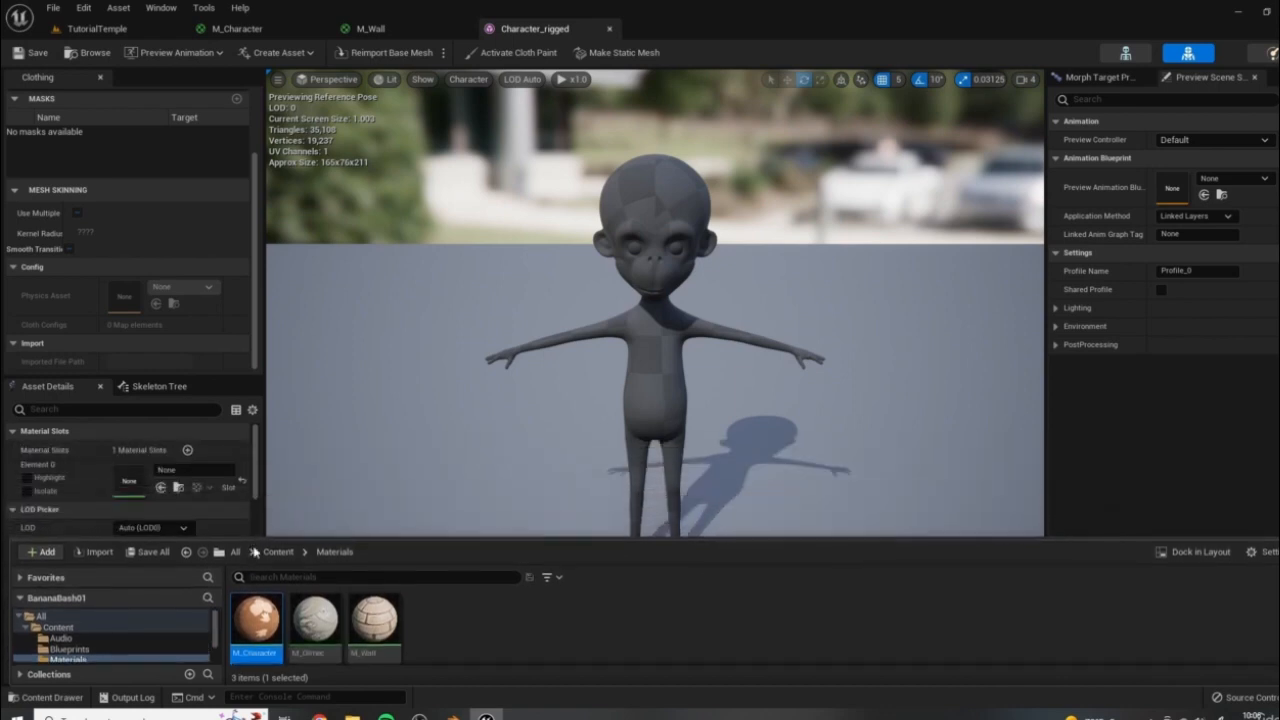
drag(257, 624, 145, 473)
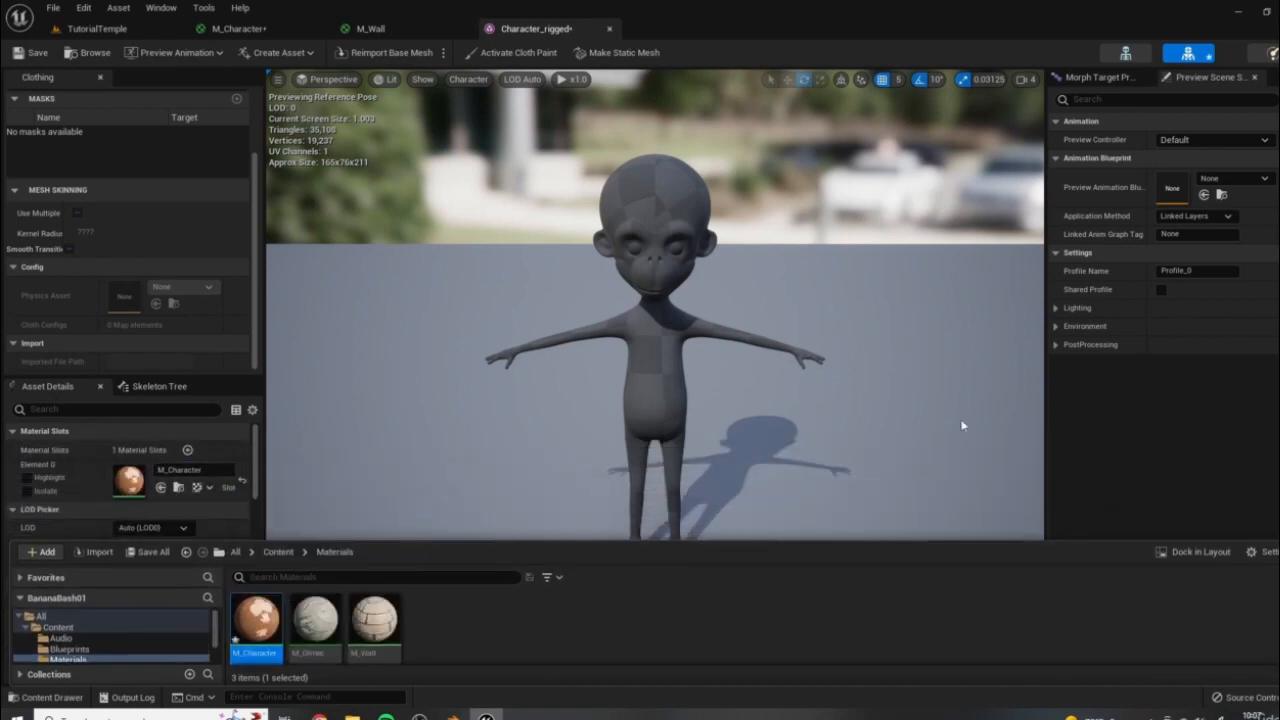
Examine the monkey's body and face in the mesh preview with the M_Character material applied
scroll(736, 418, down, 2)
scroll(736, 418, up, 1)
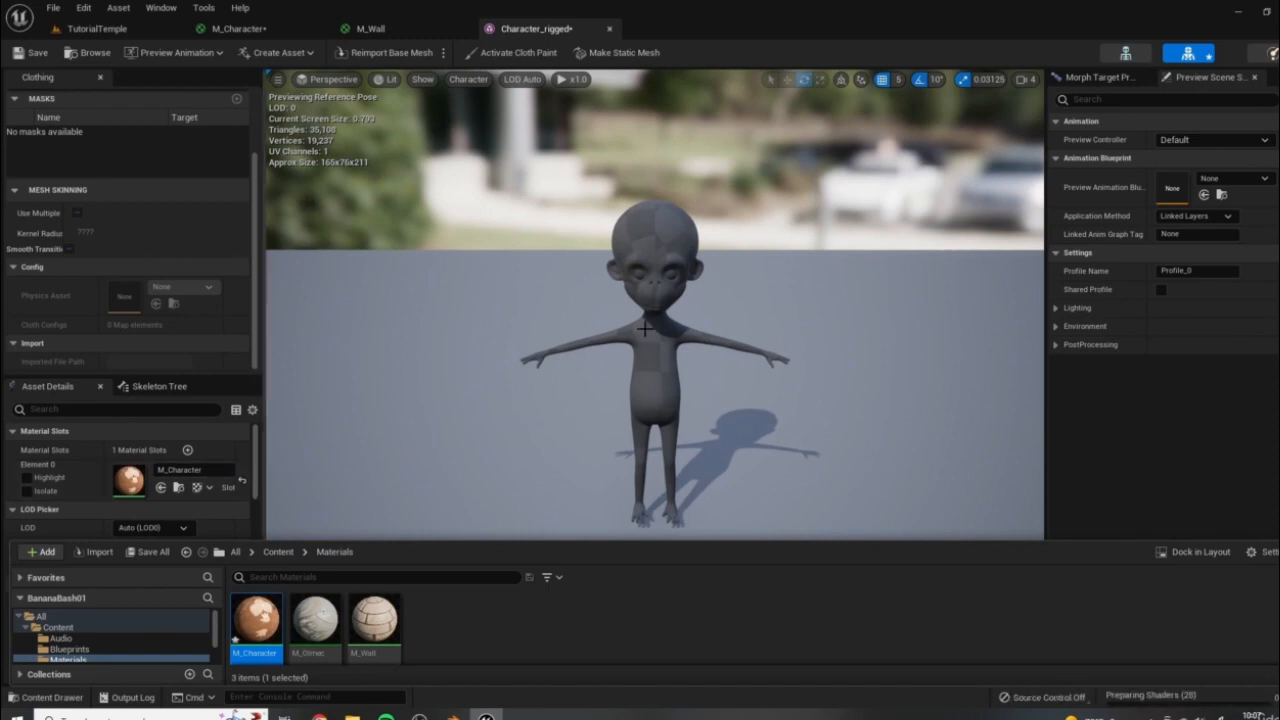
click(645, 328)
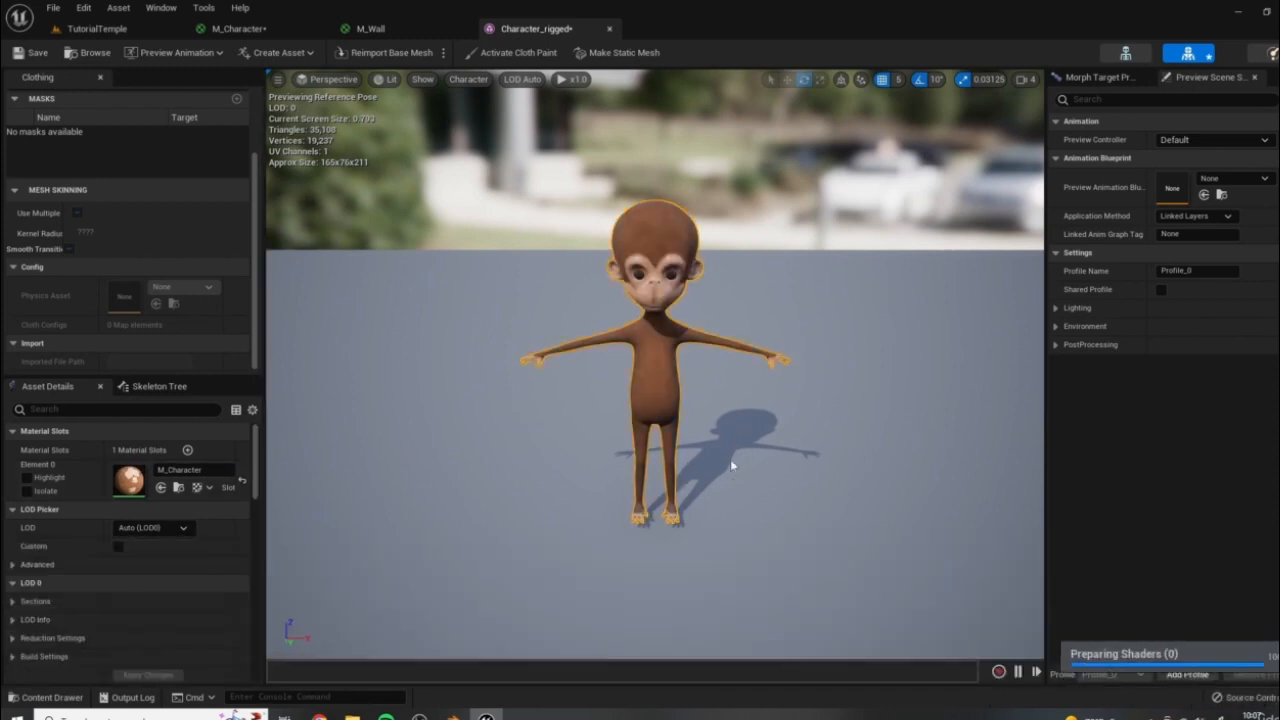
alt+drag(697, 409, 790, 350)
scroll(697, 409, up, 5)
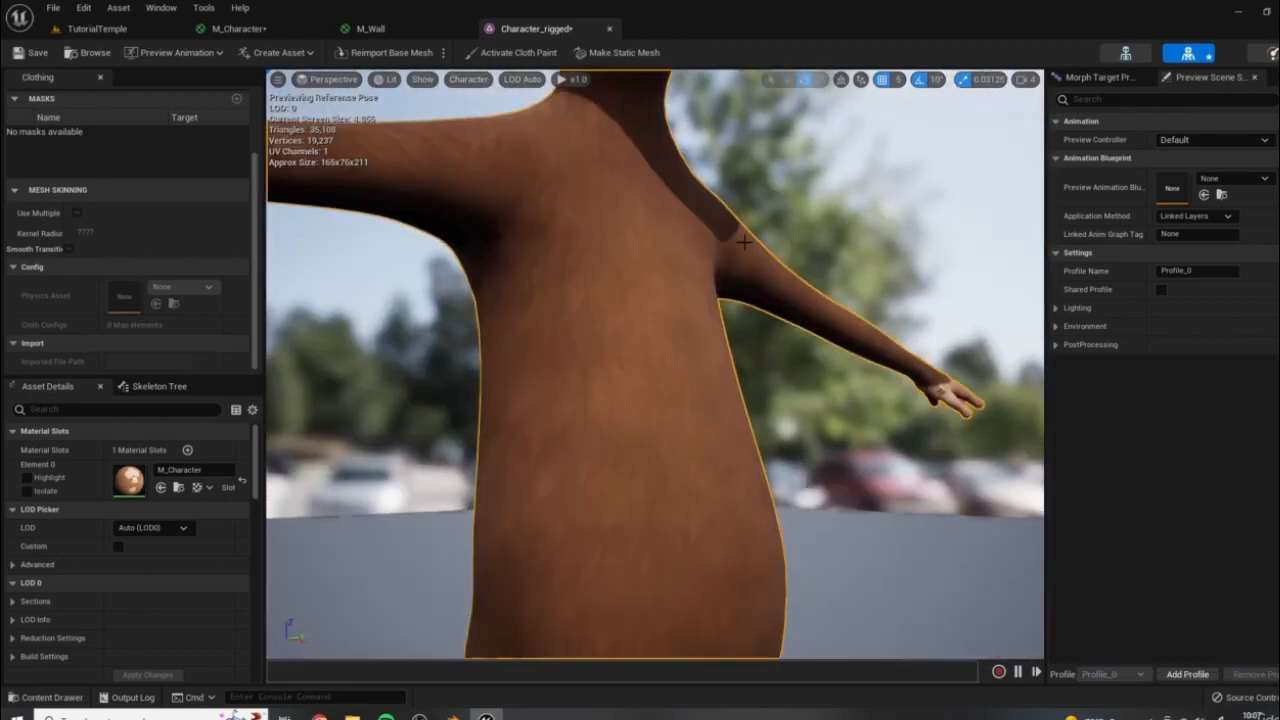
scroll(744, 242, down, 5)
scroll(721, 457, up, 3)
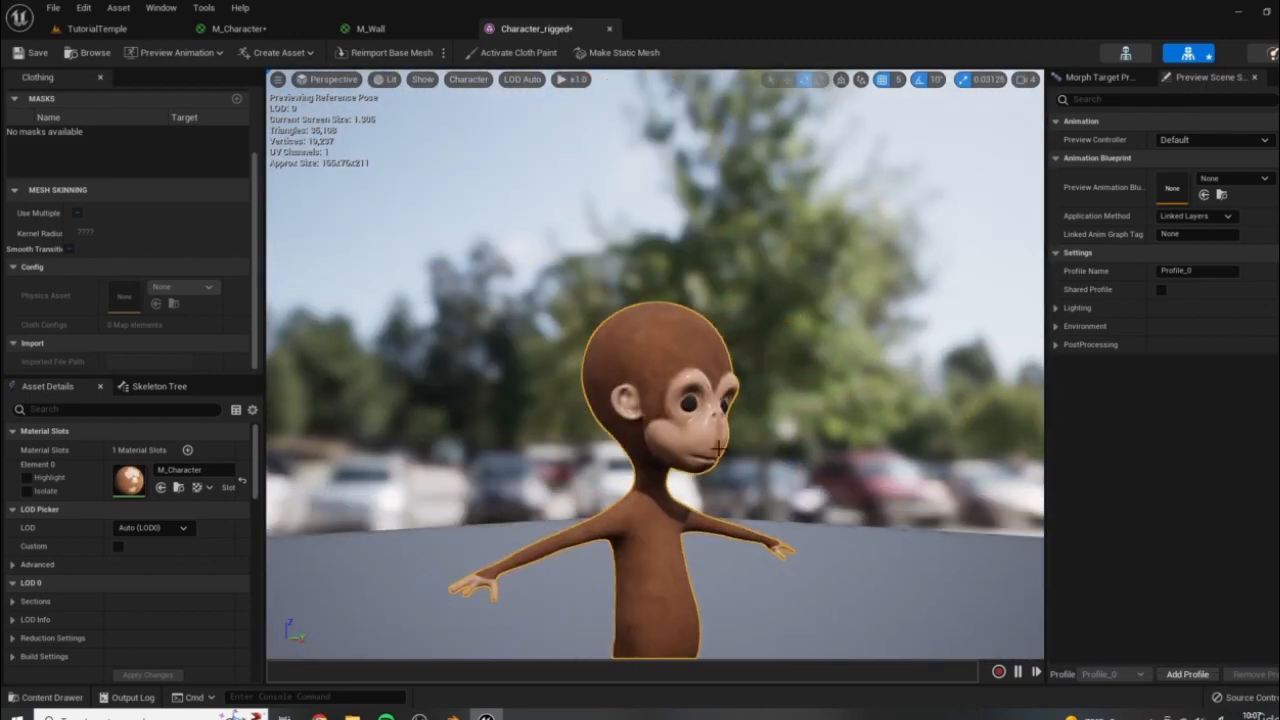
scroll(757, 465, down, 3)
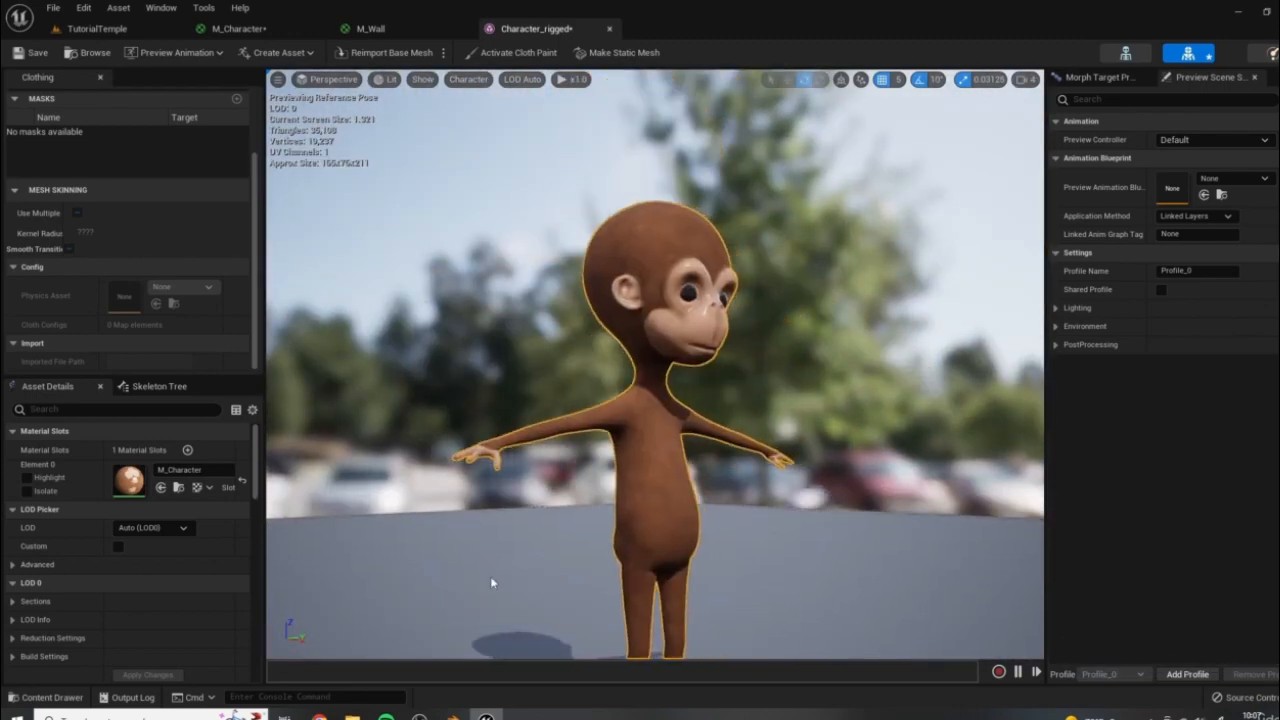
Open the T_Character_R texture from the Textures folder and set its compression to Masks (no sRGB)
click(45, 698)
drag(387, 540, 387, 450)
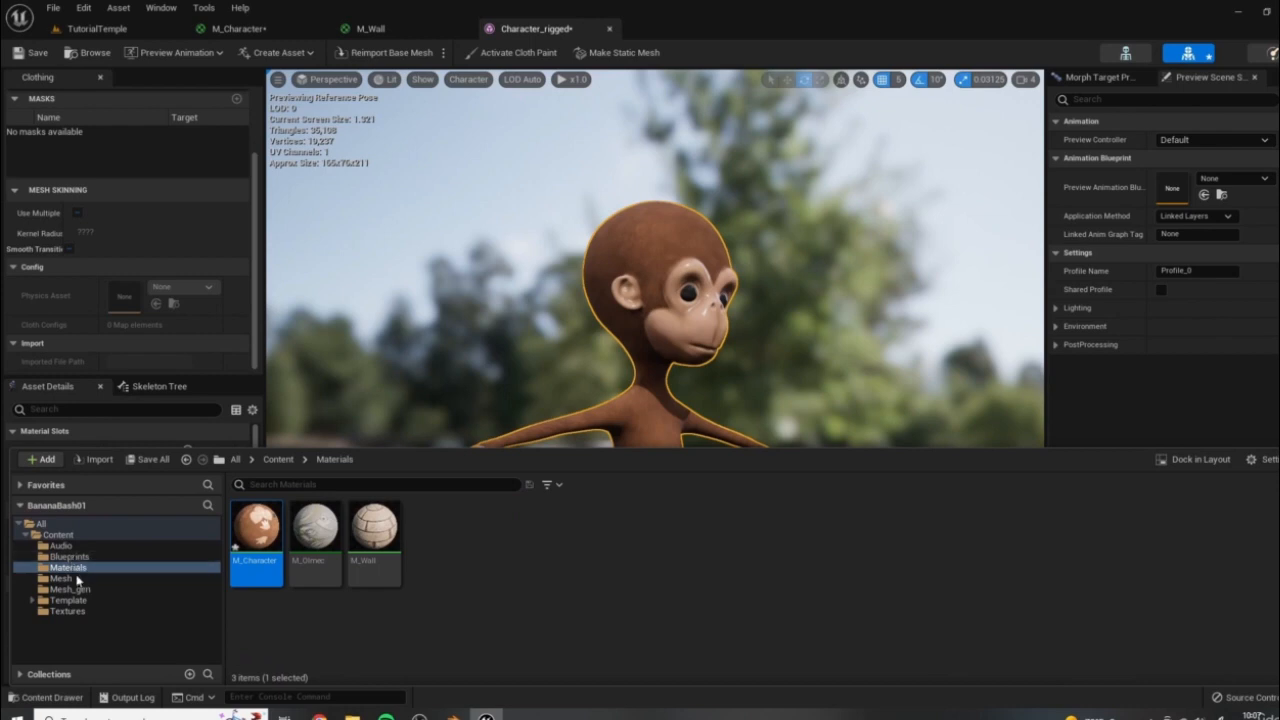
click(67, 611)
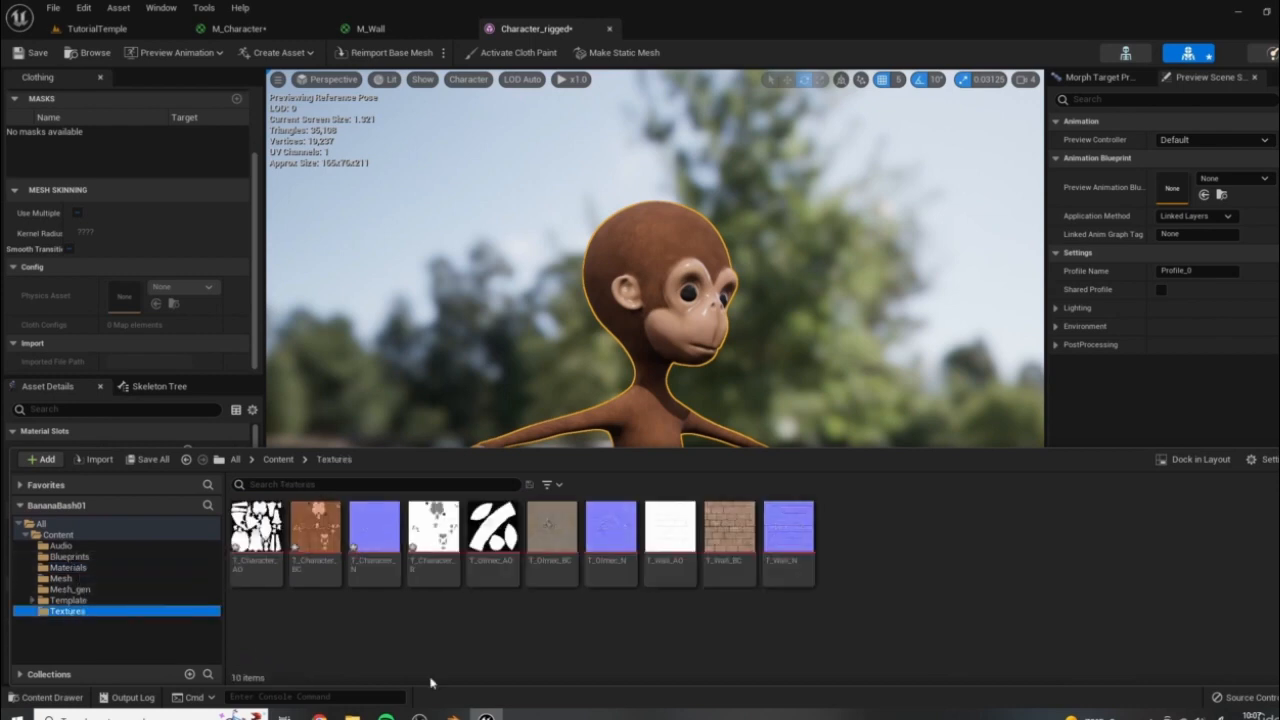
double_click(440, 526)
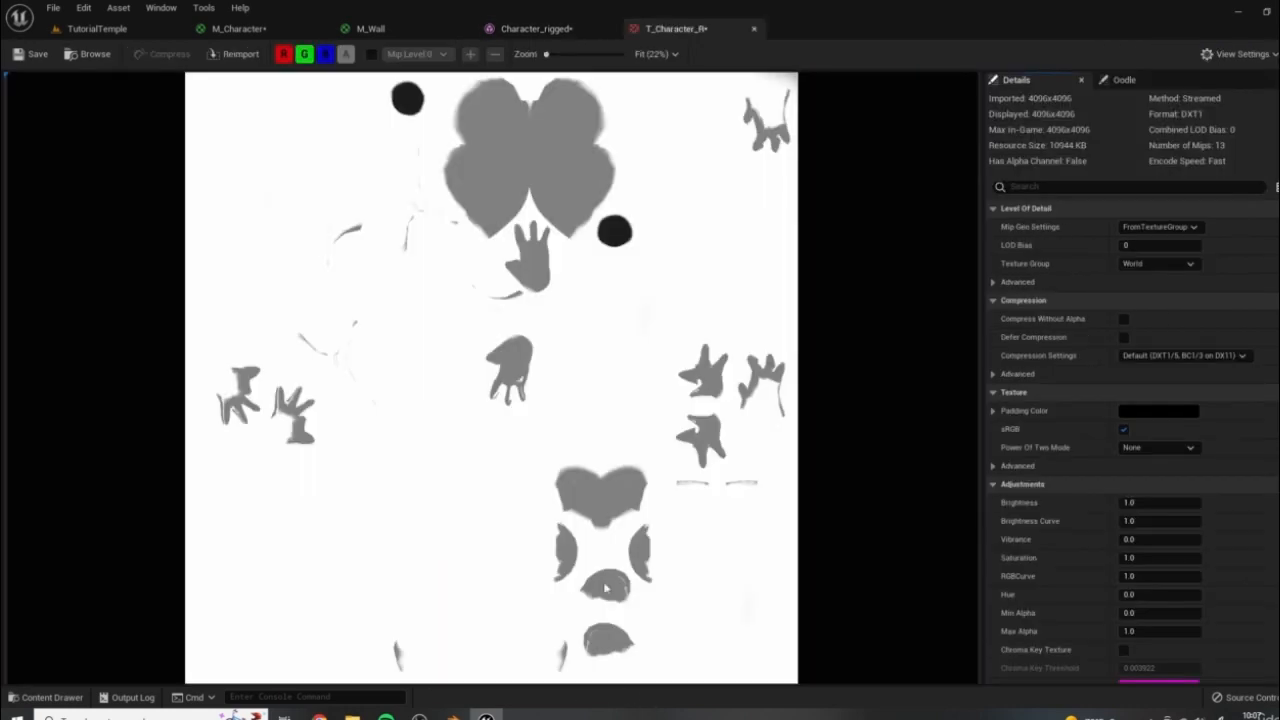
click(1135, 356)
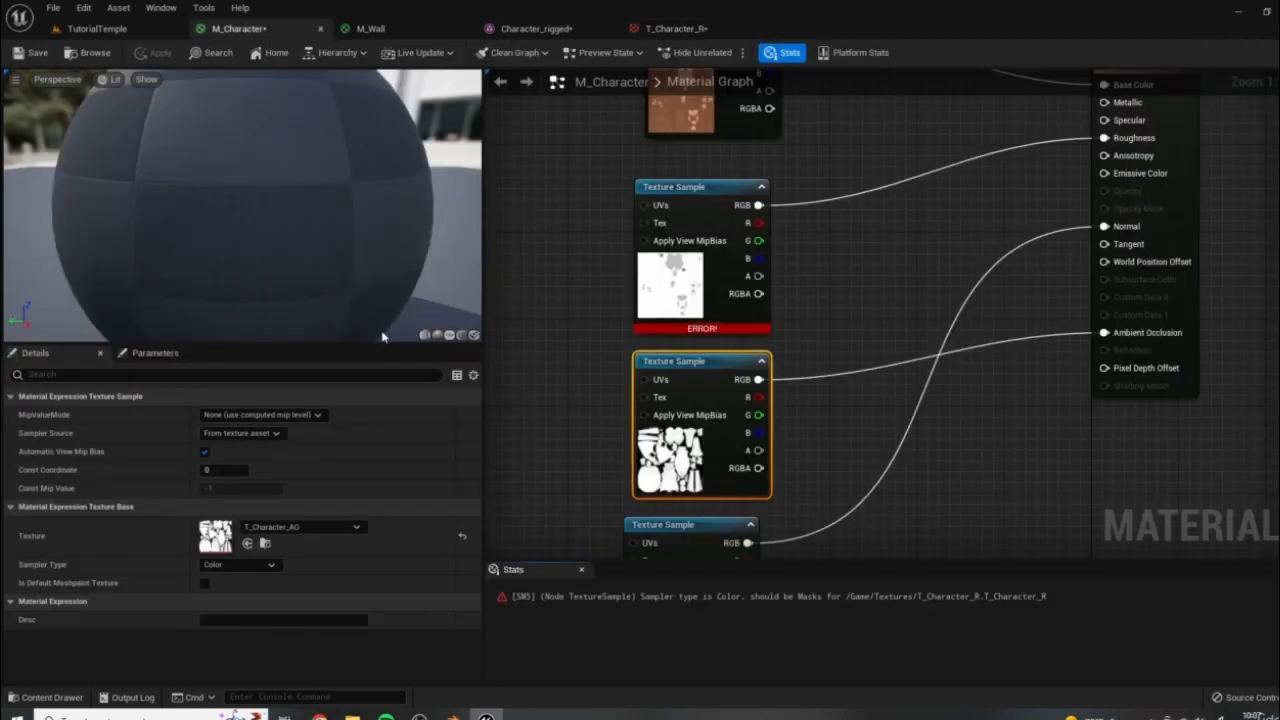
Try disconnecting the T_Character_R sample from Roughness and reconnecting its RGB output in the M_Character graph
click(705, 215)
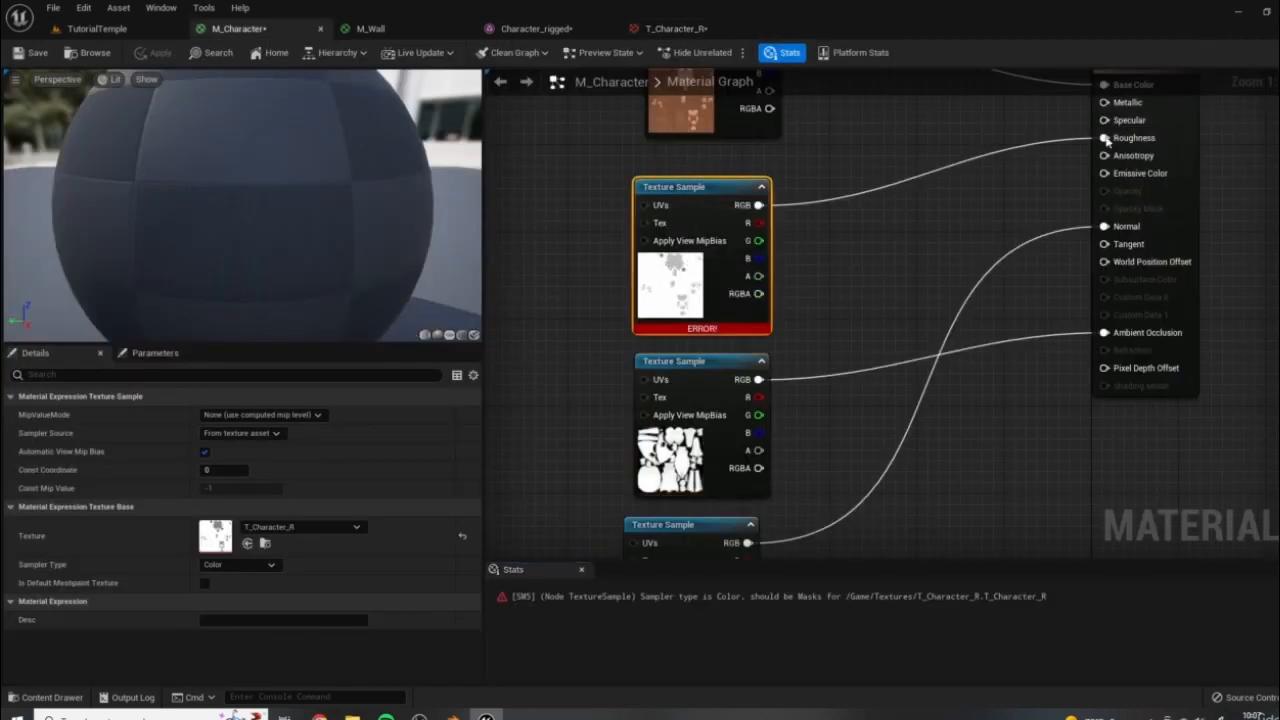
drag(1104, 138, 1000, 170)
click(903, 188)
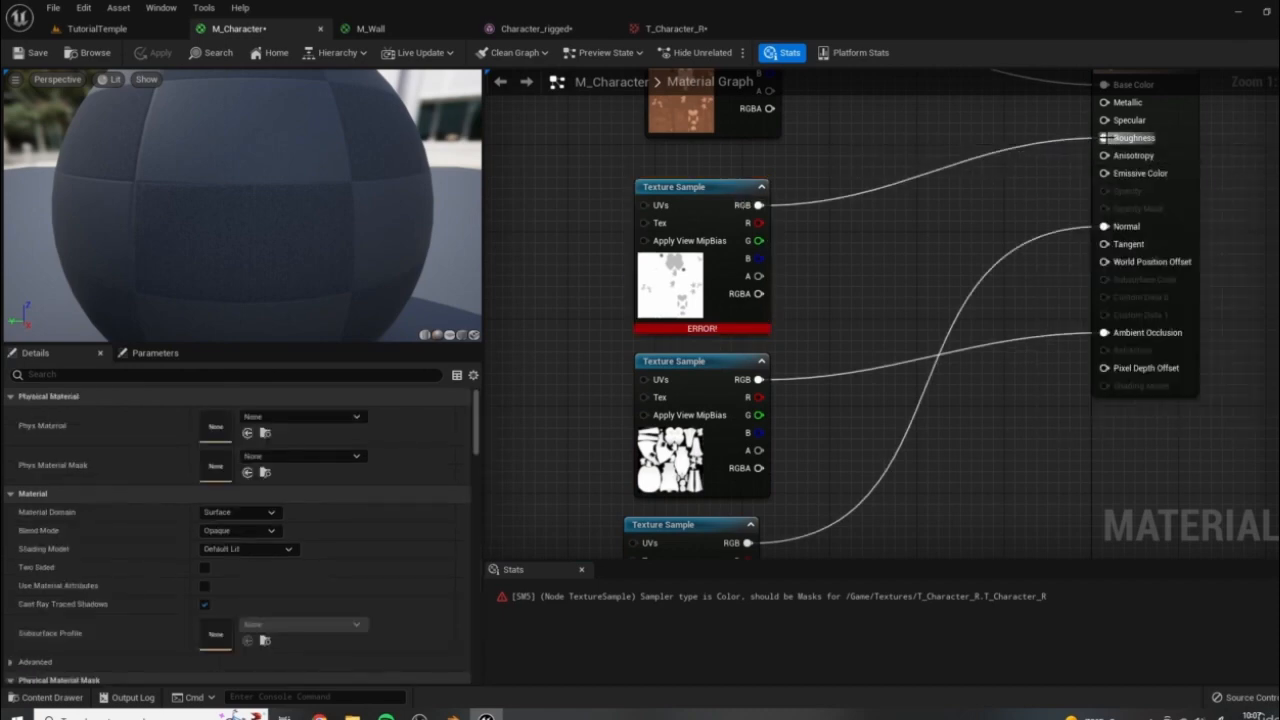
ctrl+drag(1104, 138, 1024, 151)
click(879, 182)
drag(760, 205, 1106, 138)
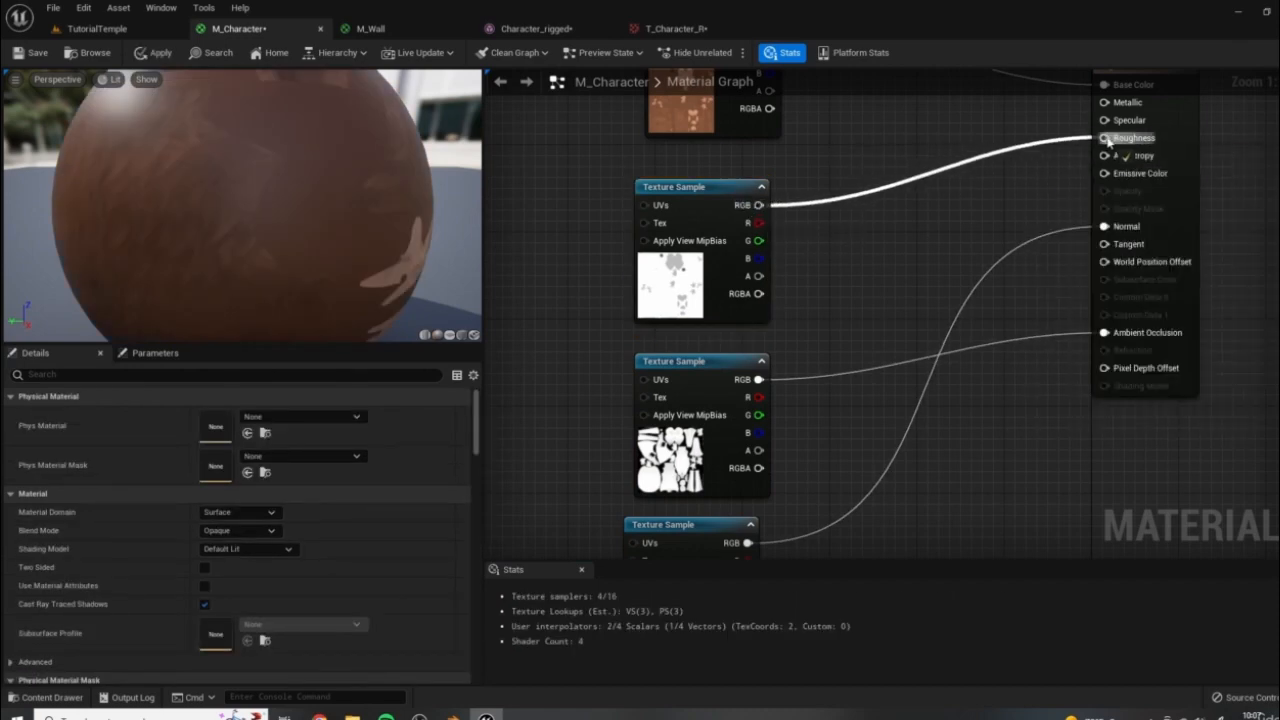
Set the T_Character_R texture sample's sampler type to Masks and save the M_Character material
scroll(352, 537, down, 2)
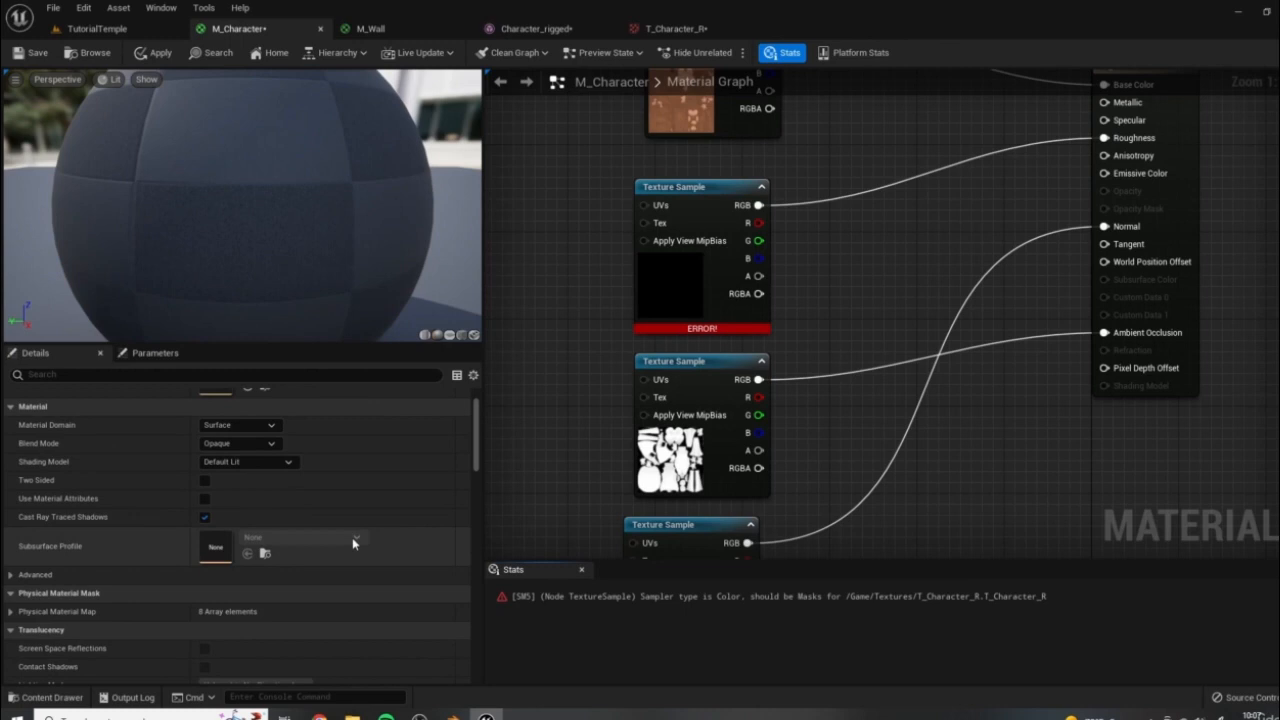
click(700, 215)
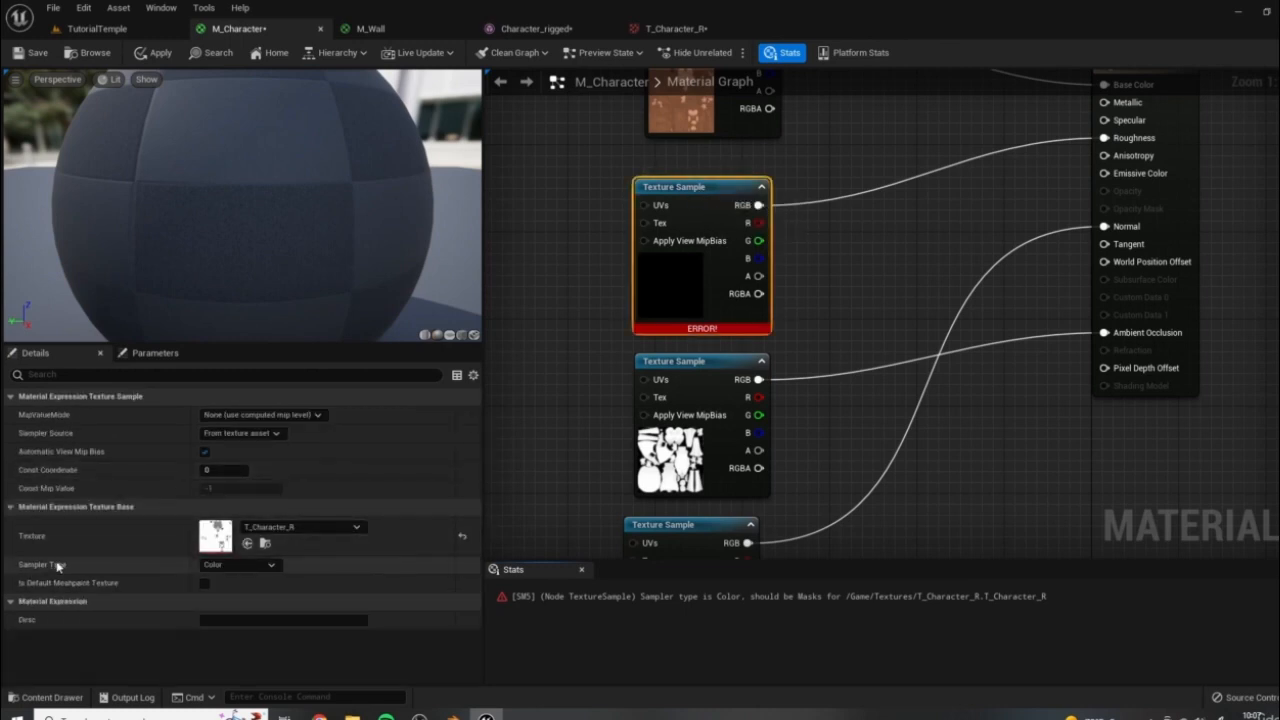
click(224, 566)
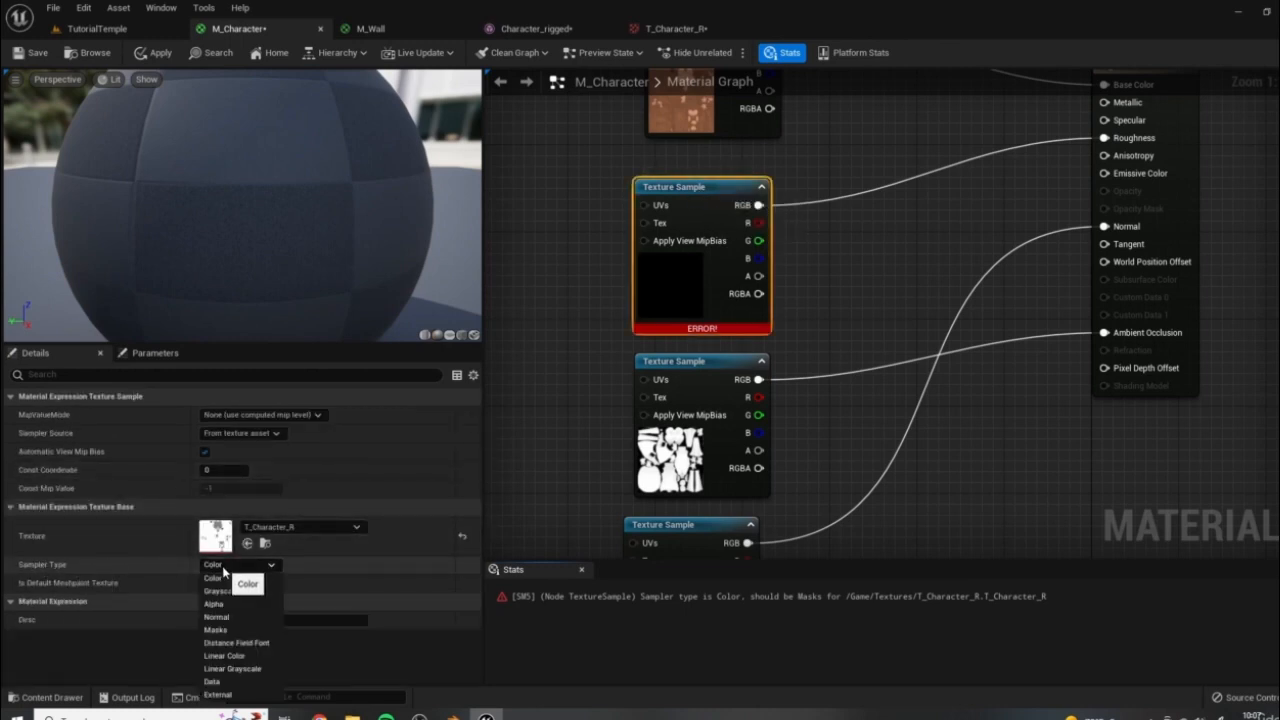
click(224, 631)
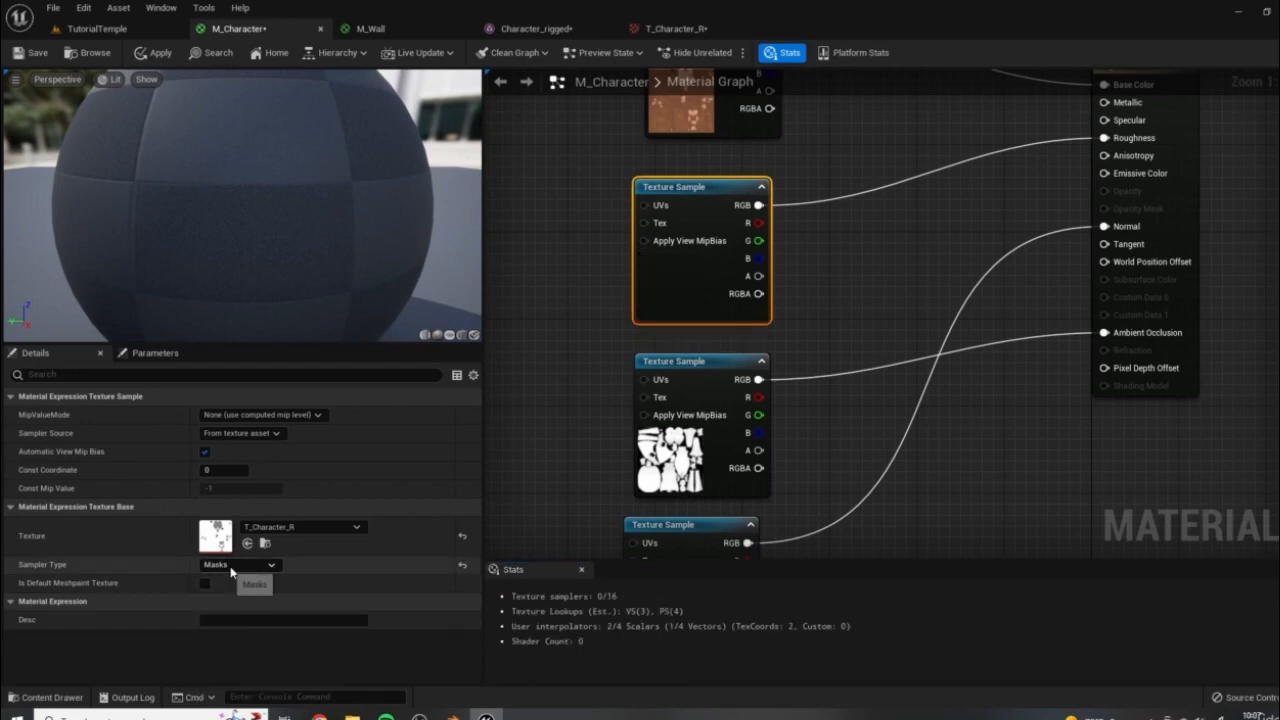
scroll(855, 295, down, 1)
click(31, 52)
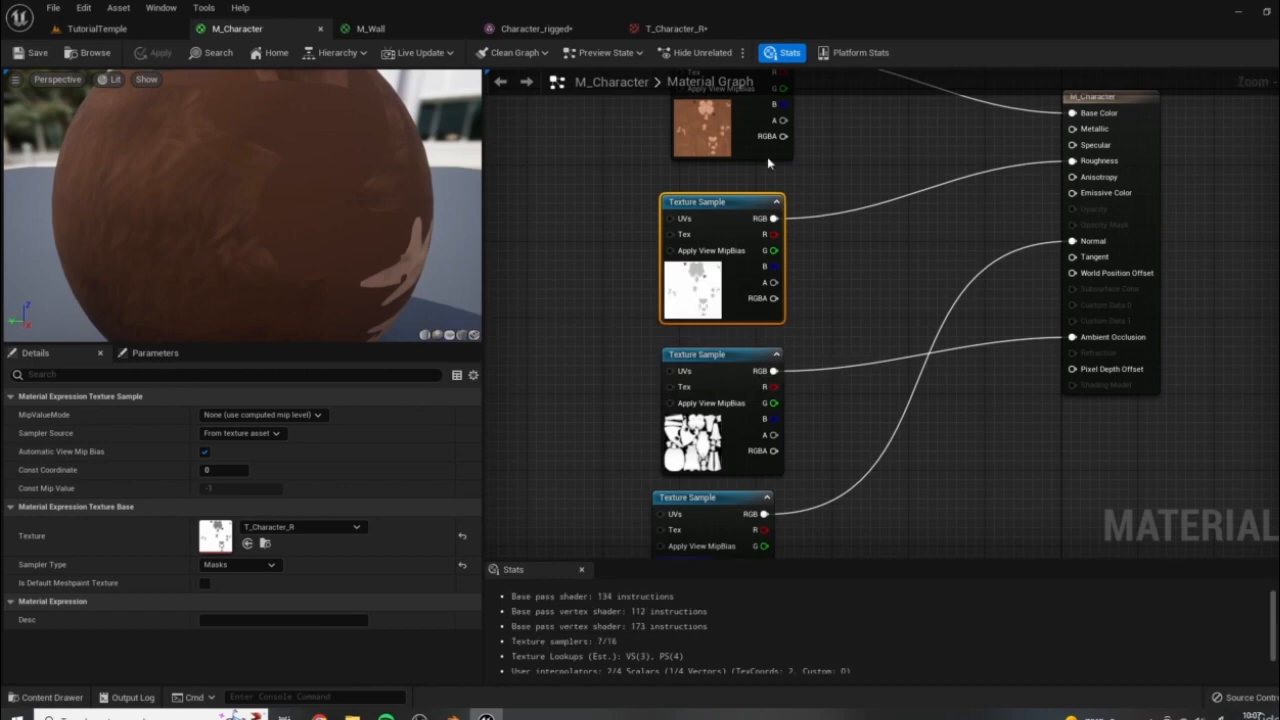
Inspect the monkey up close in Character_rigged, and return to the T_Character_R texture to check its compression settings
click(520, 30)
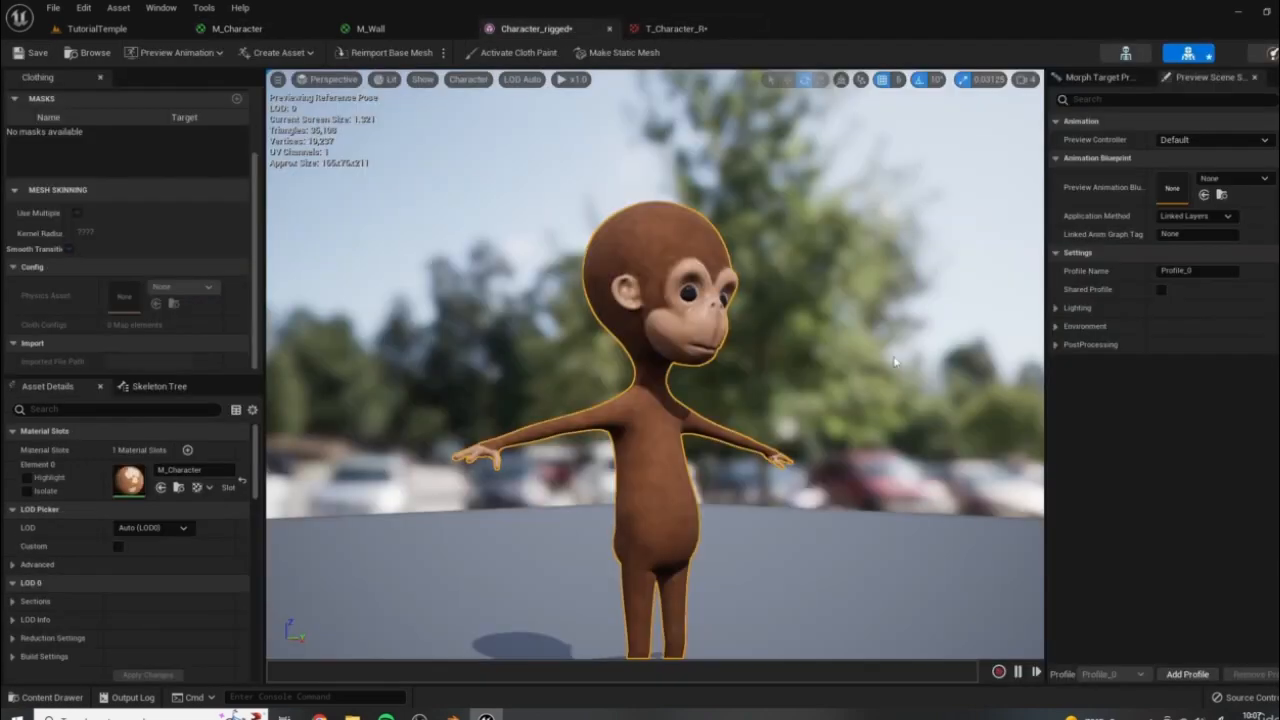
scroll(778, 285, up, 5)
scroll(807, 207, down, 5)
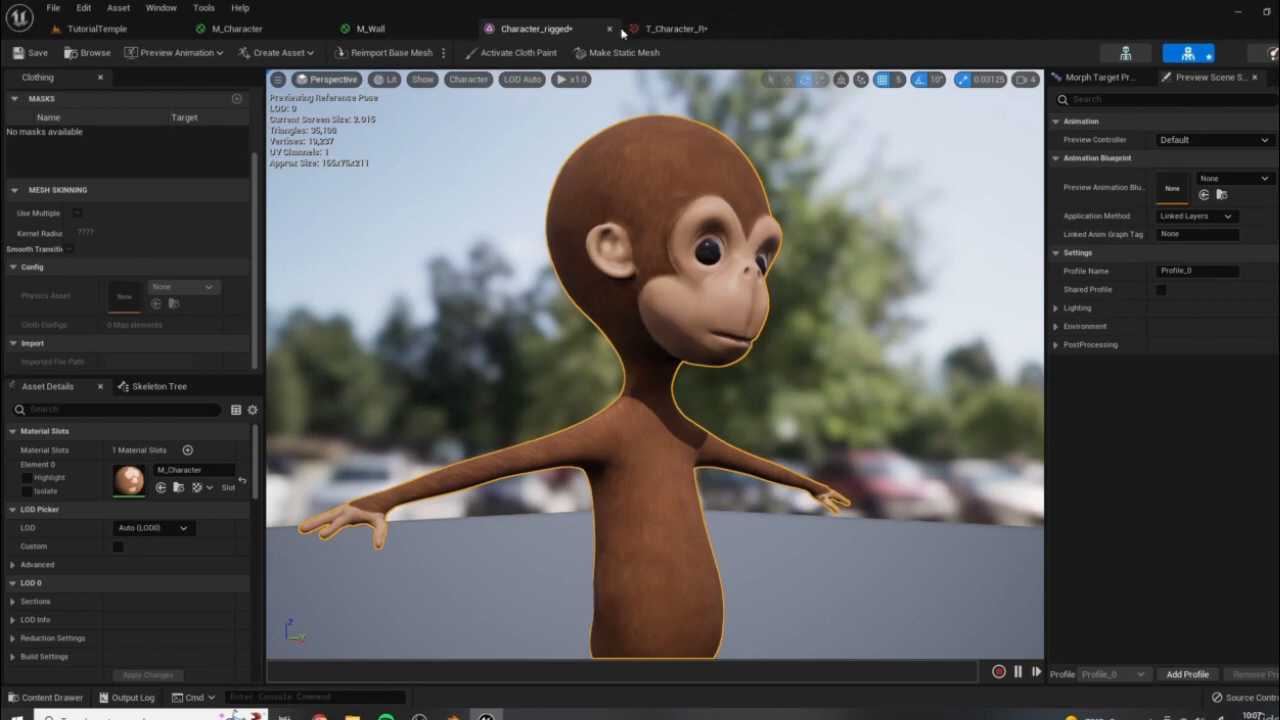
click(689, 36)
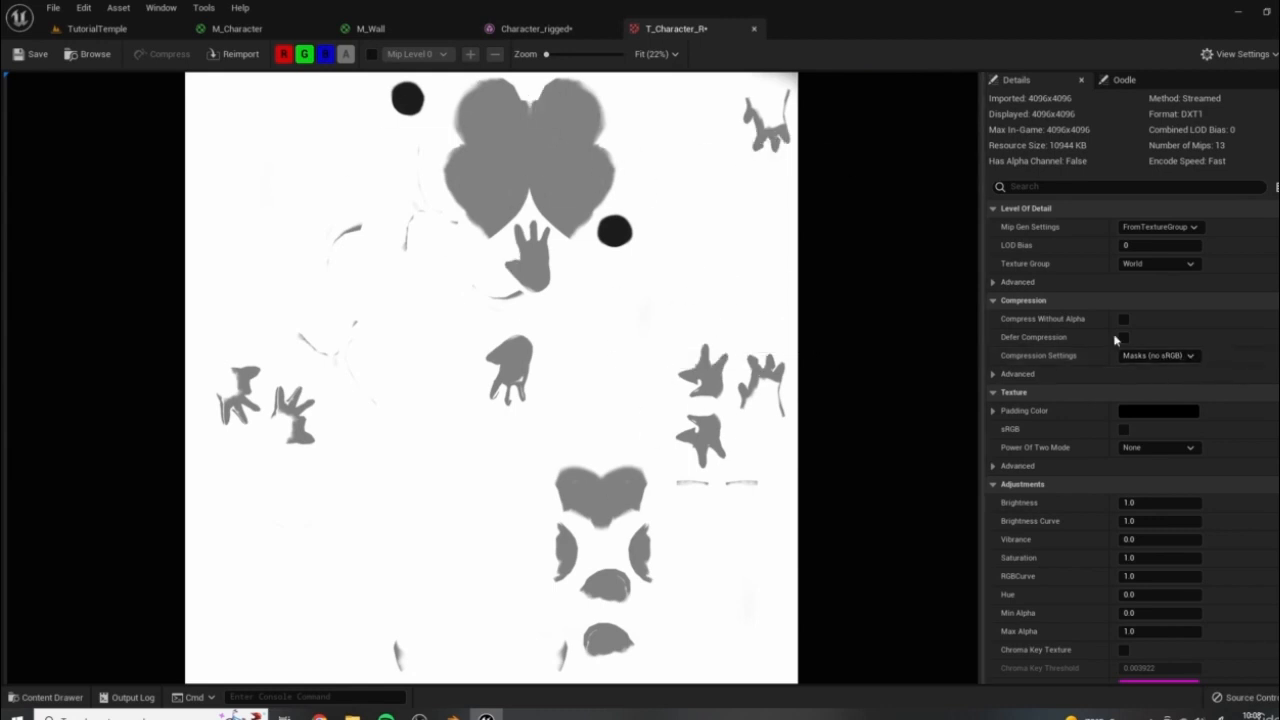
Switch to Blender and assign the existing M_Character material to the Character_Low mesh in the Shading workspace
click(453, 716)
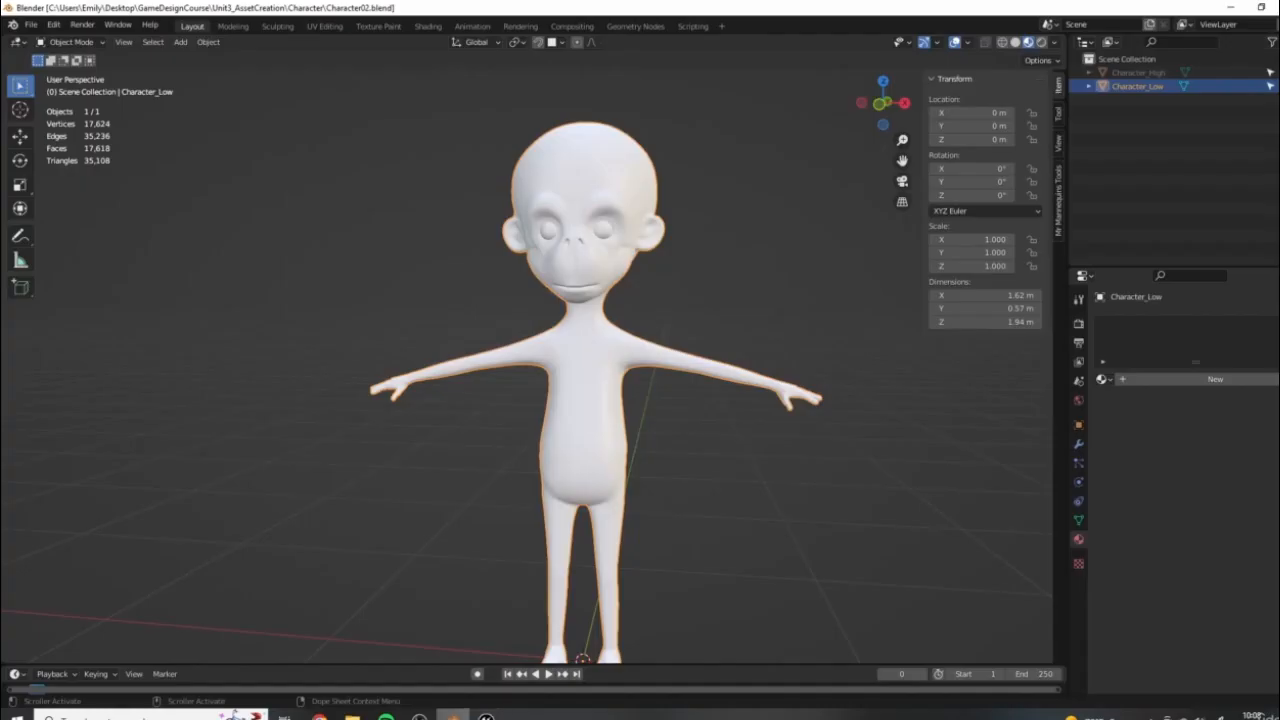
click(428, 26)
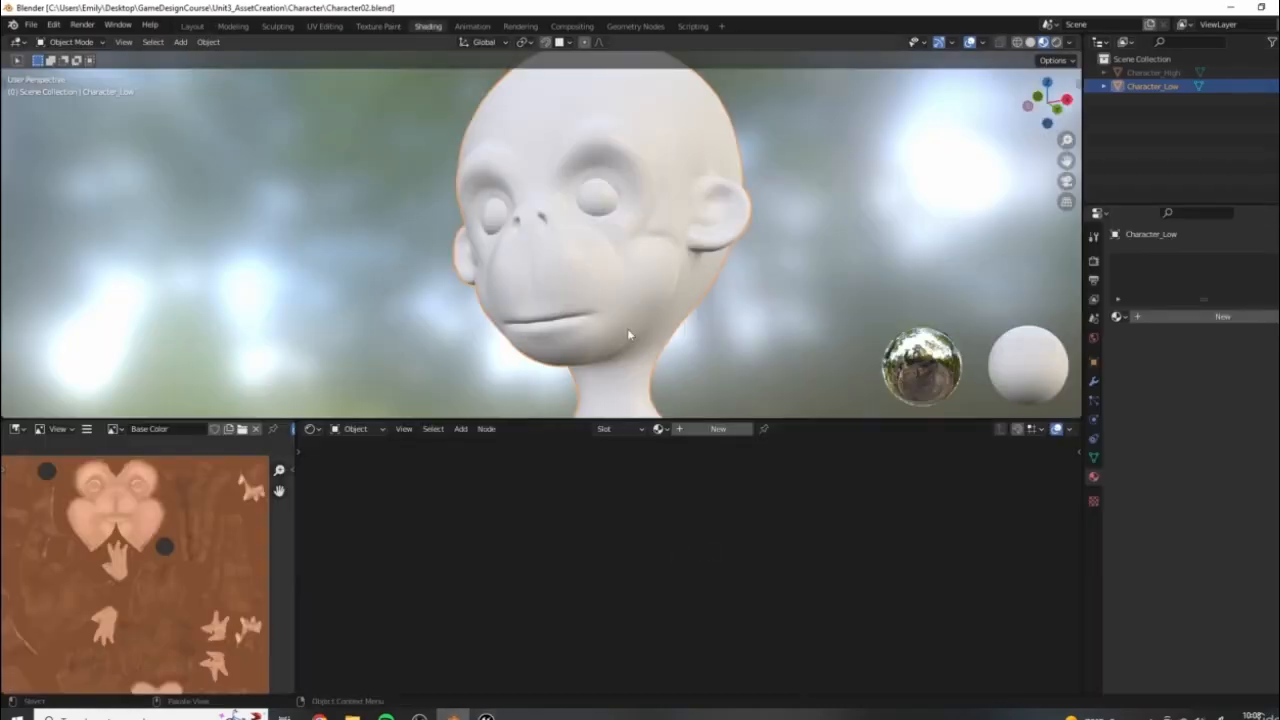
click(1117, 316)
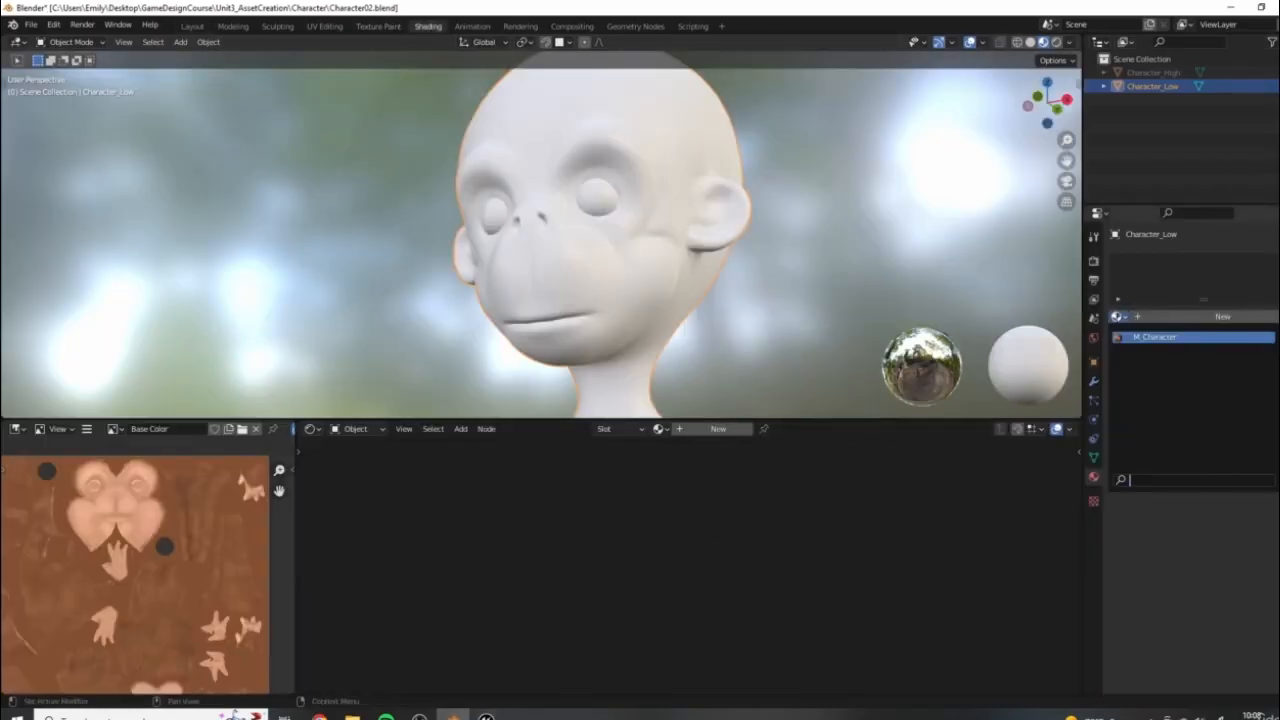
click(1150, 335)
Examine the Roughness image node's settings in the M_Character shader graph, and choose Save As for the Blender file
middle_drag(735, 490, 713, 543)
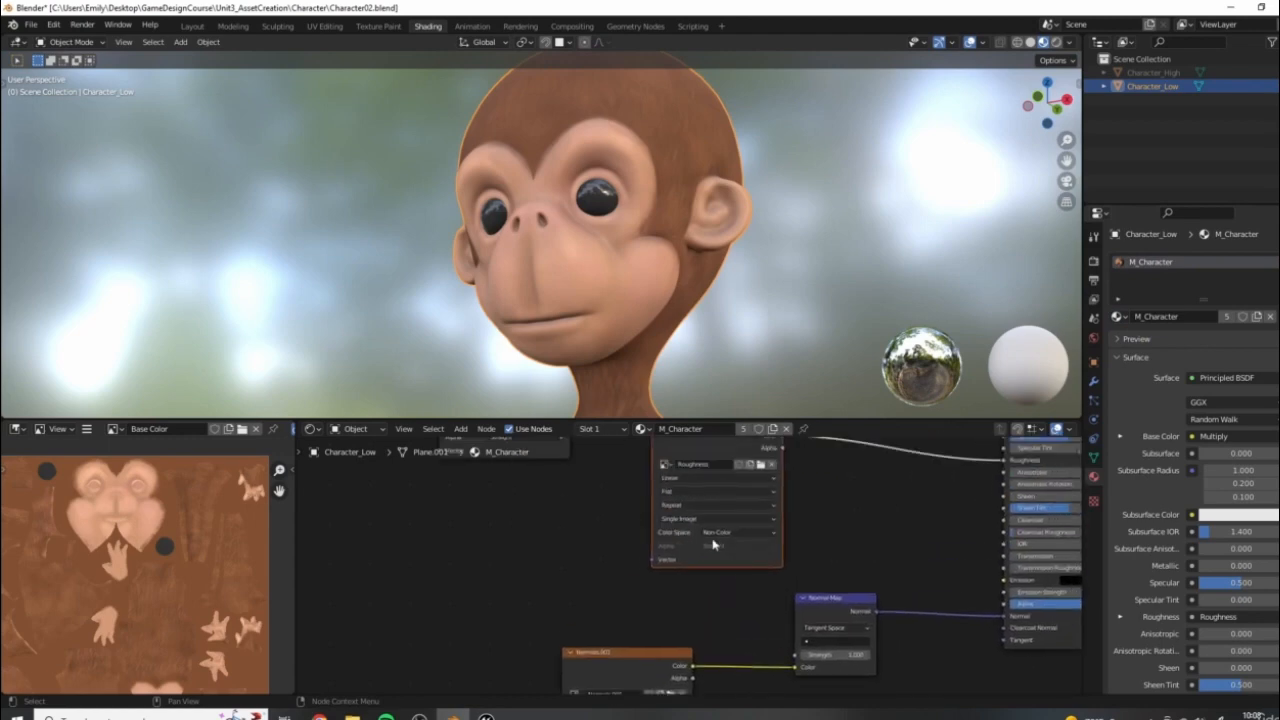
middle_drag(884, 519, 847, 584)
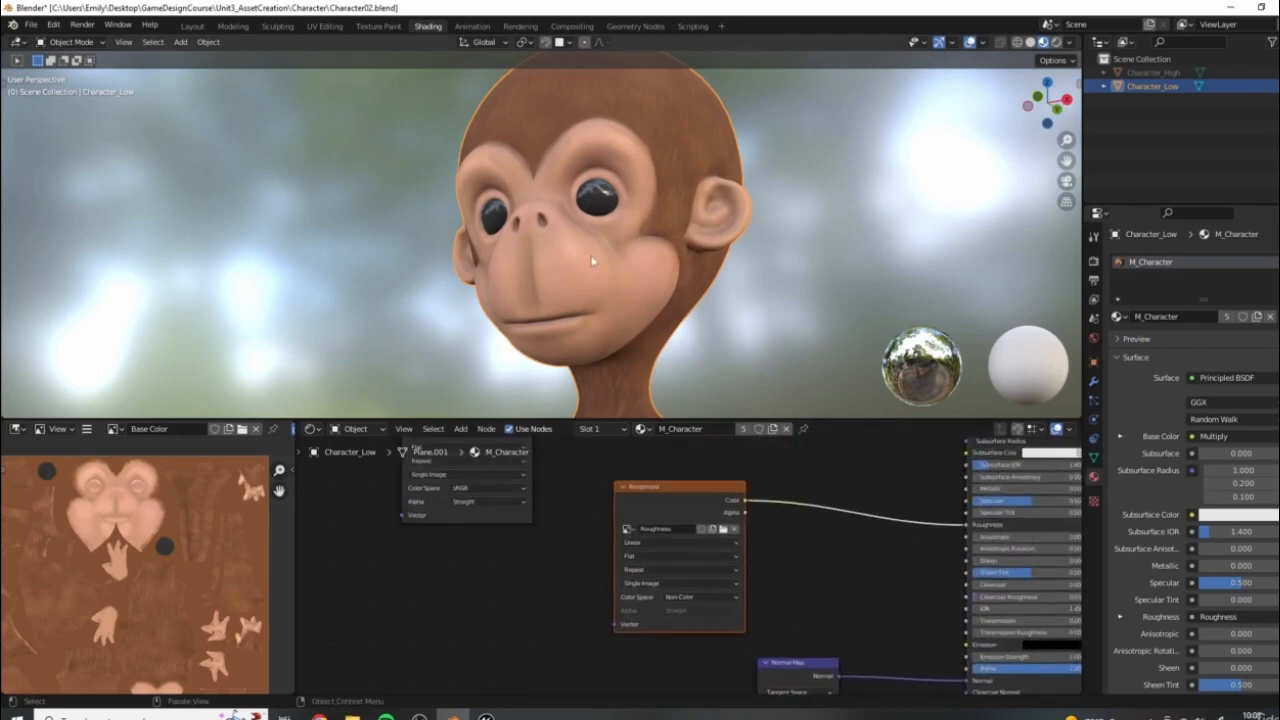
click(31, 24)
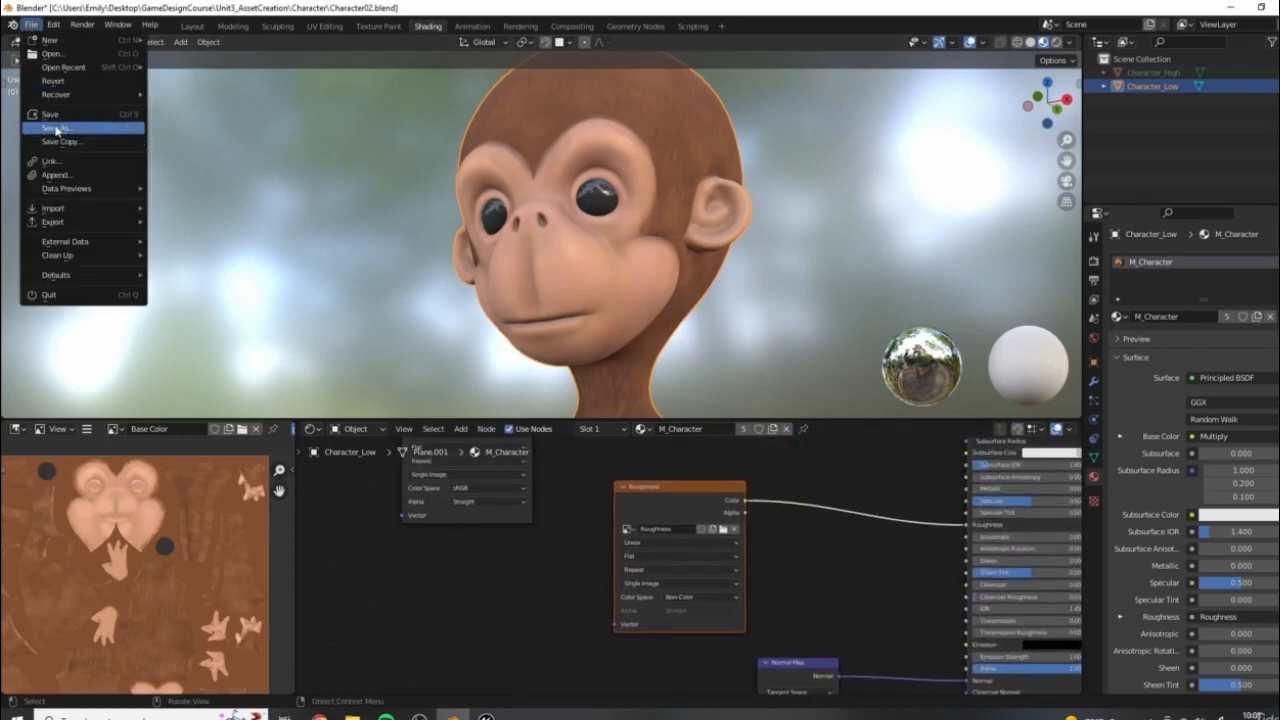
click(60, 128)
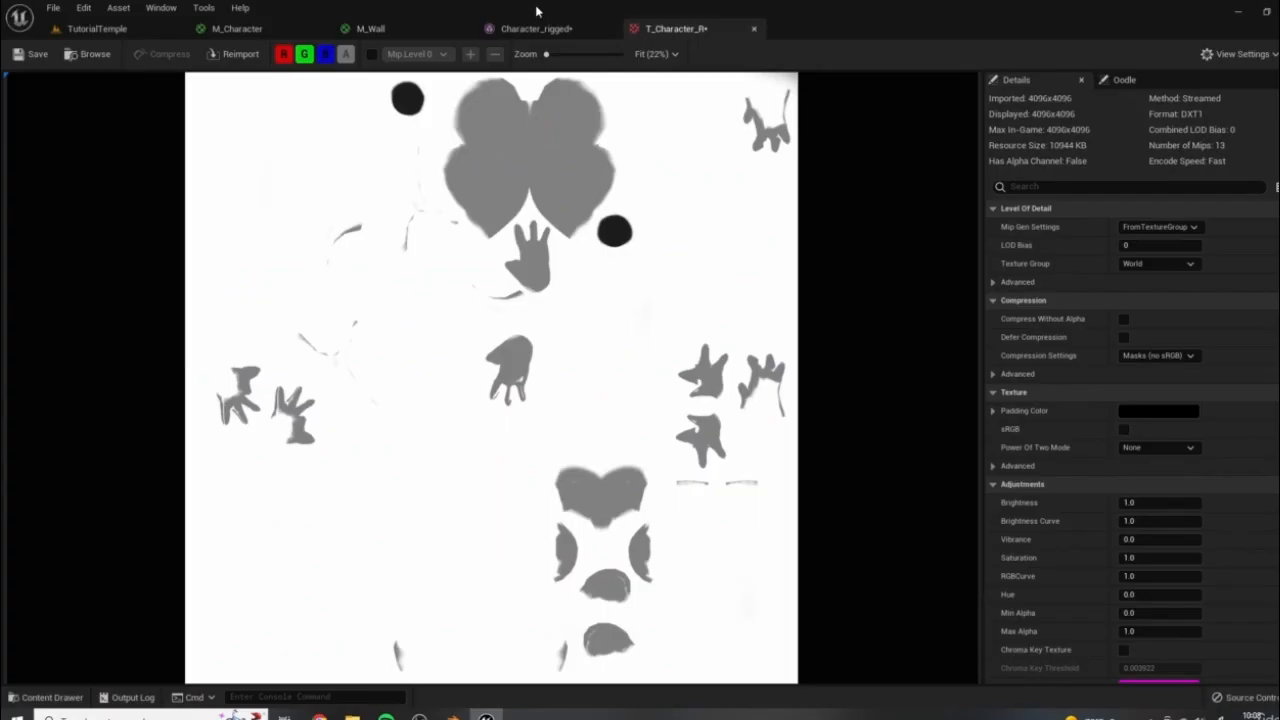
Open the T_Character_N texture from the Textures folder of the Unreal project to check its compression settings
click(80, 28)
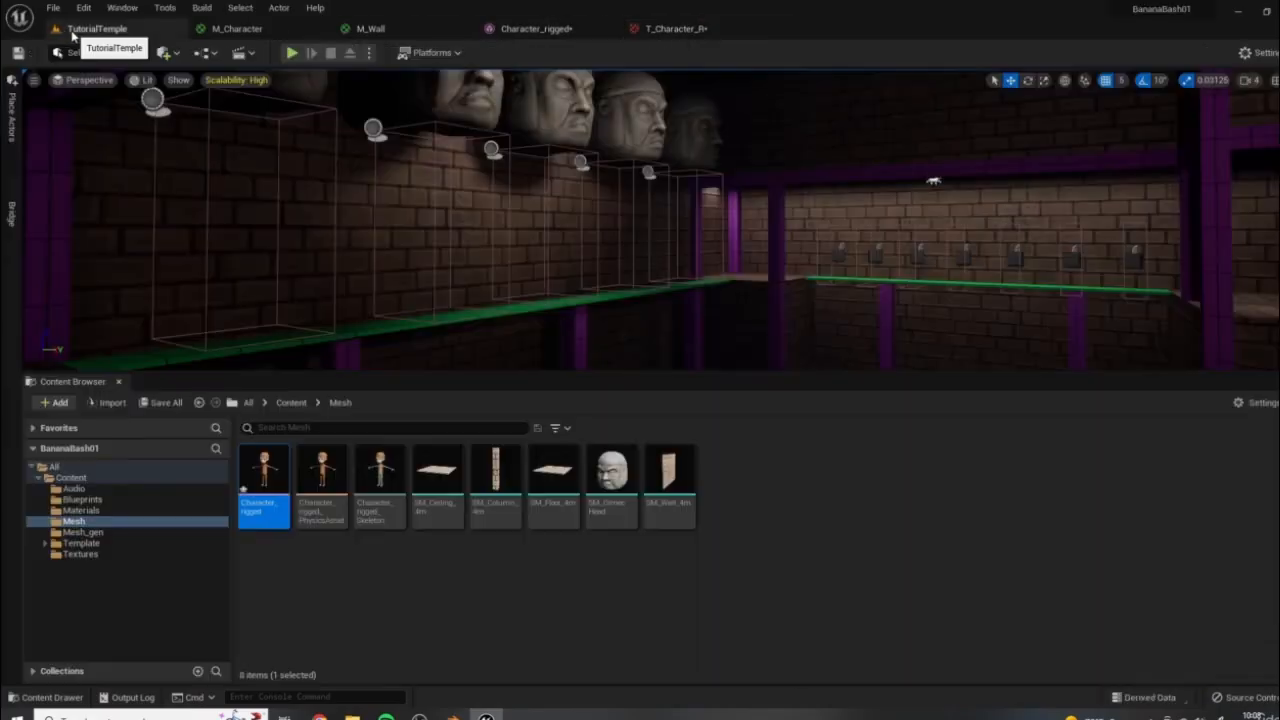
click(82, 555)
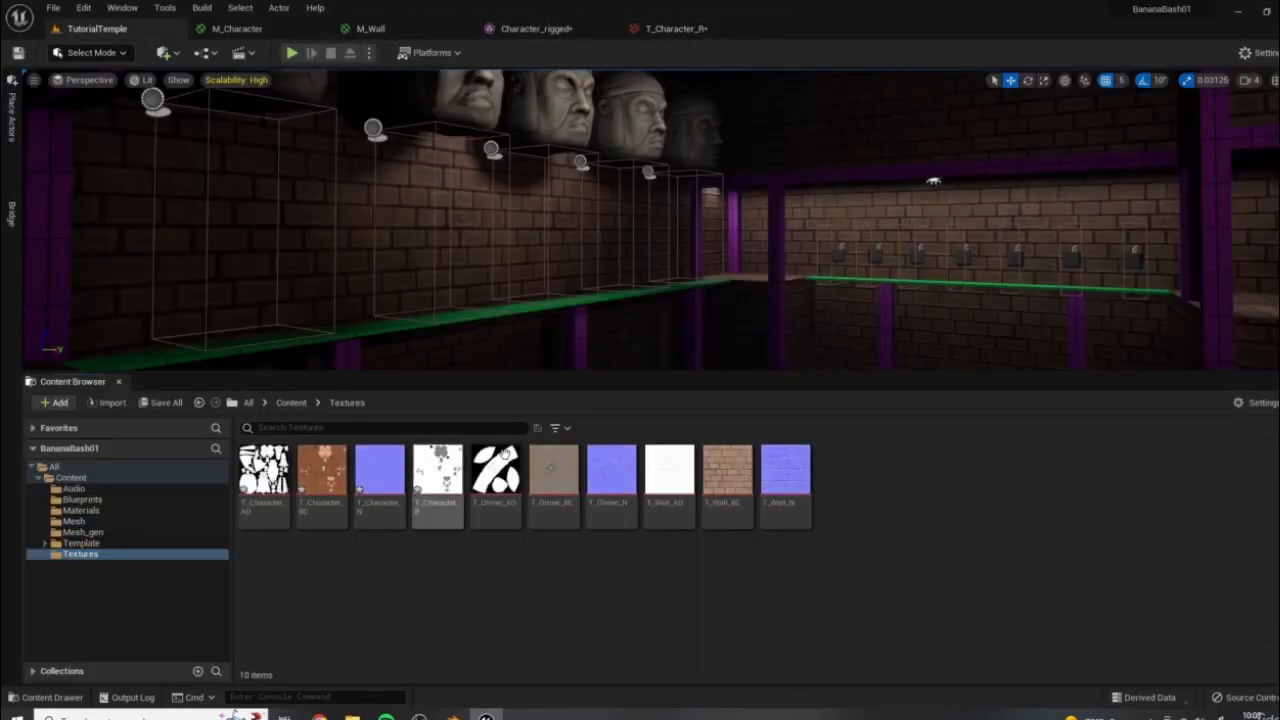
double_click(399, 485)
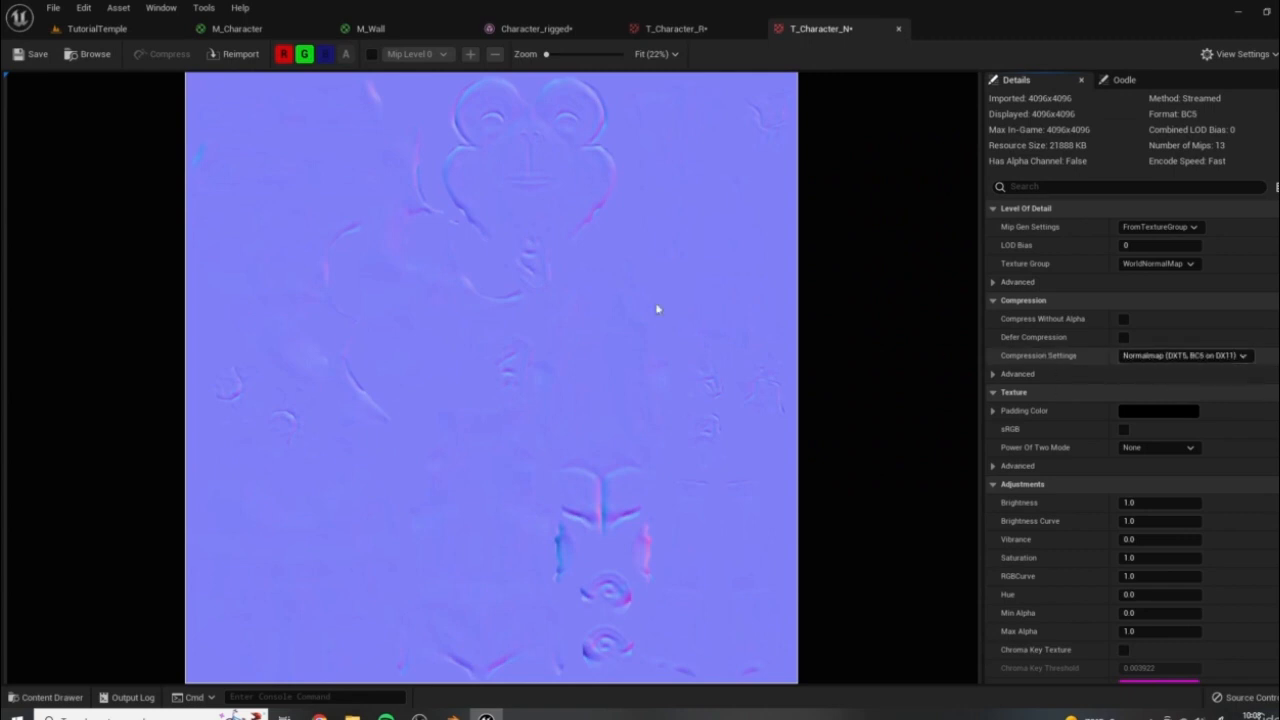
Save the T_Character_R and T_Character_N textures and close both texture editors
click(688, 29)
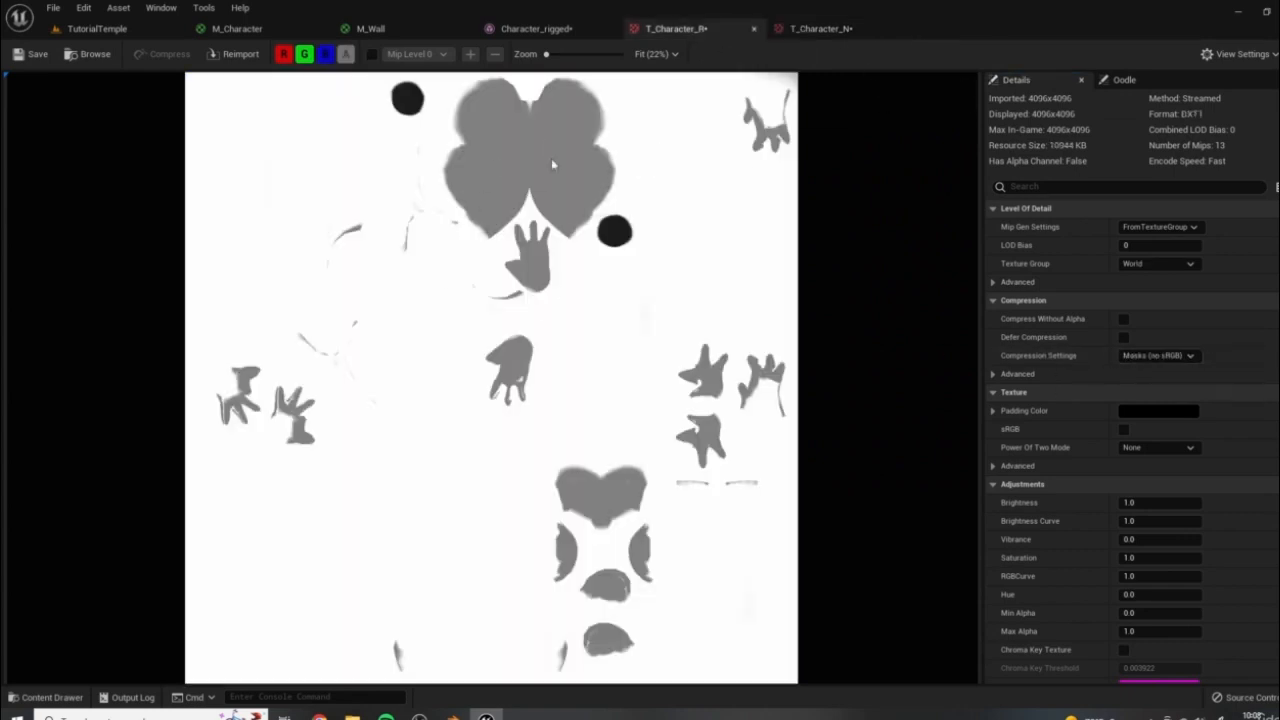
click(31, 54)
click(818, 29)
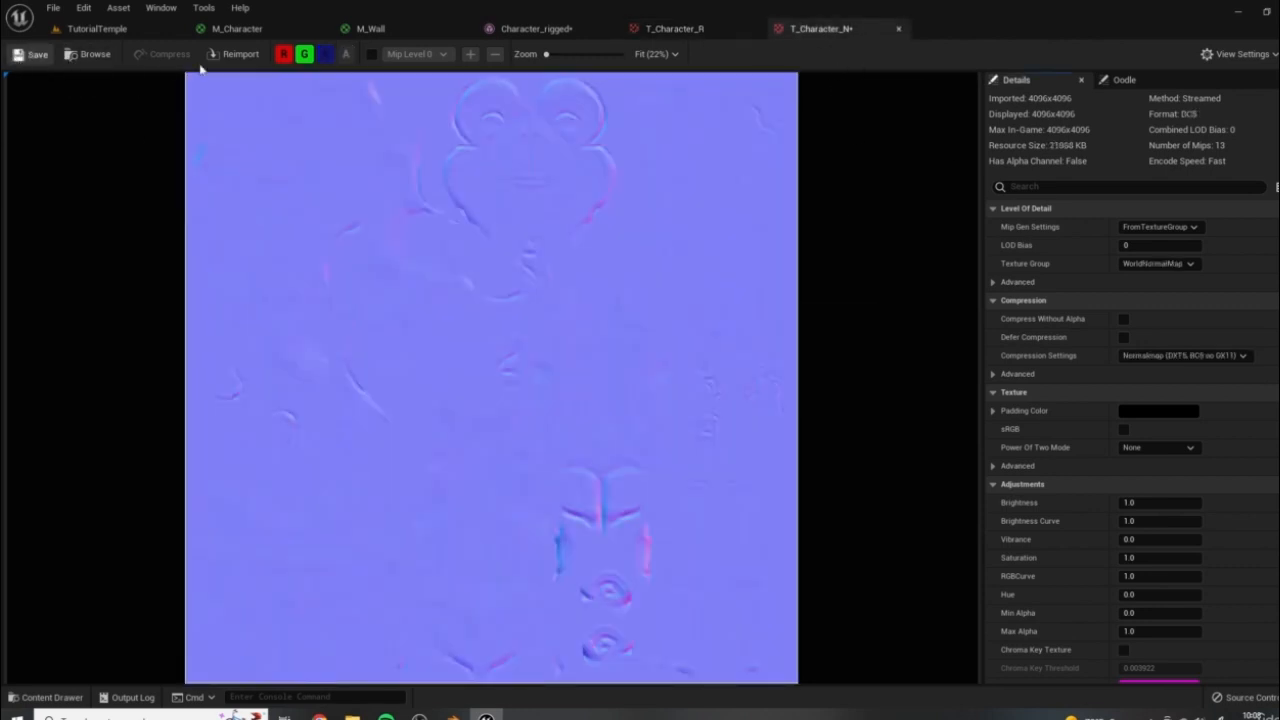
key(ctrl+s)
click(898, 29)
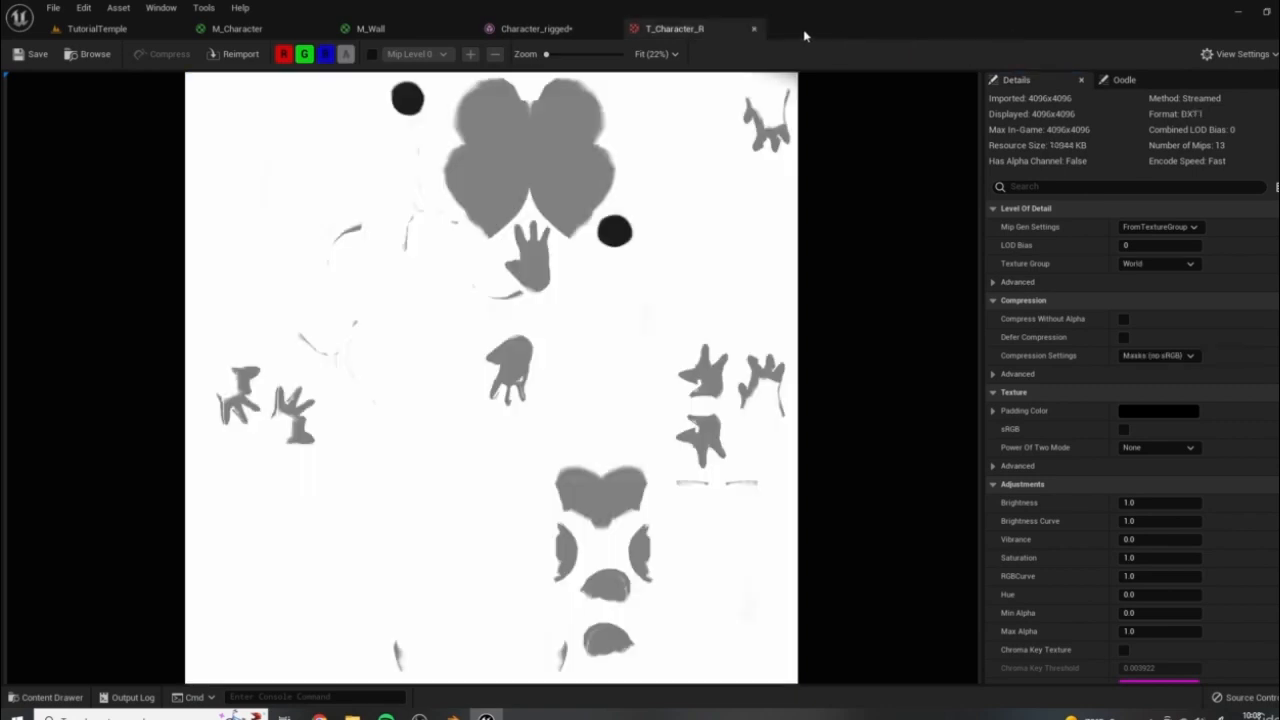
click(754, 29)
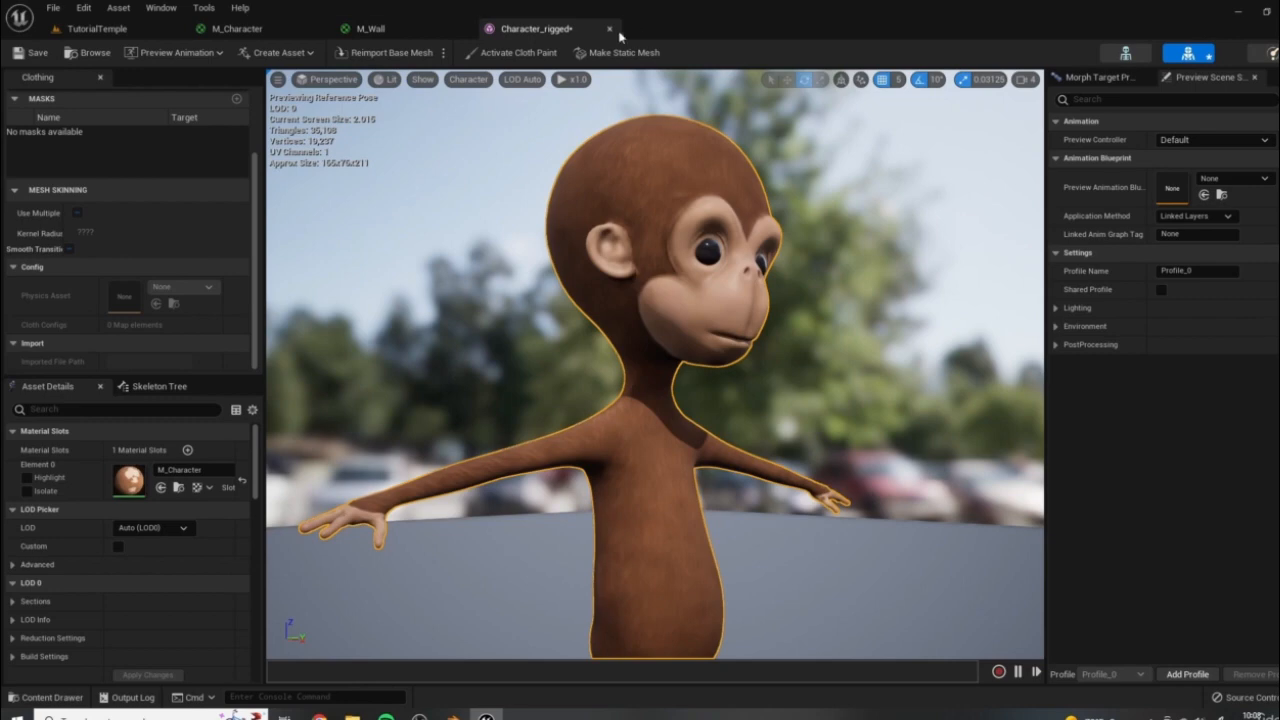
Save and close Character_rigged, and close M_Wall with its changes applied to the original material
key(ctrl+s)
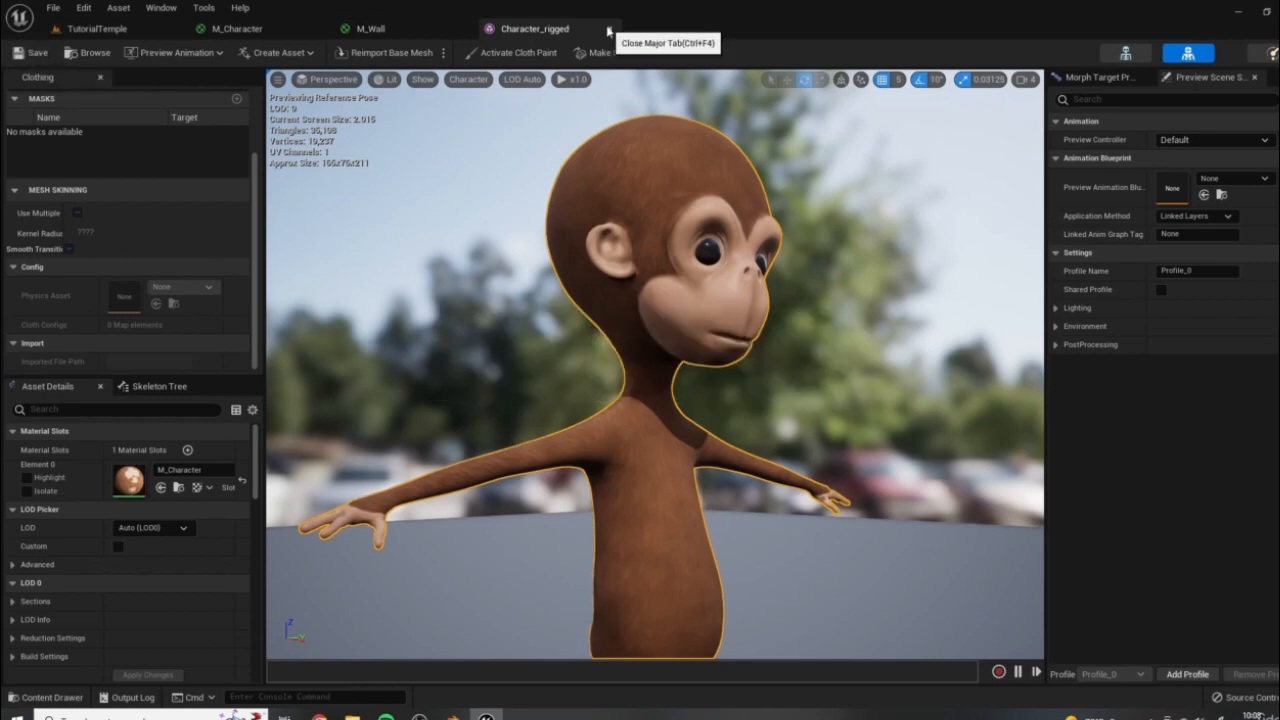
click(609, 29)
click(464, 29)
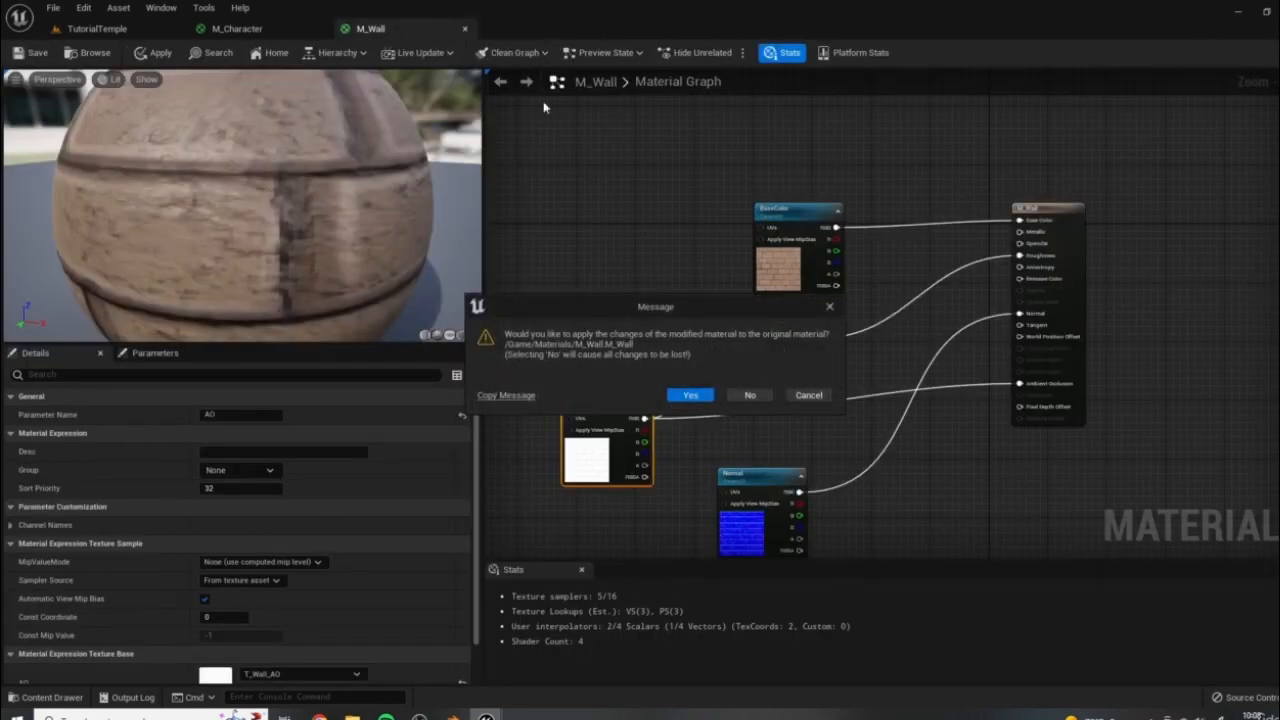
click(688, 395)
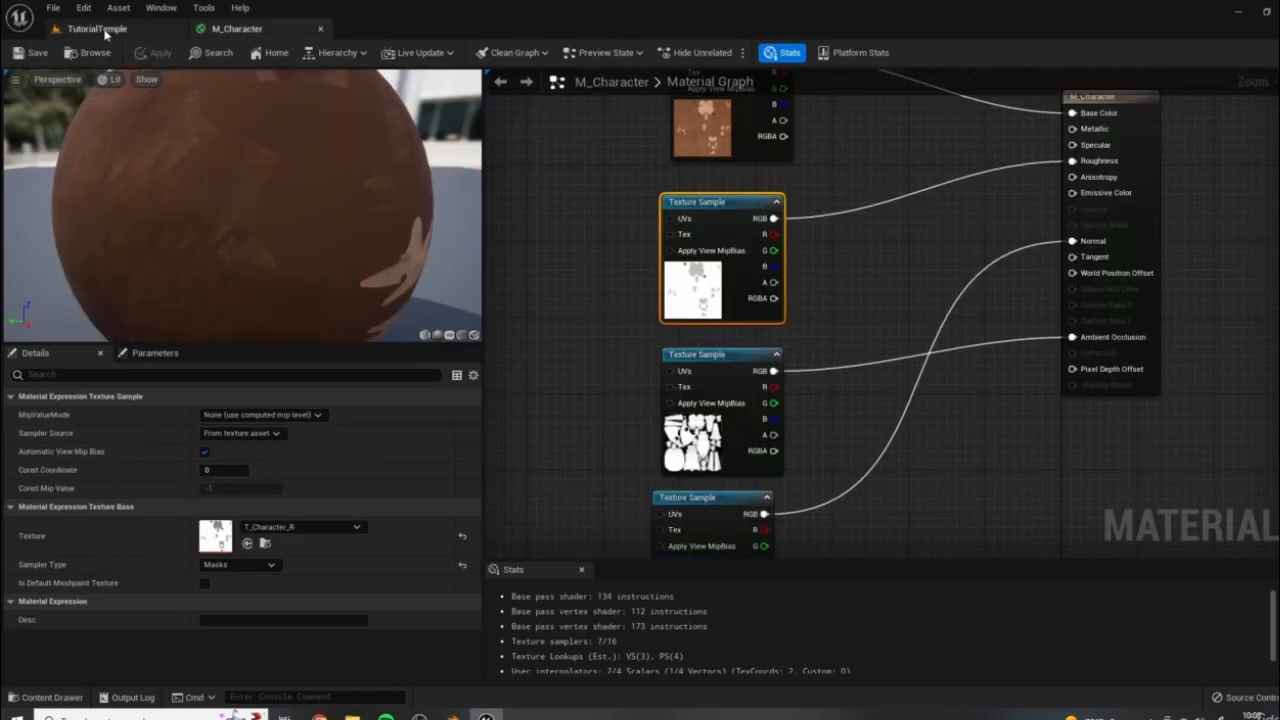
Return to the TutorialTemple level and save all modified assets in the project
click(100, 29)
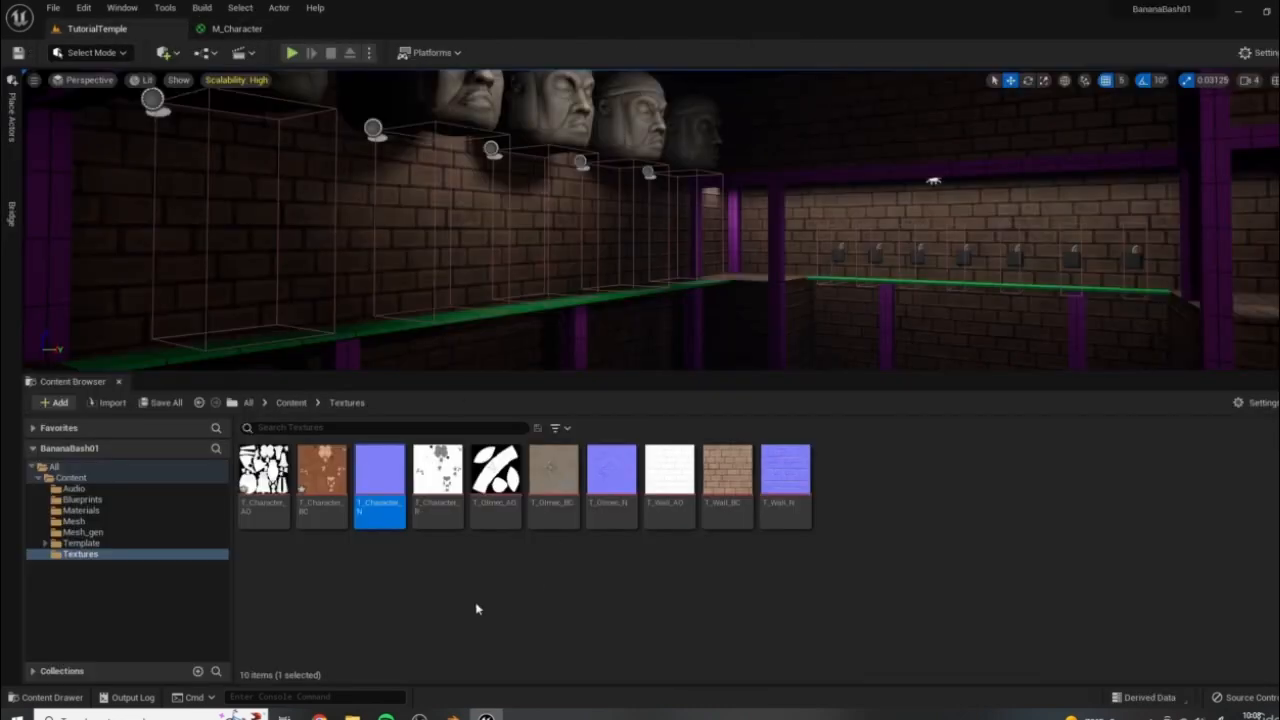
click(163, 403)
click(766, 516)
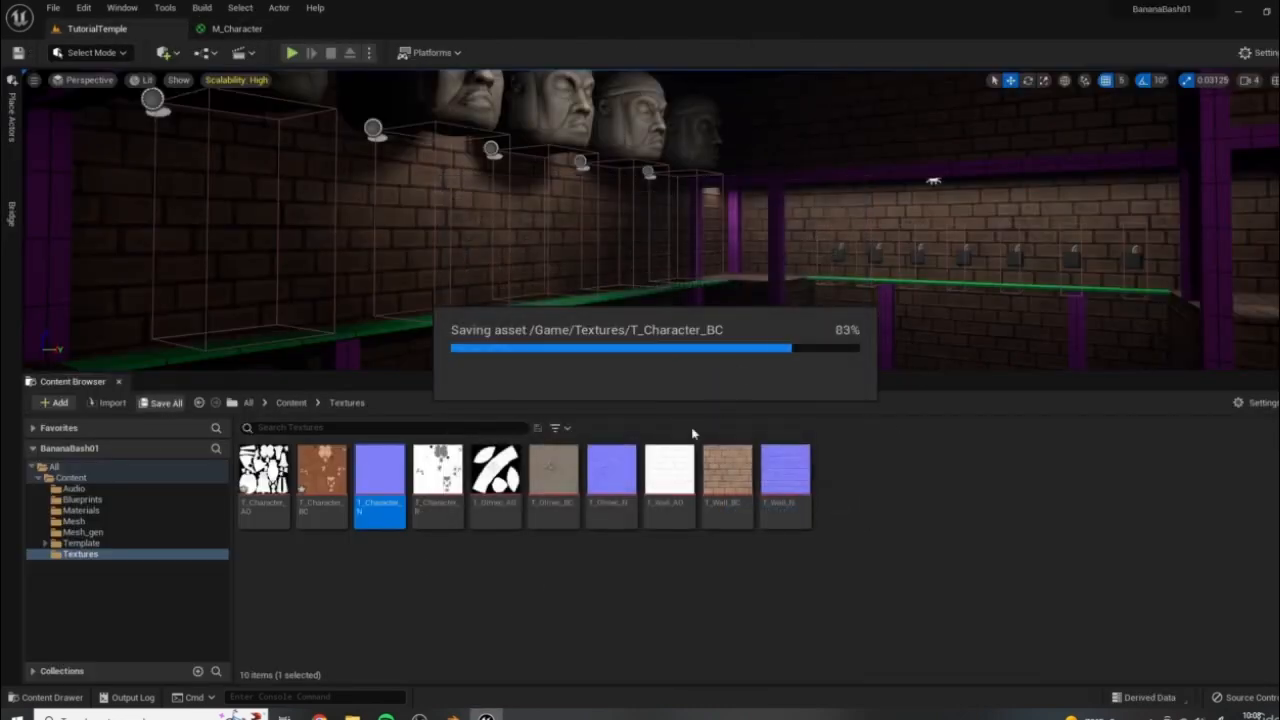
Place the Character_rigged monkey from the Mesh folder on the brick floor of the temple level
click(74, 521)
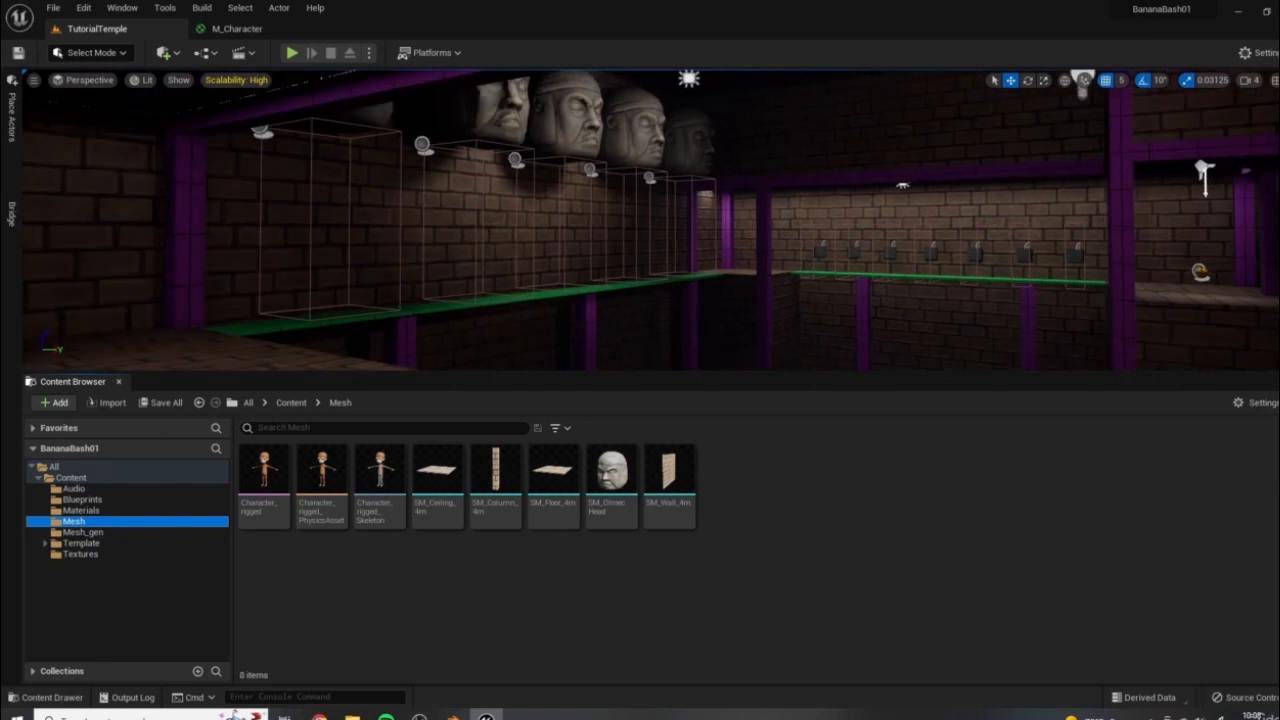
drag(263, 470, 551, 300)
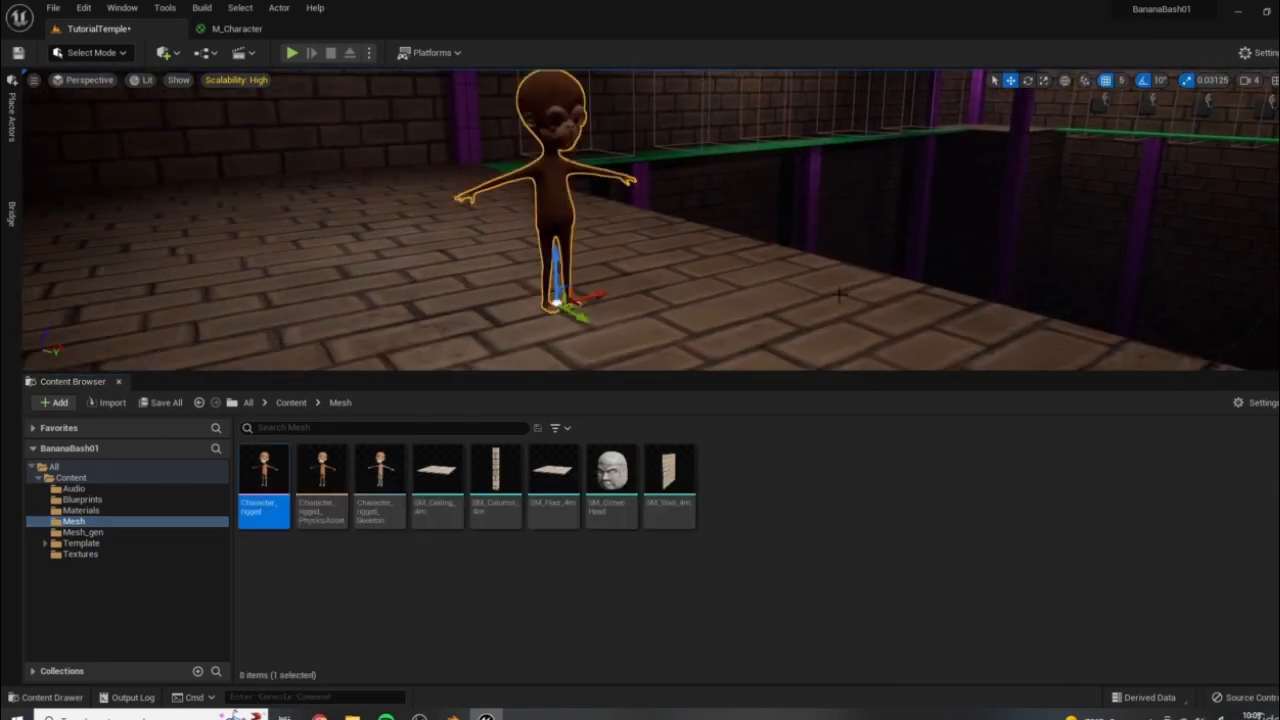
right_drag(839, 294, 769, 306)
Enlarge the level viewport and rotate the placed monkey about its vertical axis
key(e)
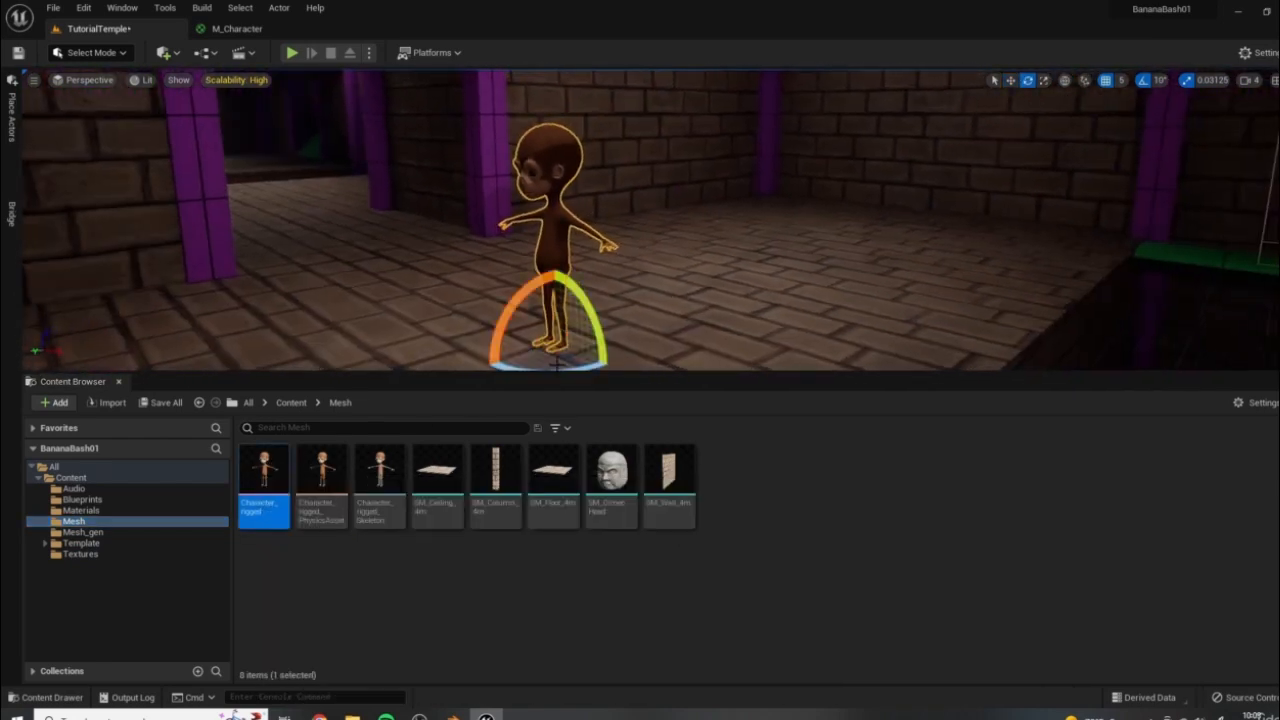
drag(609, 378, 609, 516)
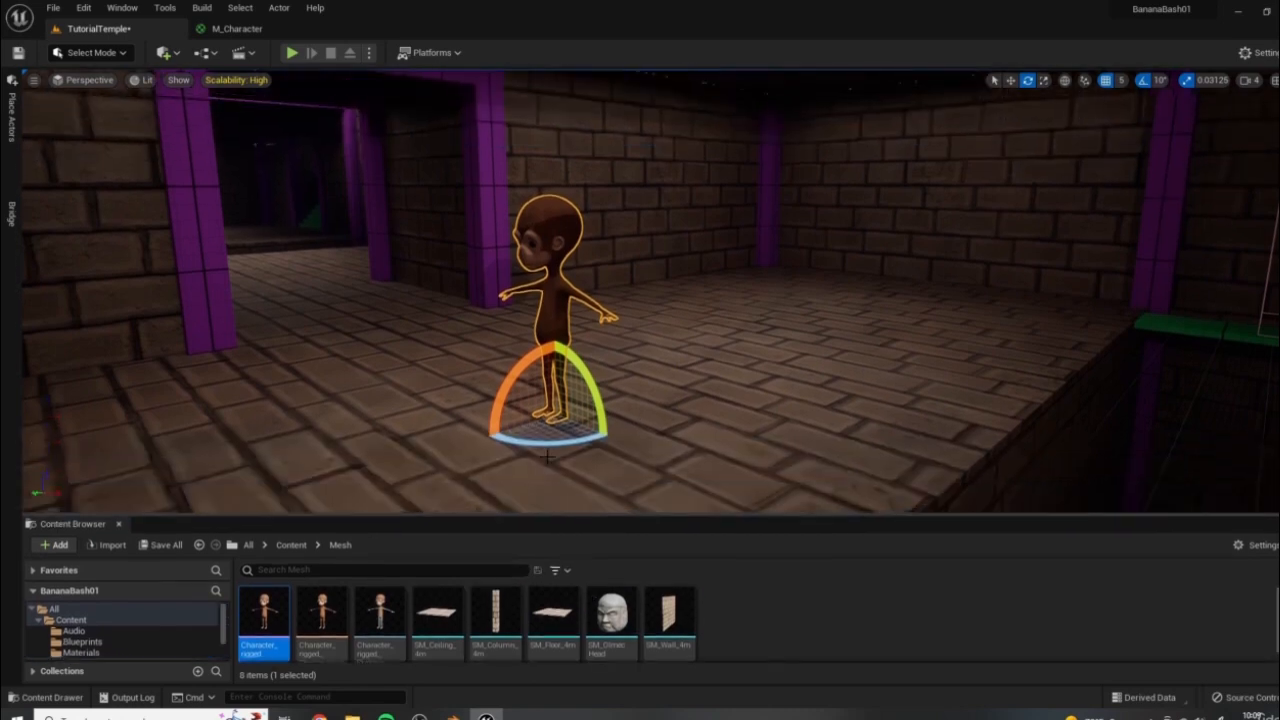
drag(576, 440, 640, 435)
right_drag(580, 431, 410, 424)
right_drag(665, 361, 741, 401)
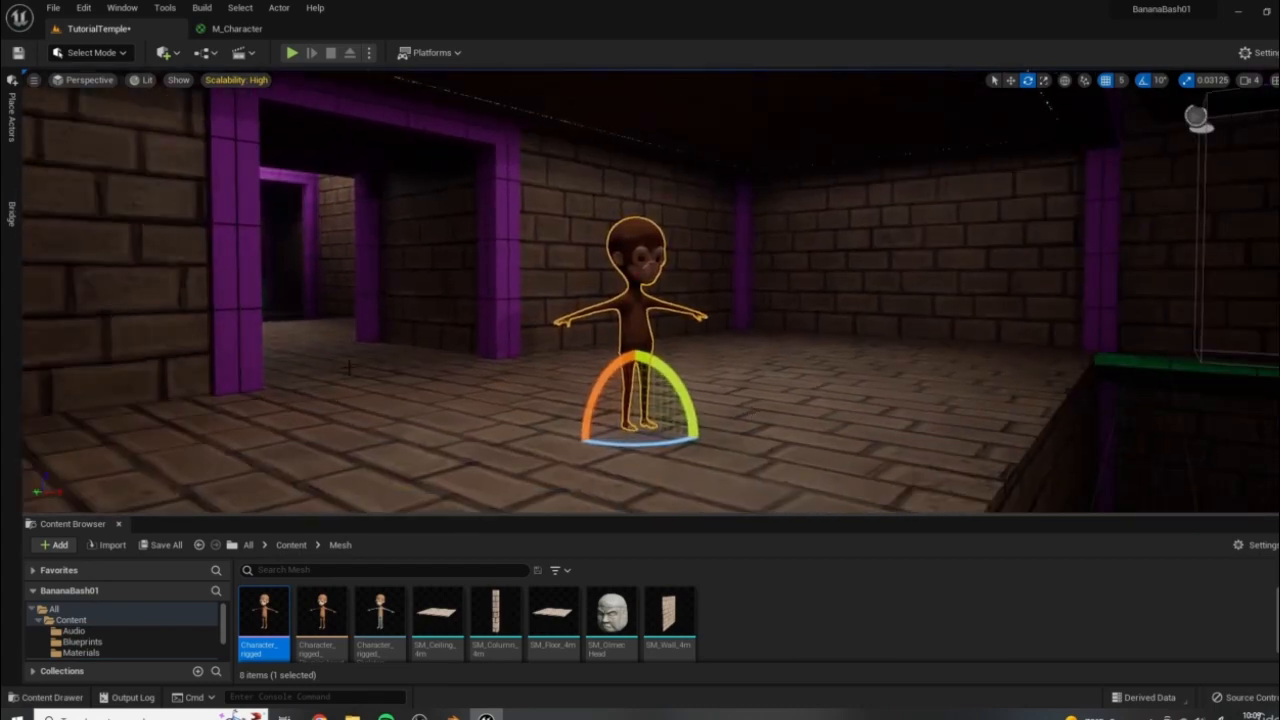
Enlarge the asset browser and open the Template/Characters/Mannequins/Meshes folder
scroll(105, 630, down, 2)
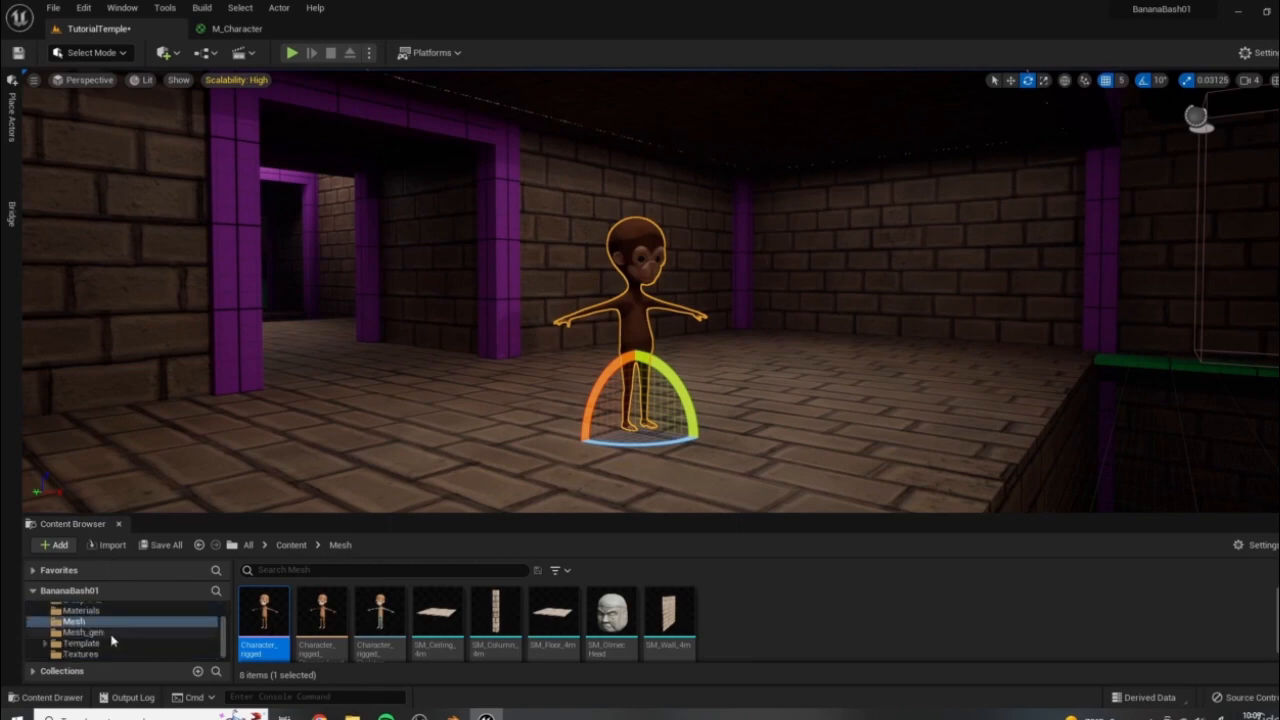
drag(236, 514, 254, 477)
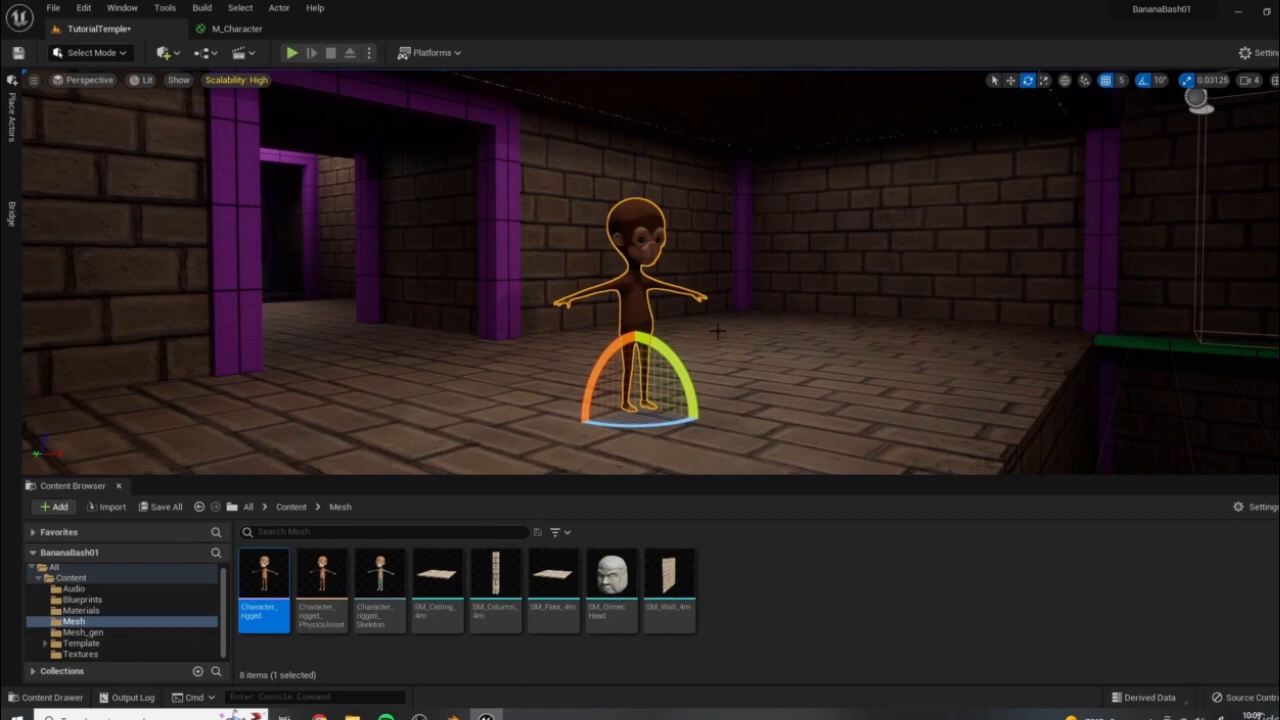
click(92, 644)
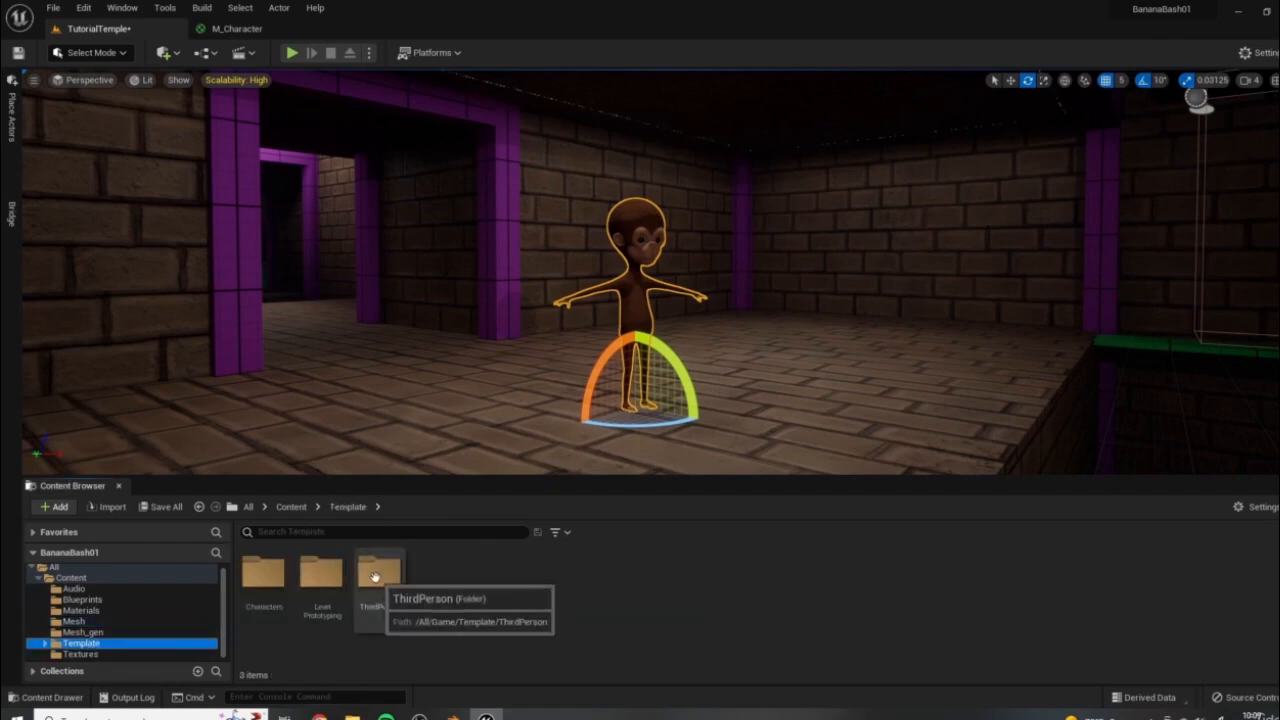
double_click(379, 578)
click(348, 507)
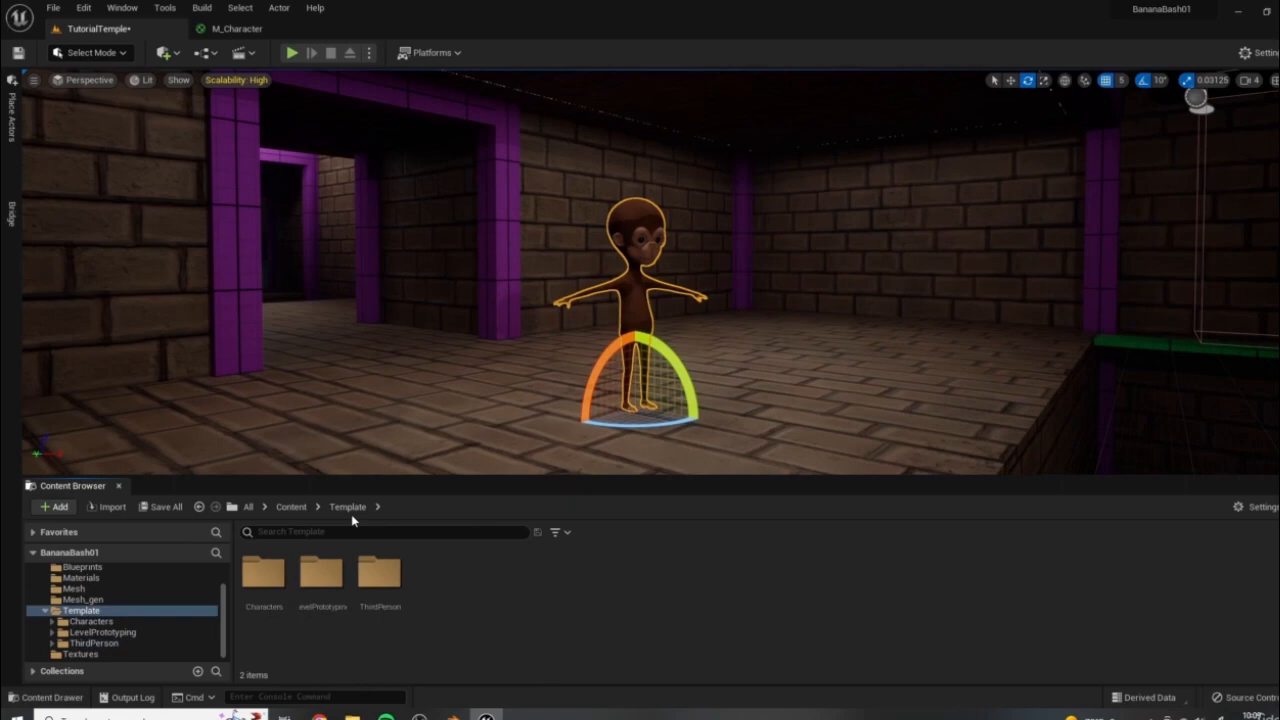
double_click(263, 572)
double_click(327, 573)
double_click(379, 572)
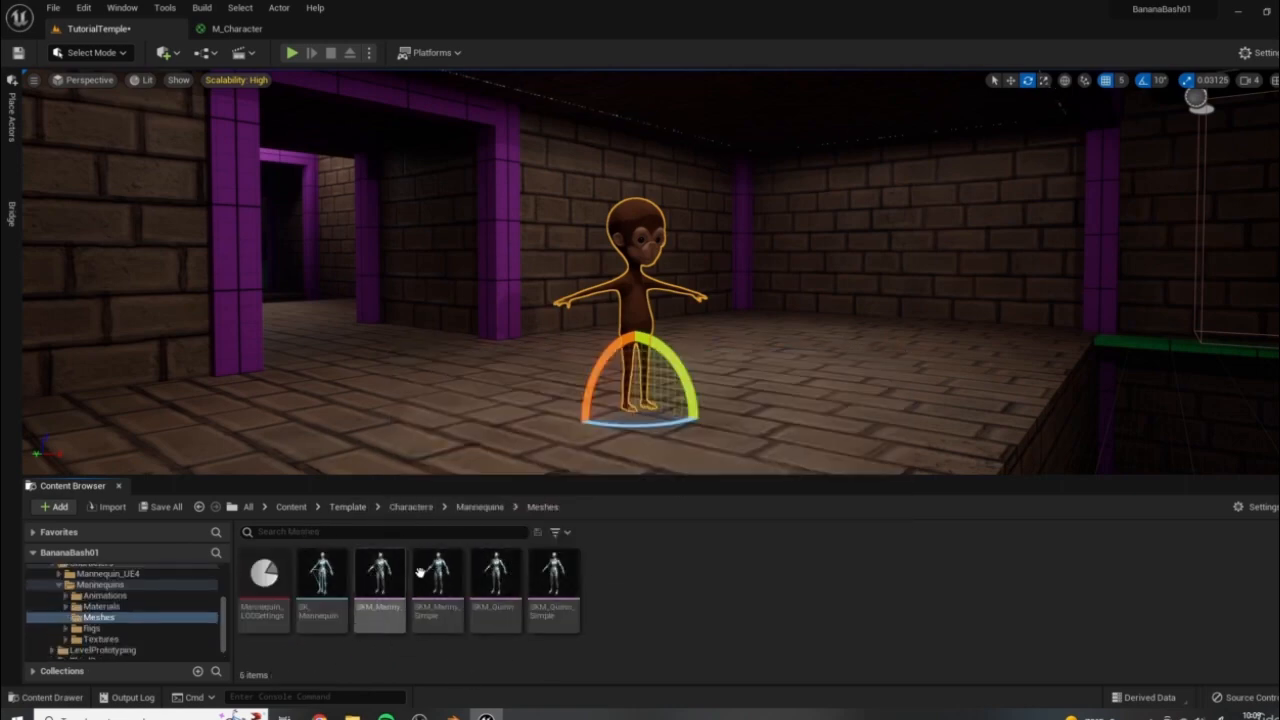
Open the SKM_Manny_Simple mesh and examine the bone hierarchy of its SK_Mannequin skeleton
double_click(436, 585)
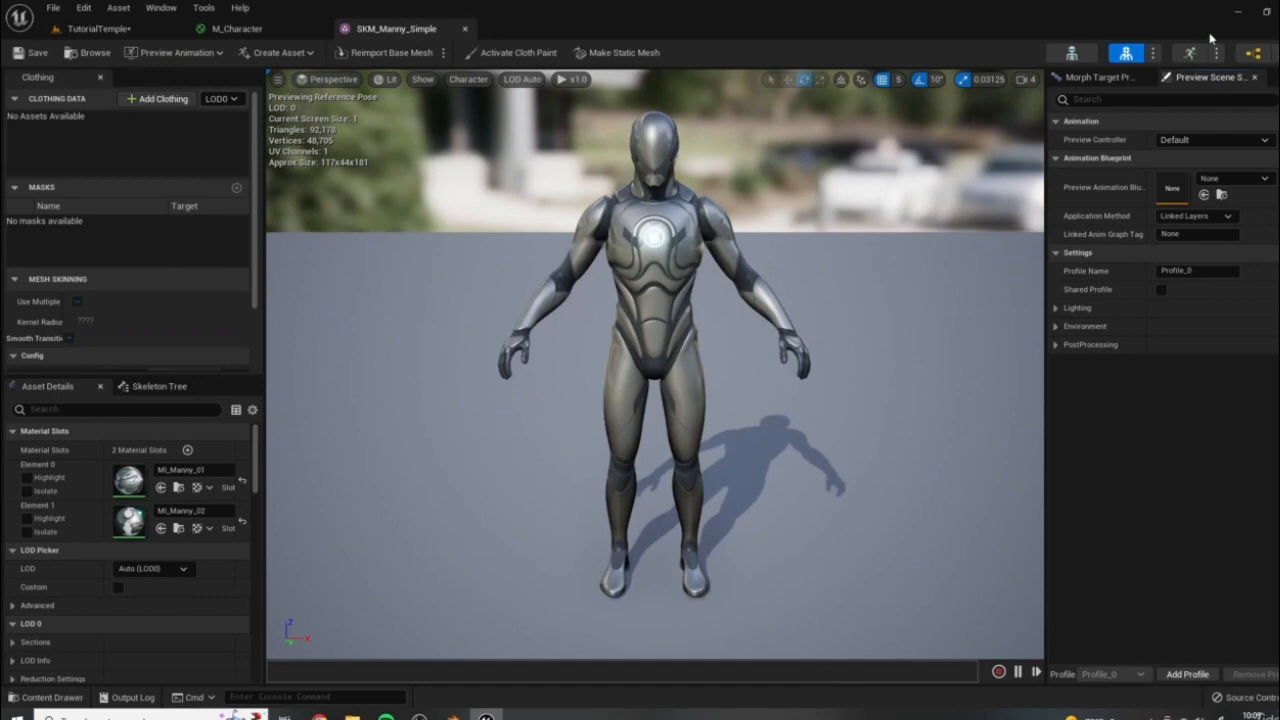
click(1072, 52)
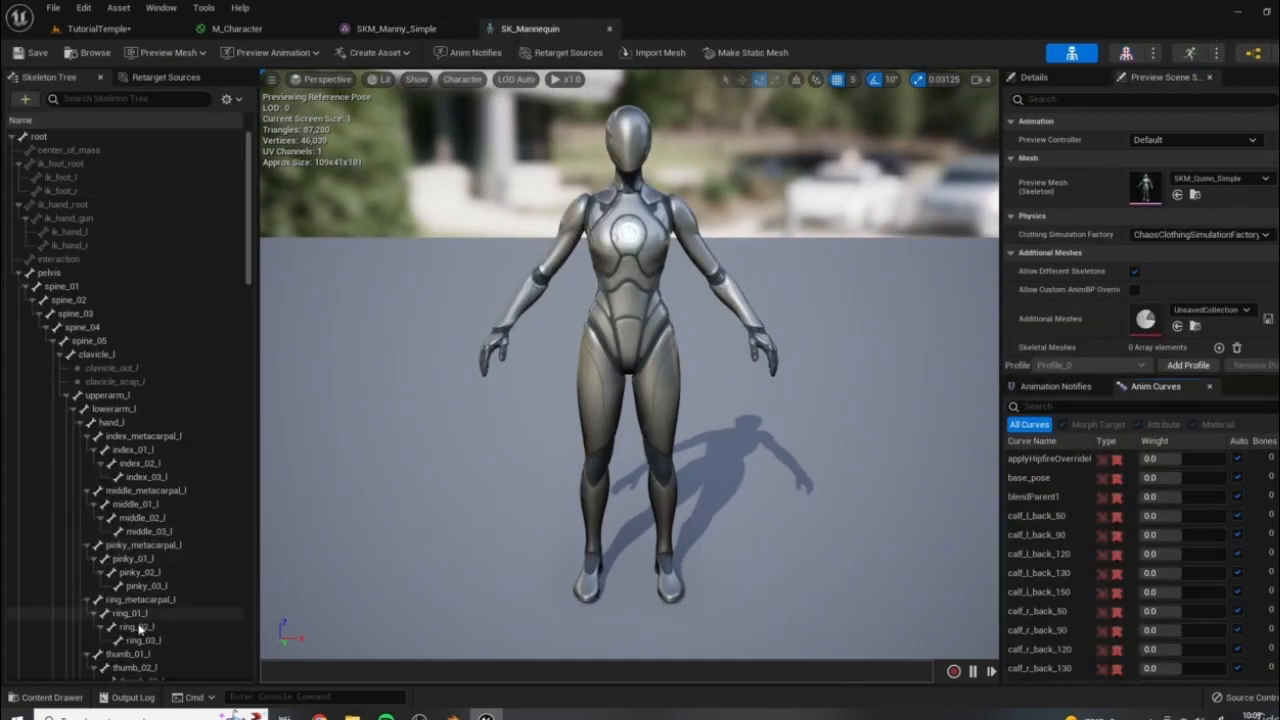
scroll(586, 436, down, 3)
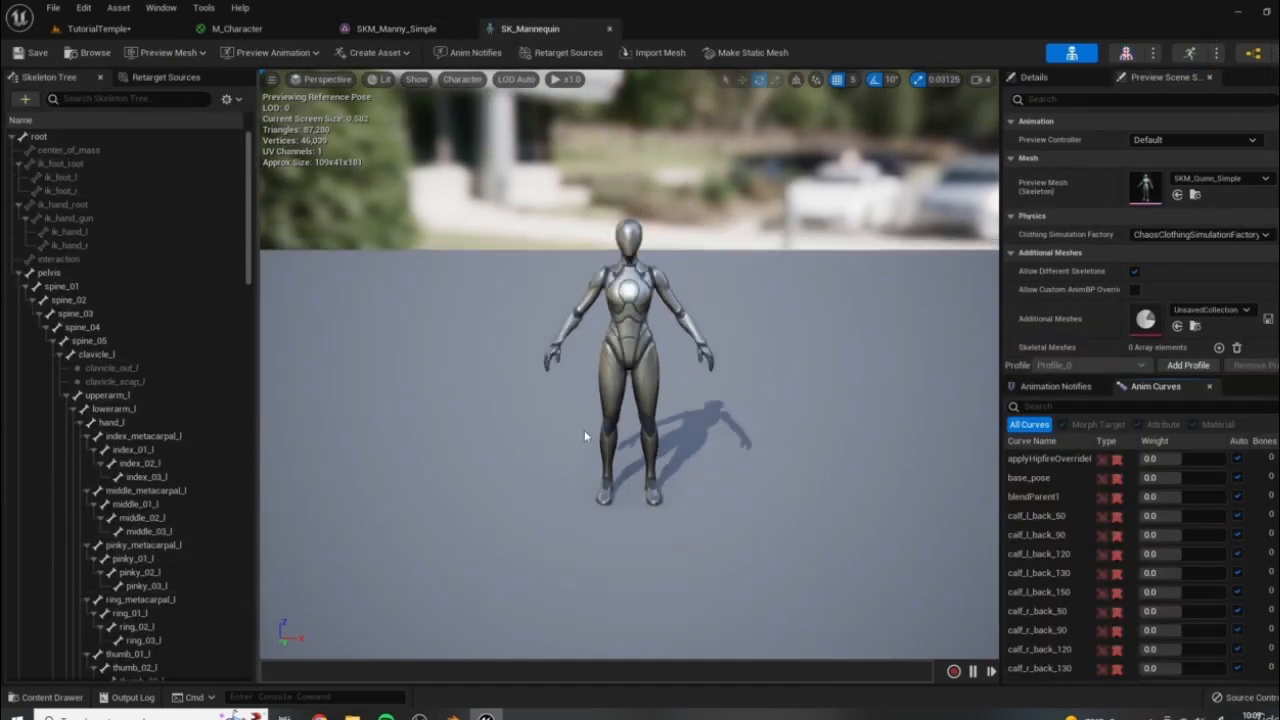
scroll(213, 448, down, 3)
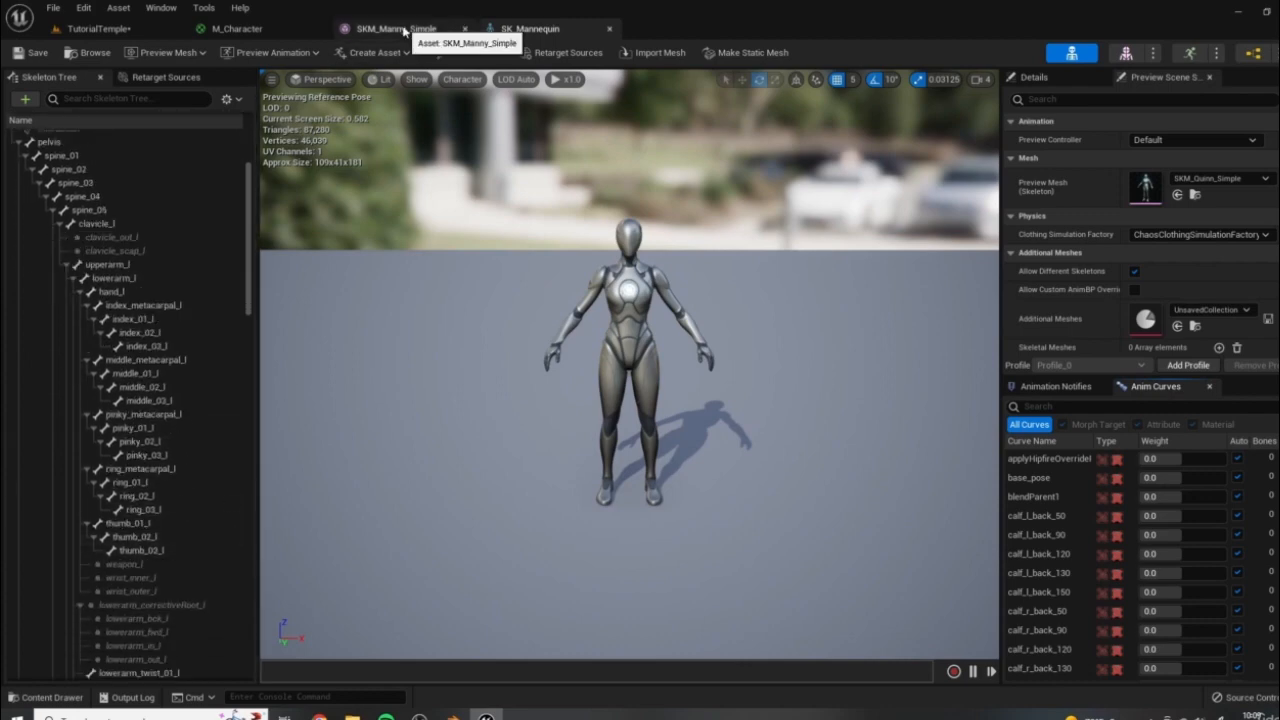
Close the SKM_Manny_Simple, SK_Mannequin and M_Character editors, and view the monkey from the front in the TutorialTemple level
click(465, 33)
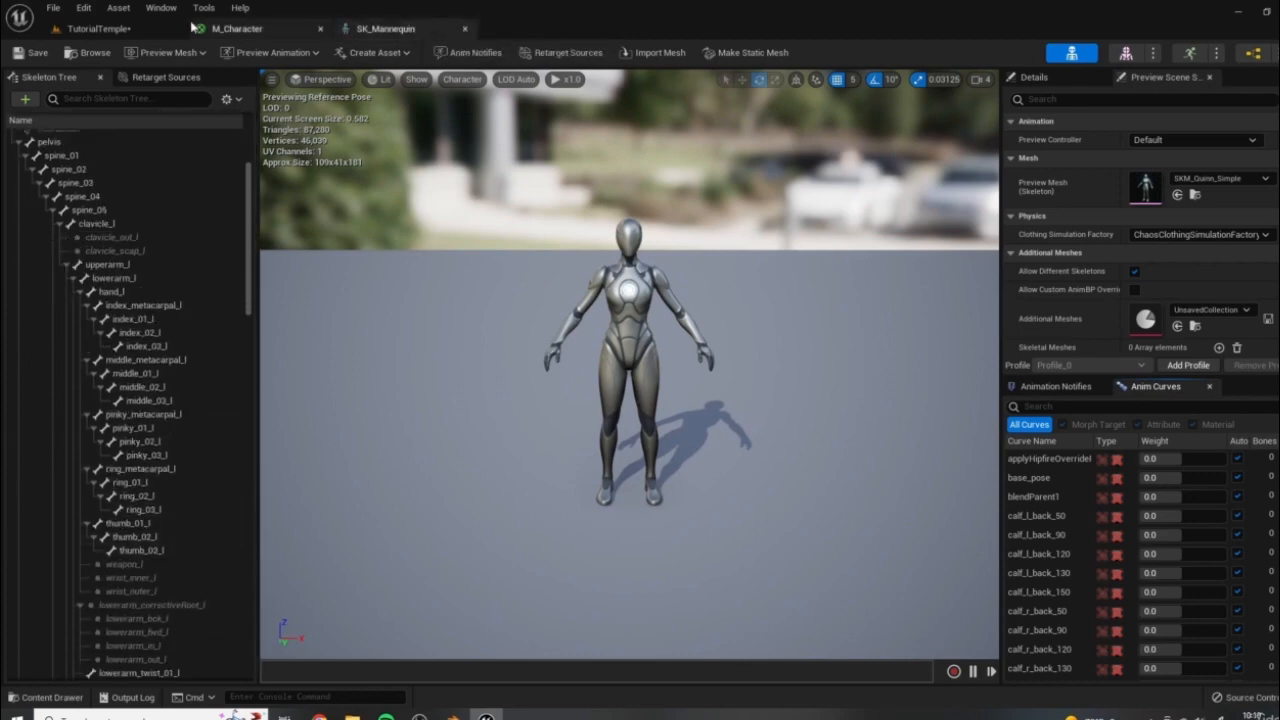
click(98, 28)
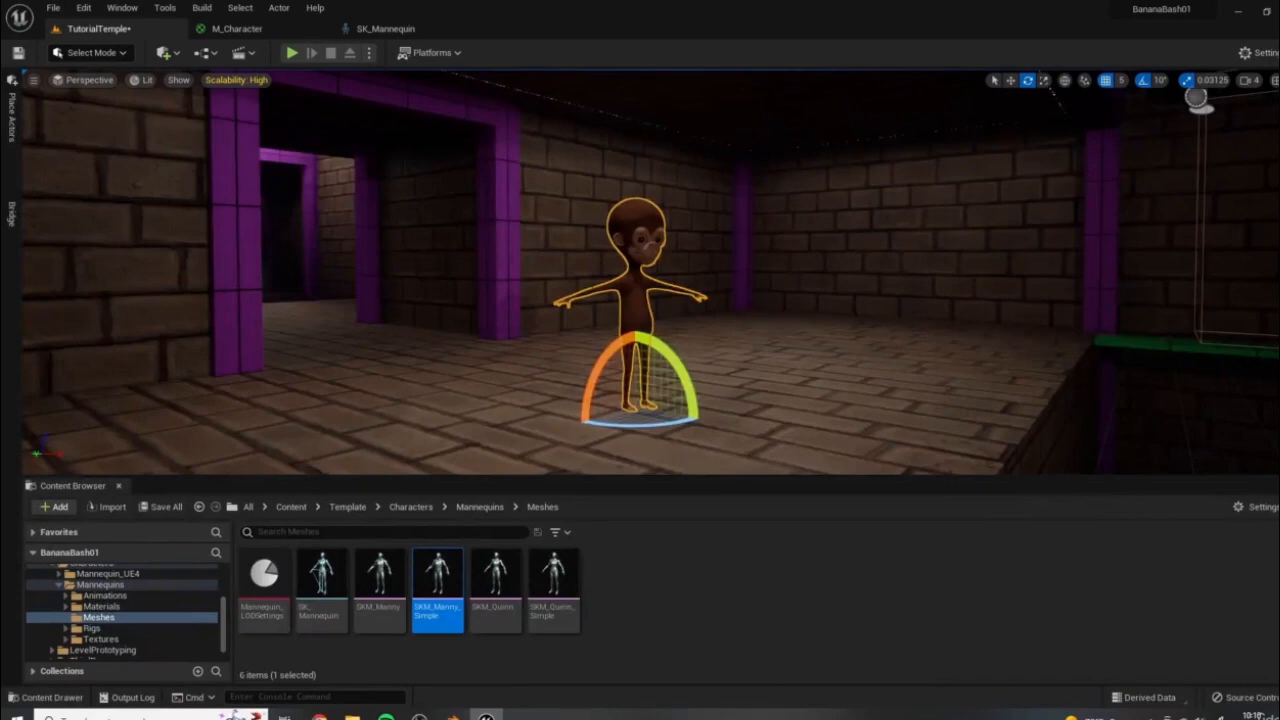
click(383, 30)
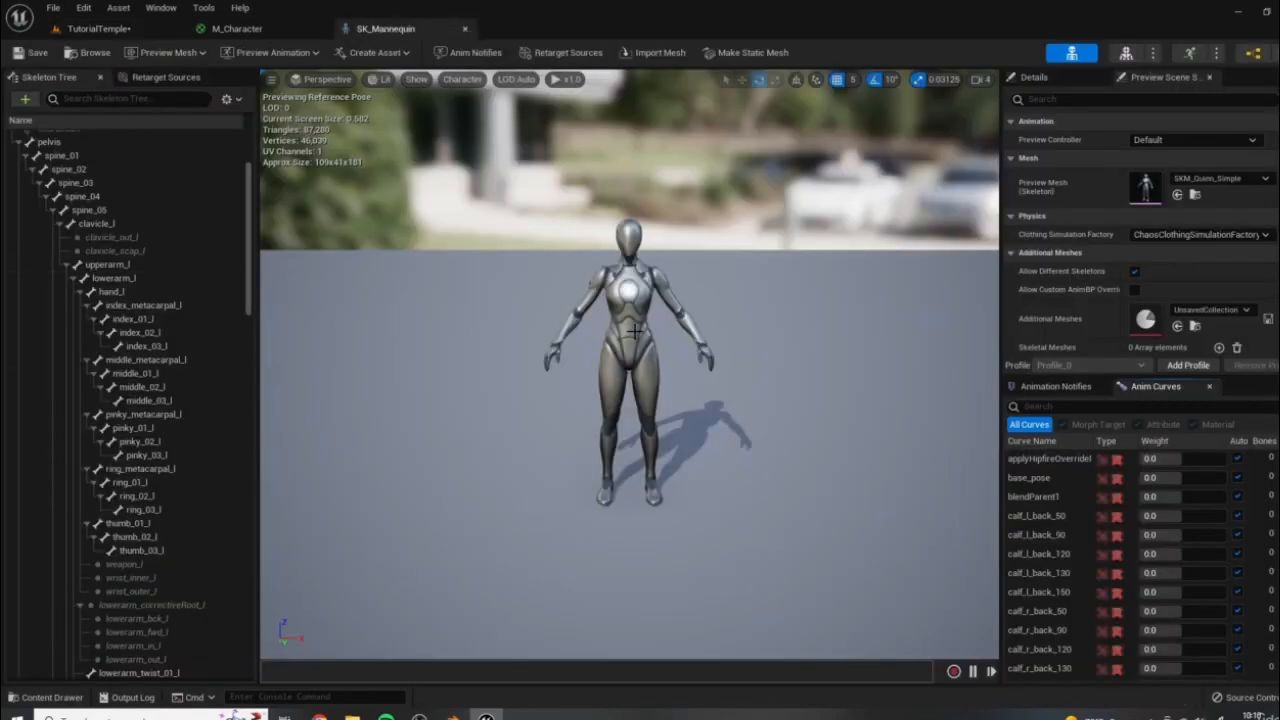
click(465, 28)
click(318, 30)
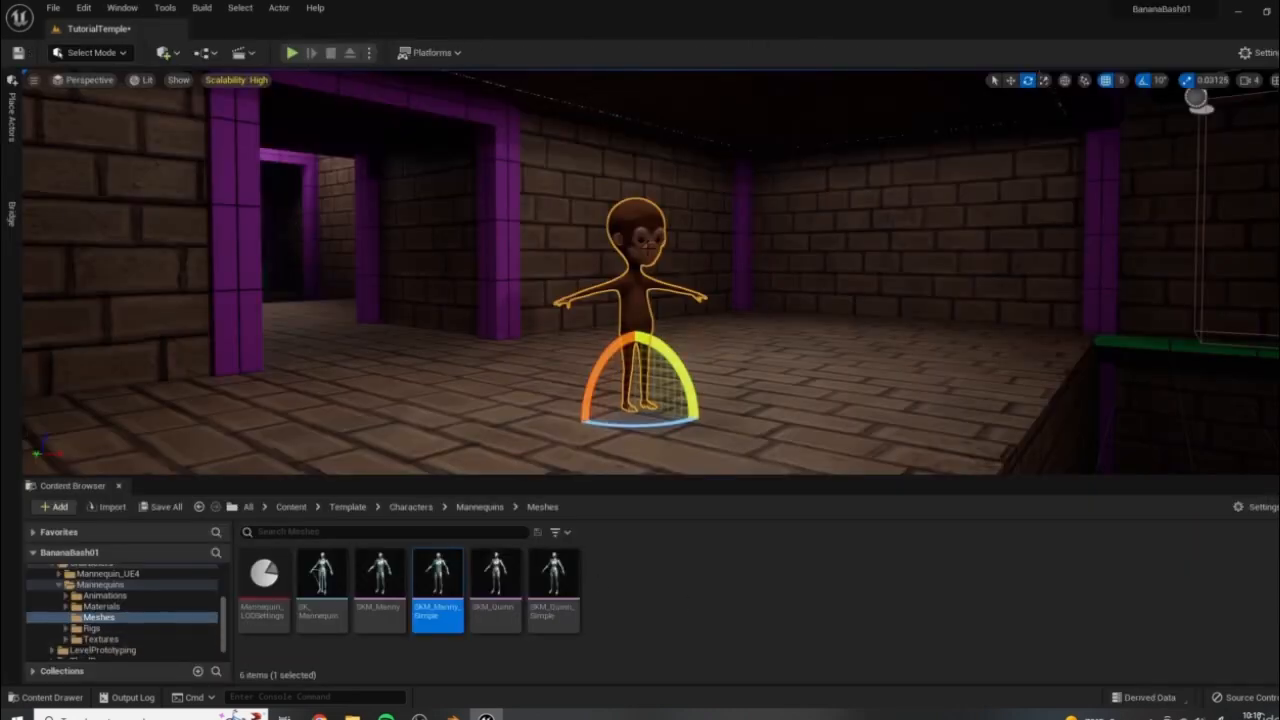
right_drag(820, 337, 720, 334)
key(d)
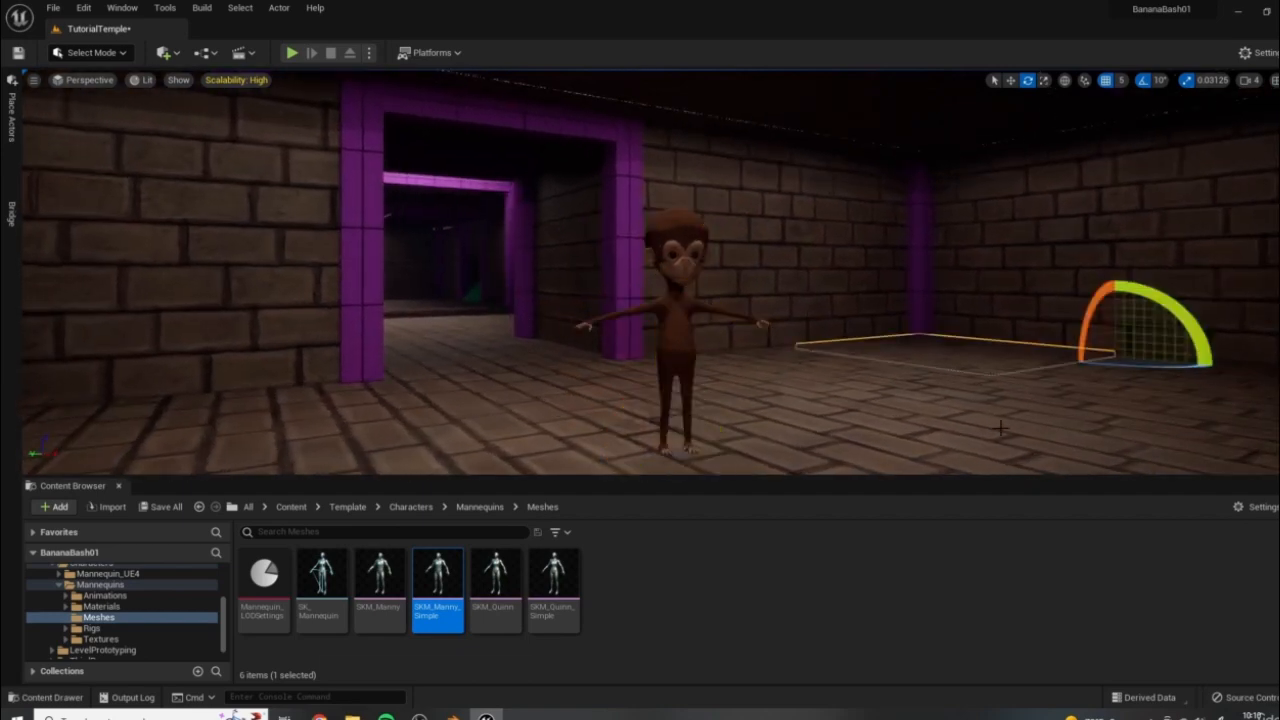